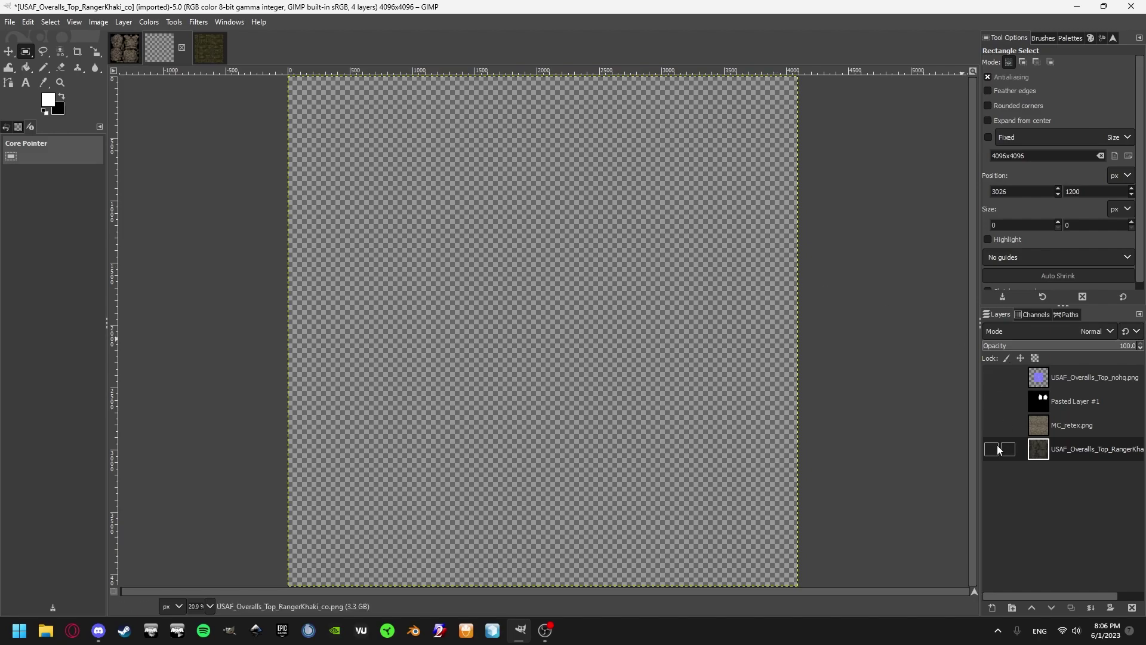
# Show the USAF_Overalls_Top_RangerKhaki_co.png base layer and desaturate it using Luminance mode.
pyautogui.click(990, 450)
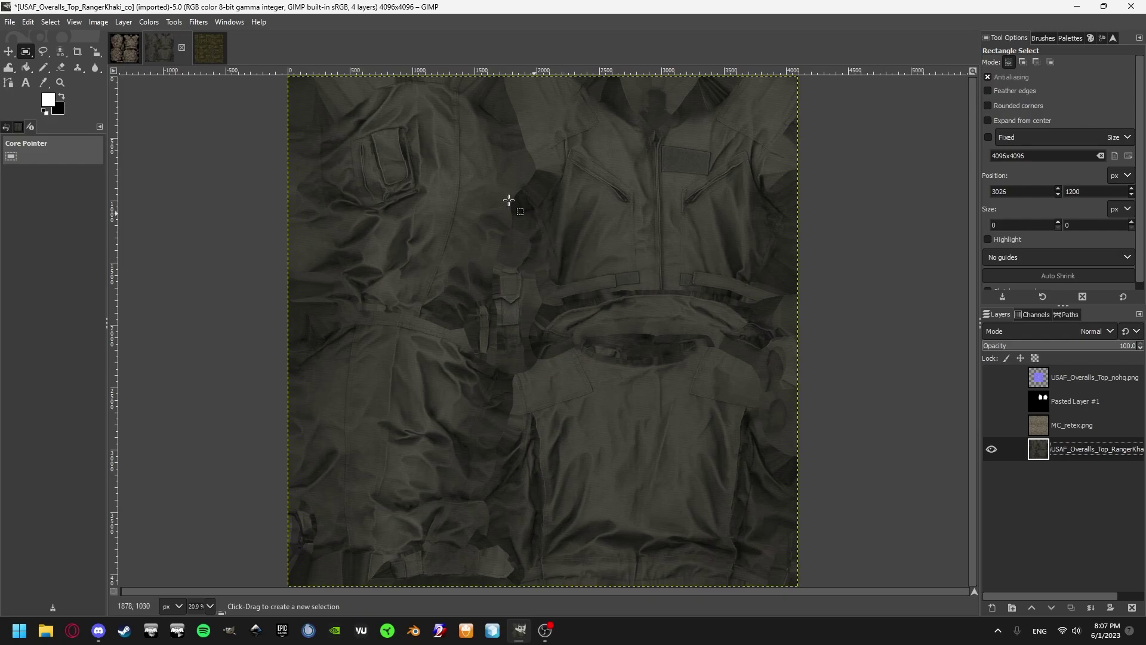
pyautogui.click(148, 22)
pyautogui.click(288, 299)
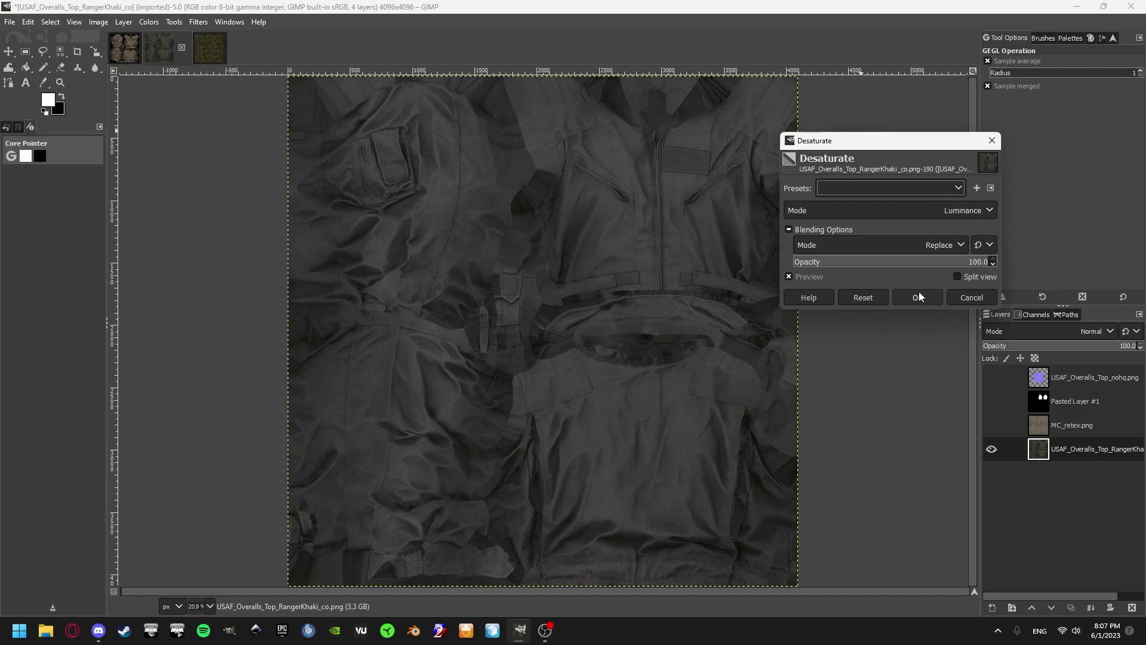
pyautogui.click(913, 297)
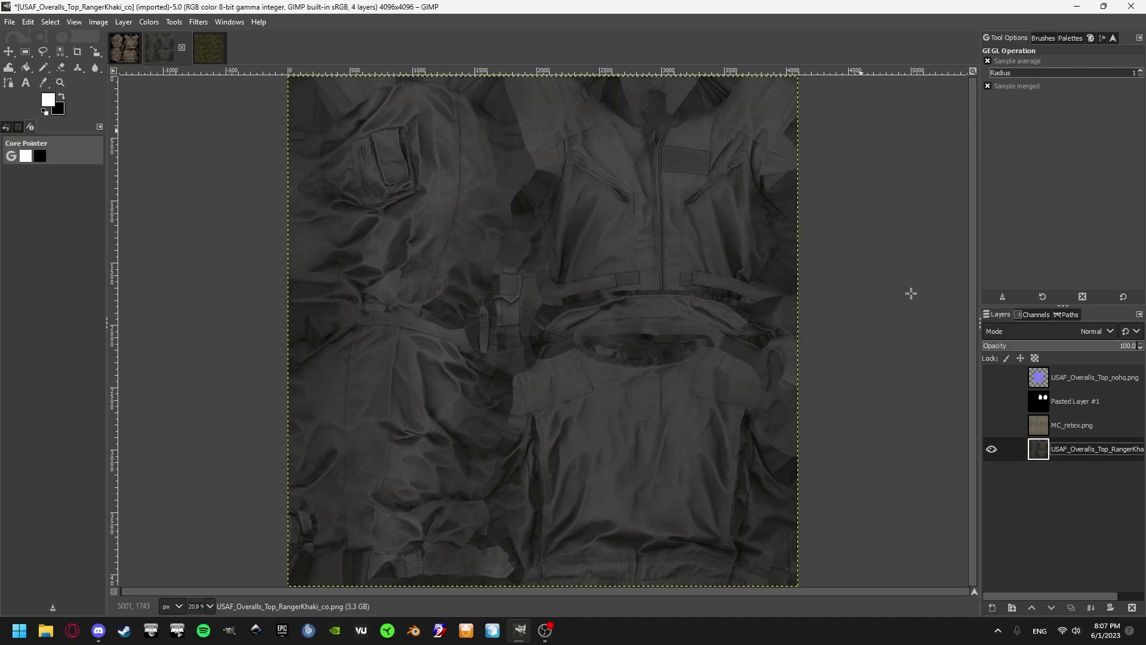
# Show the MC_retex.png camouflage layer and set its blend mode to Overlay.
pyautogui.click(1063, 421)
pyautogui.click(1093, 333)
pyautogui.click(1084, 8)
pyautogui.click(991, 425)
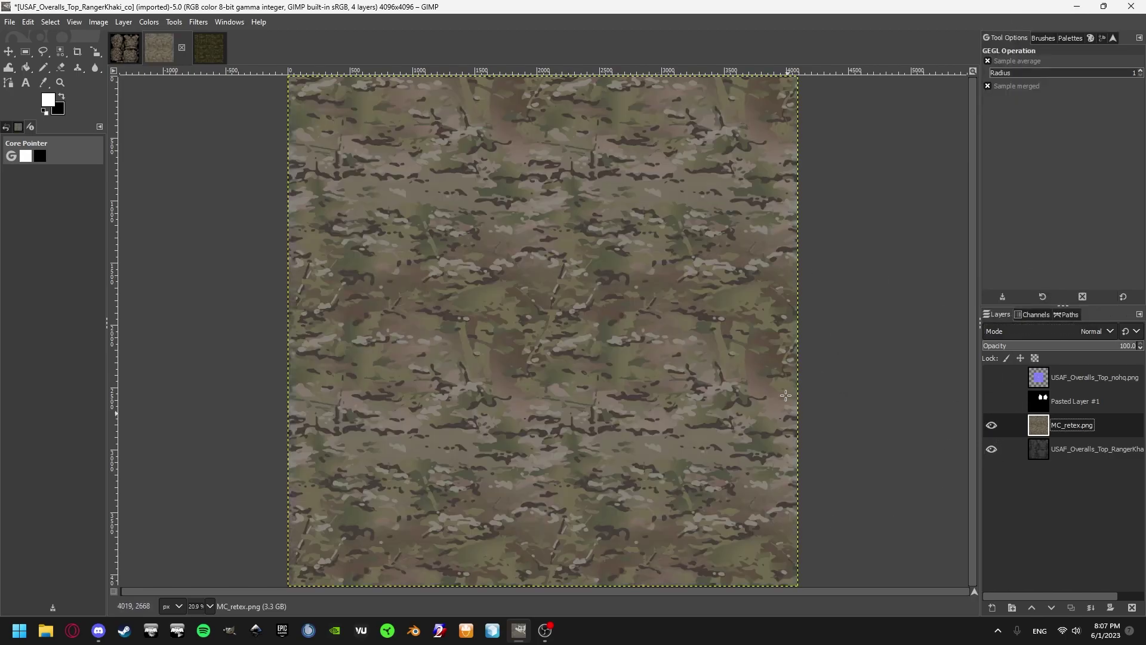
pyautogui.click(1047, 335)
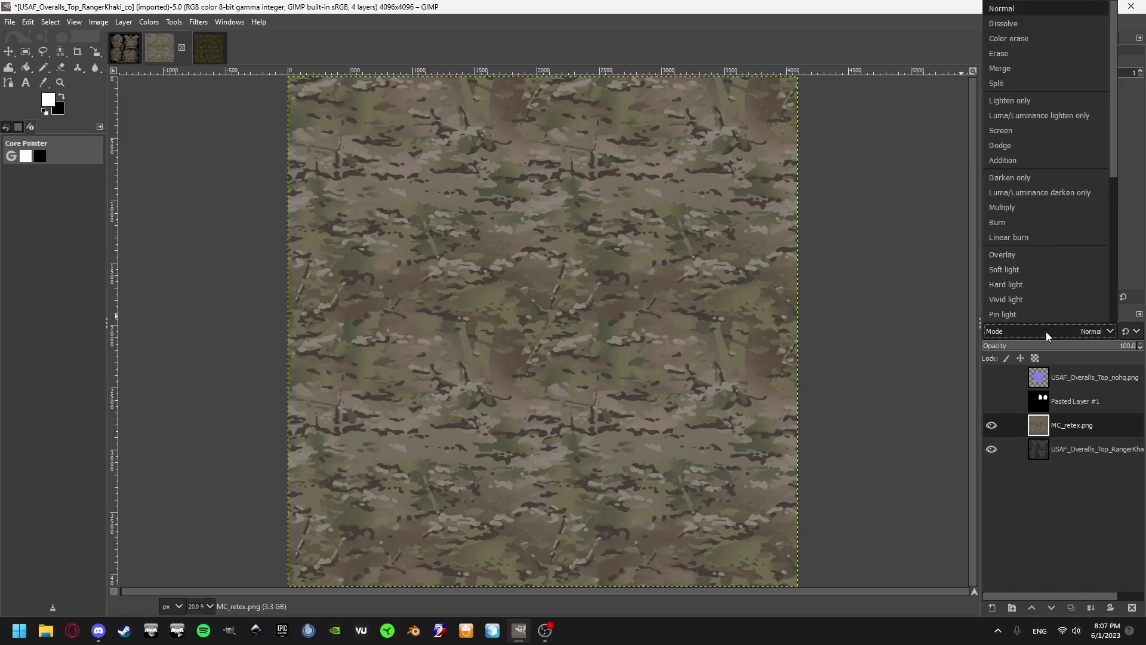
pyautogui.click(1014, 261)
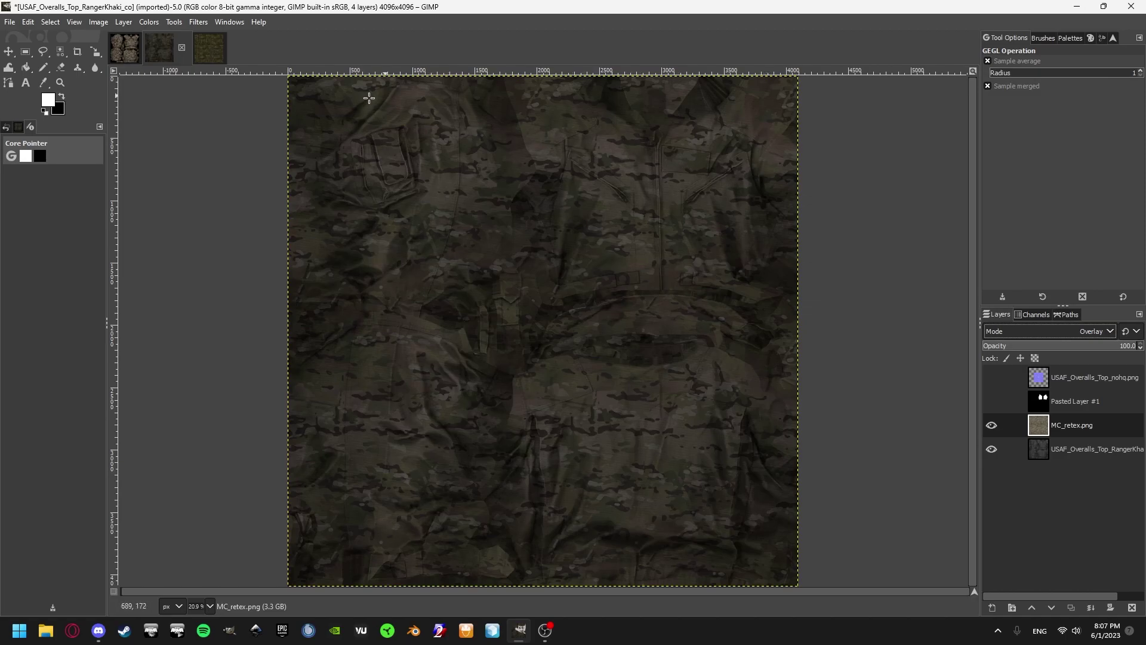
# Examine how the overalls' folds, seams and zippers come through the camouflage overlay, comparing it with the bare base layer.
pyautogui.click(26, 51)
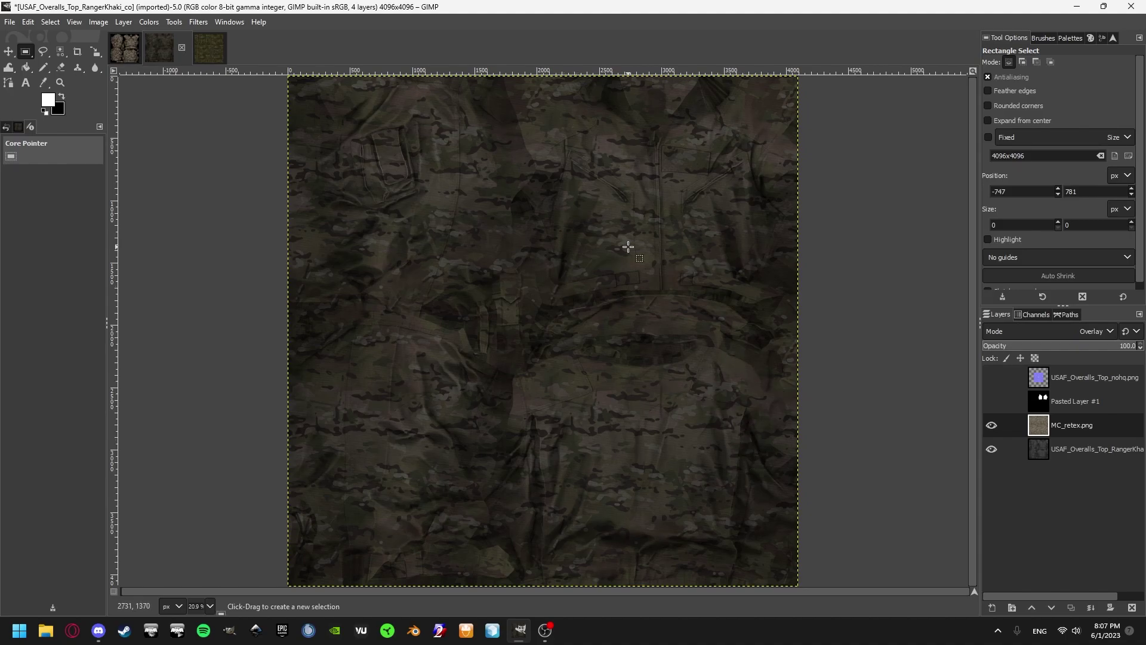
pyautogui.scroll(3, 645, 179)
pyautogui.scroll(-5, 674, 299)
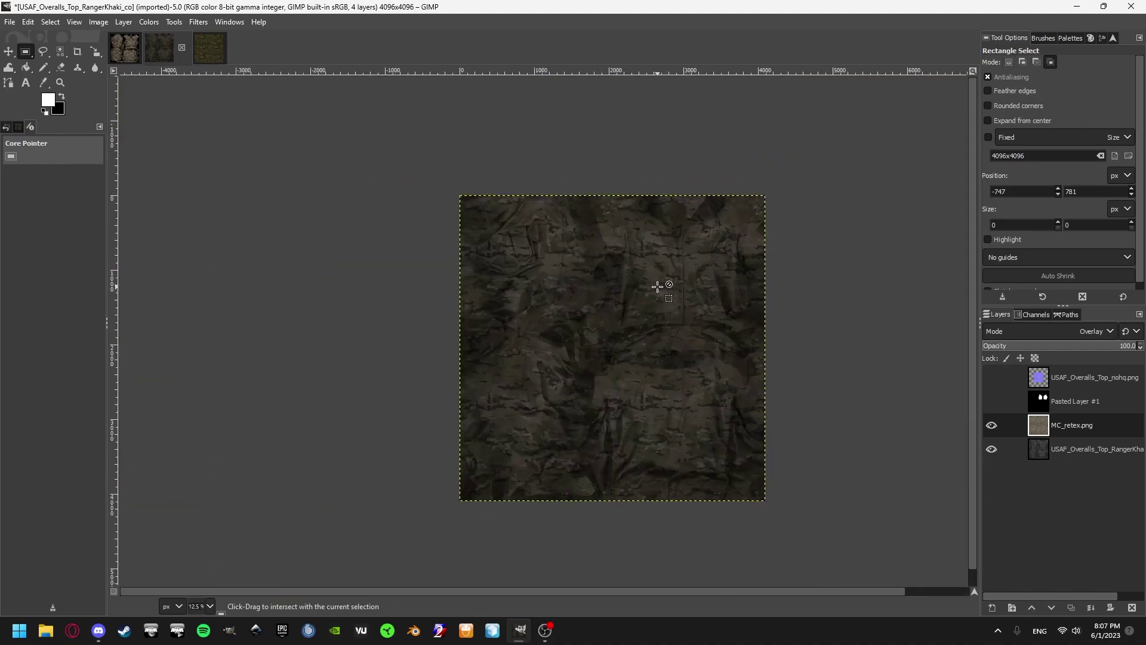
pyautogui.scroll(2, 657, 286)
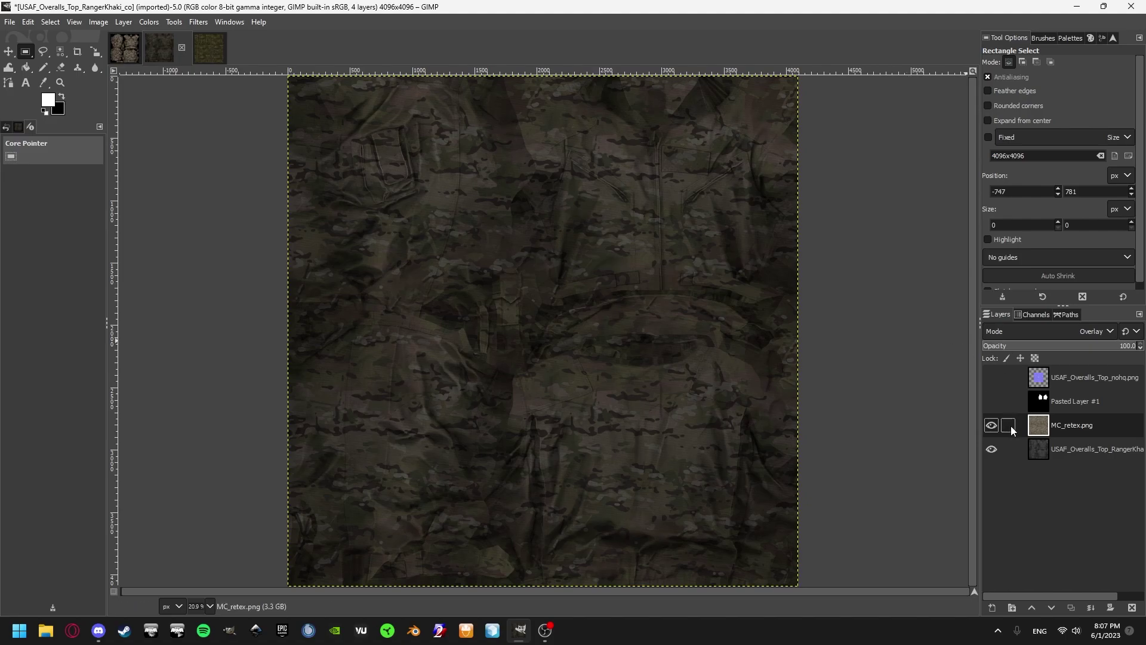
pyautogui.click(1060, 449)
pyautogui.click(992, 428)
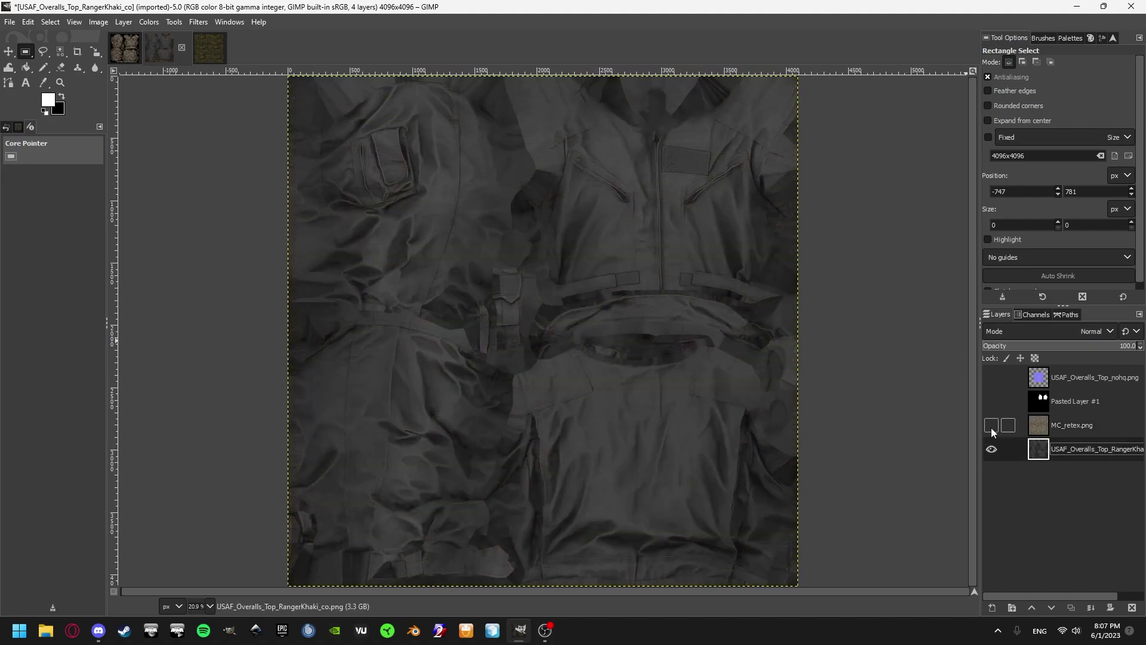
pyautogui.click(992, 425)
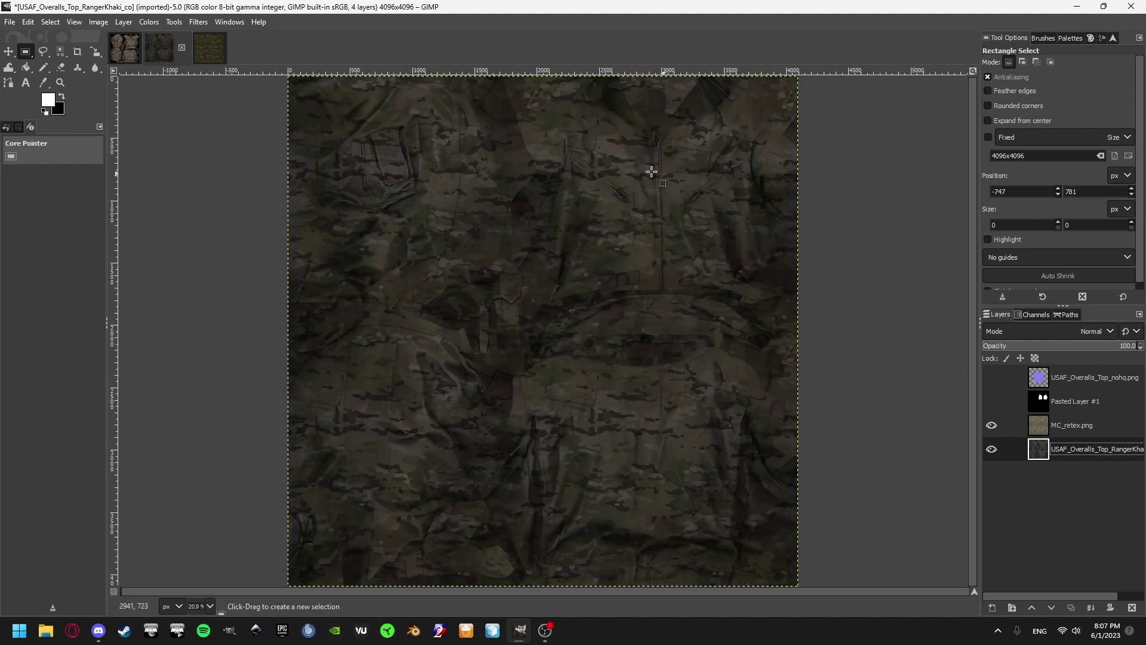
pyautogui.scroll(3, 657, 161)
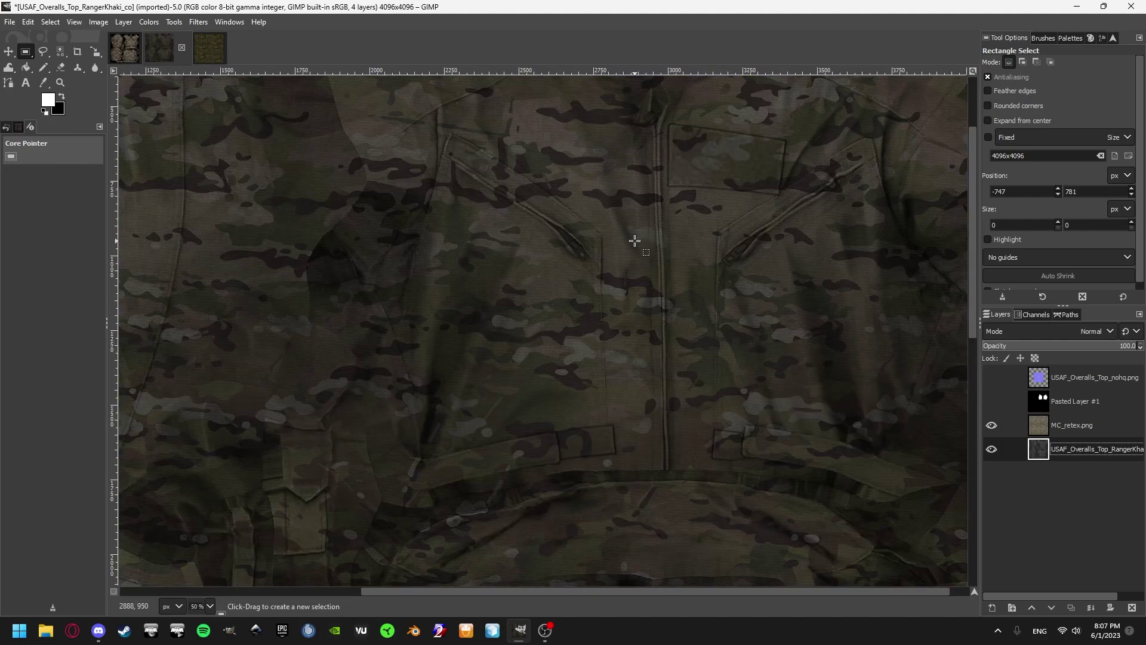
pyautogui.scroll(1, 648, 292)
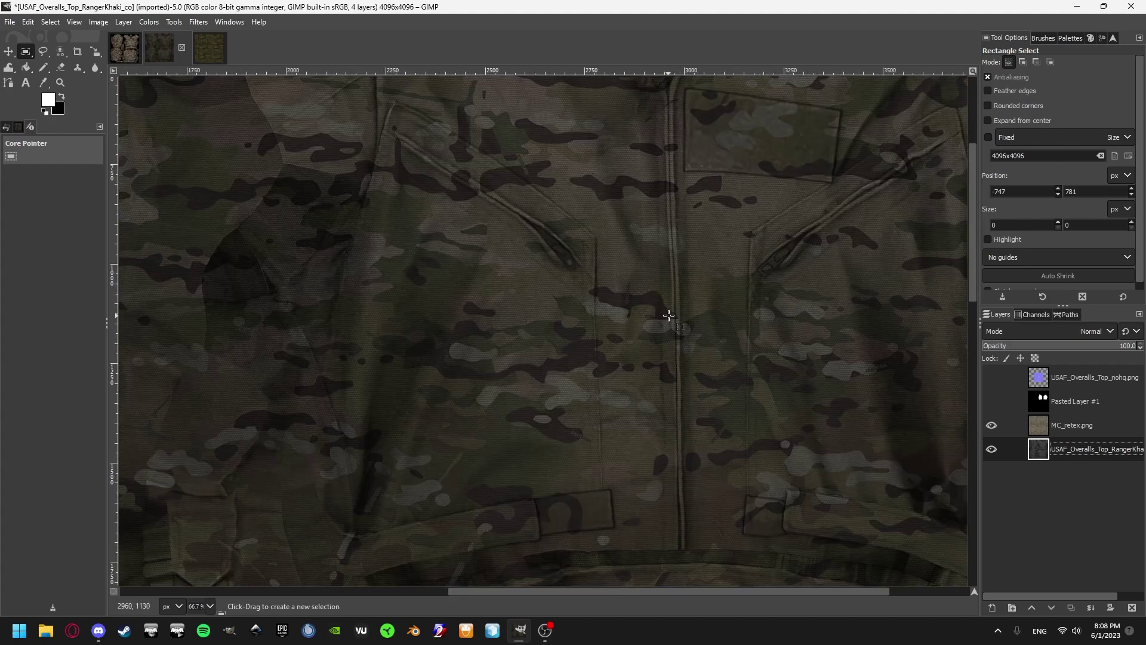
pyautogui.hotkey('shift', 'ctrl', 'j')
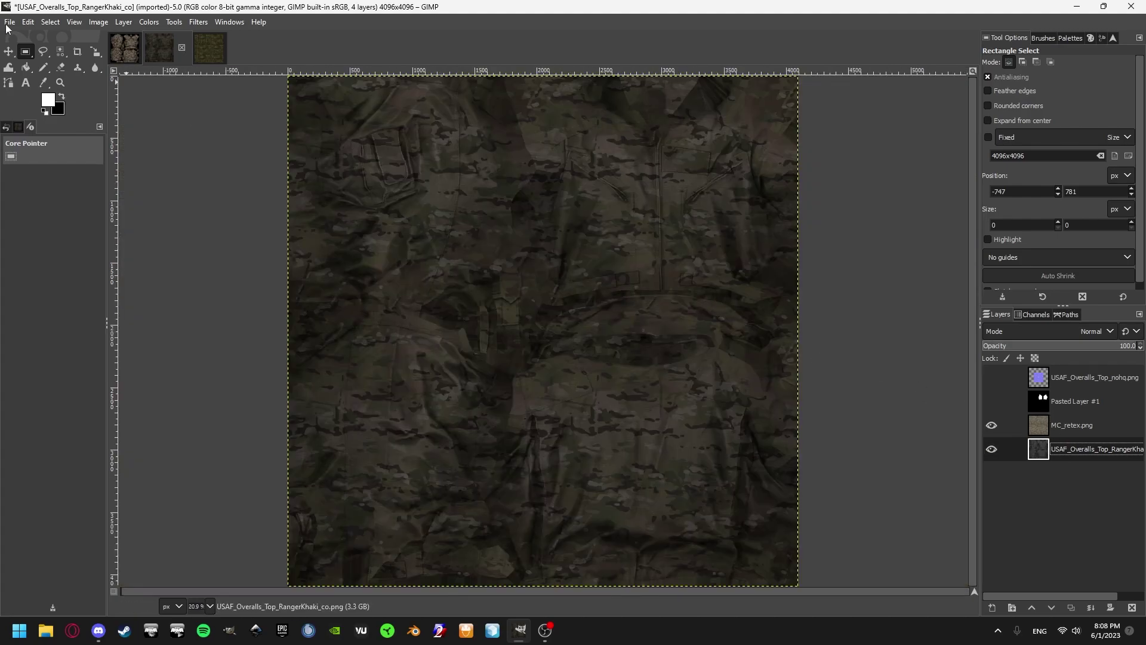
# Toggle the MC_retex.png layer's visibility to compare the texture with and without camouflage, leaving the layer visible.
pyautogui.click(993, 429)
pyautogui.click(994, 427)
pyautogui.click(1001, 425)
pyautogui.click(996, 425)
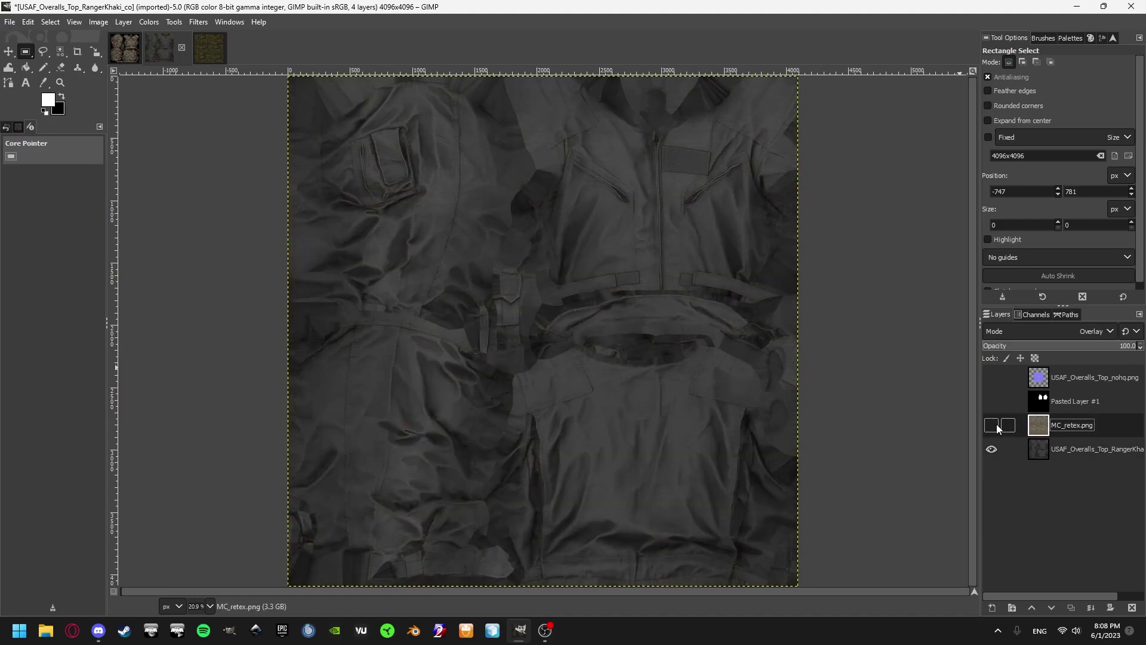
pyautogui.click(1077, 449)
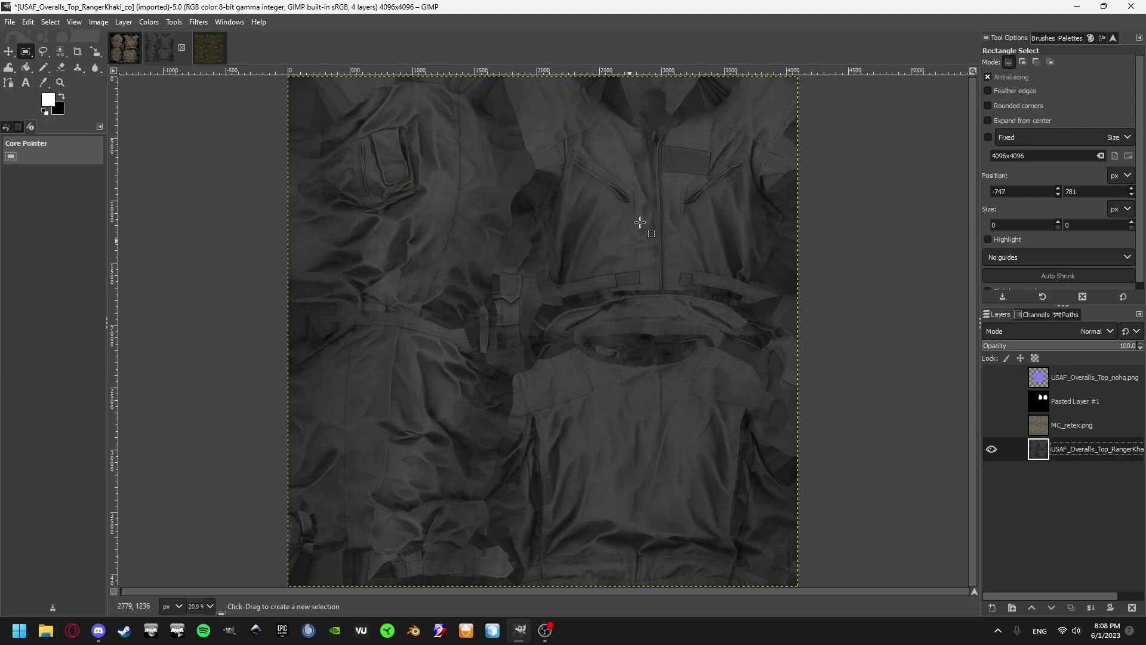
pyautogui.click(994, 427)
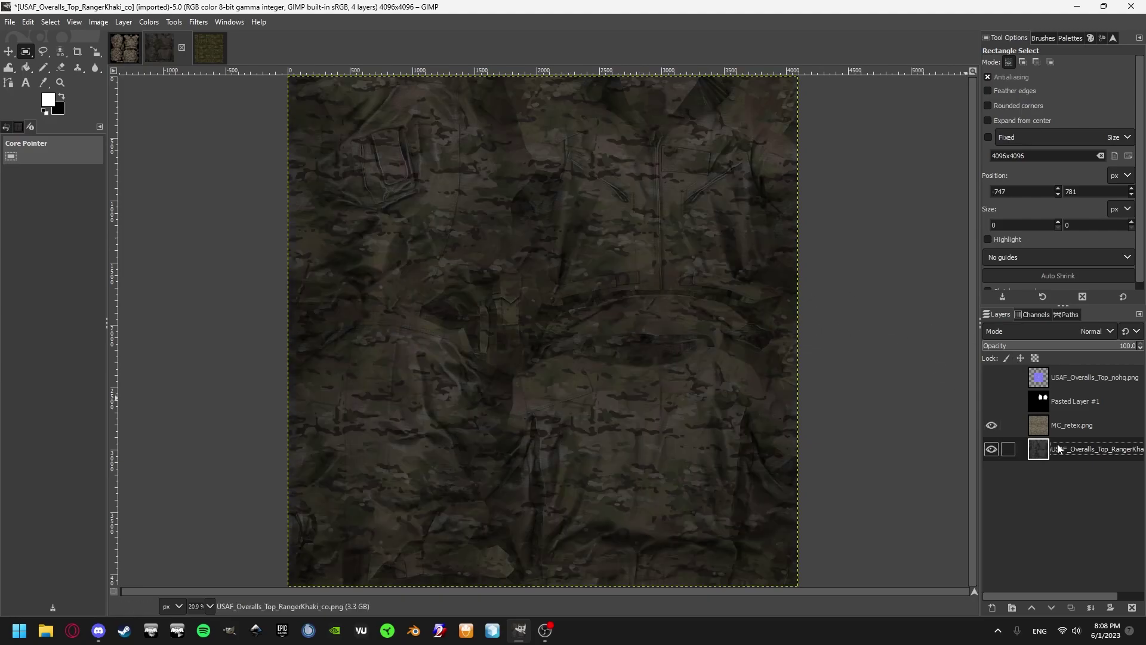
# Show the USAF_Overalls_Top_nohq.png normal map layer and make it the active layer.
pyautogui.click(1043, 410)
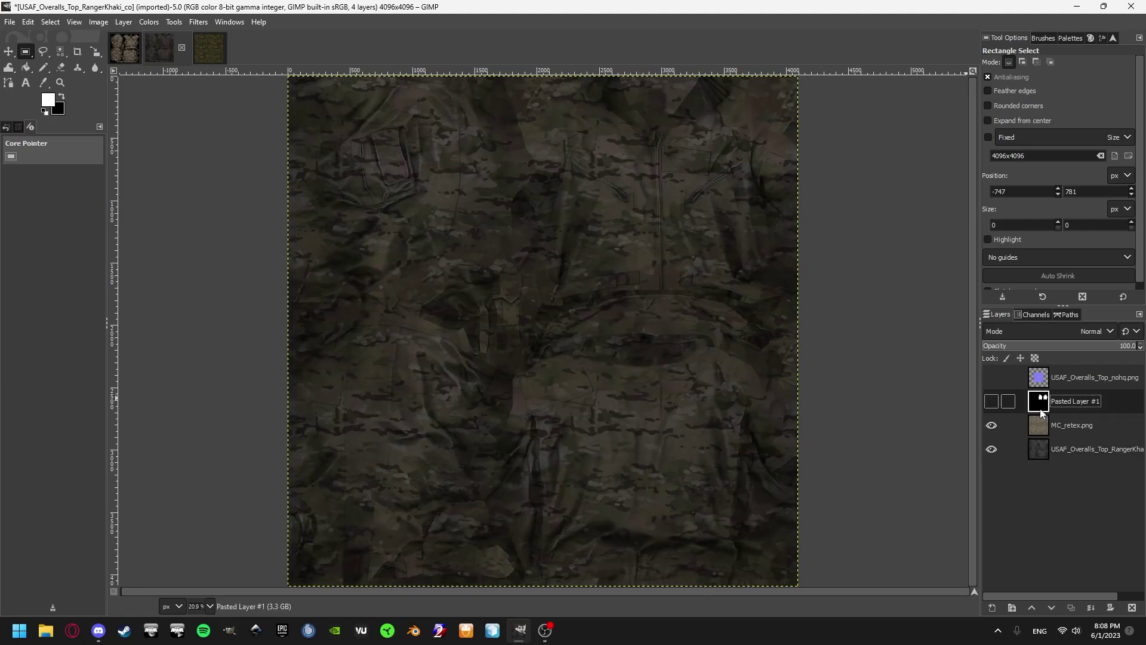
pyautogui.click(994, 375)
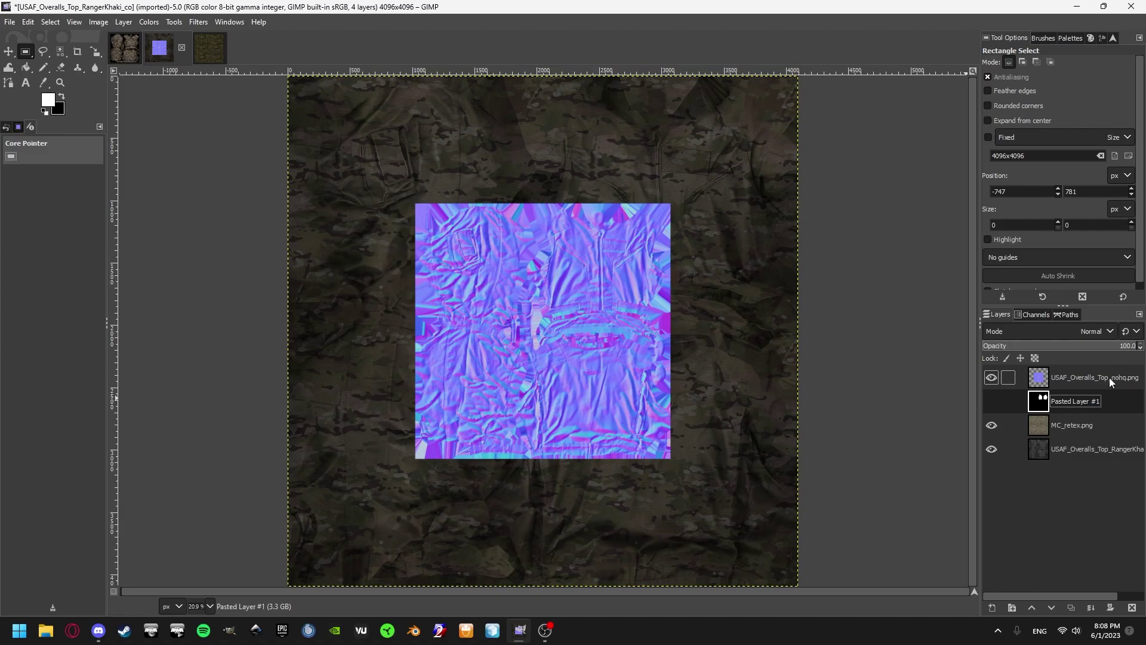
pyautogui.click(1041, 379)
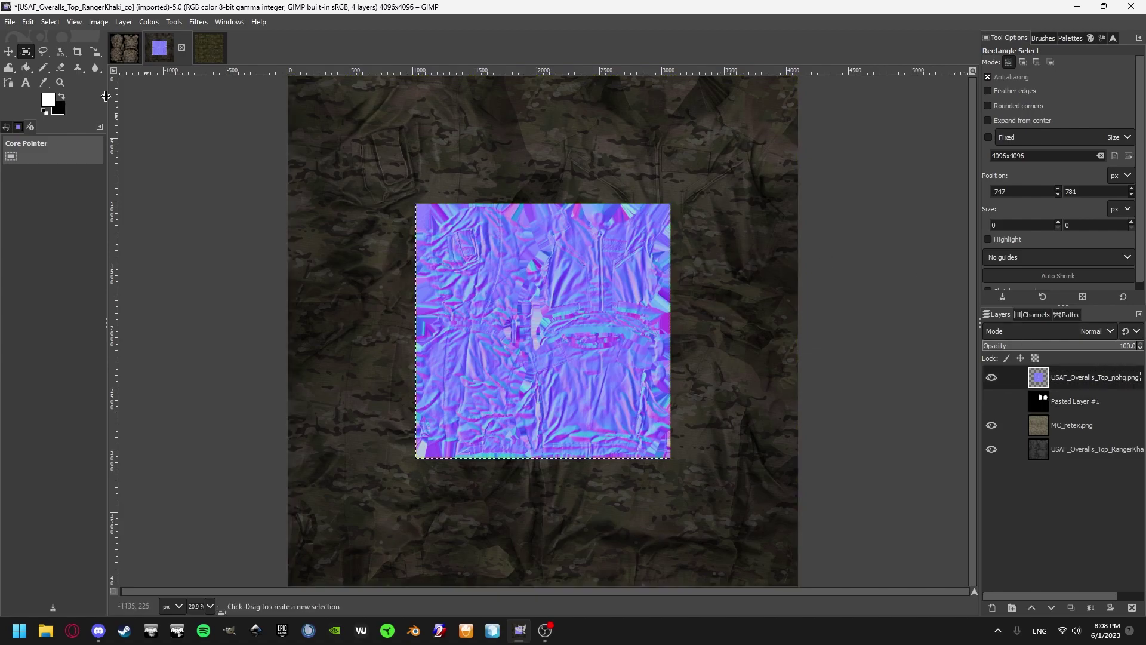
pyautogui.click(227, 168)
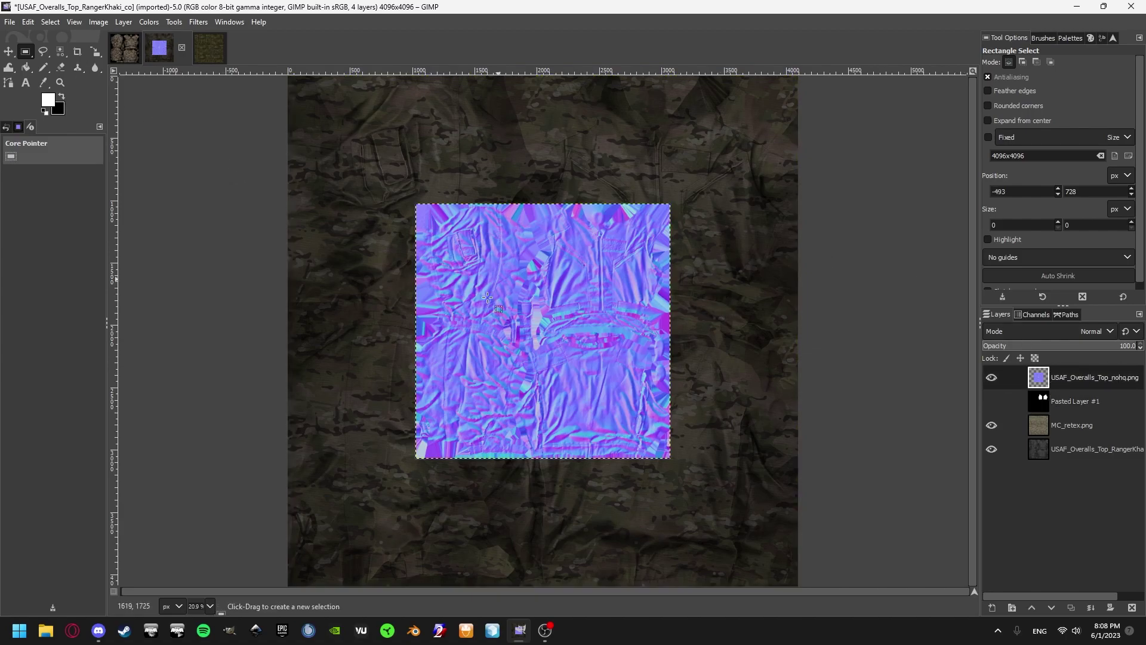
pyautogui.click(1080, 449)
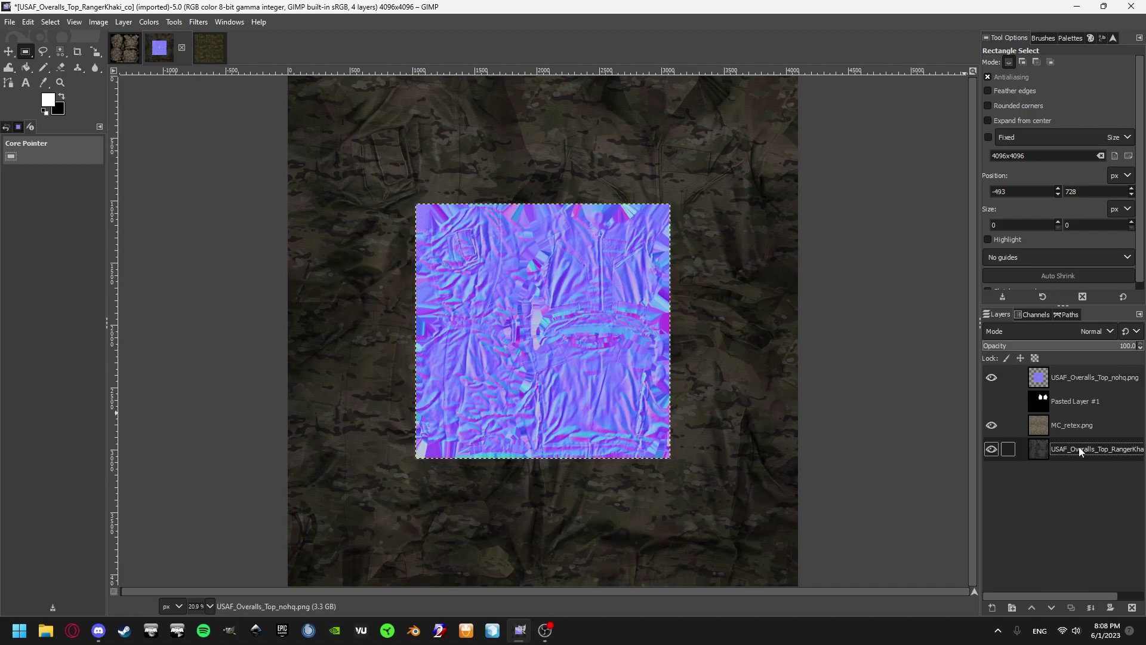
# Try scaling the normal map layer to 4096 × 4096 px.
pyautogui.hotkey('shift', 's')
pyautogui.click(951, 91)
pyautogui.click(882, 268)
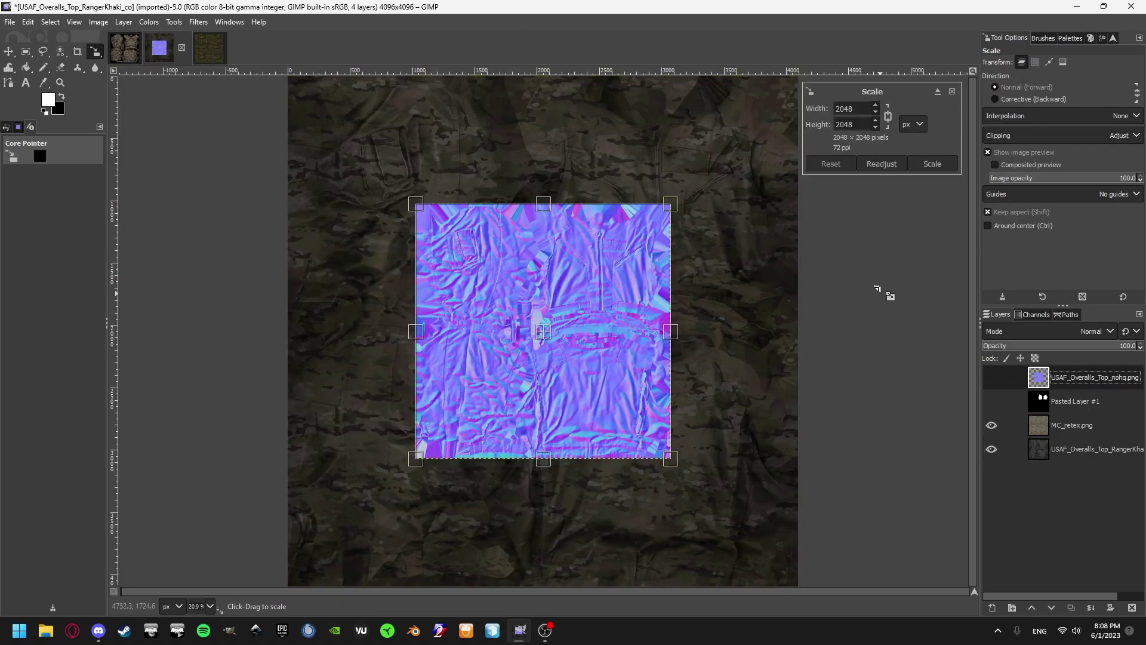
pyautogui.click(951, 91)
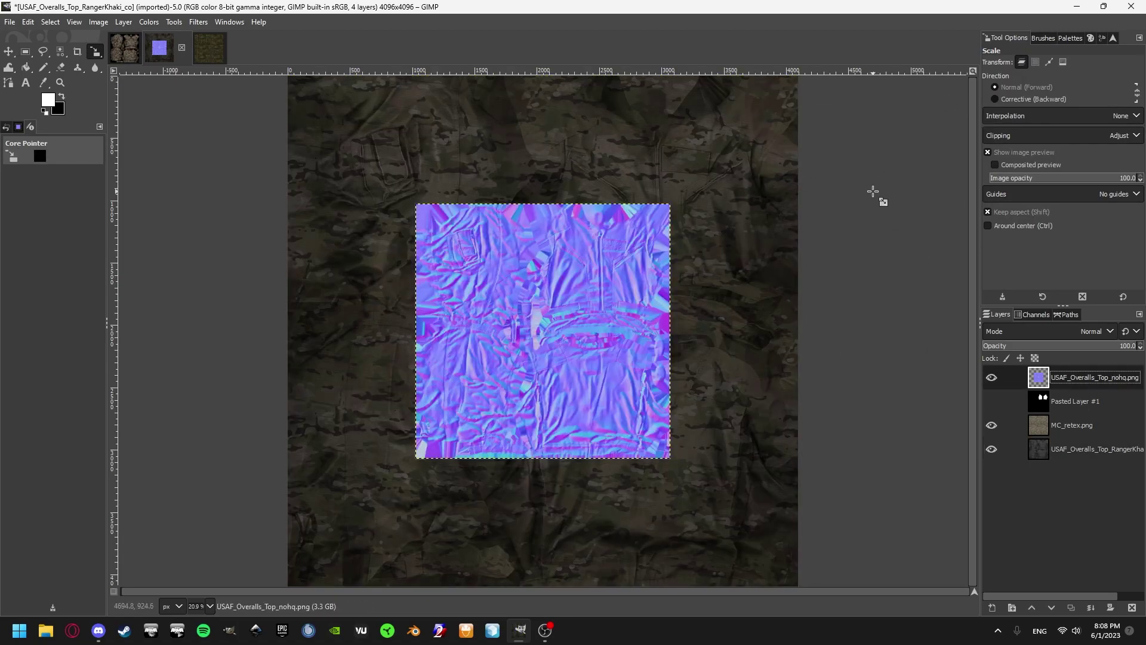
pyautogui.click(850, 213)
pyautogui.doubleClick(864, 113)
pyautogui.write('4096')
pyautogui.press('Tab')
pyautogui.click(933, 164)
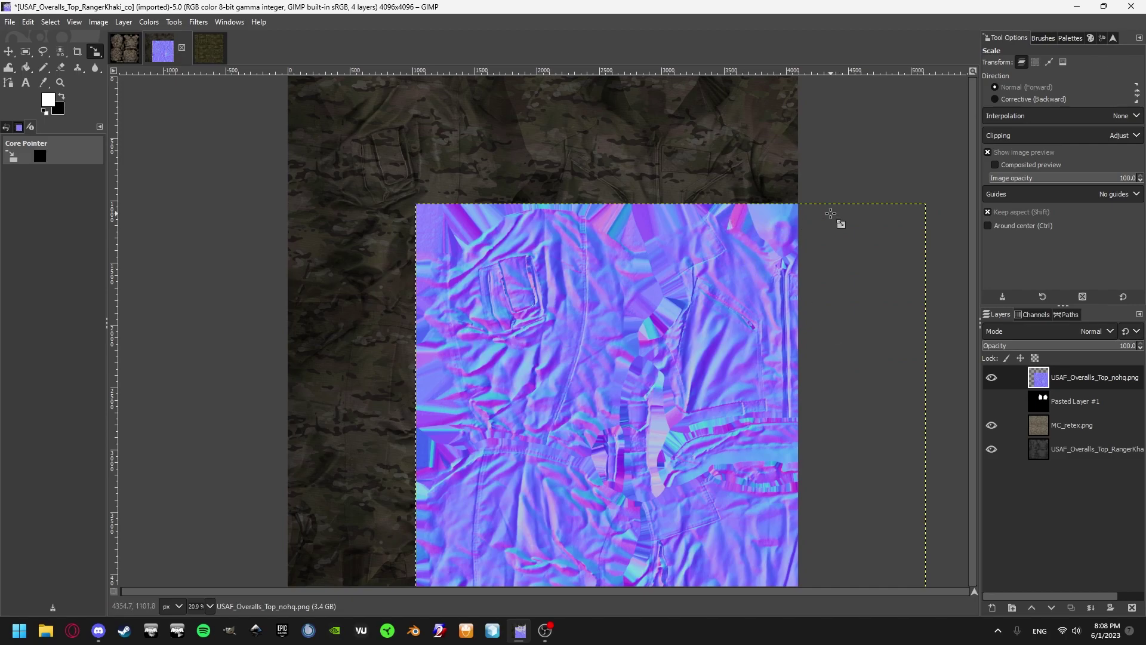
# Set the Scale tool's interpolation to Linear and undo the scaling of the normal map layer.
pyautogui.press('r')
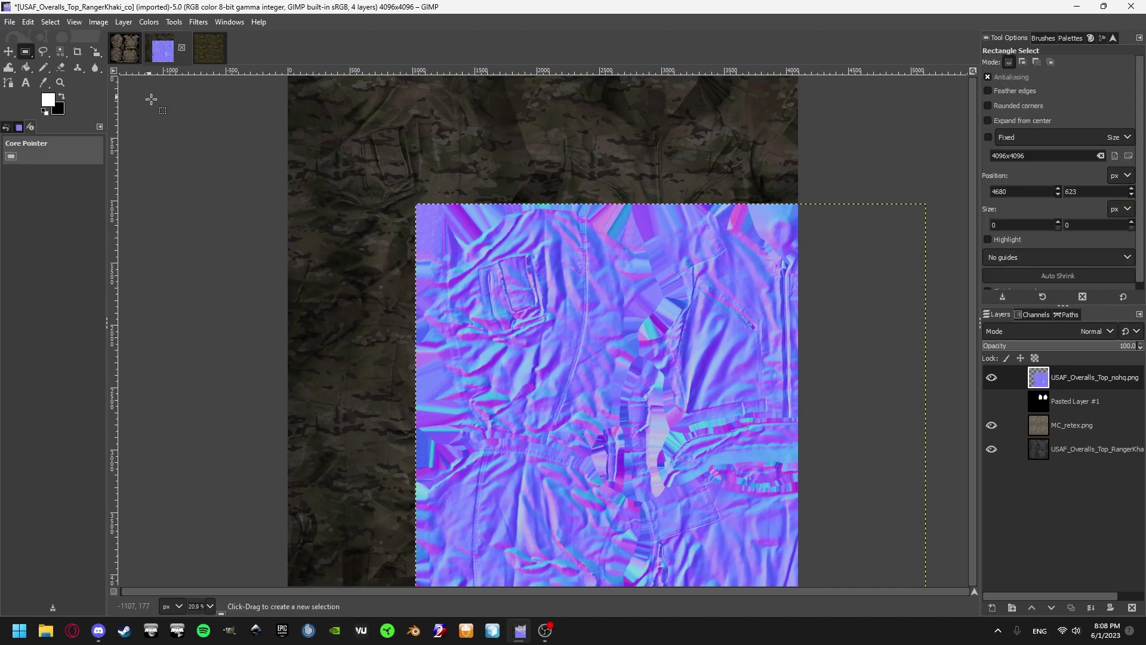
pyautogui.hotkey('shift', 's')
pyautogui.click(957, 91)
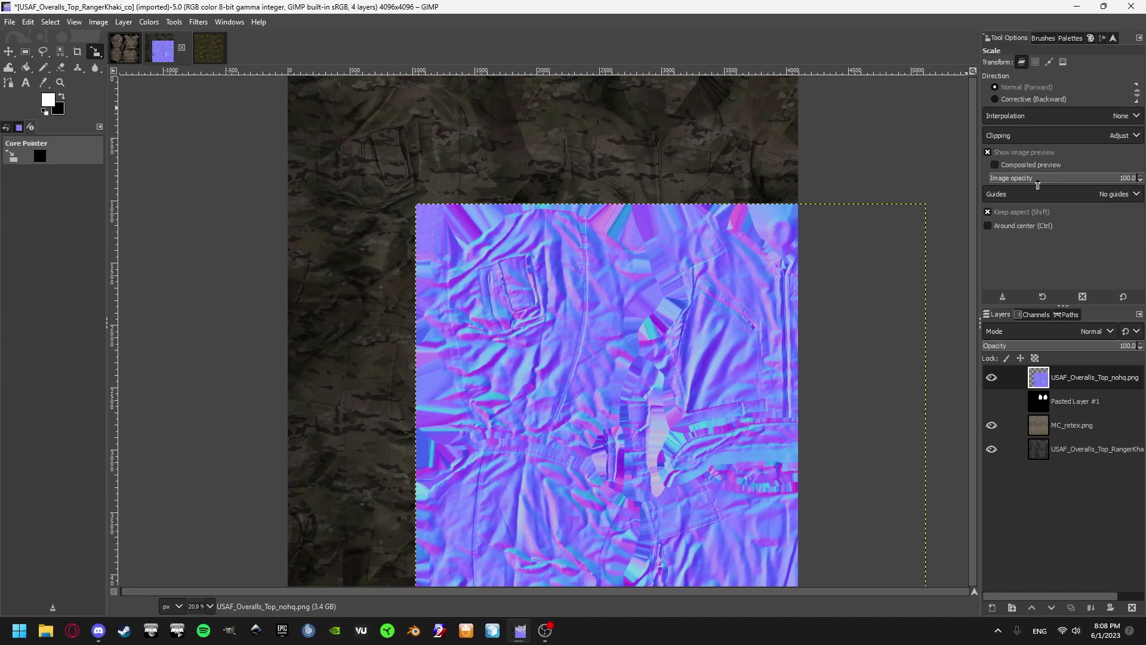
pyautogui.click(1003, 117)
pyautogui.click(1000, 149)
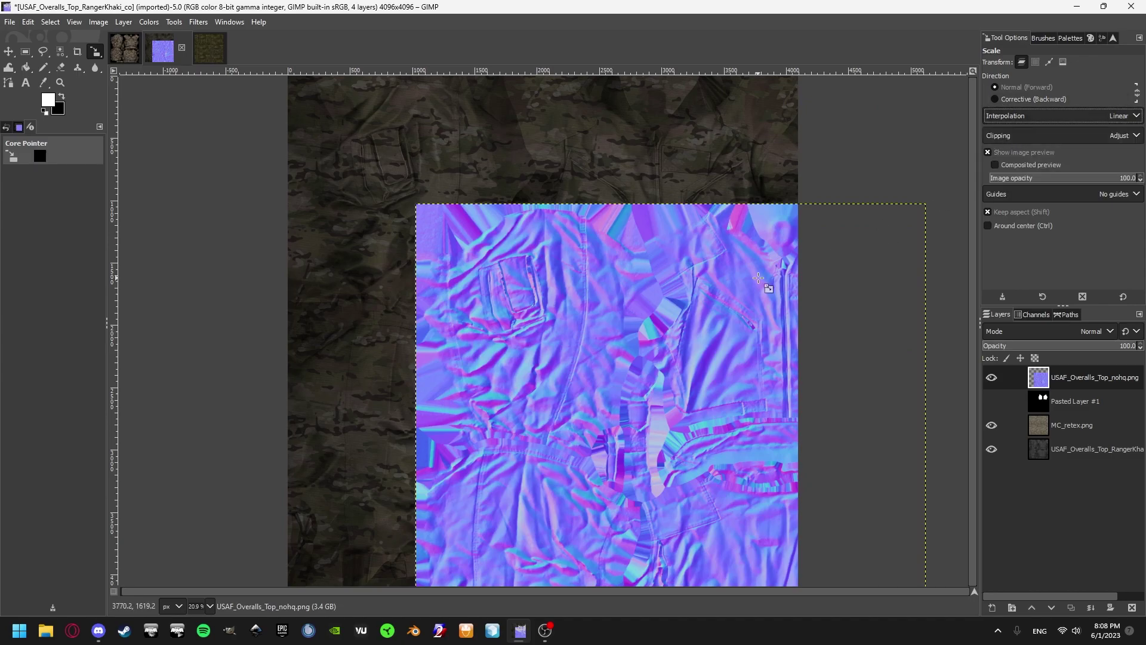
pyautogui.hotkey('ctrl', 'z')
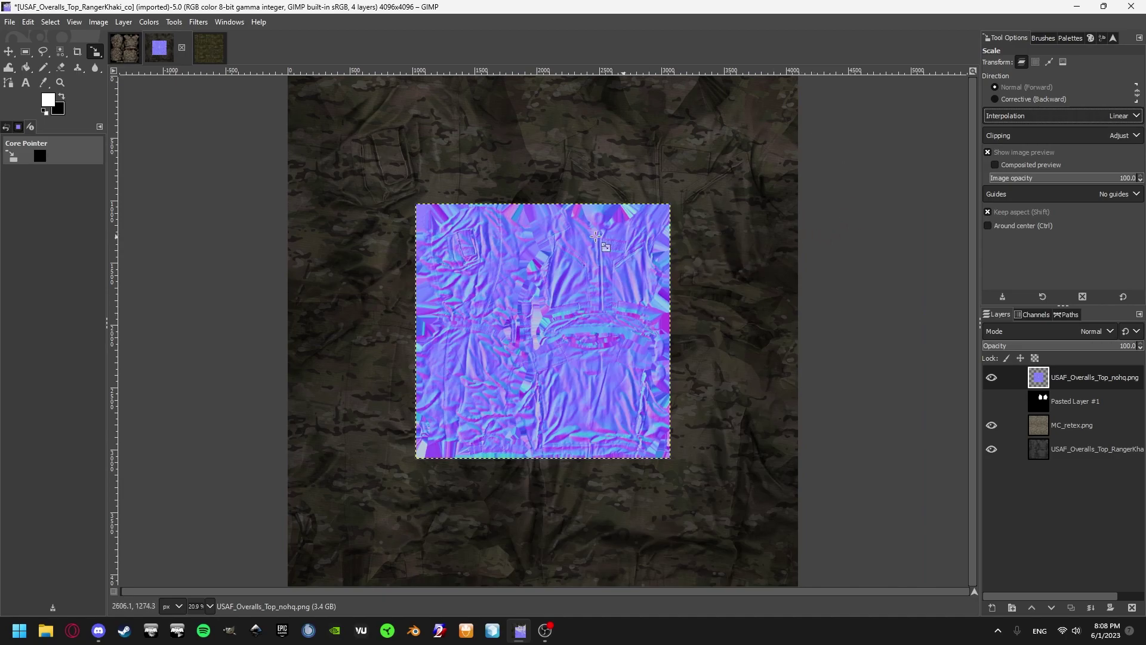
# Try scaling the normal map layer to 4096 × 4096 px with Linear interpolation.
pyautogui.click(598, 328)
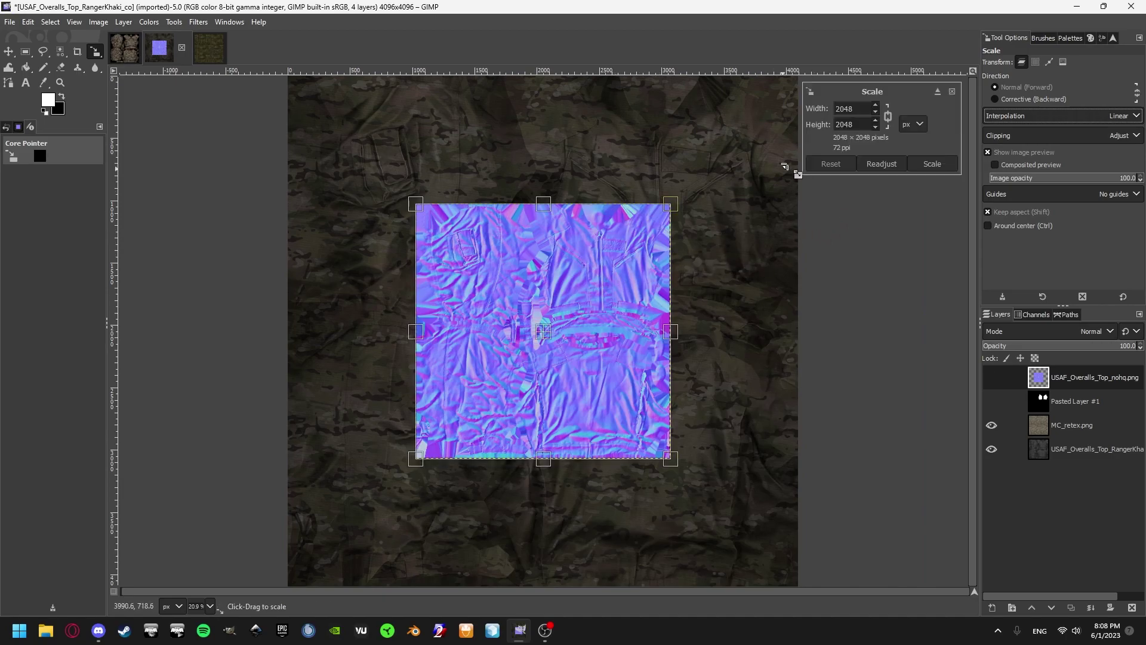
pyautogui.write('4096')
pyautogui.press('Tab')
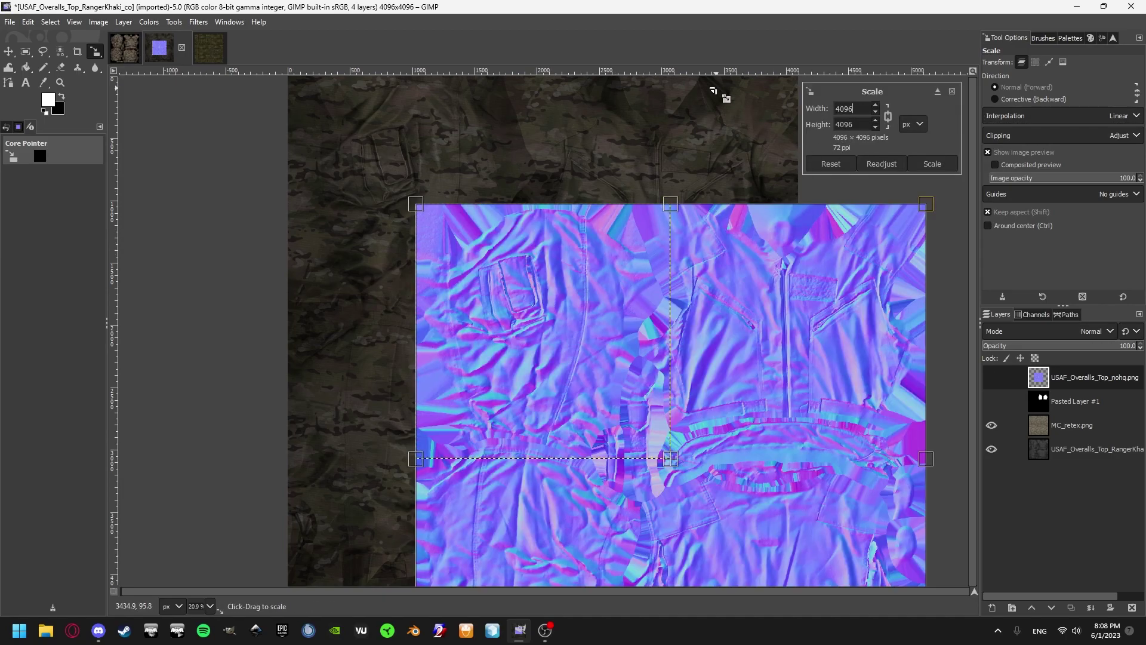
pyautogui.click(931, 164)
# Inspect the enlarged normal map's seam and fold detail up close, and undo its Linear scaling.
pyautogui.scroll(7, 673, 410)
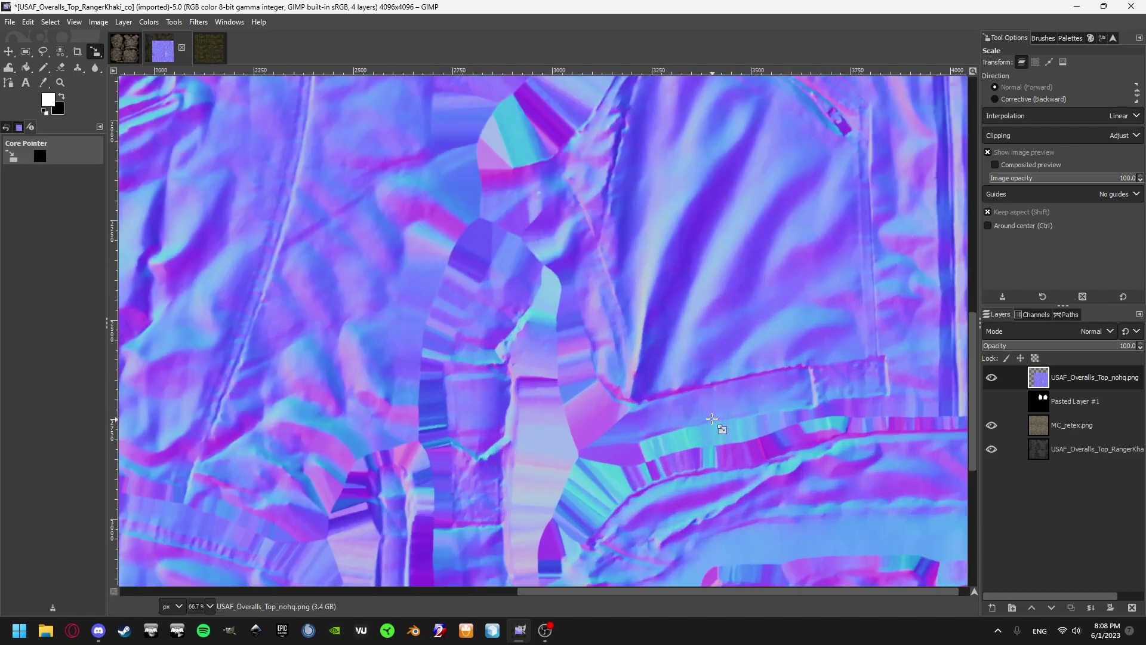
pyautogui.scroll(-4, 537, 287)
pyautogui.scroll(2, 662, 230)
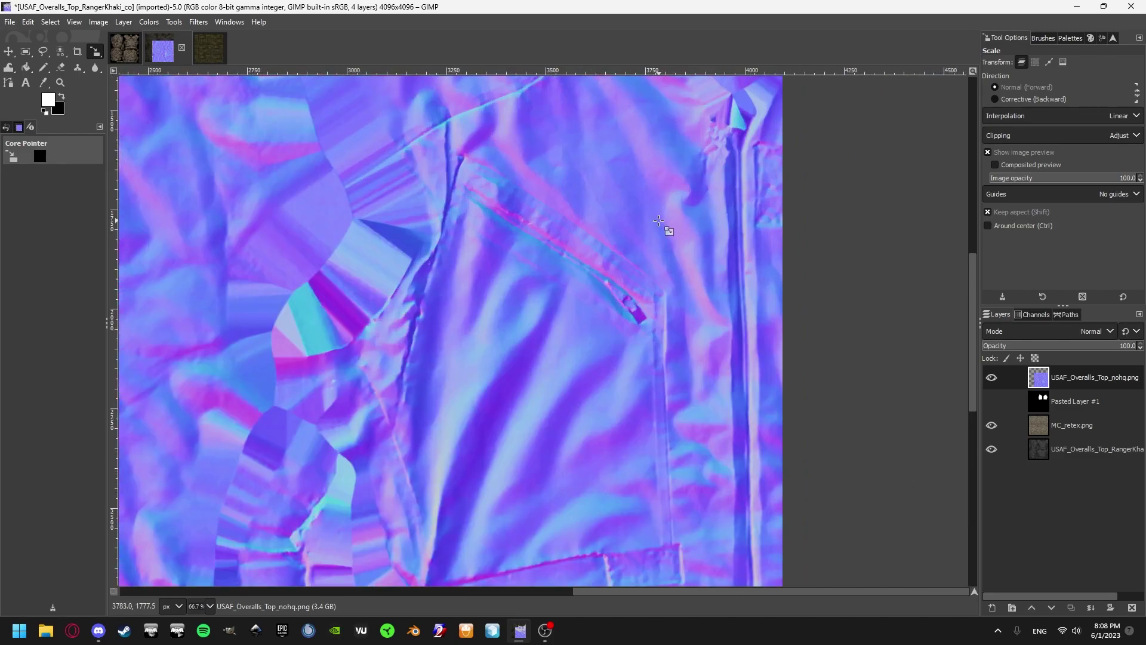
pyautogui.scroll(-4, 675, 239)
pyautogui.hotkey('ctrl', 'z')
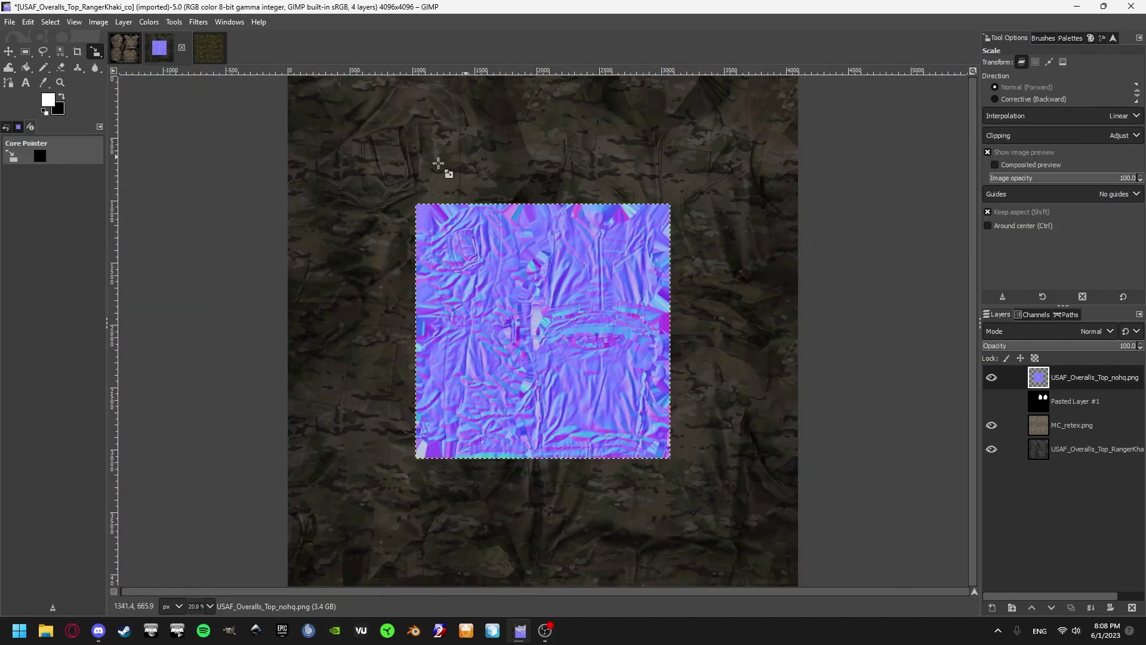
# Scale the normal map layer to 4096 × 4096 px with the interpolation set to None.
pyautogui.click(1047, 120)
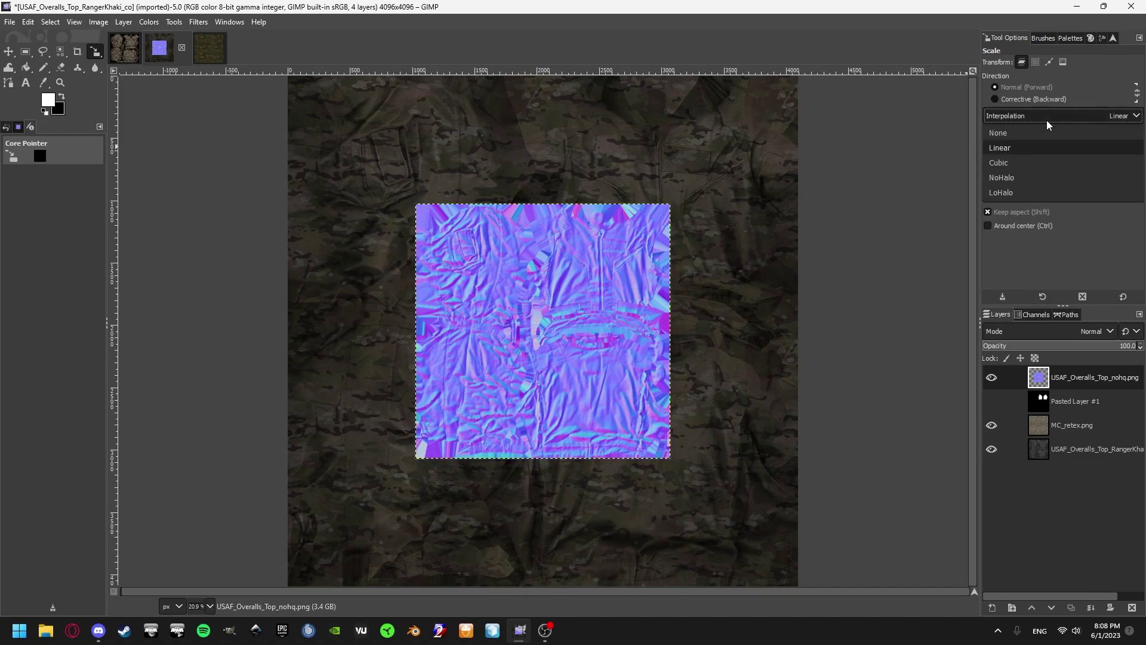
pyautogui.click(998, 133)
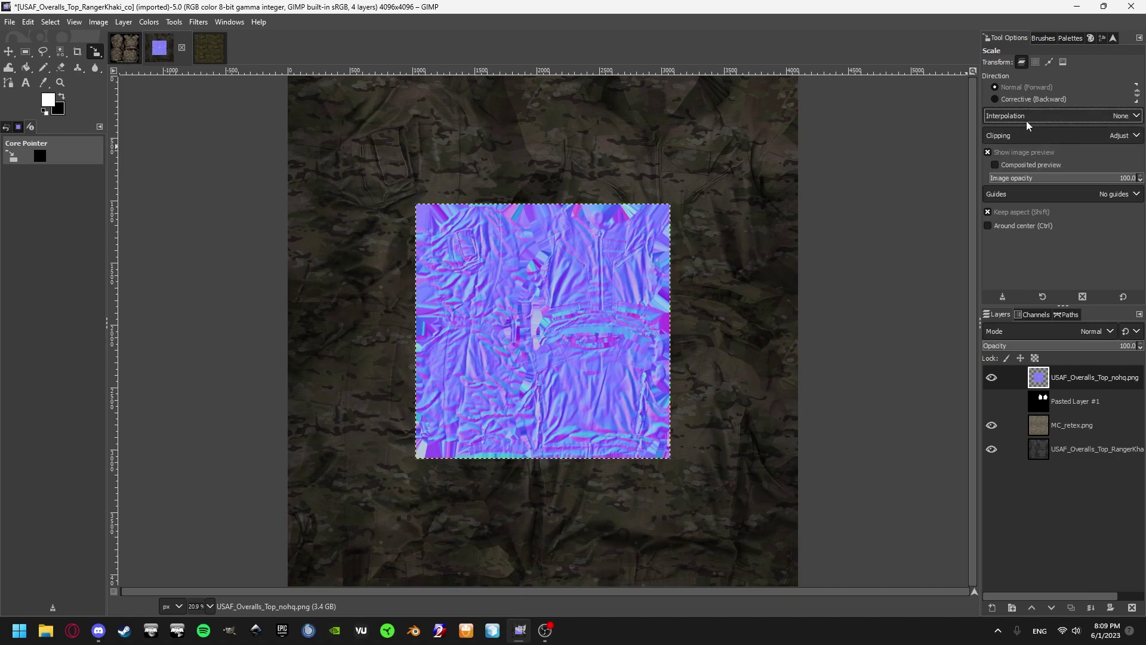
pyautogui.click(724, 240)
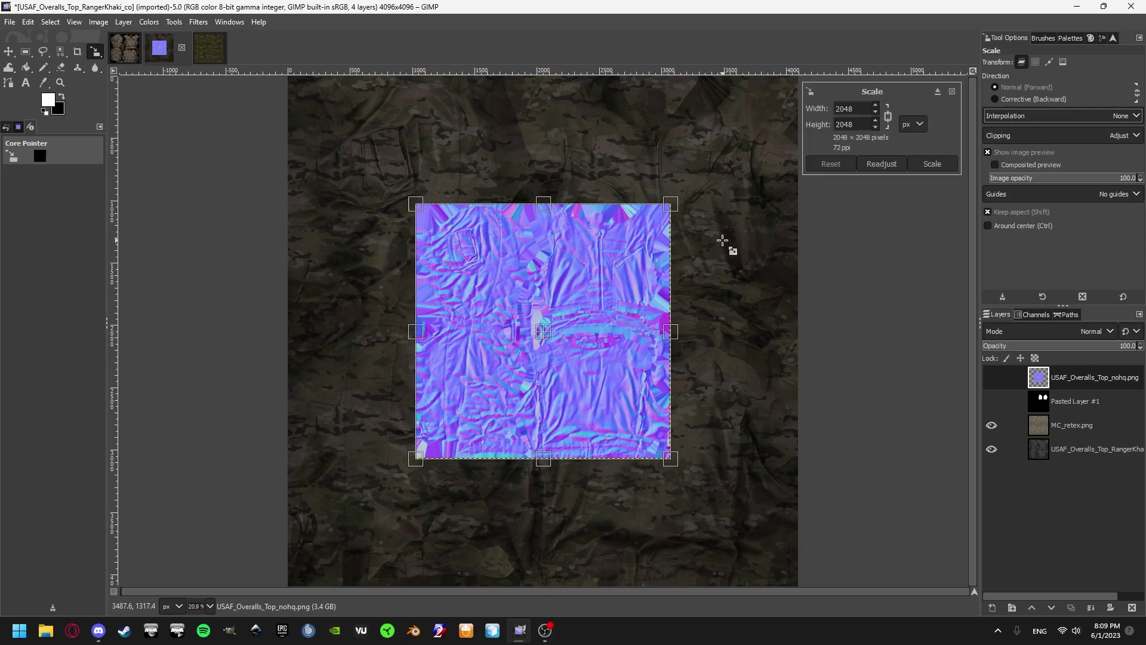
pyautogui.doubleClick(865, 109)
pyautogui.write('4096')
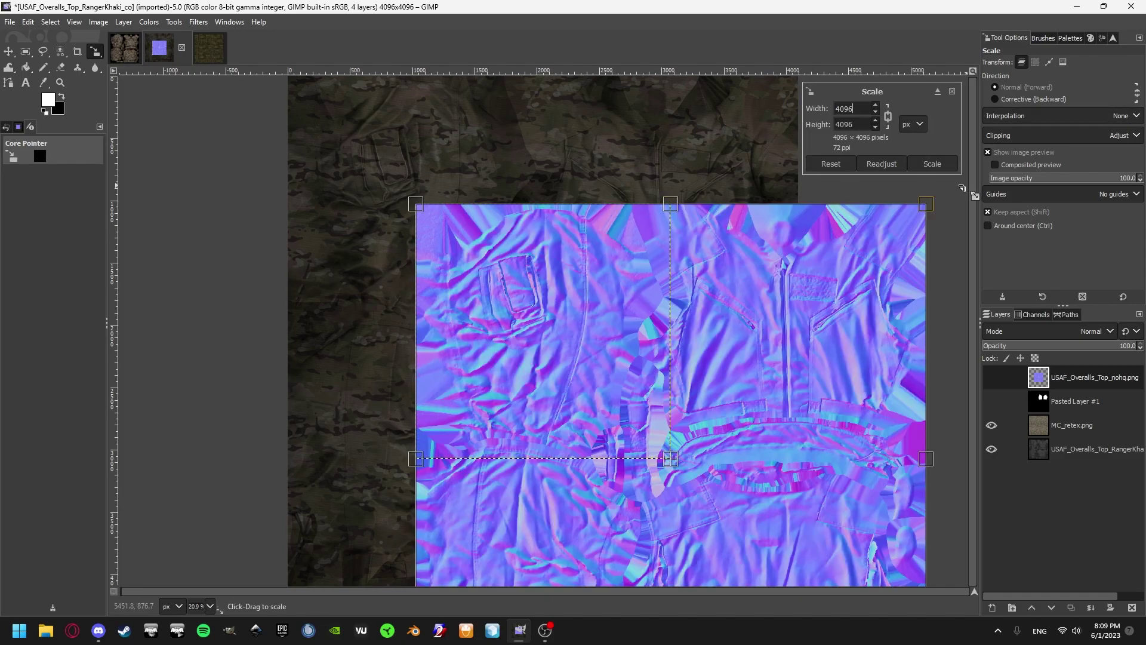
pyautogui.press('Return')
# Align the enlarged normal map layer to the image's centre horizontally and vertically so it covers the canvas.
pyautogui.scroll(8, 679, 335)
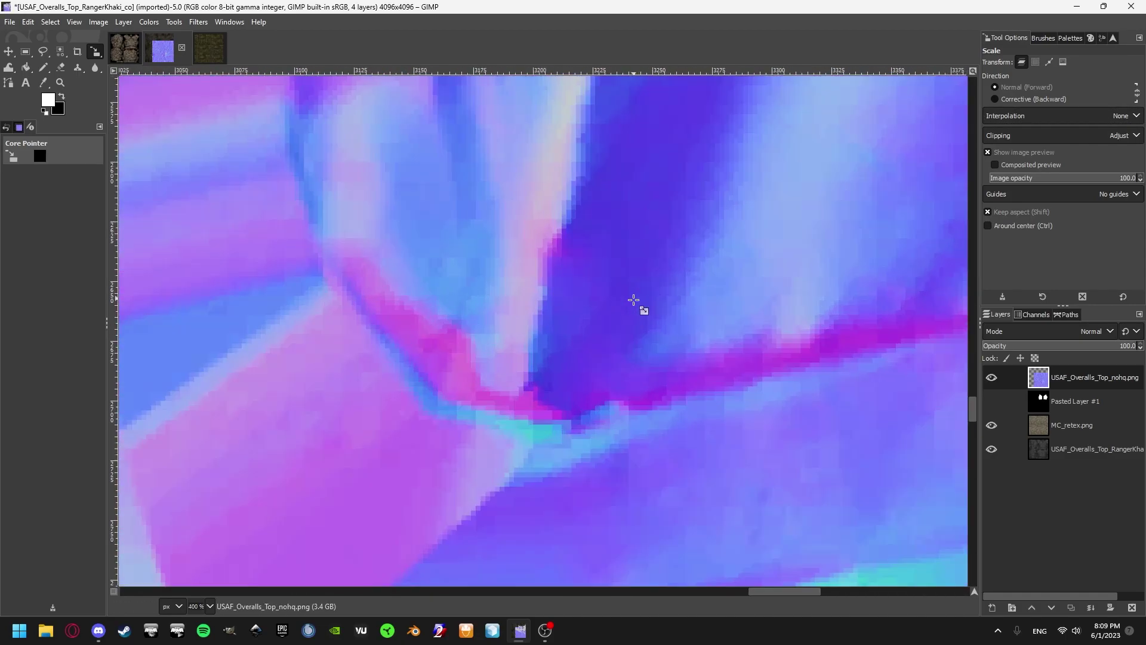
pyautogui.scroll(-6, 660, 371)
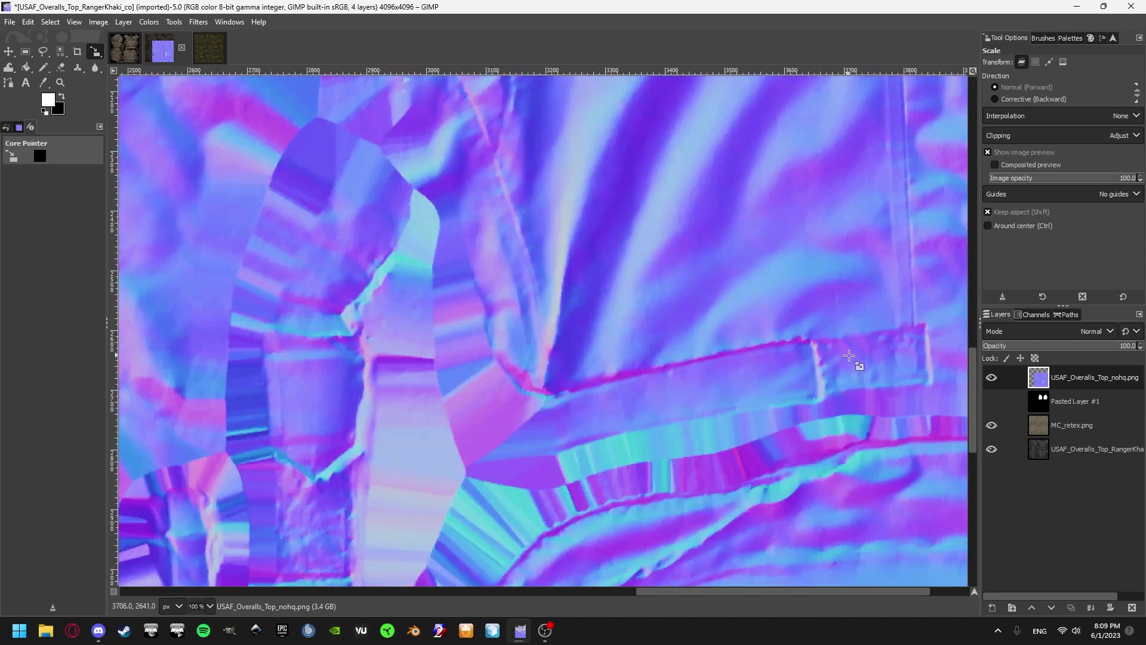
pyautogui.hotkey('ctrl', 'shift', 'j')
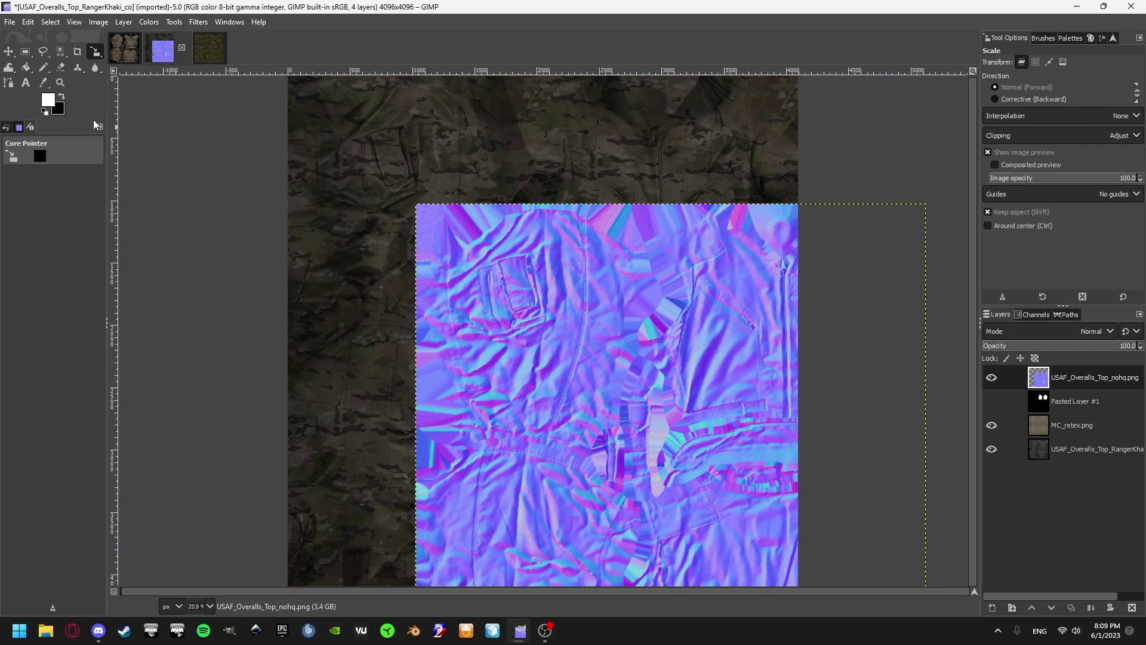
pyautogui.click(25, 52)
pyautogui.press('q')
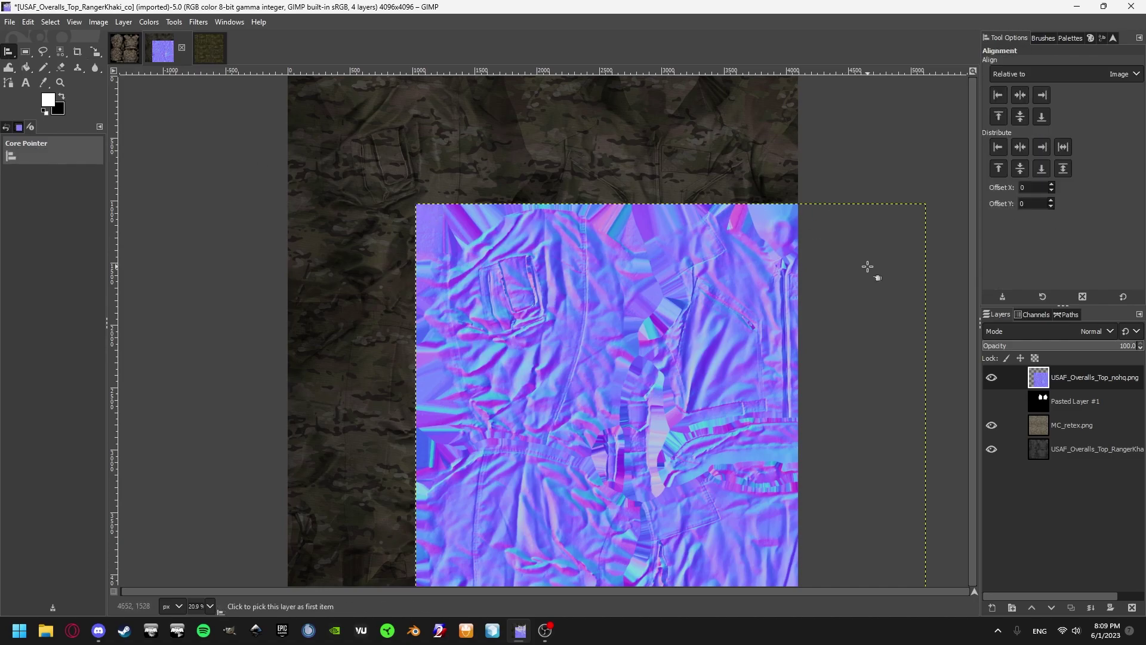
pyautogui.click(919, 251)
pyautogui.click(1020, 95)
pyautogui.click(1027, 123)
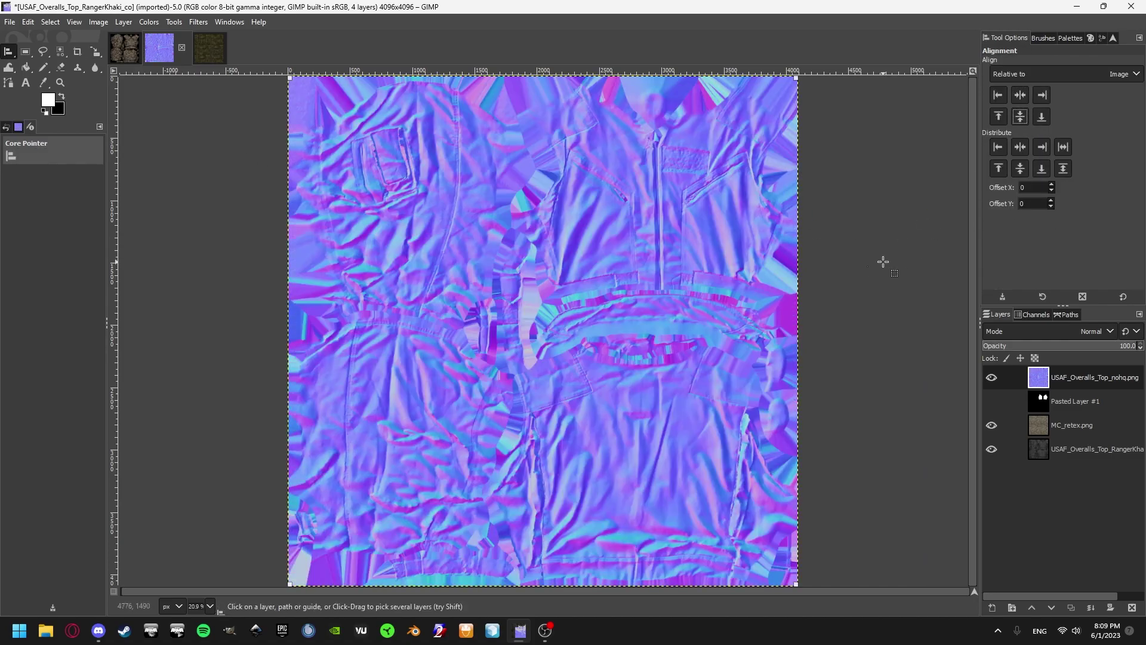
# Desaturate the normal map layer using the Luminance mode.
pyautogui.press('r')
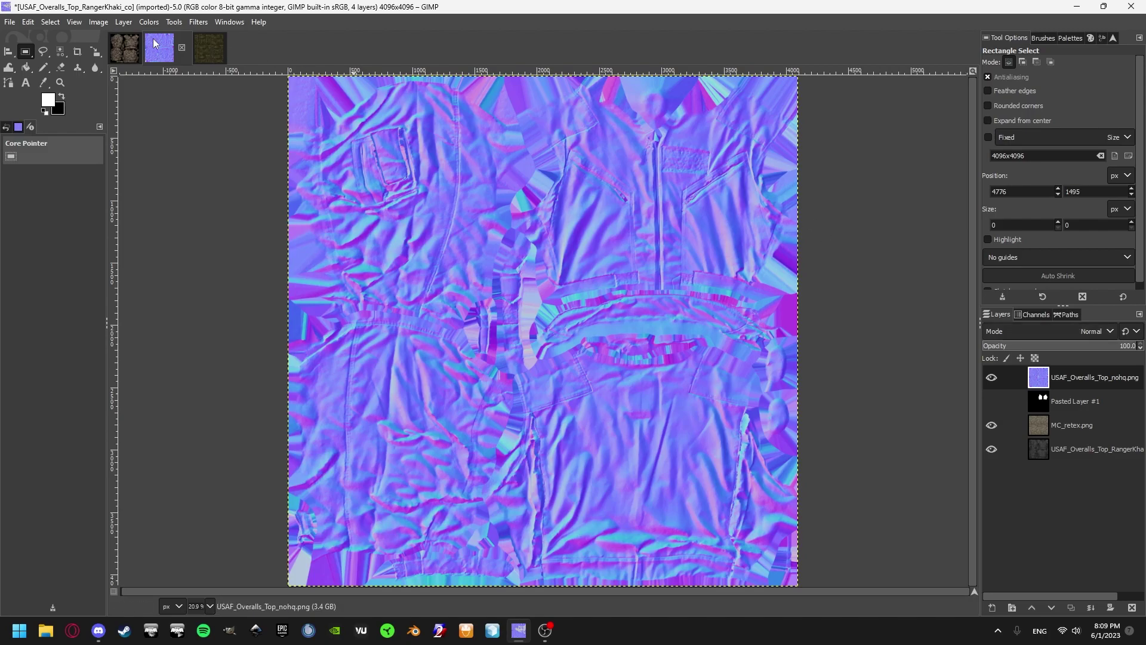
pyautogui.click(149, 22)
pyautogui.moveTo(202, 285)
pyautogui.click(295, 297)
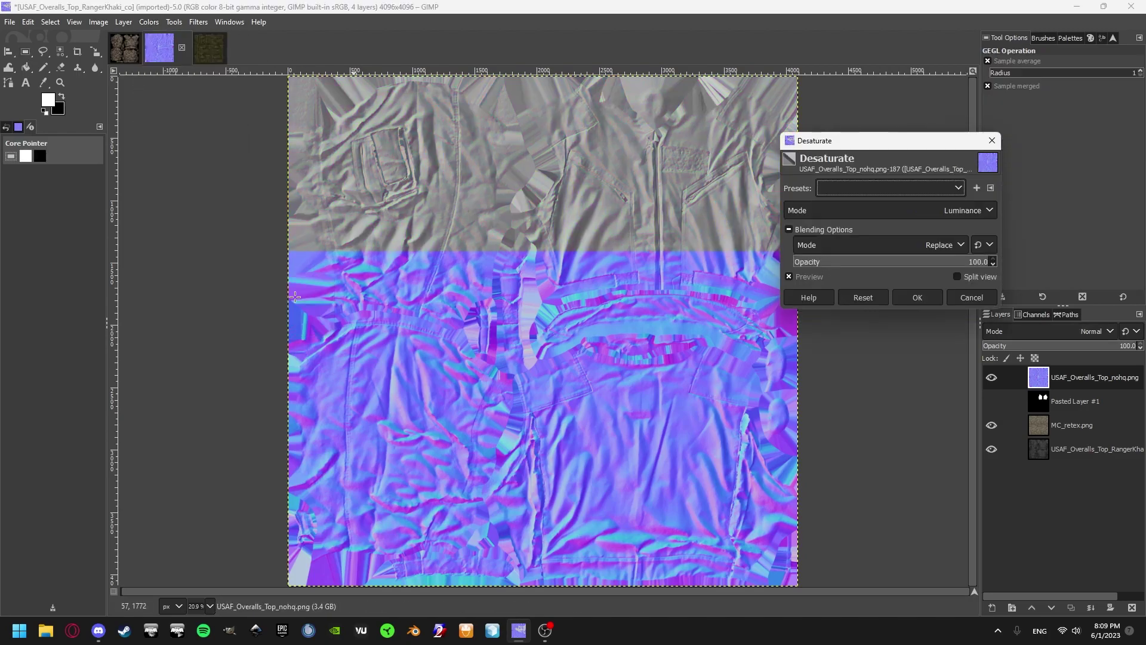
pyautogui.click(917, 298)
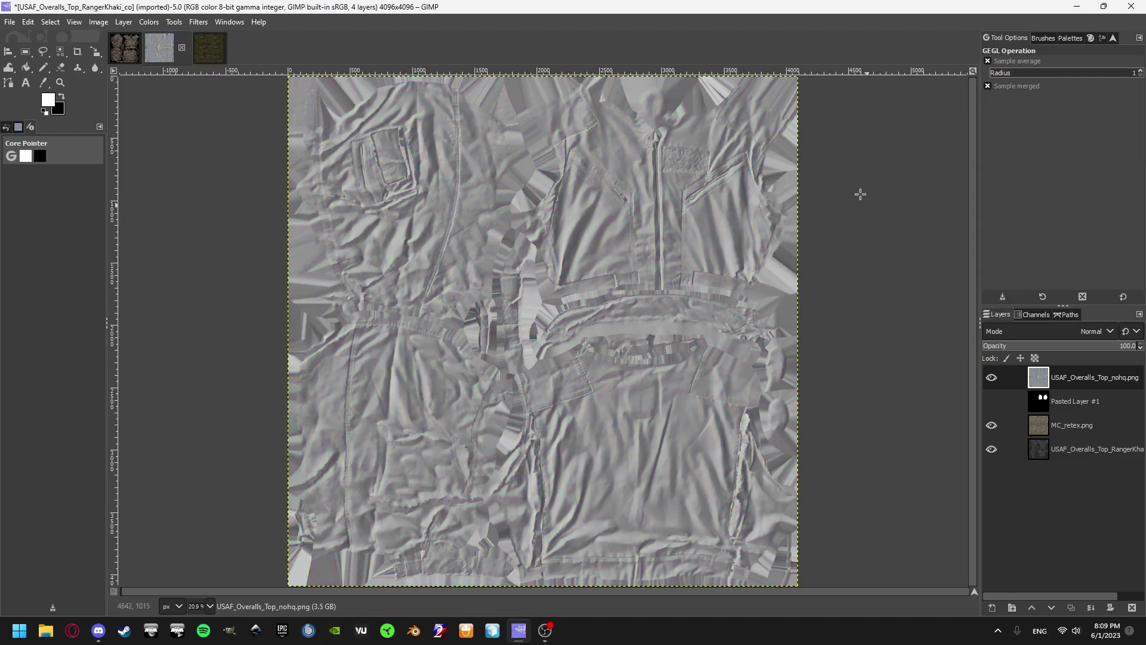
# Invert the grey tones of the desaturated normal map layer.
pyautogui.press('r')
pyautogui.click(149, 21)
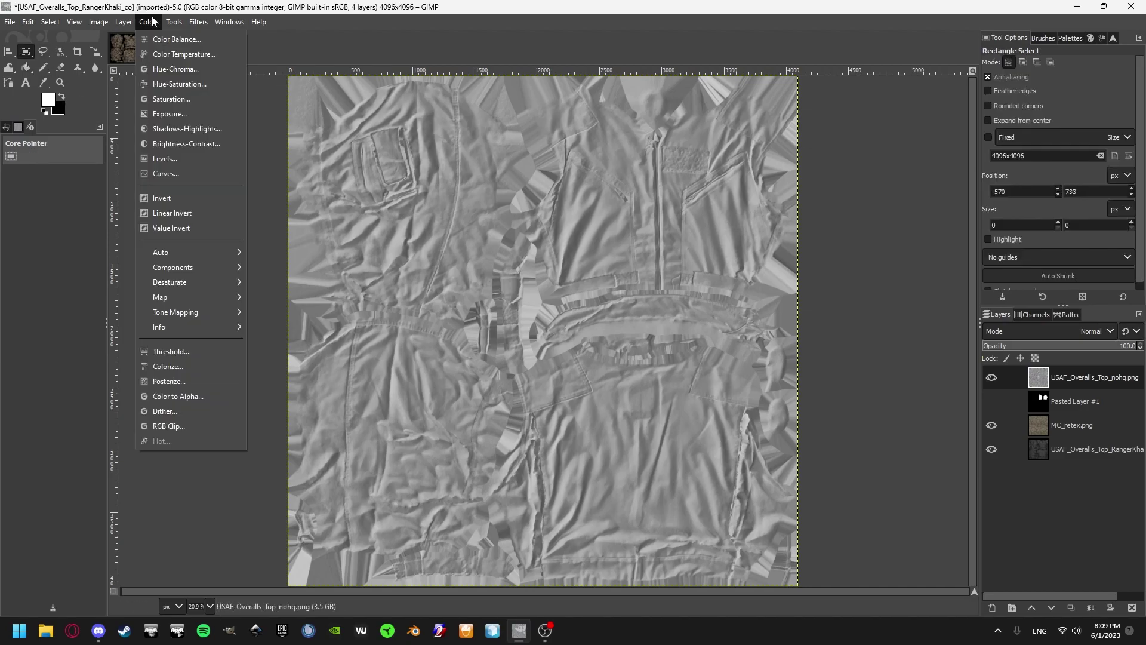
pyautogui.click(161, 198)
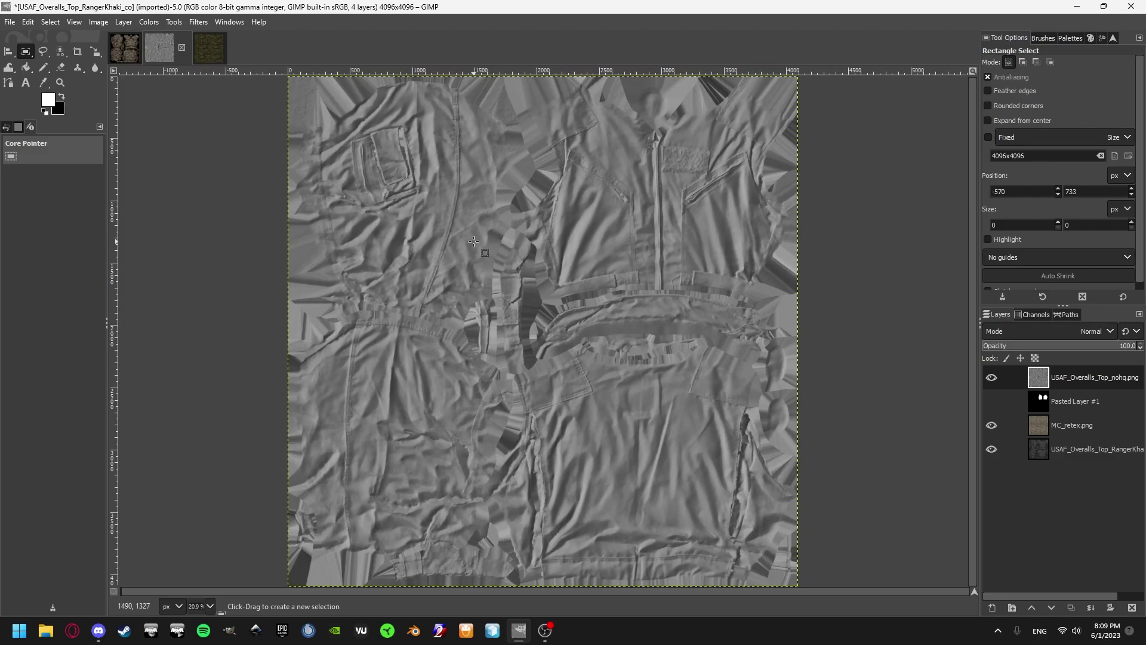
# Compare the inverted and non-inverted shading around the front zipper, chest pockets and name patch, keeping the inversion.
pyautogui.scroll(6, 615, 220)
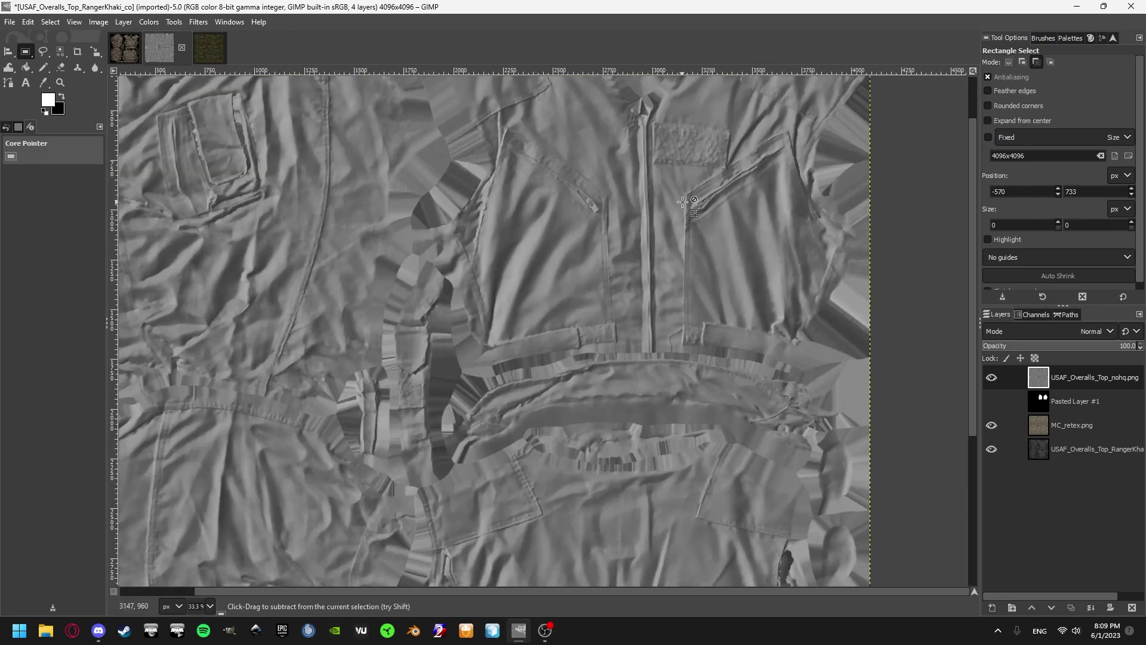
pyautogui.scroll(-3, 616, 220)
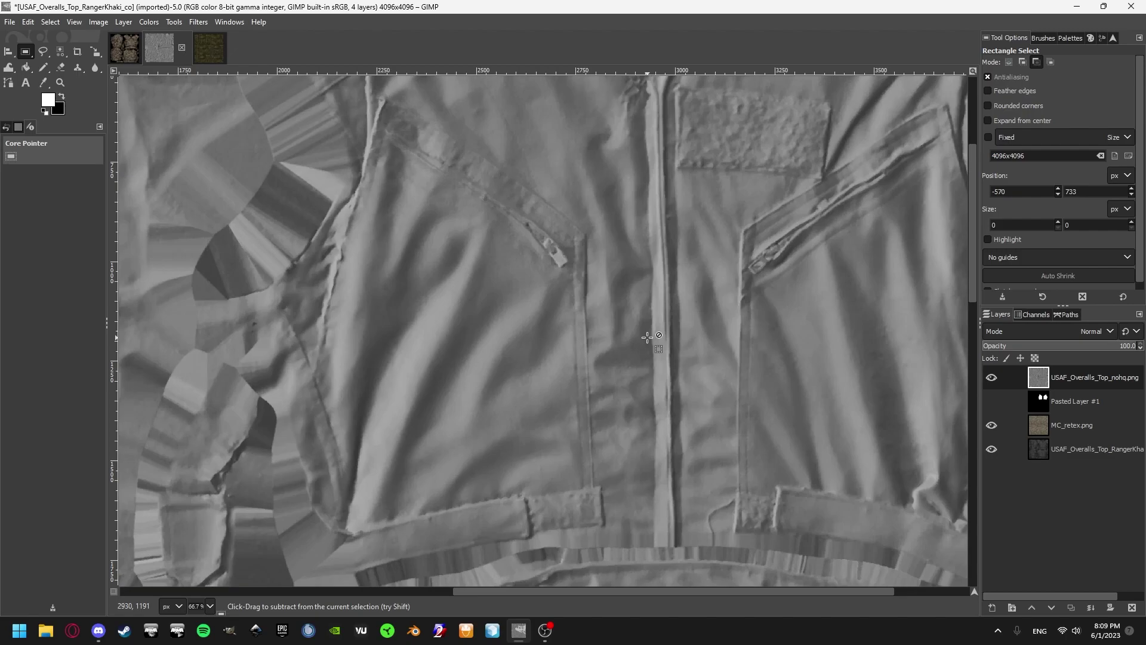
pyautogui.scroll(-1, 647, 337)
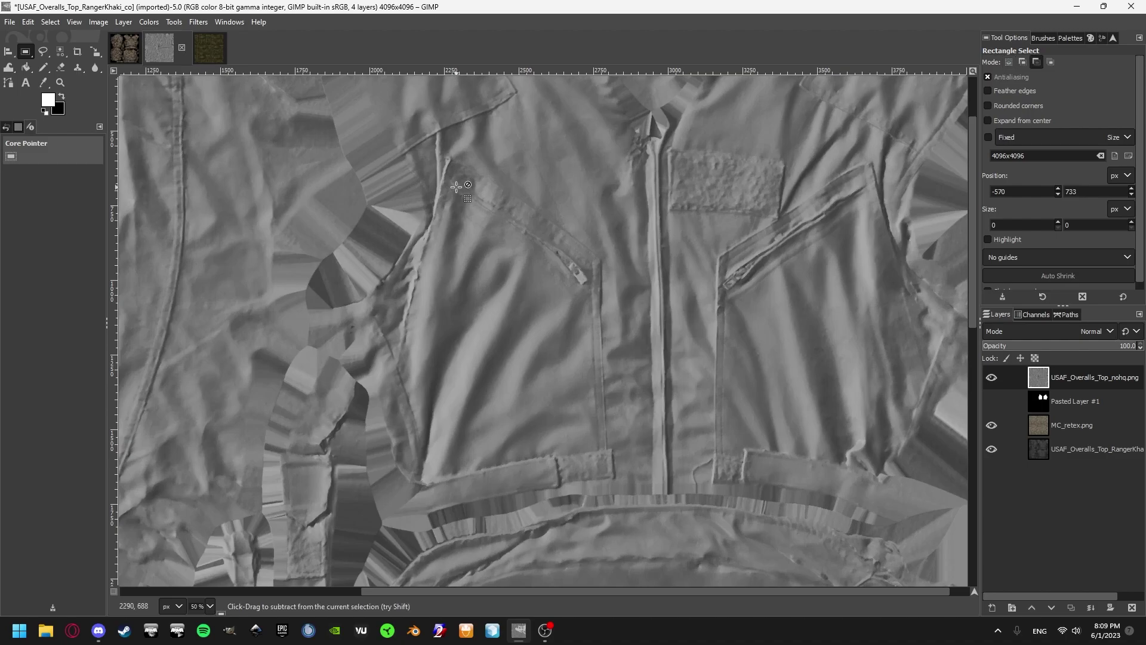
pyautogui.scroll(1, 689, 305)
pyautogui.scroll(2, 689, 305)
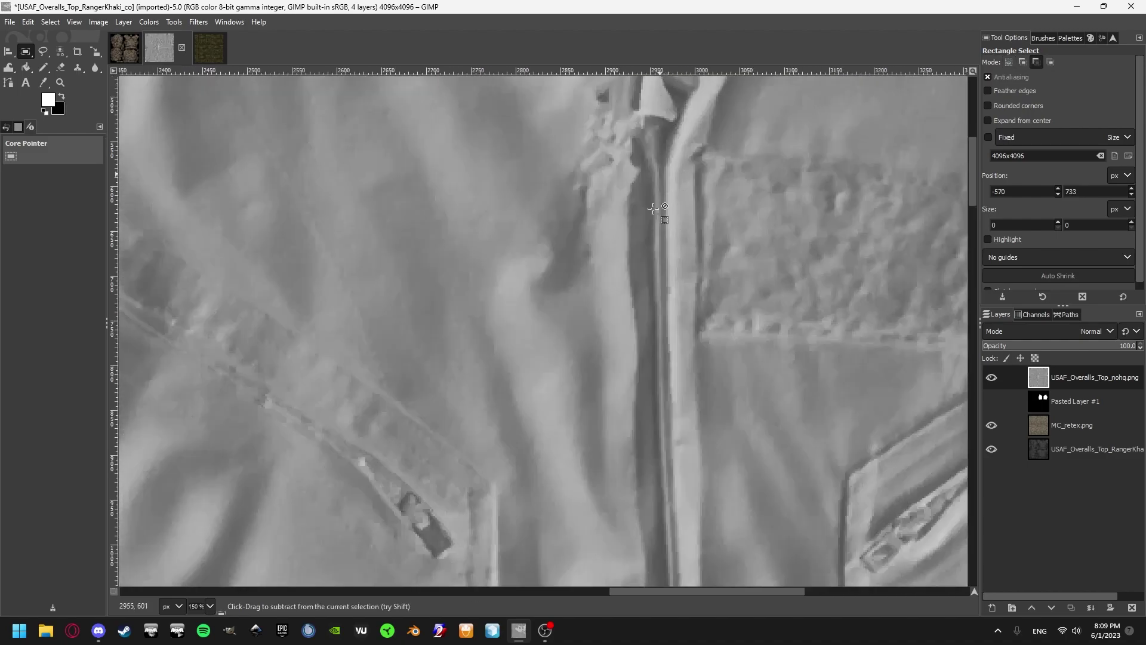
pyautogui.scroll(-2, 646, 187)
pyautogui.scroll(1, 666, 151)
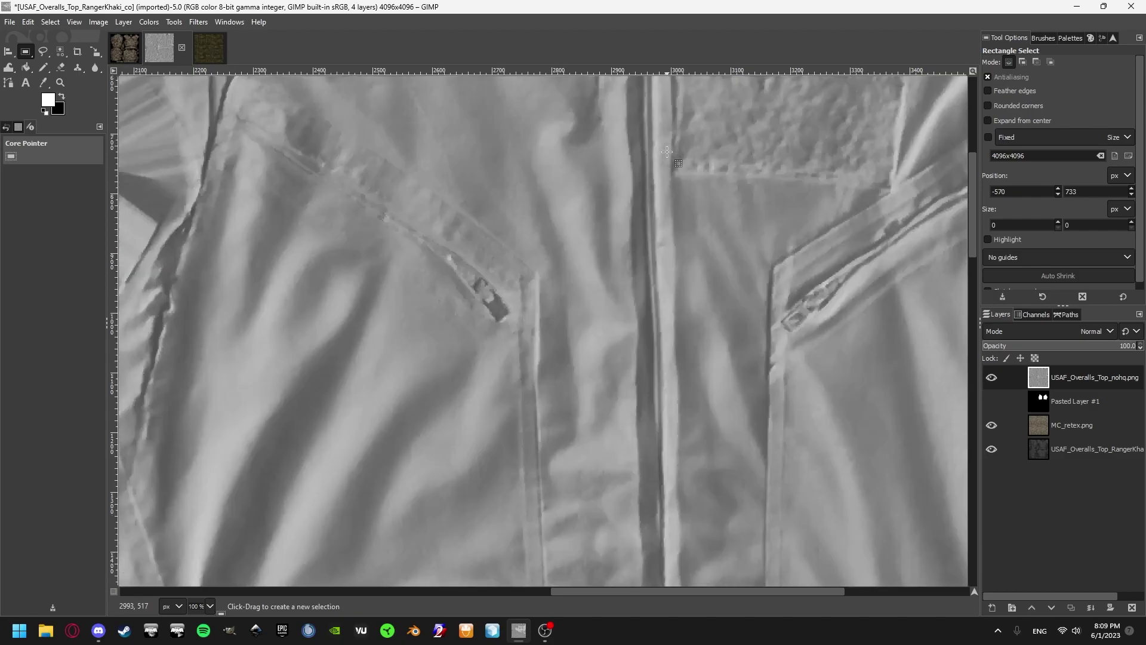
pyautogui.scroll(-3, 670, 227)
pyautogui.scroll(5, 651, 377)
pyautogui.scroll(-1, 657, 289)
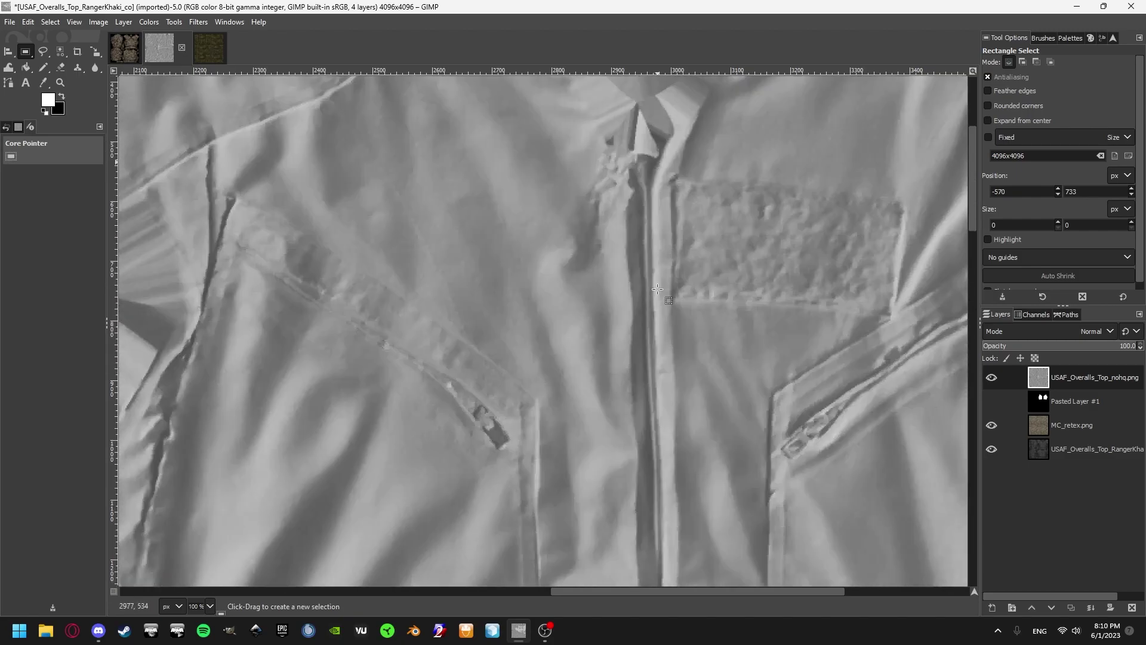
pyautogui.scroll(1, 652, 224)
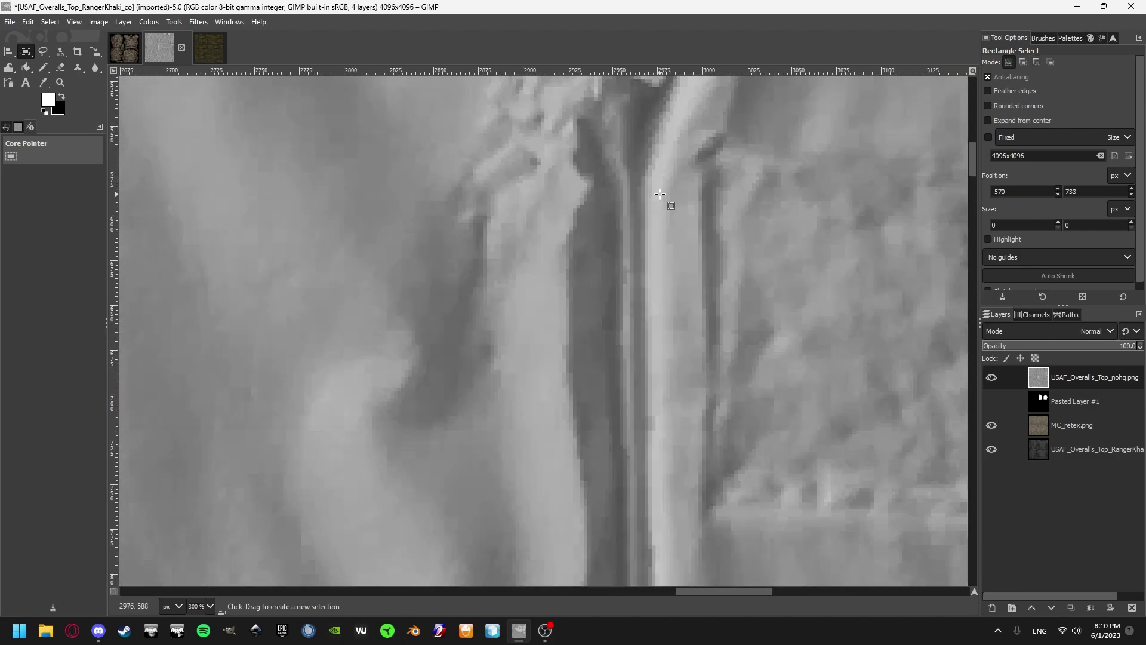
pyautogui.scroll(-3, 656, 281)
pyautogui.scroll(2, 651, 298)
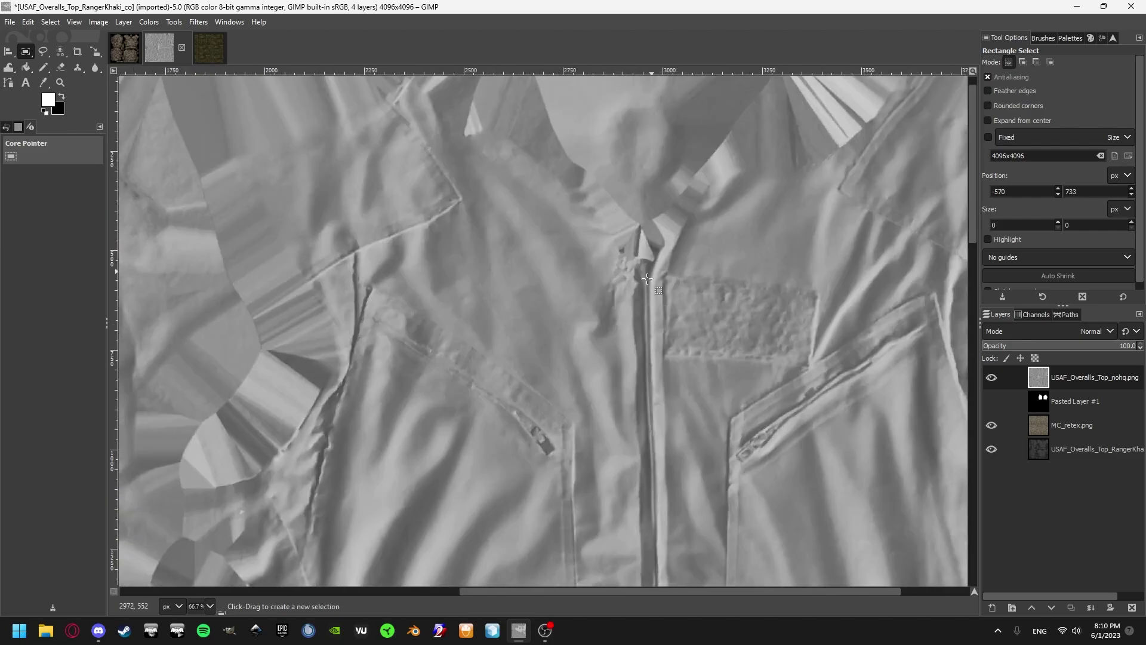
pyautogui.scroll(-1, 650, 333)
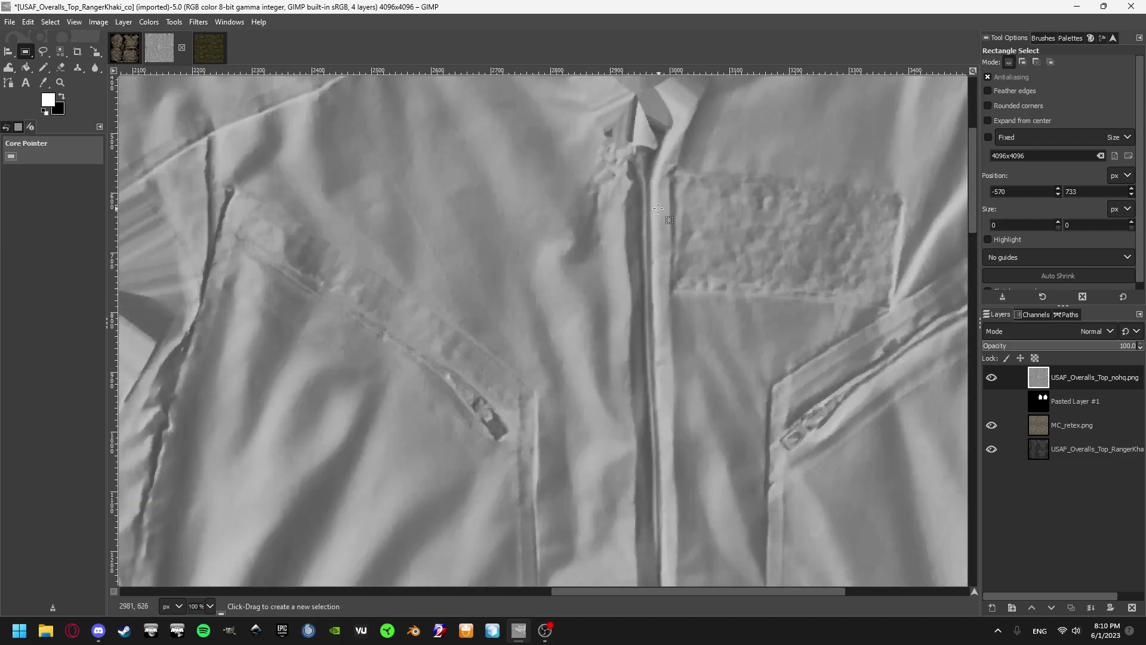
pyautogui.scroll(-3, 651, 203)
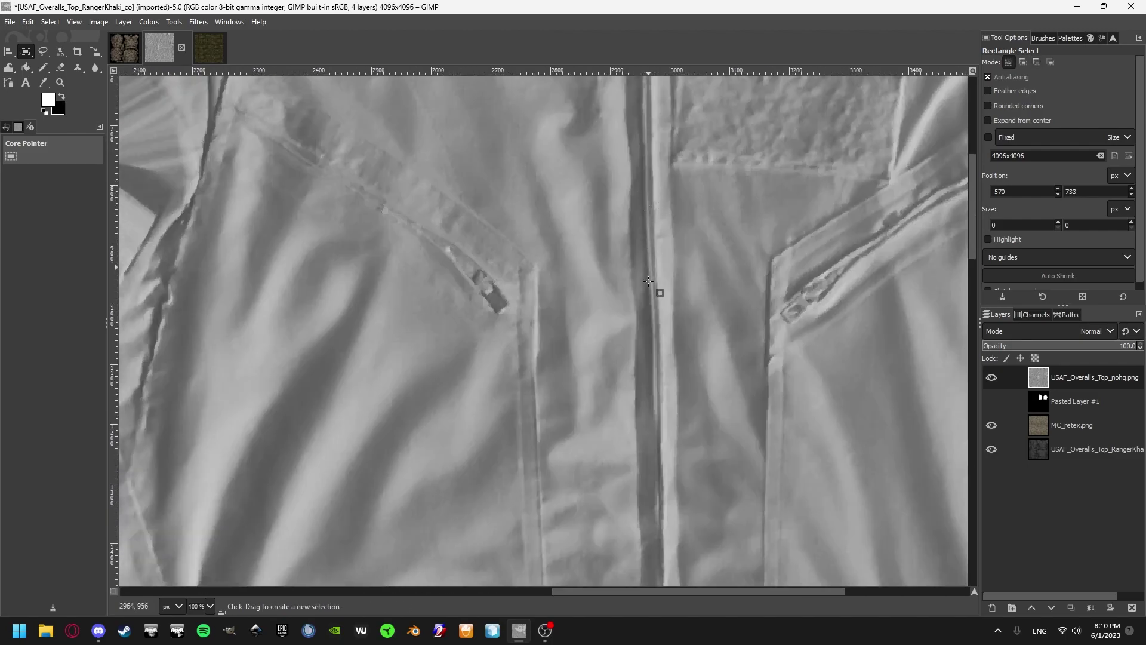
pyautogui.scroll(-3, 650, 292)
pyautogui.scroll(3, 654, 299)
pyautogui.scroll(6, 656, 302)
pyautogui.scroll(-6, 663, 310)
pyautogui.scroll(3, 652, 252)
pyautogui.scroll(3, 666, 358)
pyautogui.scroll(-2, 665, 328)
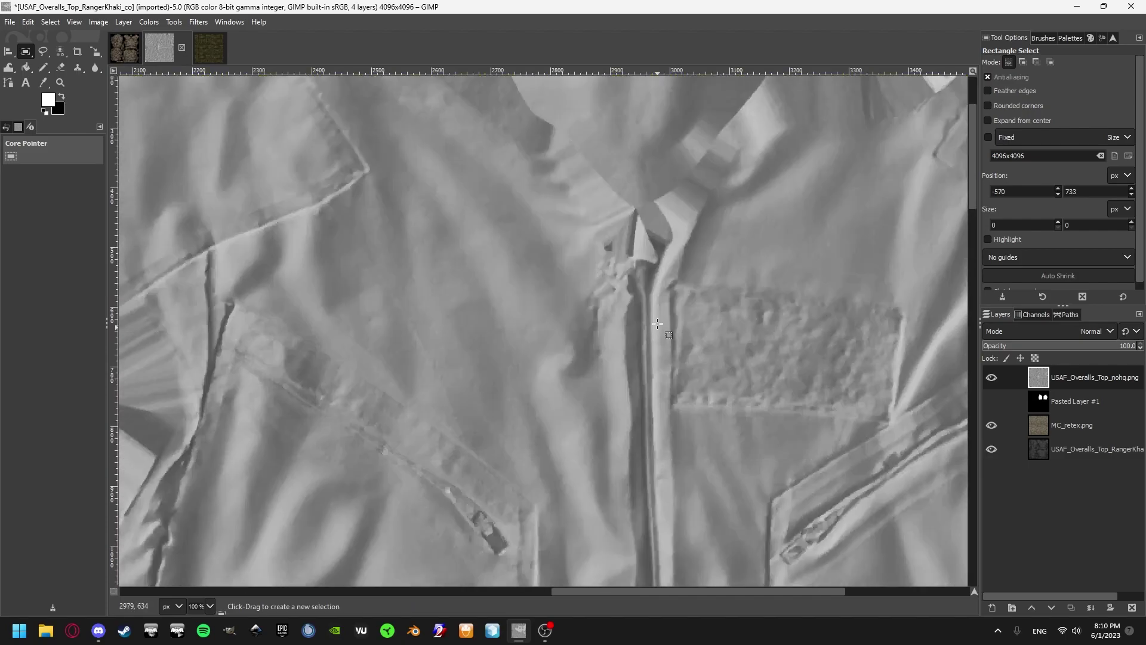
pyautogui.scroll(-2, 664, 302)
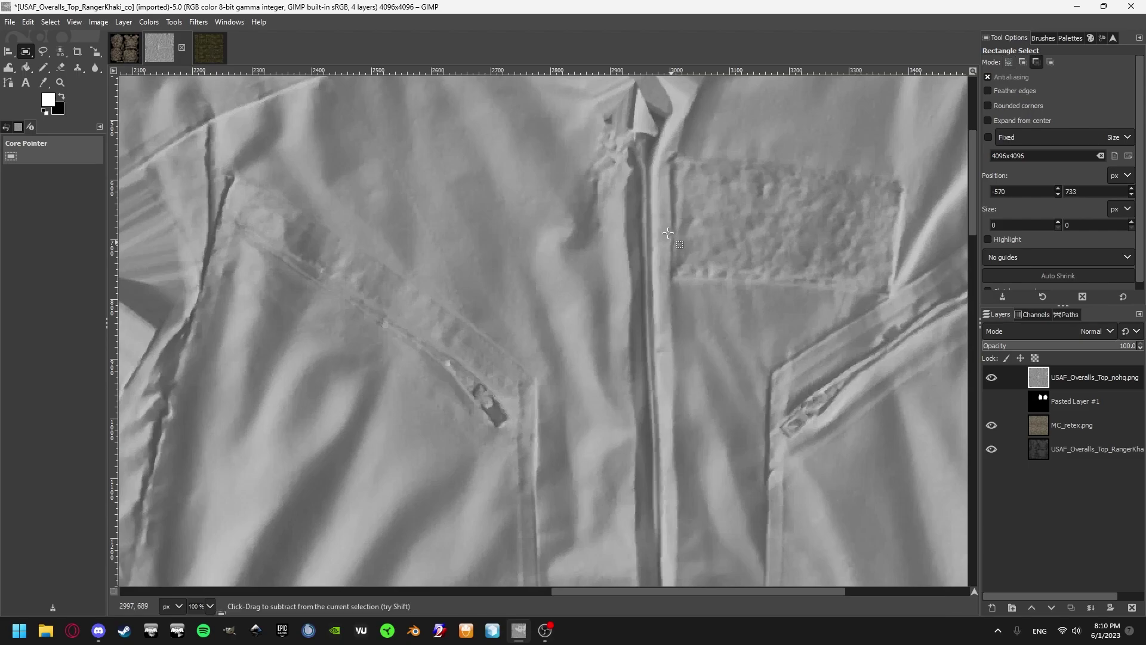
pyautogui.scroll(-1, 675, 298)
pyautogui.scroll(-5, 656, 203)
pyautogui.scroll(-3, 656, 203)
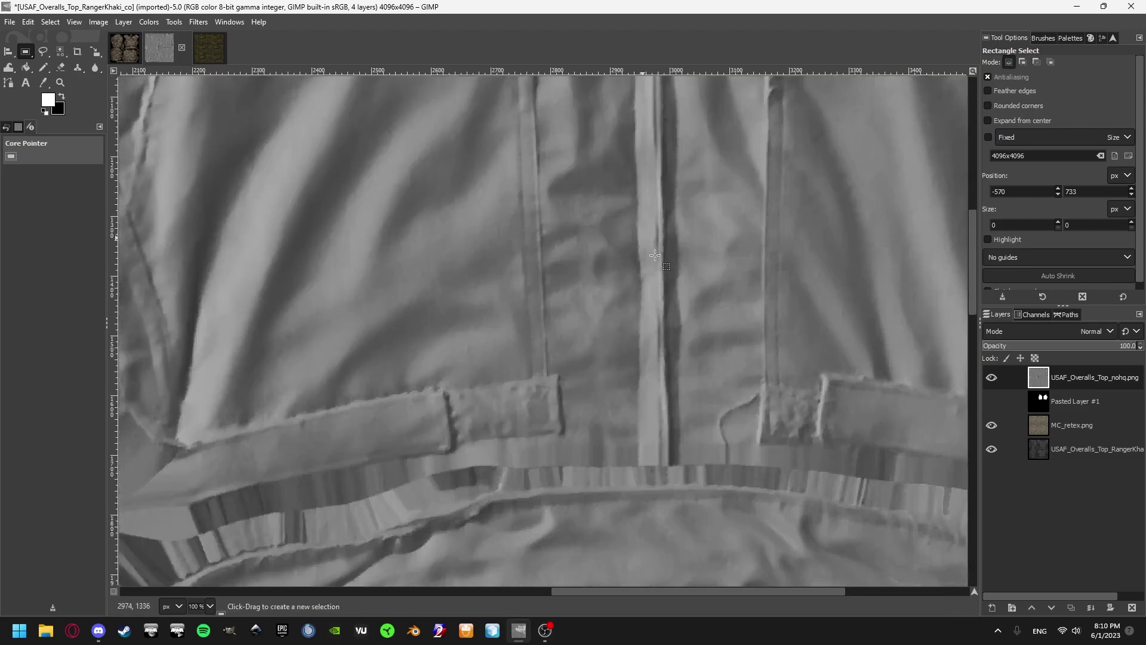
pyautogui.scroll(8, 645, 179)
pyautogui.scroll(-2, 643, 203)
pyautogui.scroll(2, 642, 204)
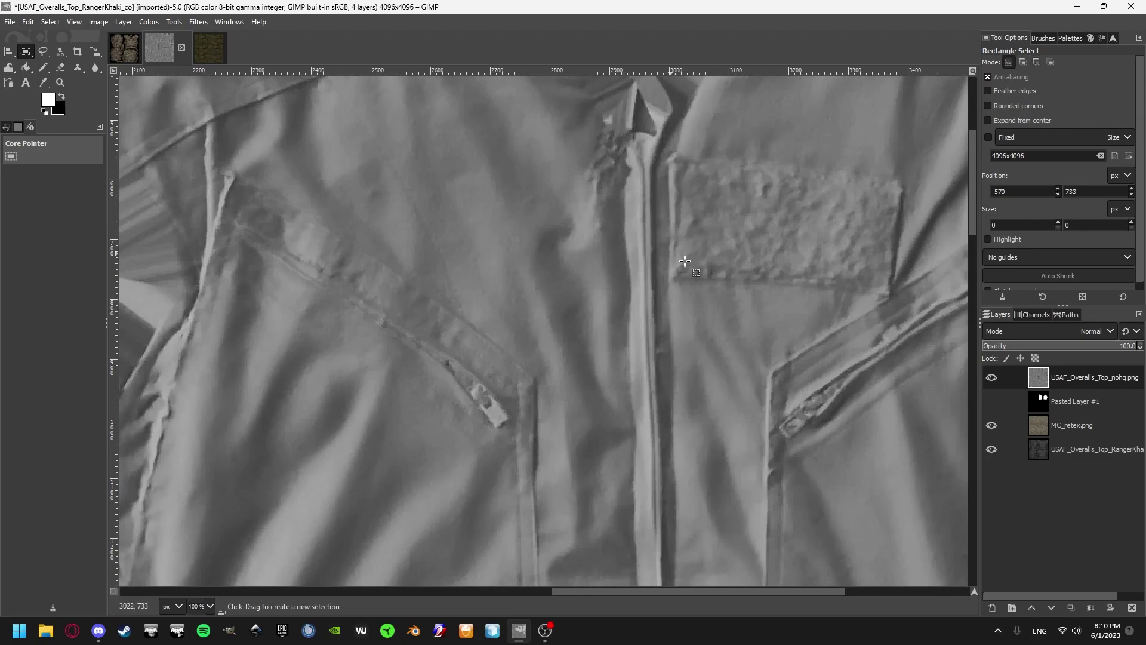
pyautogui.scroll(-2, 645, 236)
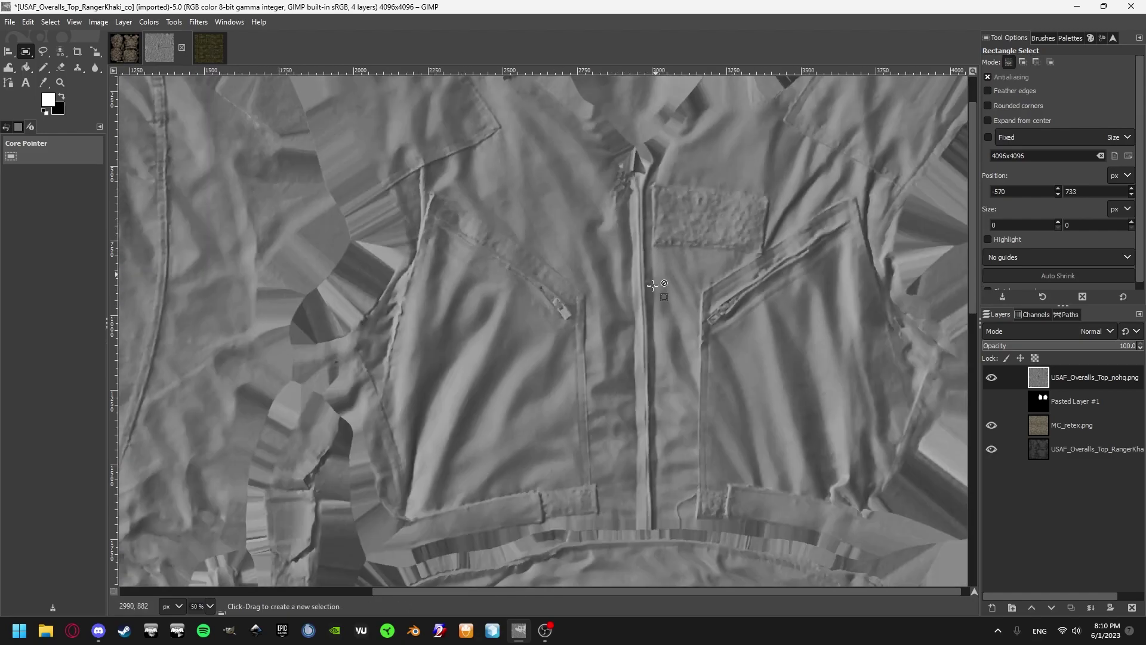
pyautogui.hotkey('ctrl', 'y')
pyautogui.scroll(-2, 580, 200)
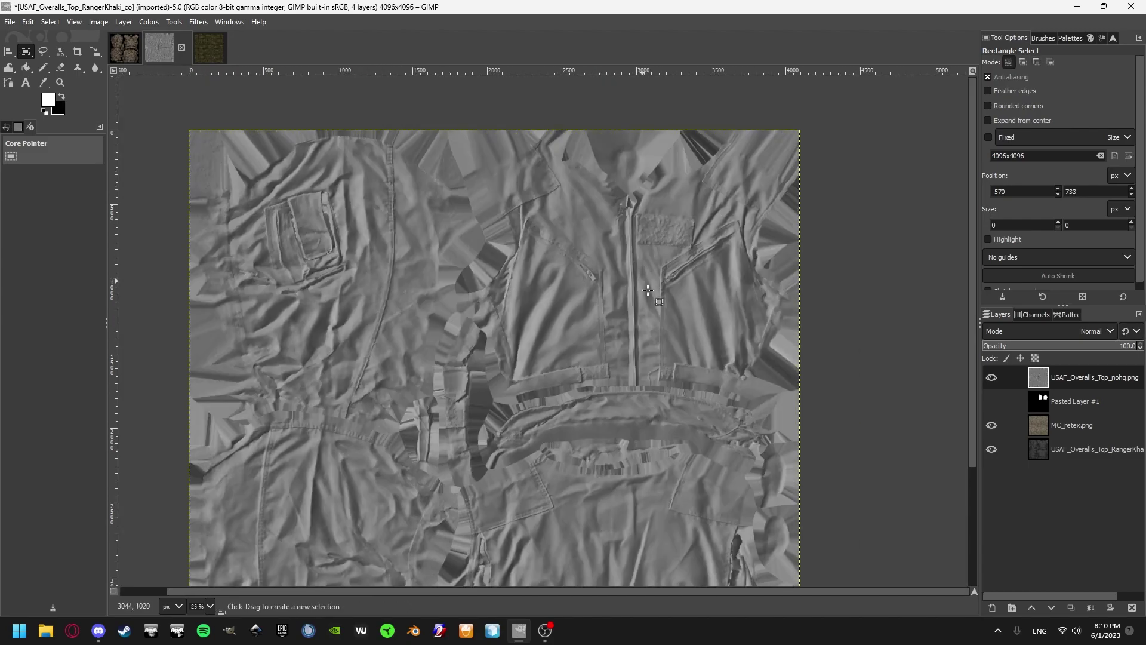
pyautogui.press('ctrl')
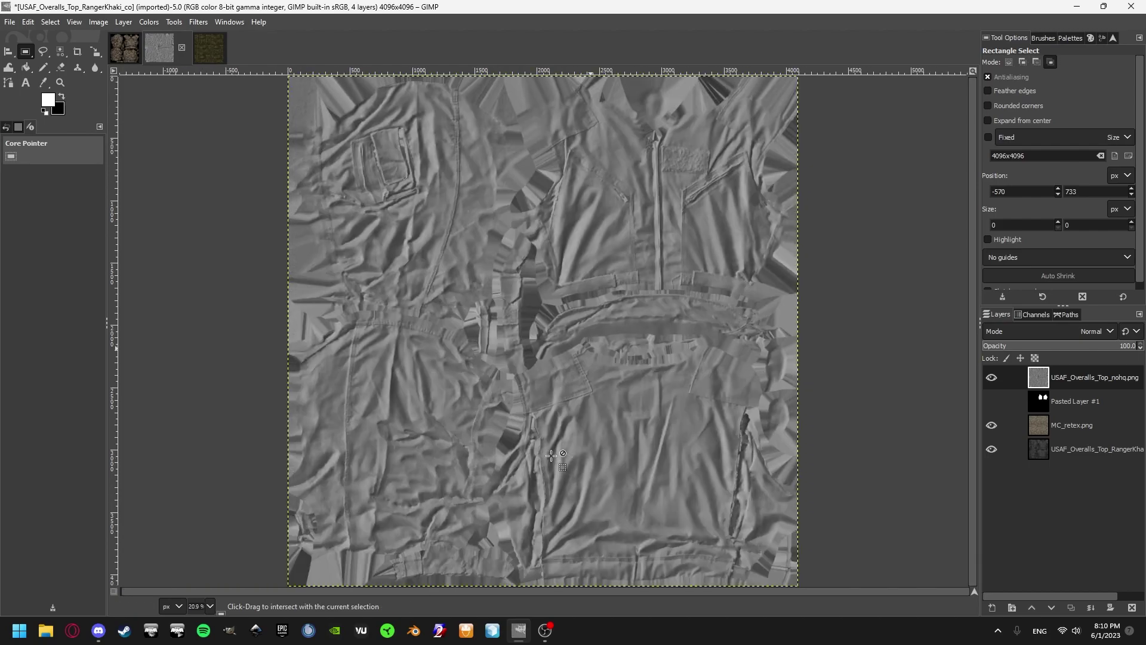
# Set the normal map layer's blend mode to Overlay and its opacity to 60.
pyautogui.scroll(3, 550, 456)
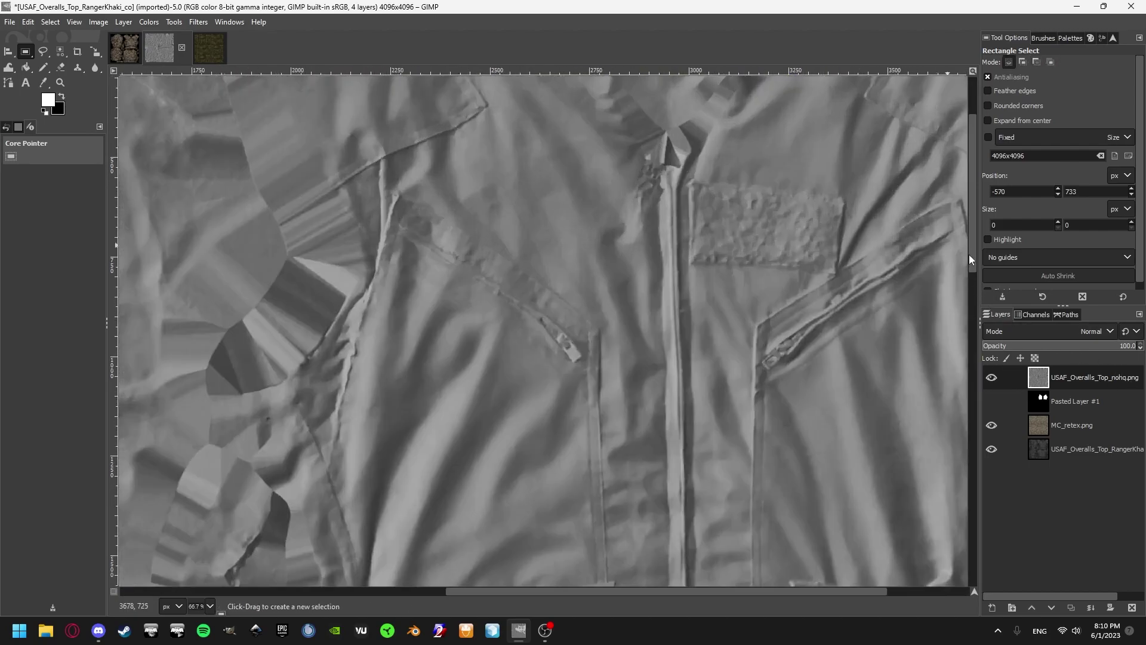
pyautogui.click(1012, 334)
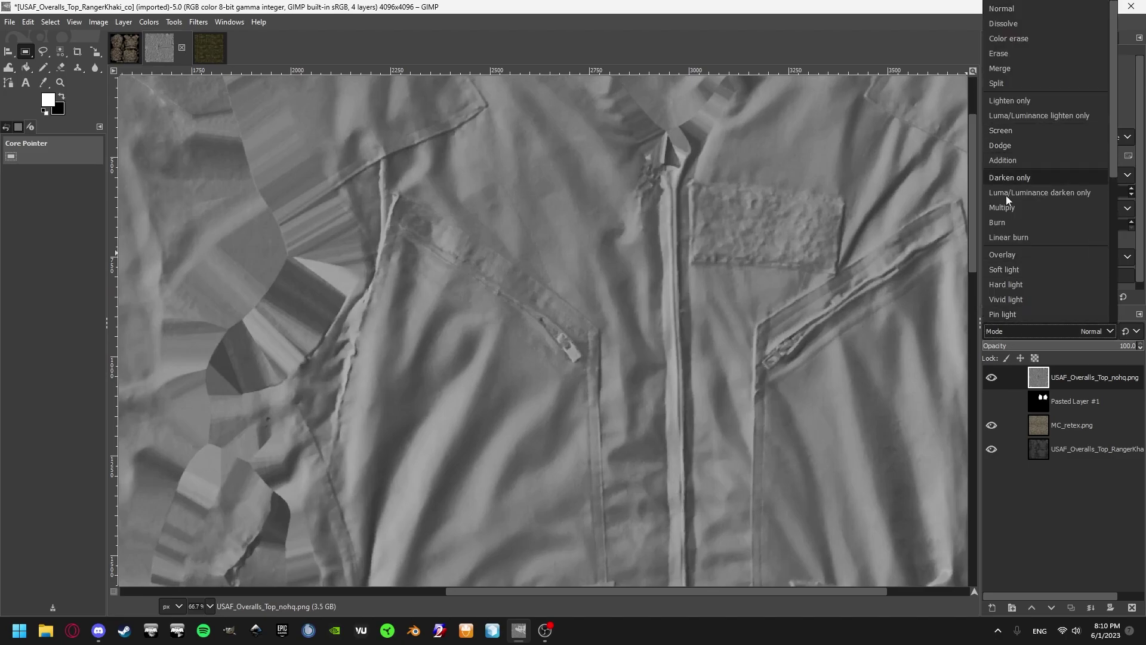
pyautogui.click(1012, 256)
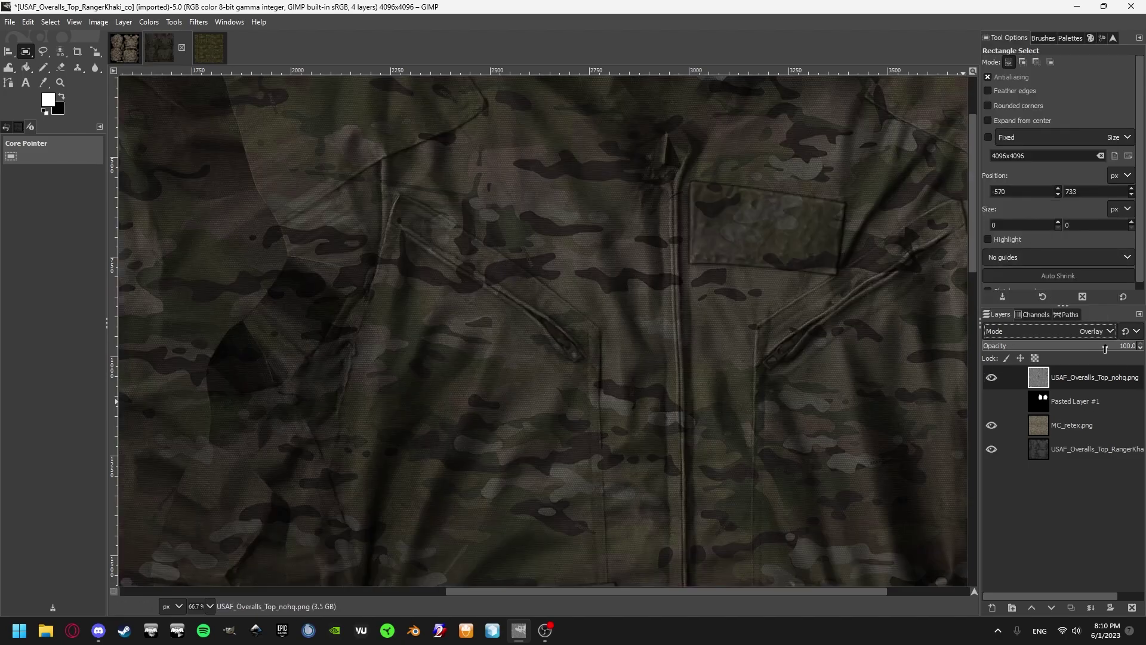
pyautogui.moveTo(1098, 348); pyautogui.dragTo(1064, 350)
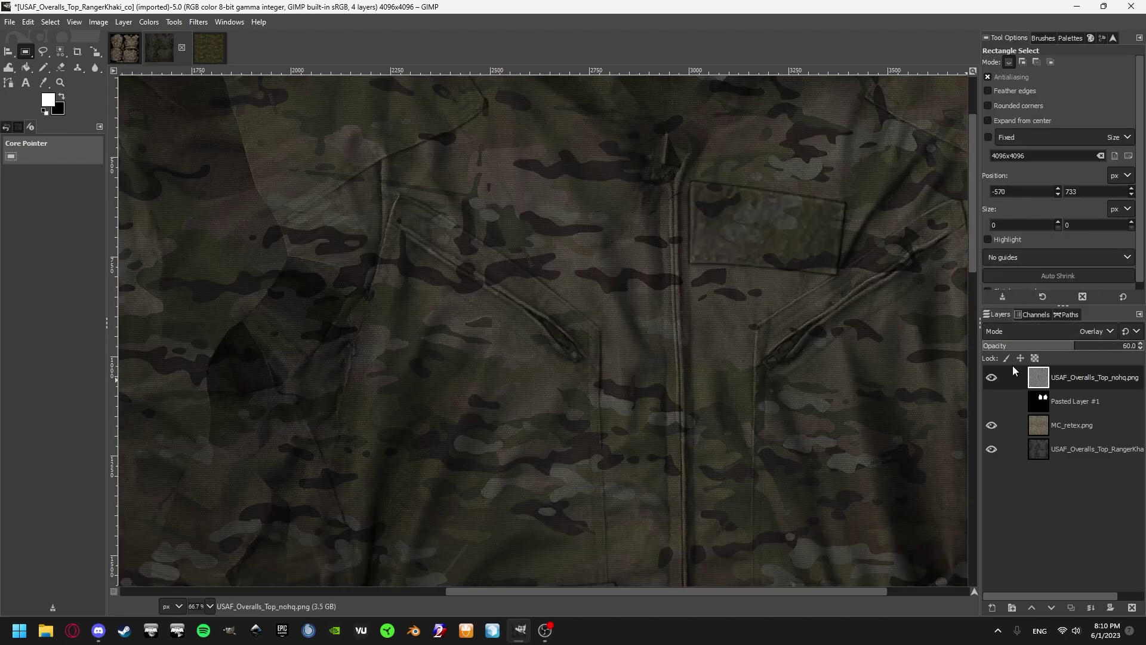
# Set the normal map layer's opacity to 70 and compare the front zipper area with the layer hidden and shown.
pyautogui.click(1101, 348)
pyautogui.press('-')
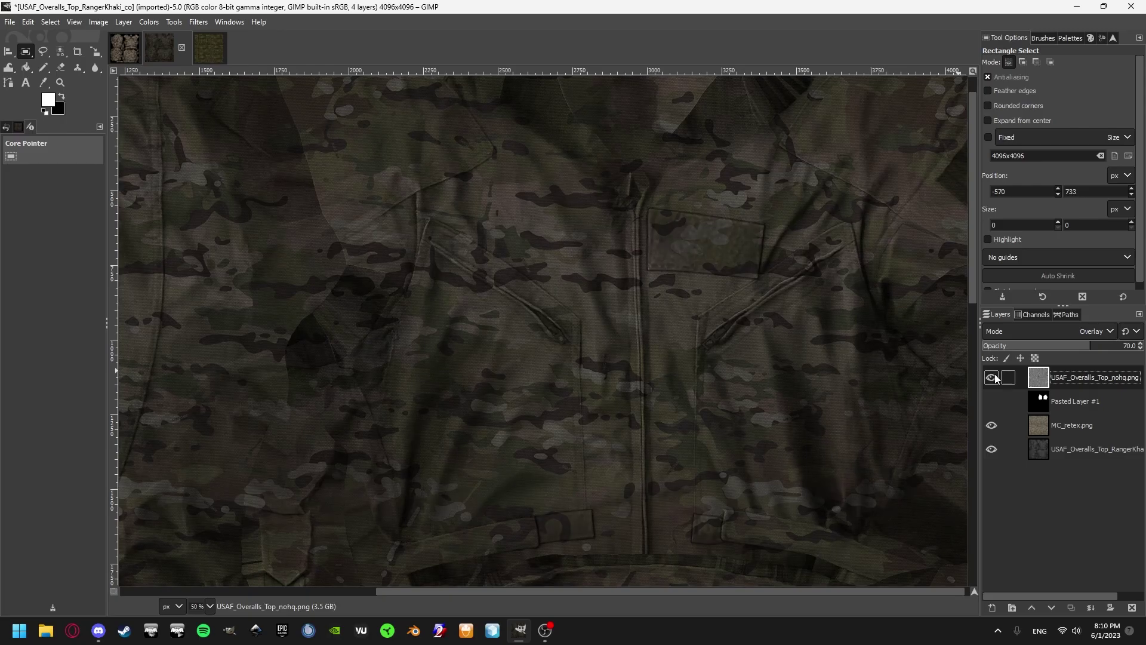
pyautogui.scroll(2, 682, 235)
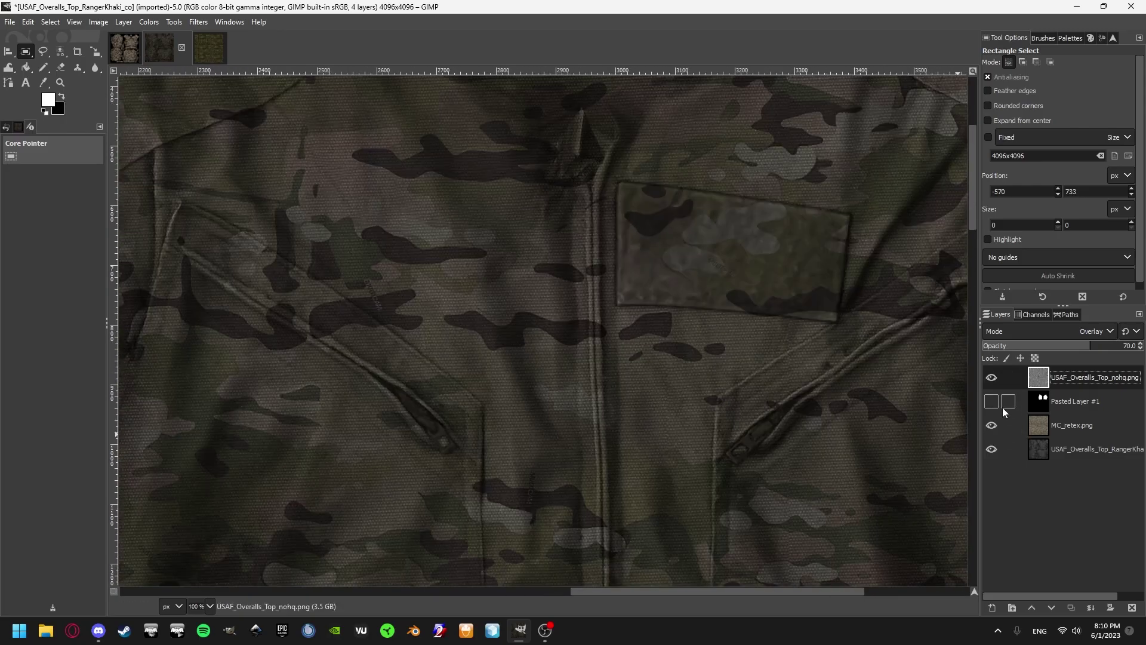
pyautogui.click(989, 381)
pyautogui.click(989, 381)
# Examine the shading across the chest, pockets and waistband by switching the normal map and pasted mask layers off and on.
pyautogui.scroll(-3, 627, 254)
pyautogui.scroll(2, 727, 379)
pyautogui.scroll(1, 727, 385)
pyautogui.click(994, 377)
pyautogui.click(994, 377)
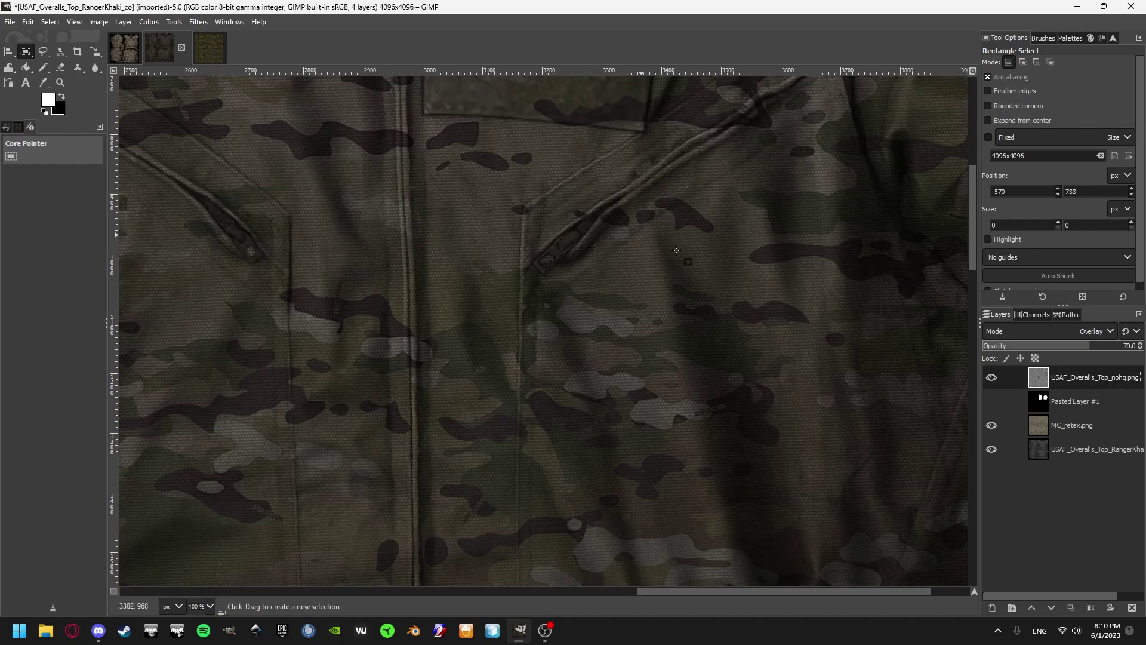
pyautogui.click(992, 401)
pyautogui.click(992, 401)
pyautogui.scroll(-4, 688, 245)
pyautogui.scroll(1, 649, 512)
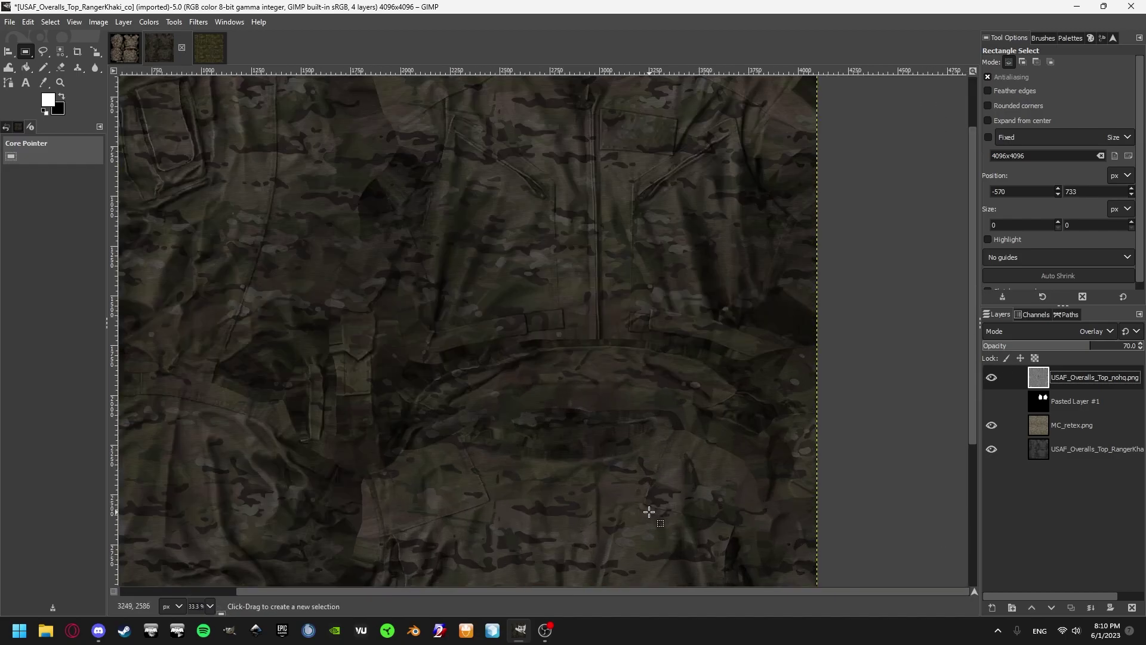
pyautogui.scroll(3, 649, 512)
pyautogui.click(991, 377)
pyautogui.click(988, 378)
pyautogui.hotkey('shift', 'ctrl', 'j')
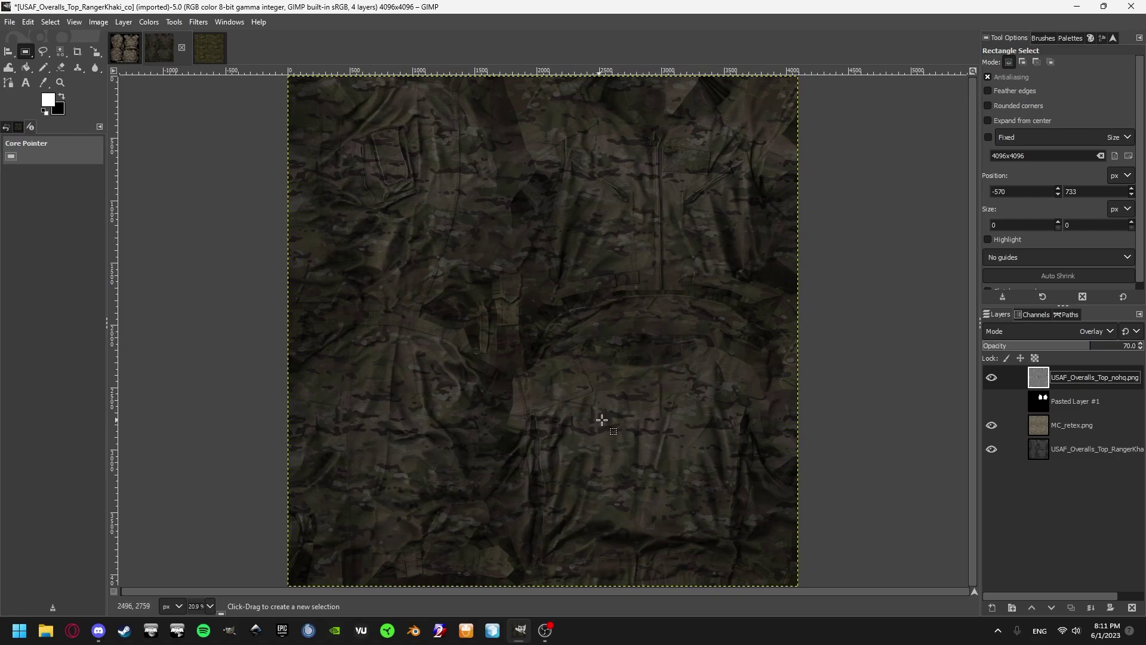
# Clear the small stray selection and examine the seams bordering the left front panel and its zip pocket.
pyautogui.scroll(6, 650, 209)
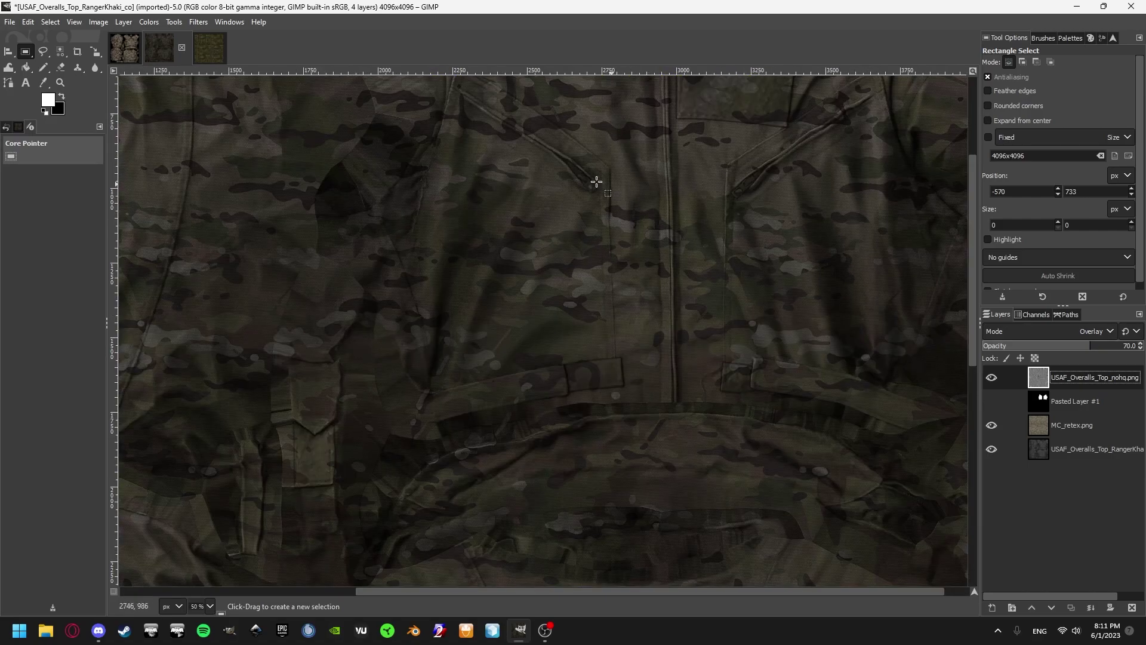
pyautogui.scroll(5, 610, 207)
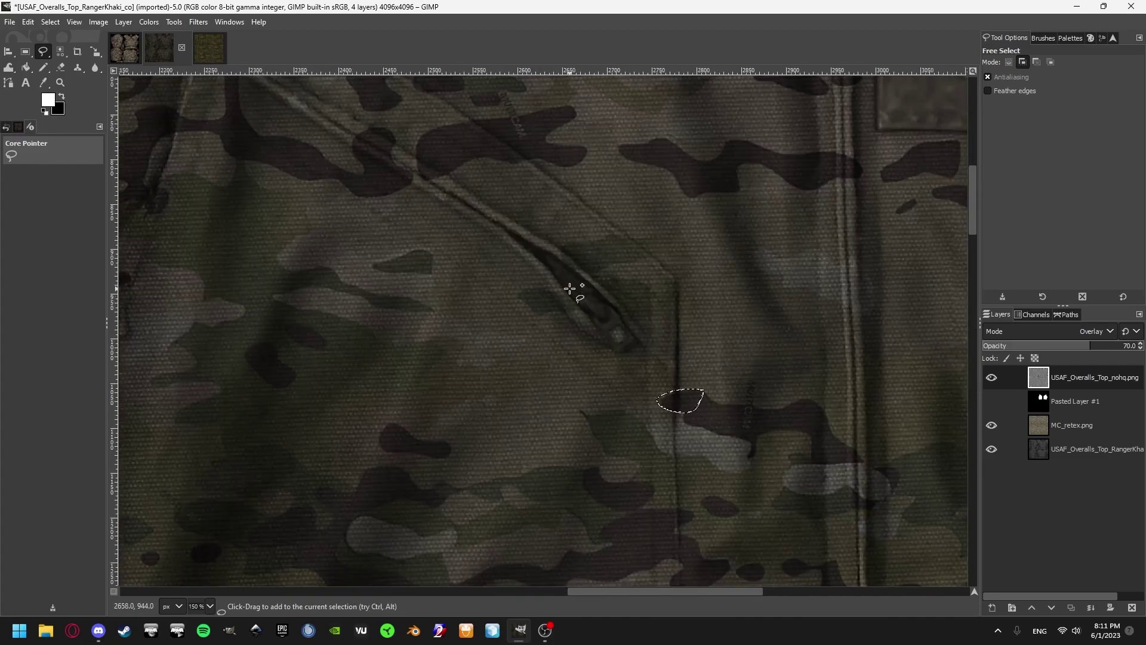
pyautogui.press('r')
pyautogui.click(632, 179)
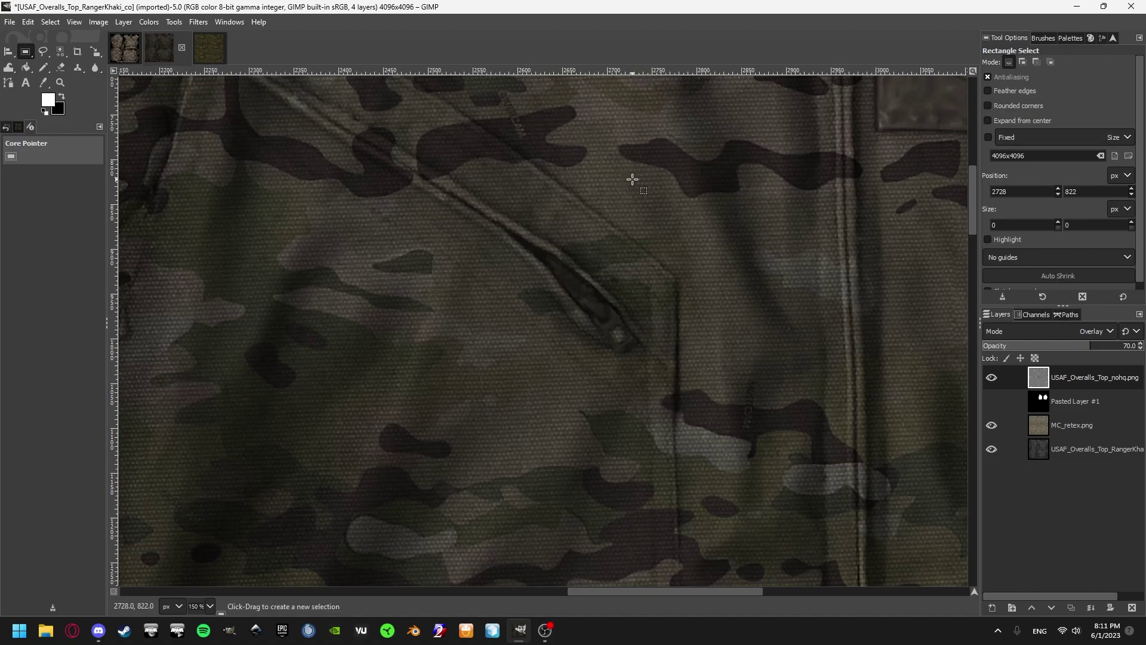
pyautogui.scroll(-1, 633, 184)
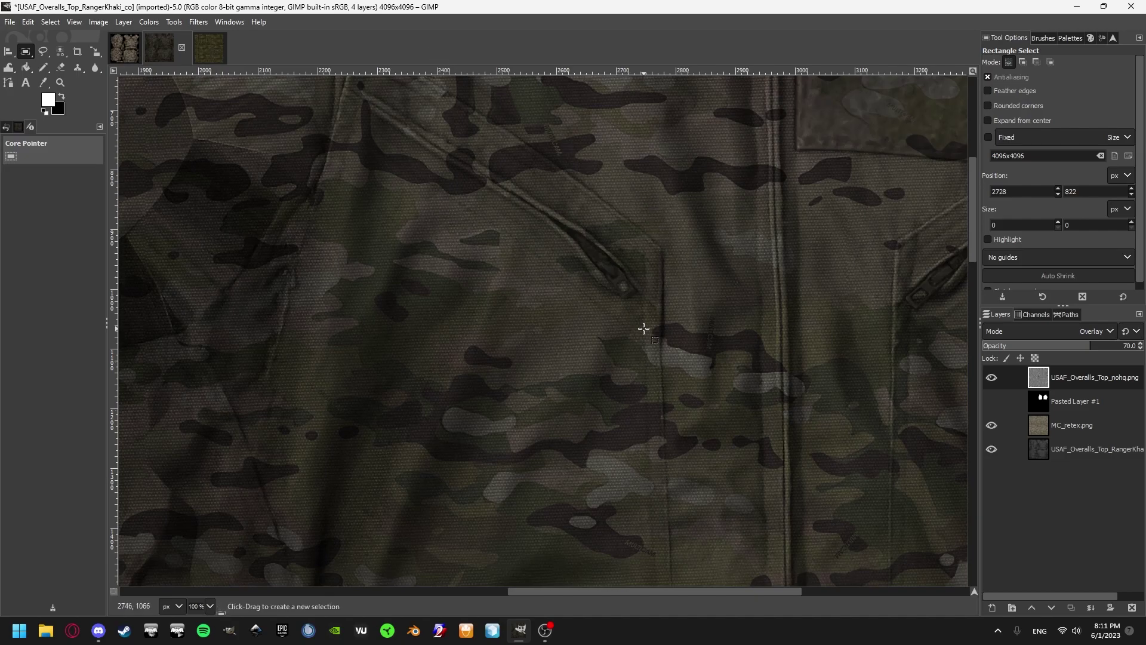
pyautogui.scroll(-1, 643, 328)
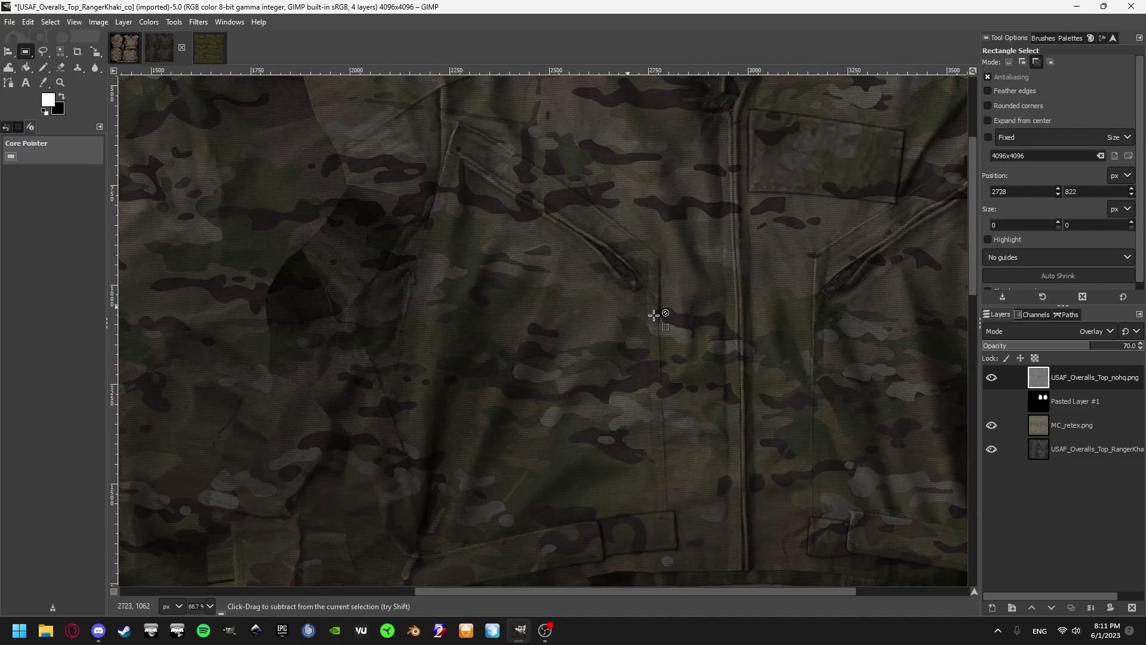
pyautogui.scroll(1, 678, 322)
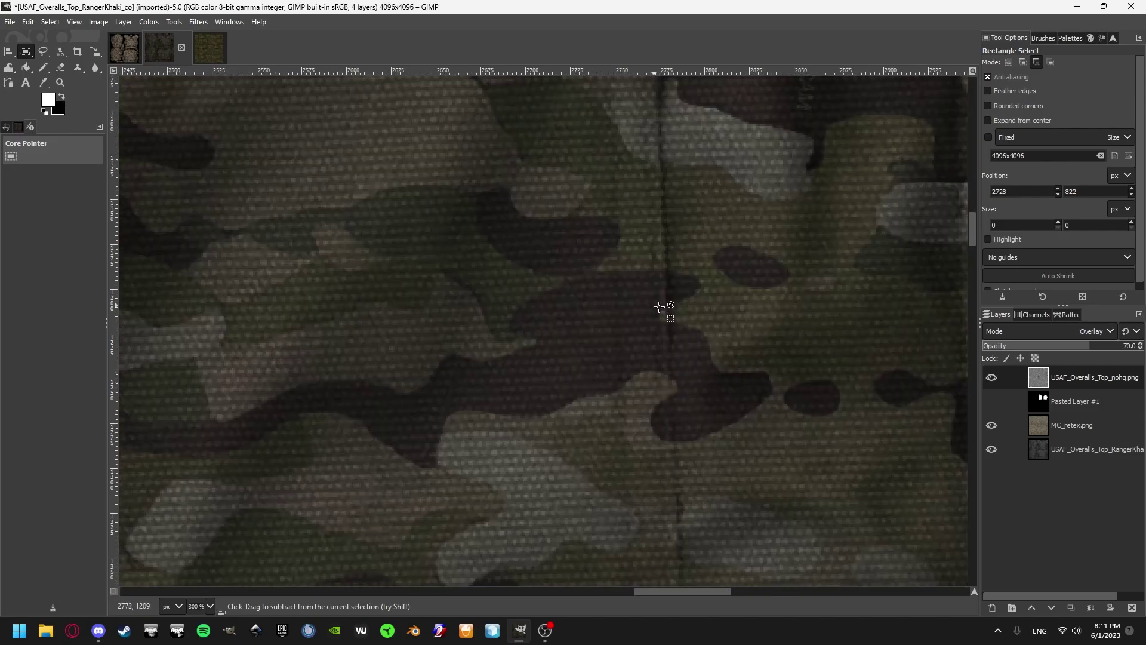
pyautogui.scroll(-1, 683, 317)
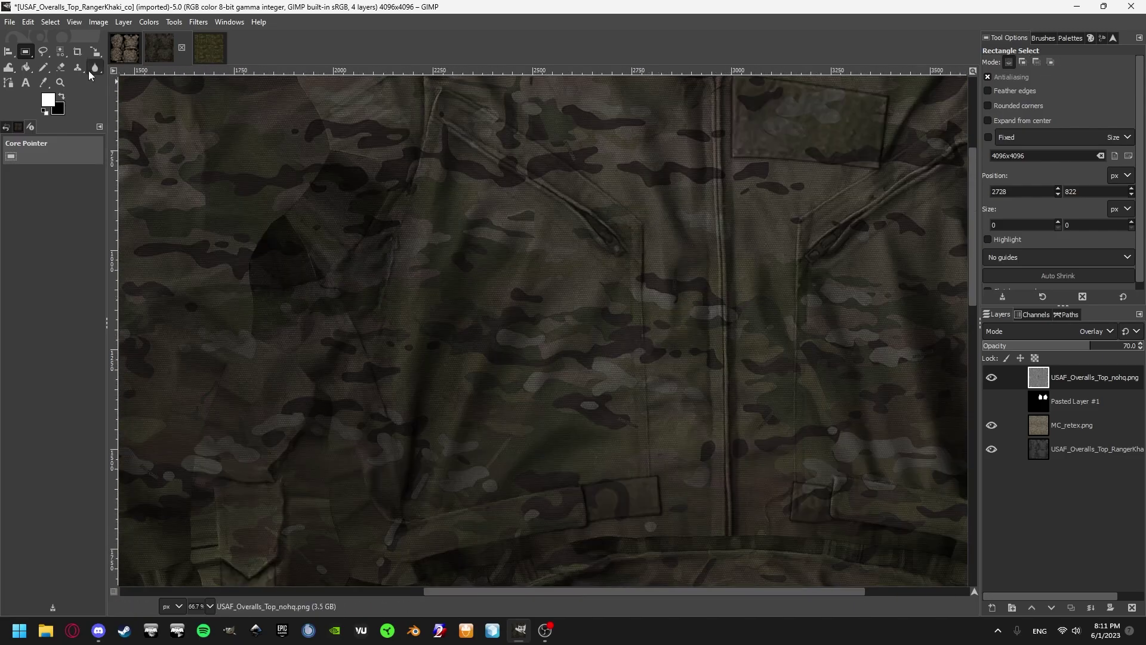
# Start a free selection at the left front panel's upper corner, following the diagonal seam above the zip pocket to its inner corner.
pyautogui.click(43, 51)
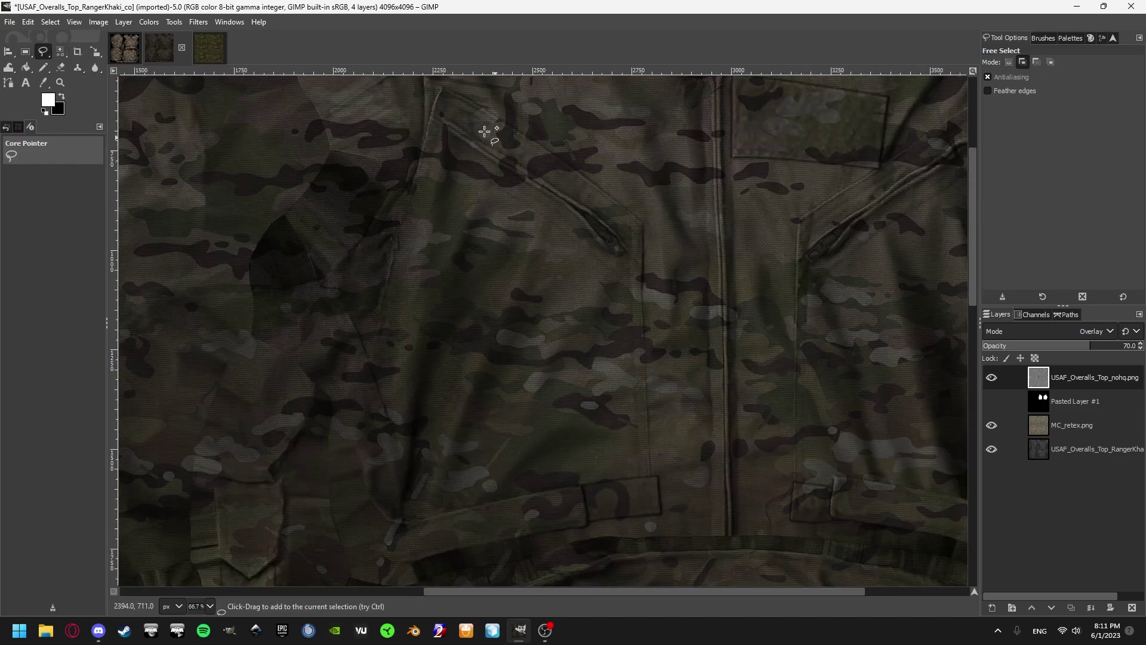
pyautogui.click(452, 91)
pyautogui.click(487, 105)
pyautogui.scroll(3, 638, 218)
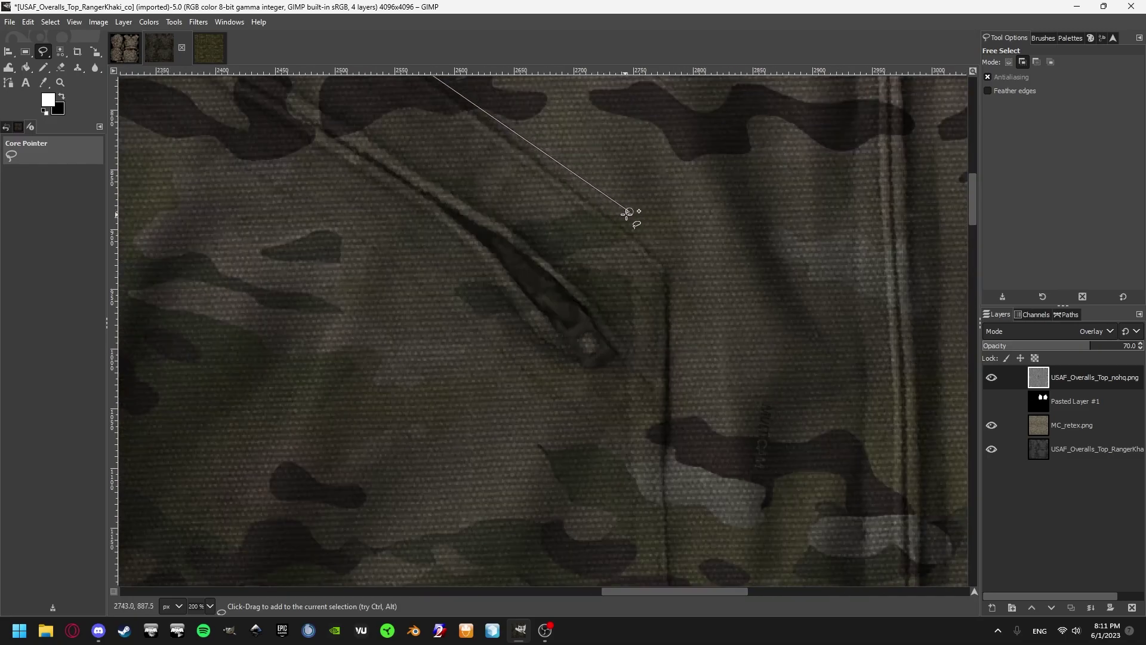
pyautogui.click(511, 141)
pyautogui.scroll(-2, 683, 254)
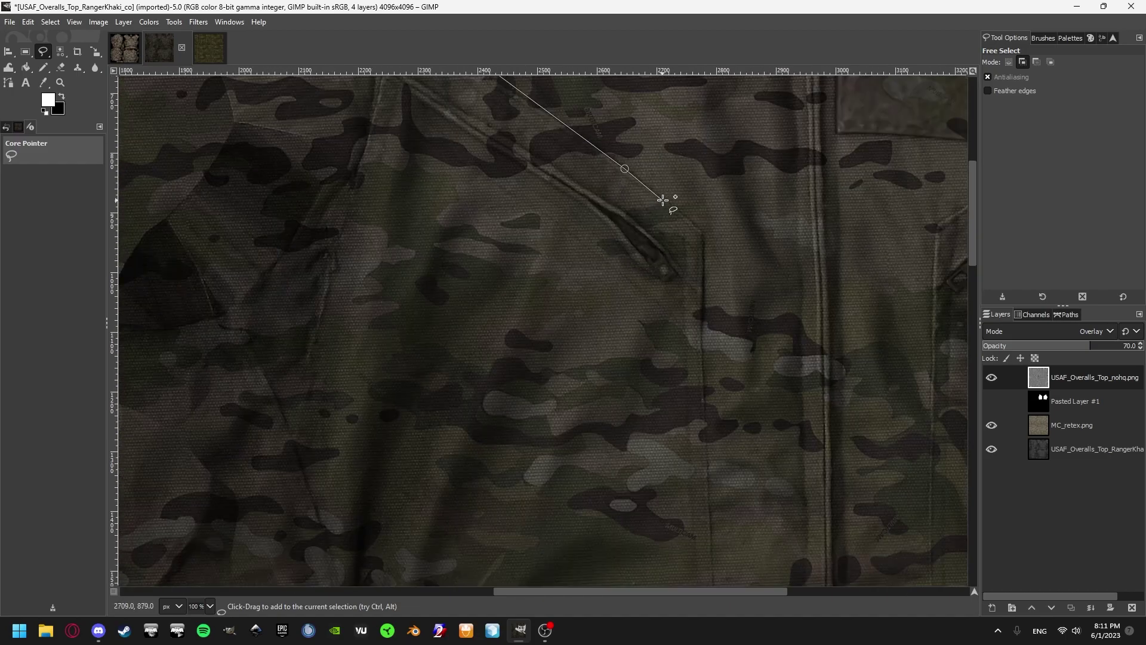
pyautogui.click(668, 200)
pyautogui.scroll(-1, 696, 233)
pyautogui.click(698, 230)
# Complete the free selection around the left front panel along its inner seam, waistband edge and side seam, closing it at the starting corner.
pyautogui.click(710, 477)
pyautogui.click(664, 497)
pyautogui.click(564, 497)
pyautogui.click(465, 527)
pyautogui.click(442, 388)
pyautogui.click(430, 284)
pyautogui.click(499, 154)
pyautogui.click(488, 94)
pyautogui.click(510, 101)
pyautogui.moveTo(498, 155); pyautogui.dragTo(480, 154)
pyautogui.moveTo(499, 145); pyautogui.dragTo(484, 141)
pyautogui.click(50, 21)
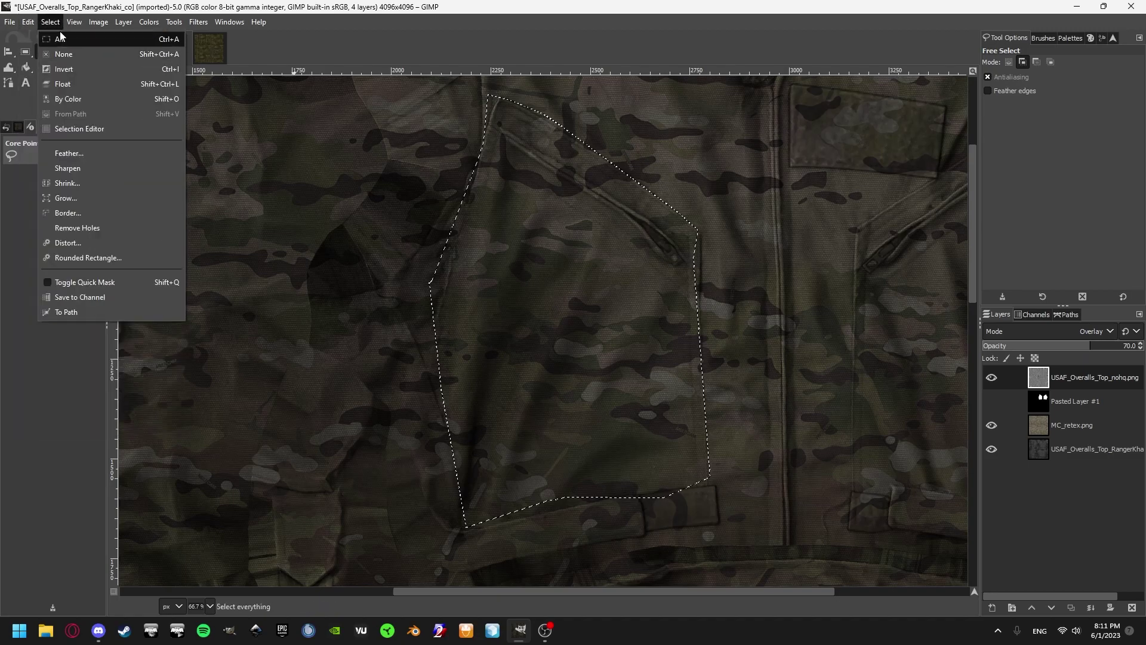
pyautogui.click(26, 68)
pyautogui.click(26, 68)
pyautogui.click(574, 280)
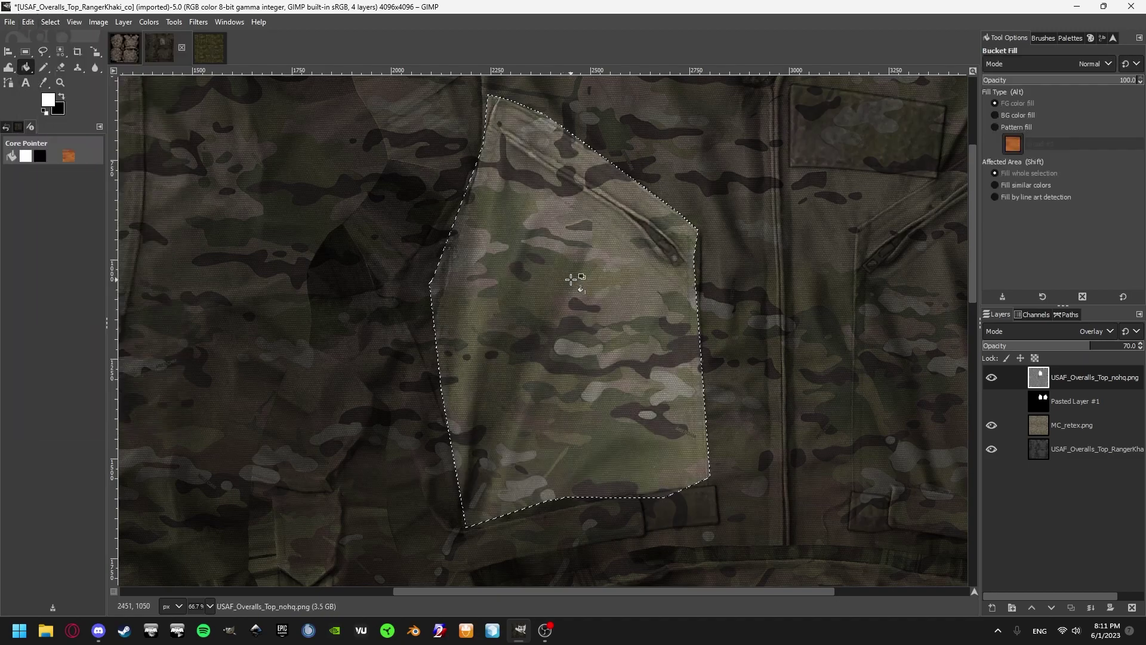
pyautogui.hotkey('ctrl', 'z')
# Add a new layer, hide the normal map layer and fill the panel selection with white on the new layer.
pyautogui.click(992, 608)
pyautogui.press('Return')
pyautogui.click(992, 377)
pyautogui.click(597, 402)
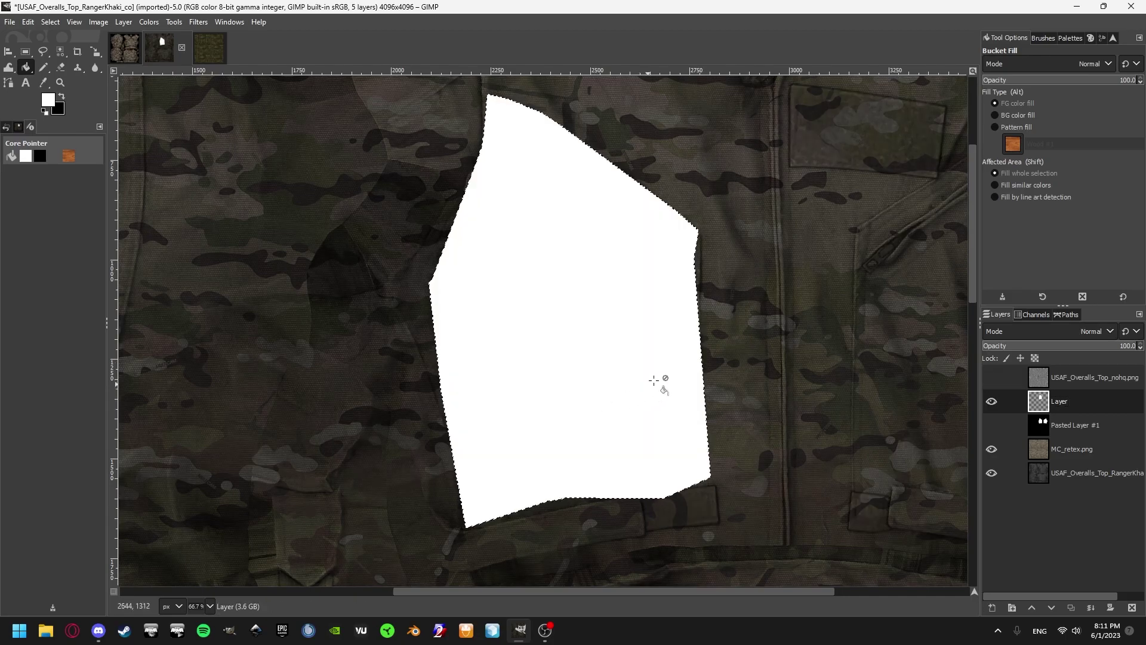
# Invert the selection, fill the area around the white panel with black and clear the selection.
pyautogui.press('c')
pyautogui.press('x')
pyautogui.hotkey('ctrl', 'i')
pyautogui.click(25, 68)
pyautogui.click(338, 231)
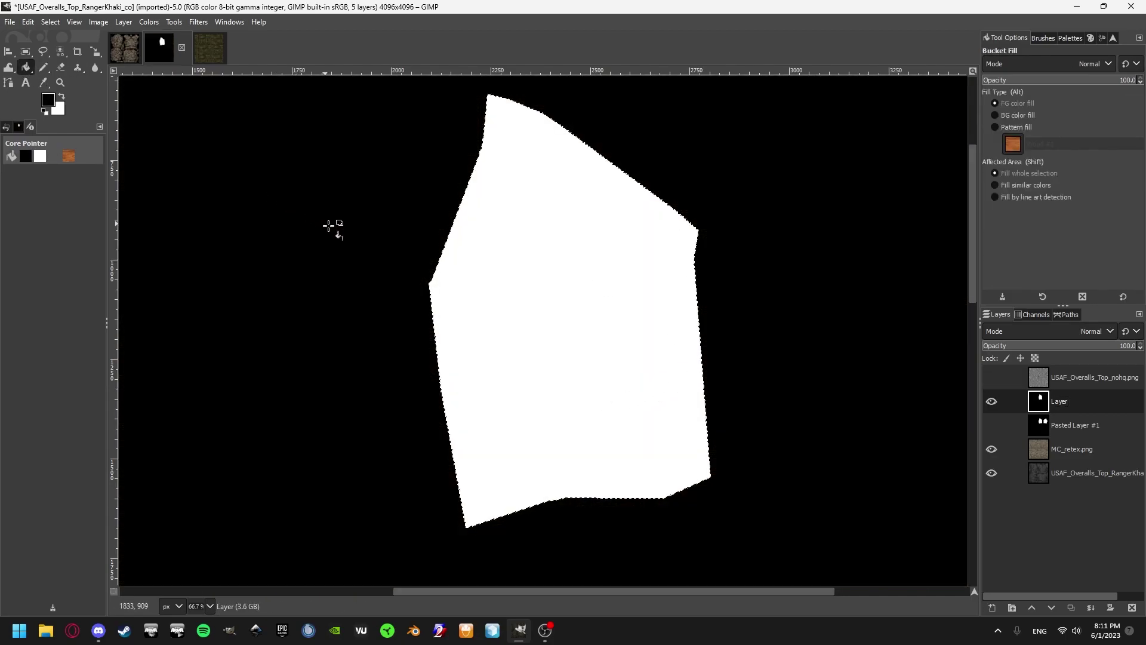
pyautogui.scroll(-3, 760, 343)
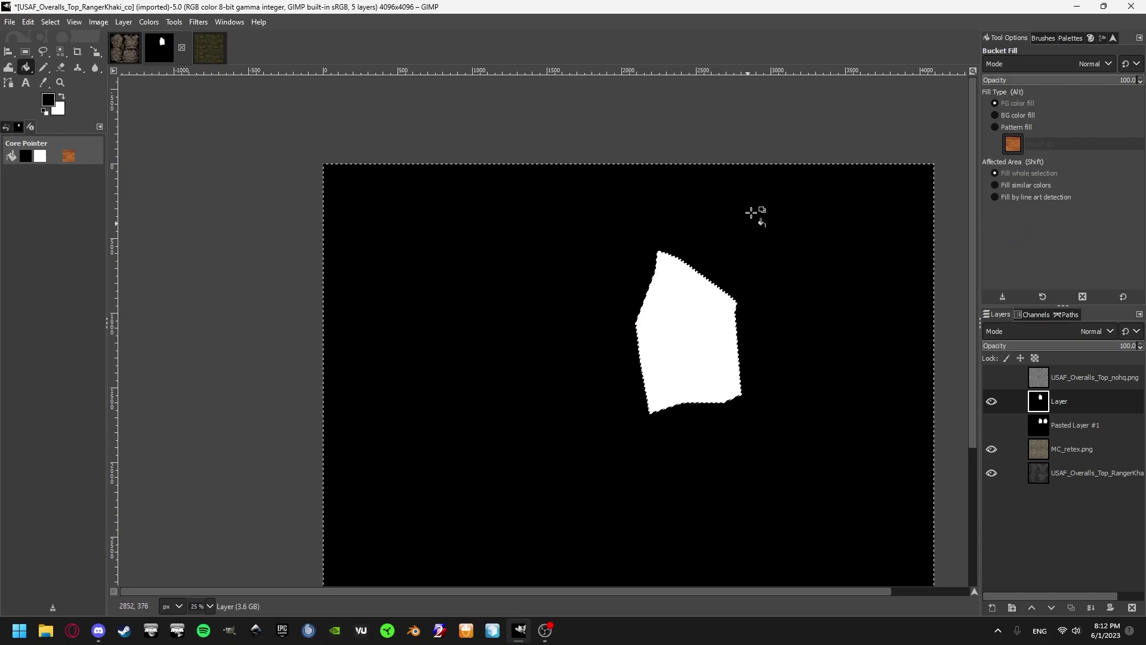
pyautogui.press('r')
pyautogui.click(762, 136)
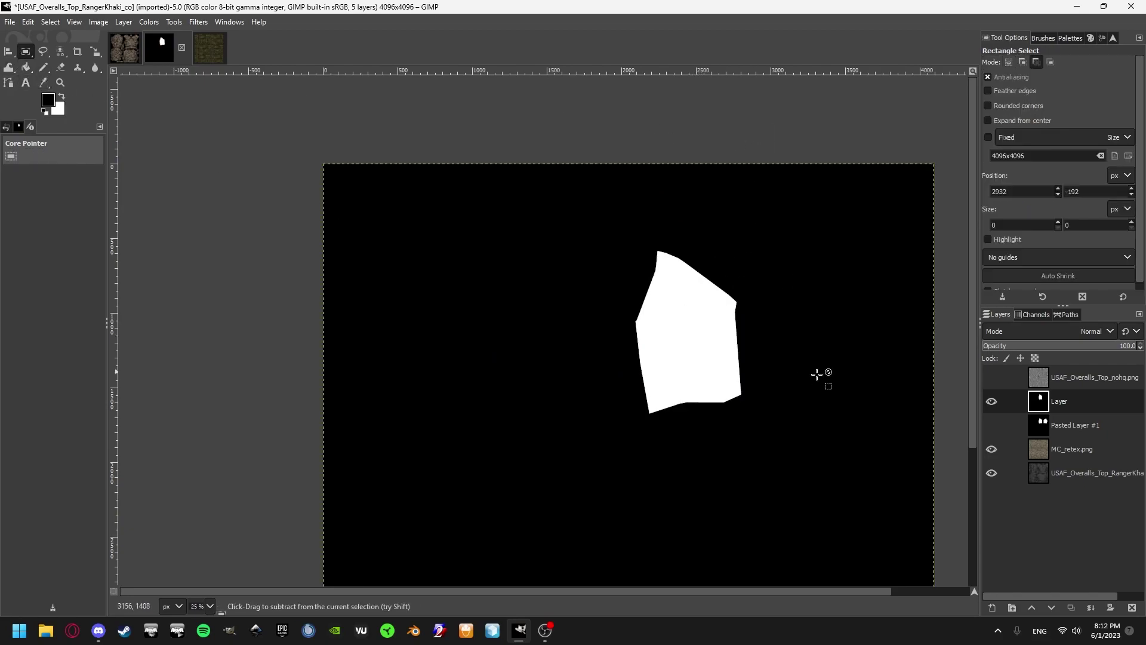
# Hide the new black-and-white layer, show Pasted Layer #1 and cut that layer to the clipboard.
pyautogui.scroll(3, 650, 321)
pyautogui.press('n')
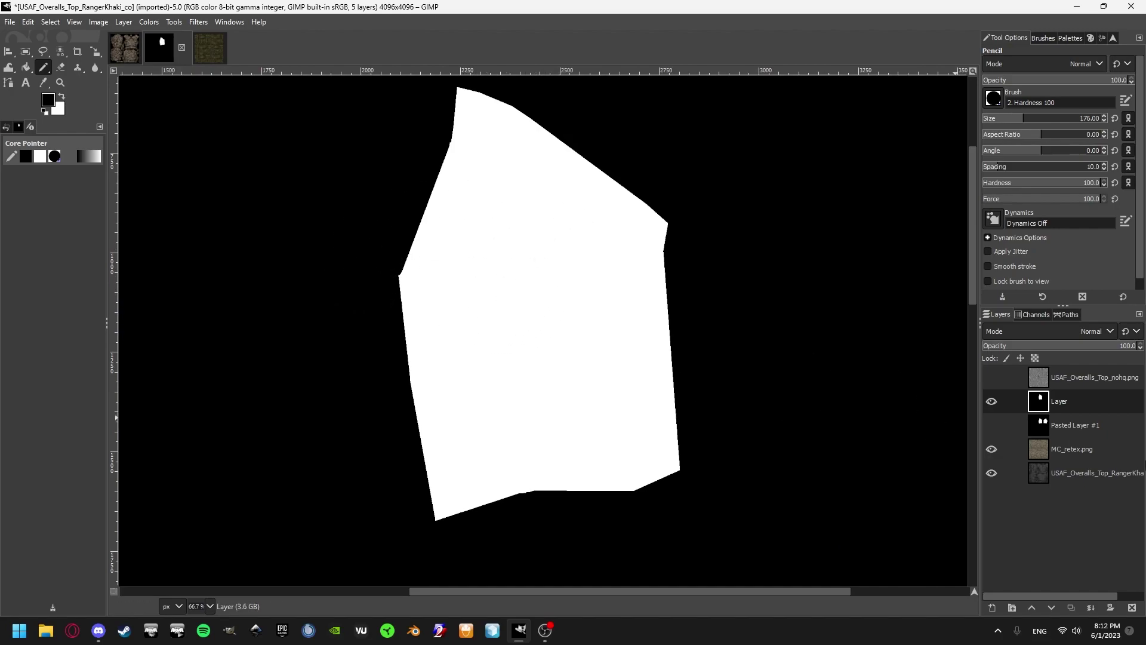
pyautogui.click(988, 403)
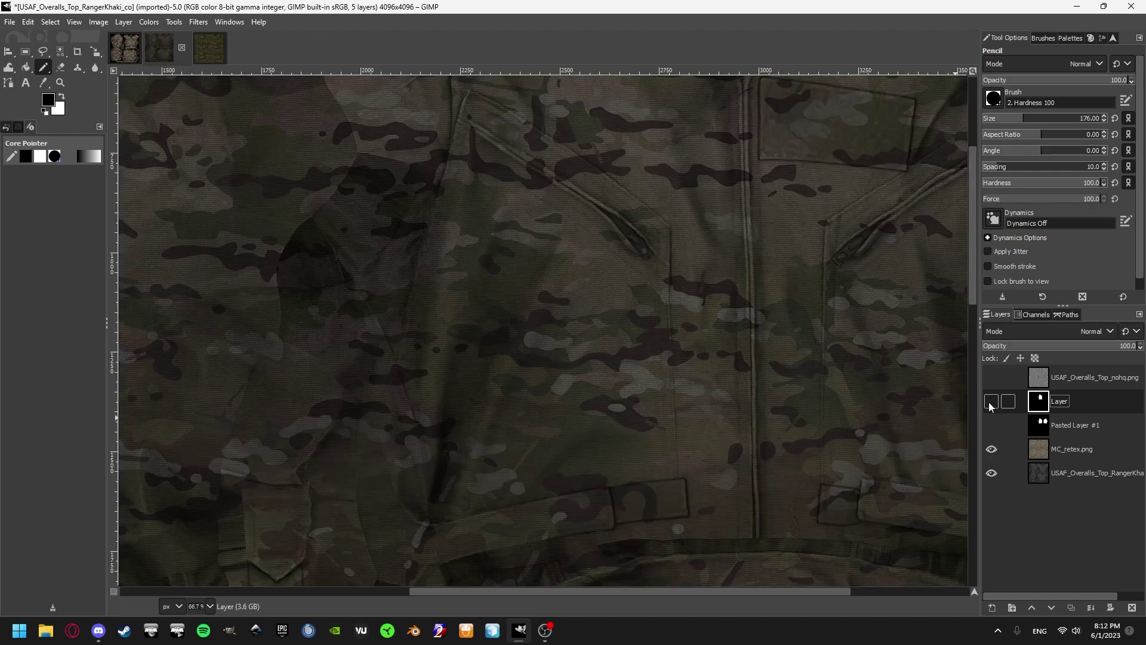
pyautogui.click(994, 424)
pyautogui.scroll(-2, 402, 218)
pyautogui.scroll(2, 585, 298)
pyautogui.click(1081, 419)
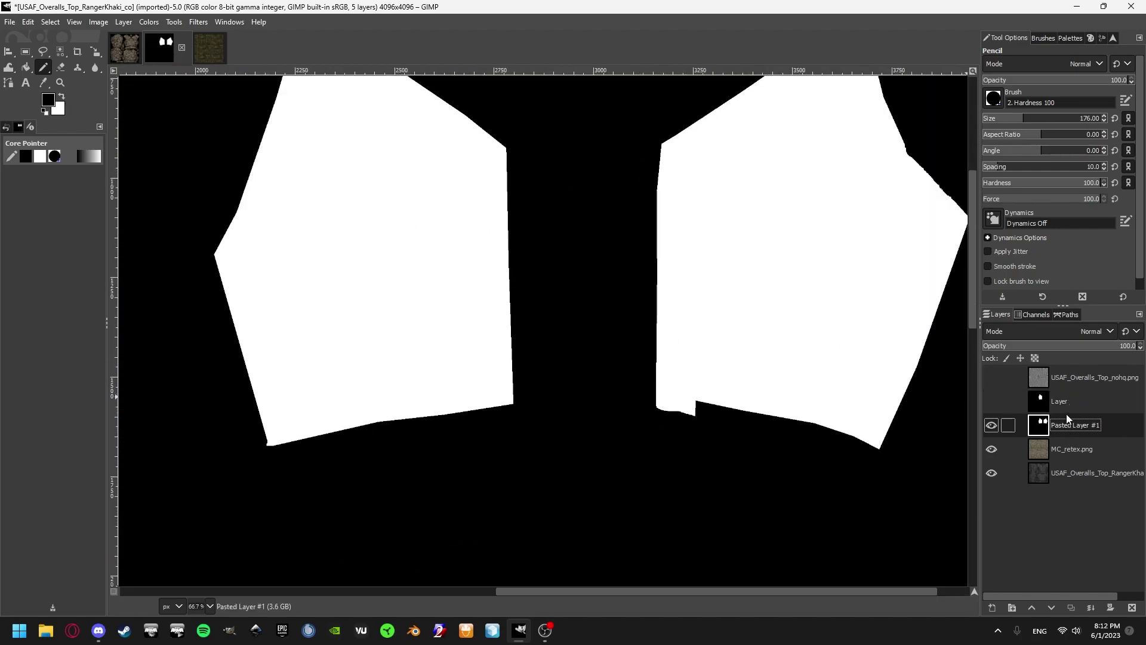
pyautogui.hotkey('ctrl', 'x')
# Add a black layer mask to MC_retex.png, paste the copied panel shapes into it and anchor them.
pyautogui.rightClick(1056, 429)
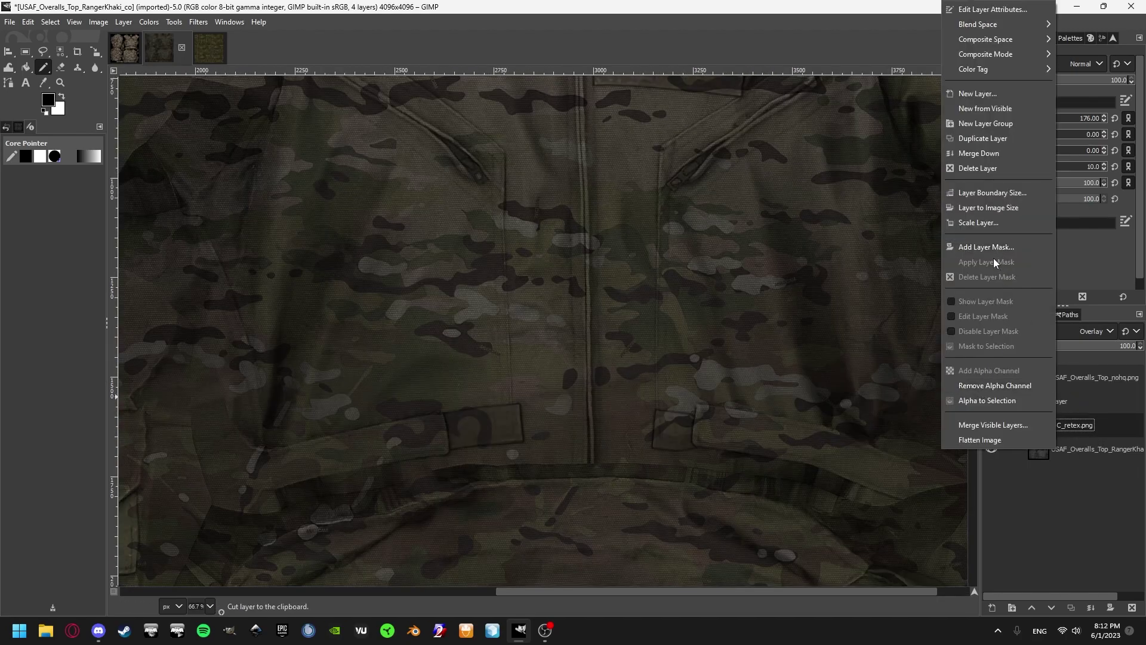
pyautogui.click(990, 248)
pyautogui.click(989, 353)
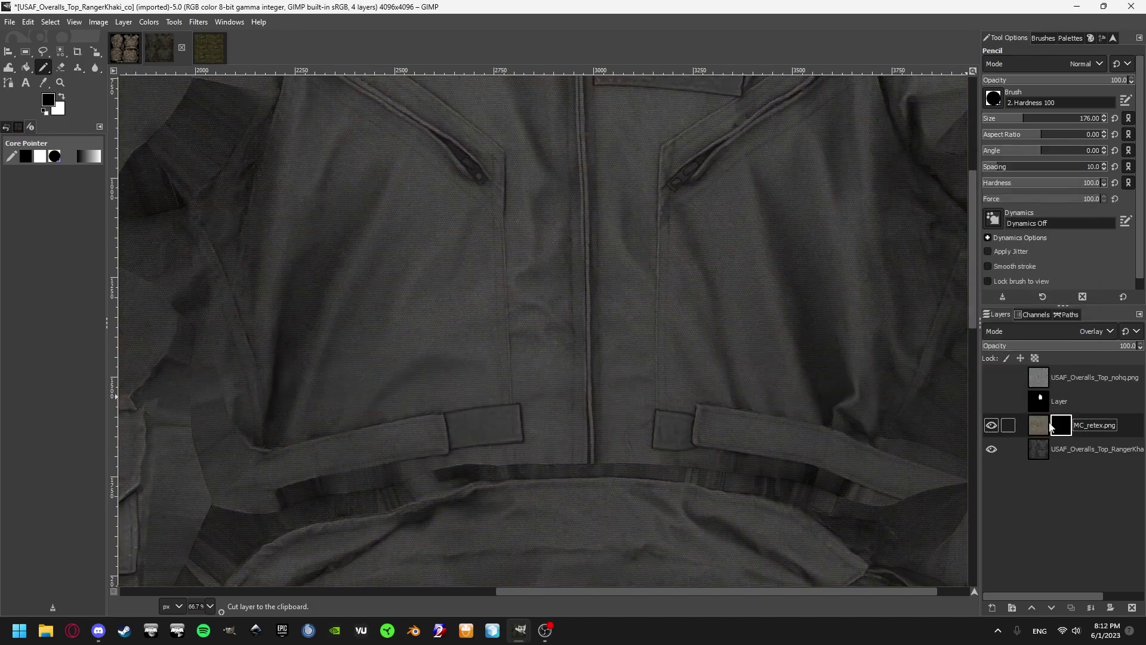
pyautogui.hotkey('ctrl', 'v')
pyautogui.click(1091, 608)
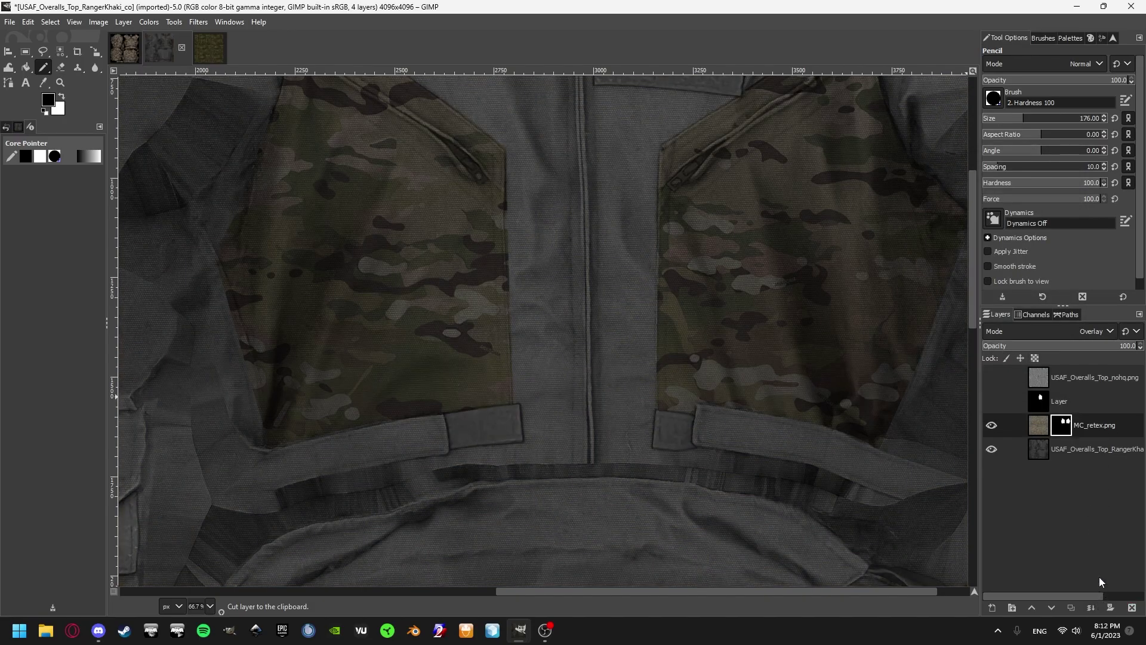
# Display the MC_retex.png layer mask on the canvas and return to the normal view to examine the masked panels.
pyautogui.scroll(-2, 713, 385)
pyautogui.scroll(3, 713, 387)
pyautogui.keyDown('alt'); pyautogui.click(1064, 430); pyautogui.keyUp('alt')
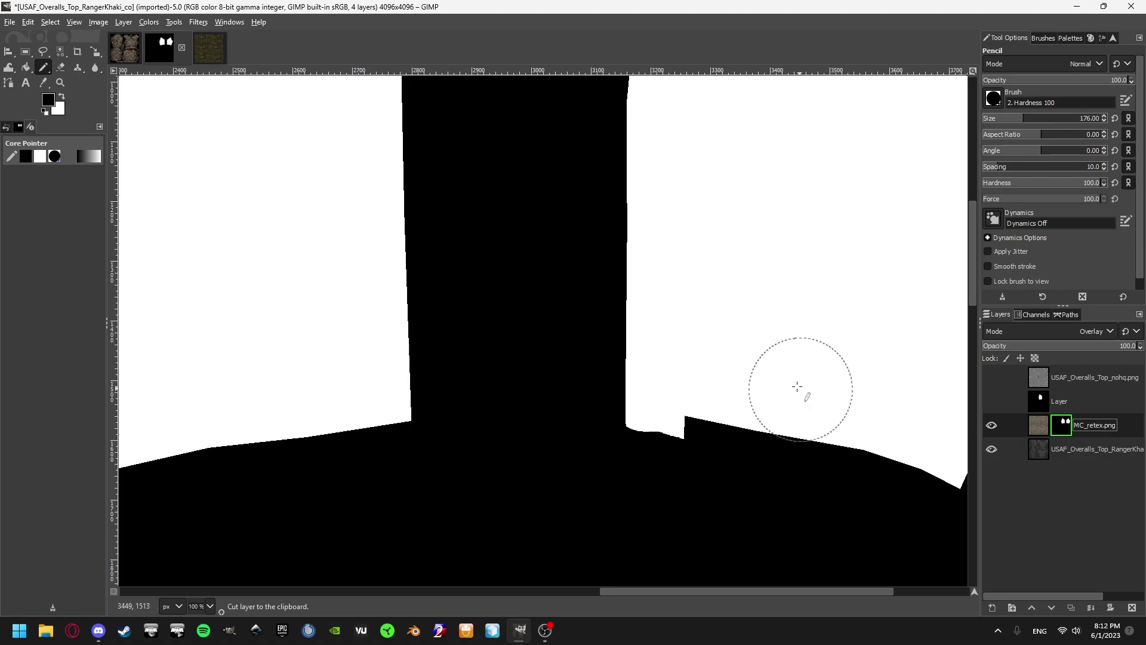
pyautogui.scroll(-1, 746, 352)
pyautogui.keyDown('alt'); pyautogui.click(1062, 427); pyautogui.keyUp('alt')
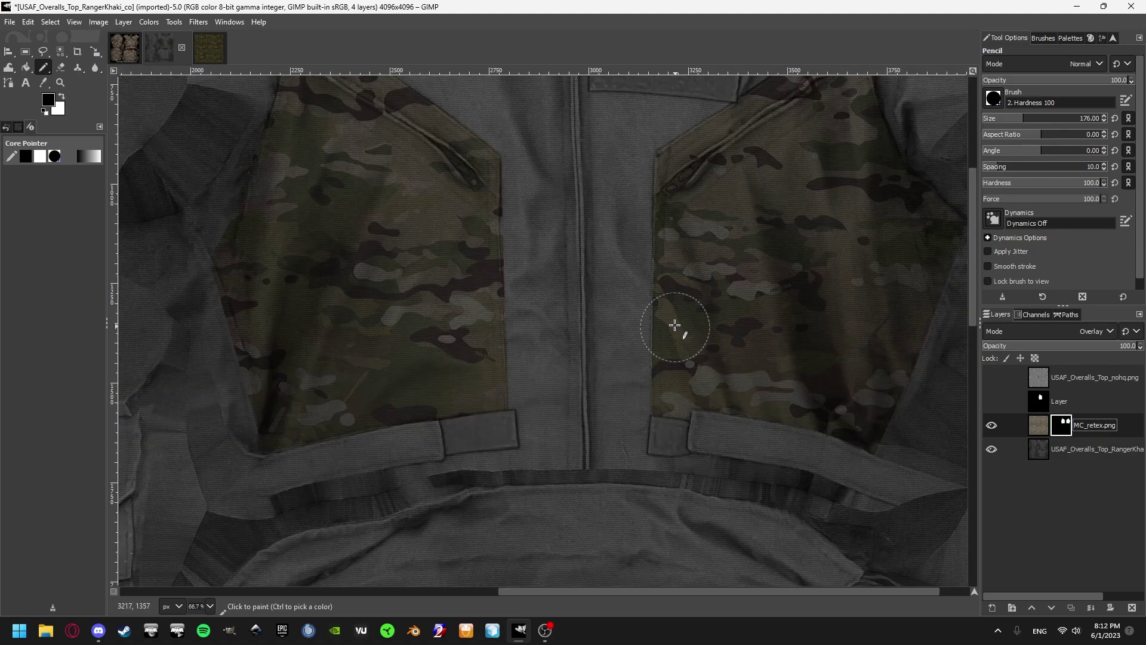
pyautogui.scroll(2, 586, 320)
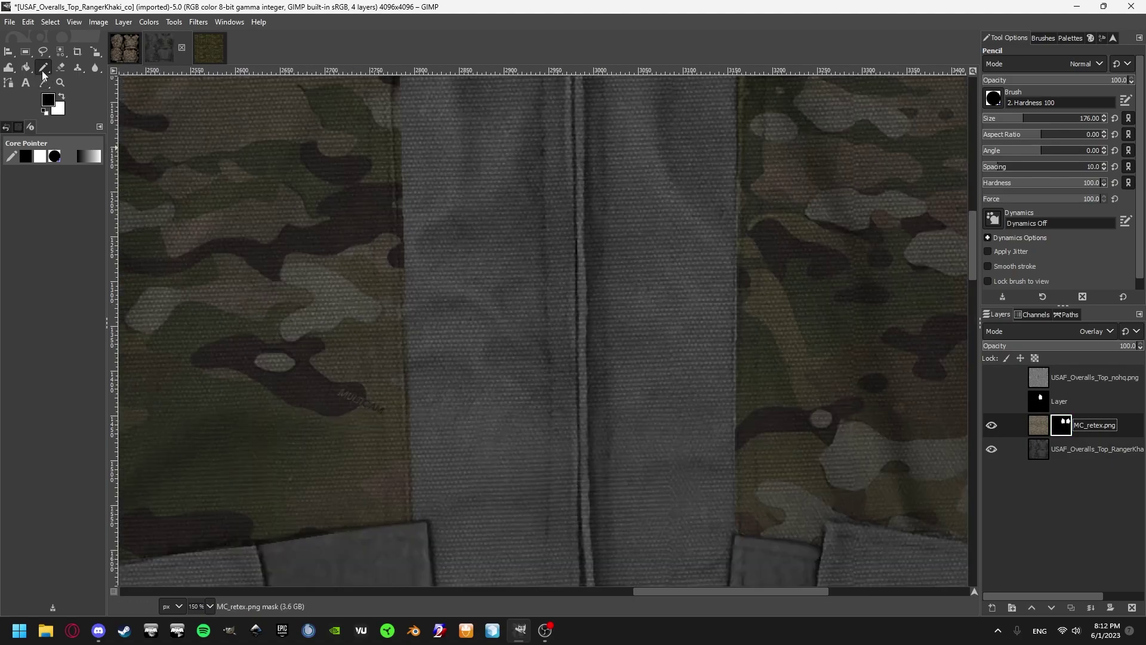
# Try painting white on the MC_retex.png mask between the two front panels with the Pencil, and undo the strokes.
pyautogui.click(61, 96)
pyautogui.moveTo(582, 185); pyautogui.dragTo(598, 332)
pyautogui.scroll(-1, 585, 279)
pyautogui.hotkey('ctrl', 'z')
pyautogui.hotkey('ctrl', 'z')
# Try painting black on the mask over the left camouflage panel, check the mask on the canvas, and undo the strokes.
pyautogui.press('x')
pyautogui.scroll(-2, 507, 328)
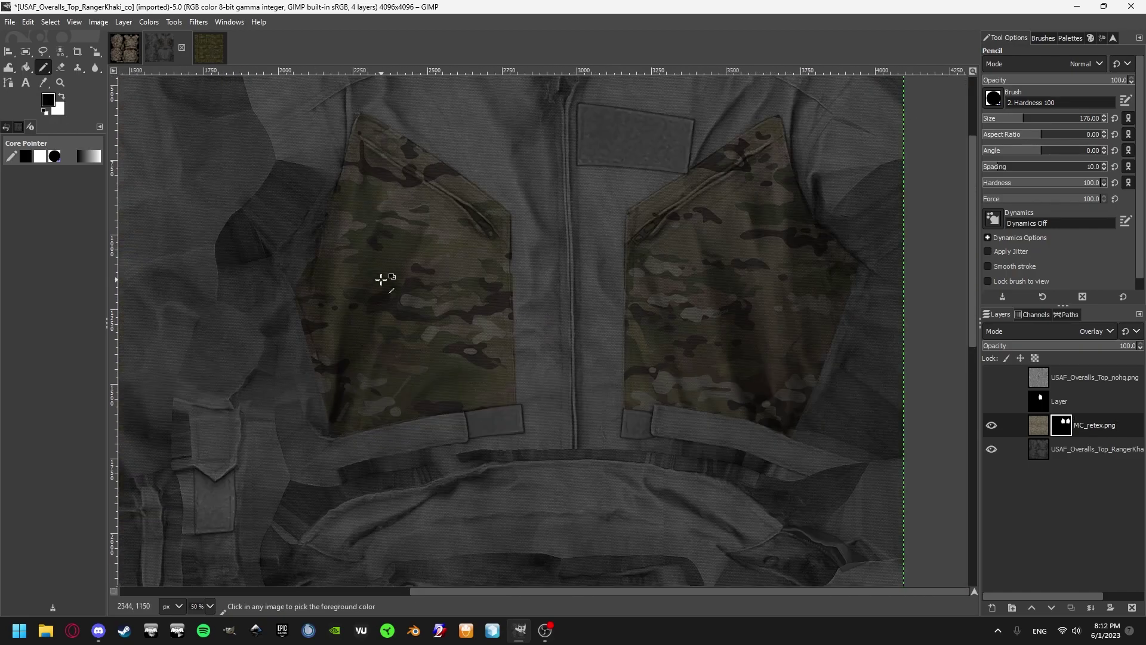
pyautogui.scroll(1, 382, 279)
pyautogui.moveTo(431, 252)
pyautogui.mouseDown()
pyautogui.moveTo(404, 330)
pyautogui.moveTo(383, 254)
pyautogui.mouseUp()
pyautogui.keyDown('alt'); pyautogui.click(1062, 425); pyautogui.keyUp('alt')
pyautogui.keyDown('alt'); pyautogui.click(1063, 425); pyautogui.keyUp('alt')
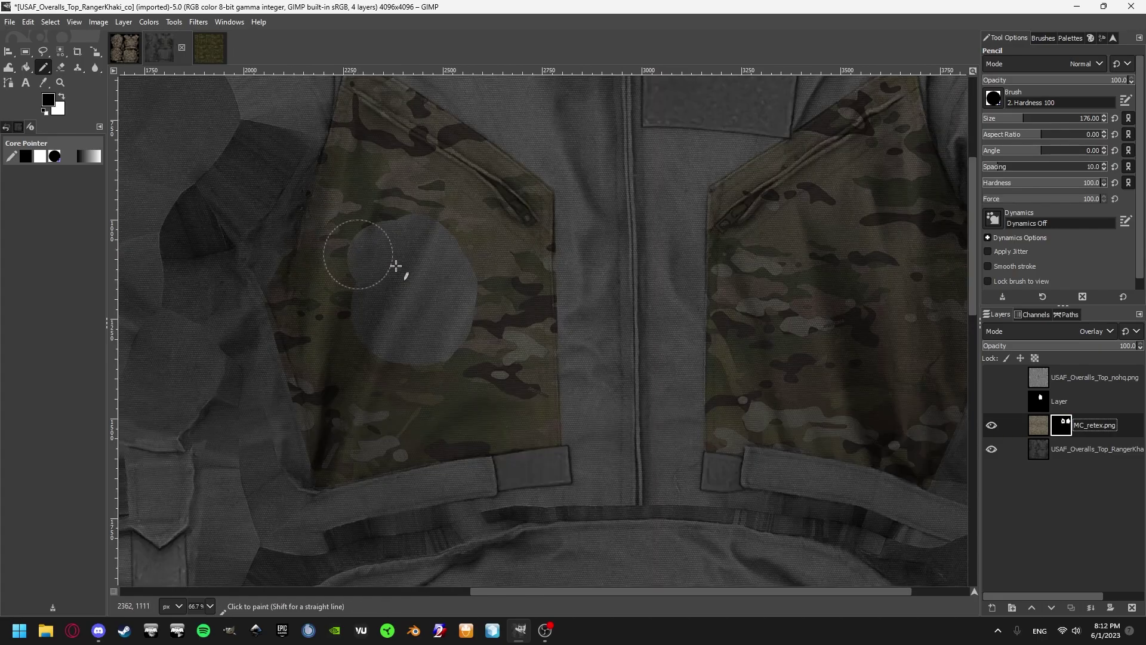
pyautogui.hotkey('ctrl', 'z')
pyautogui.hotkey('ctrl', 'z')
# Examine the masked panel edges beside the zipper and duplicate the MC_retex.png layer together with its mask.
pyautogui.press('r')
pyautogui.hotkey('shift', 'ctrl', 'j')
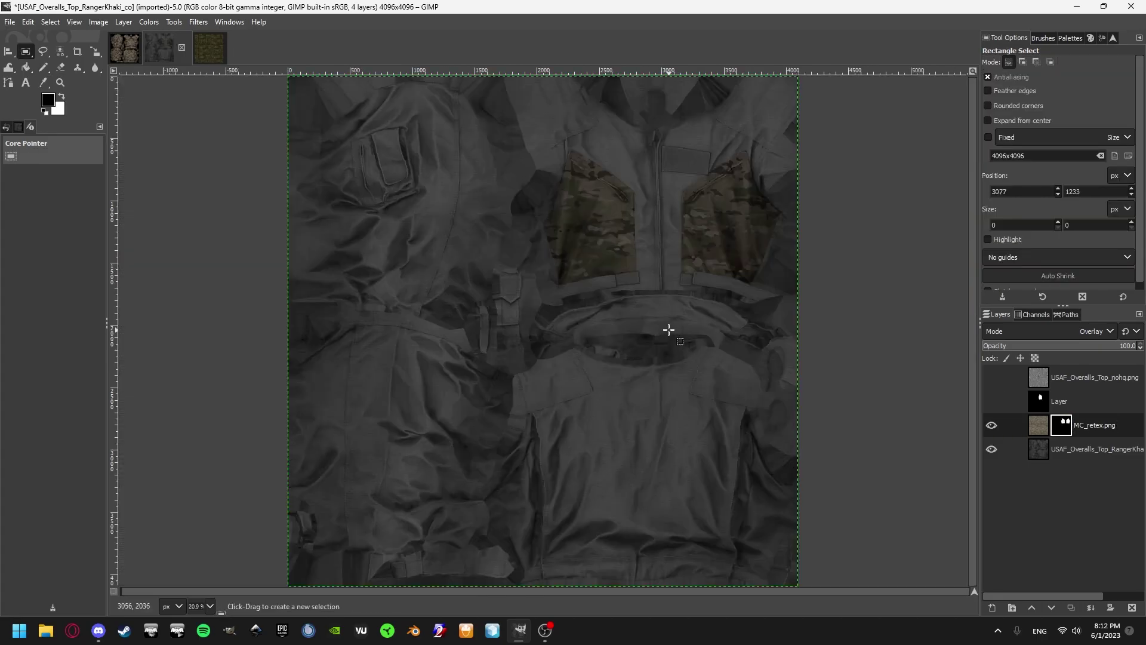
pyautogui.scroll(6, 729, 160)
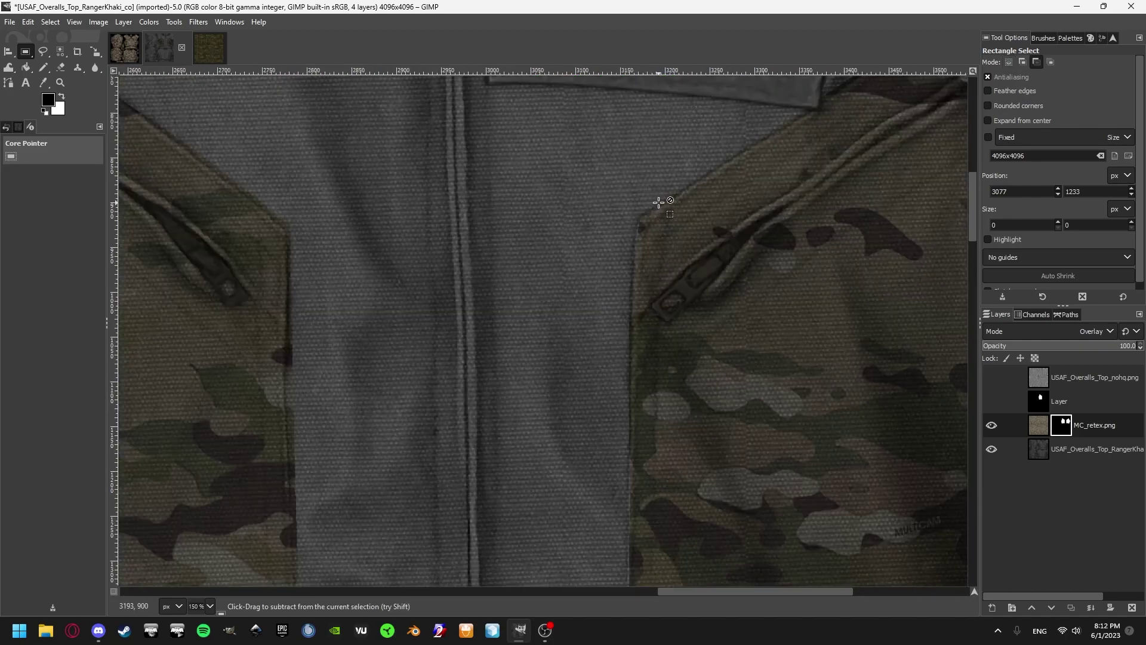
pyautogui.scroll(-4, 661, 205)
pyautogui.hotkey('shift', 'ctrl', 'j')
pyautogui.click(1039, 429)
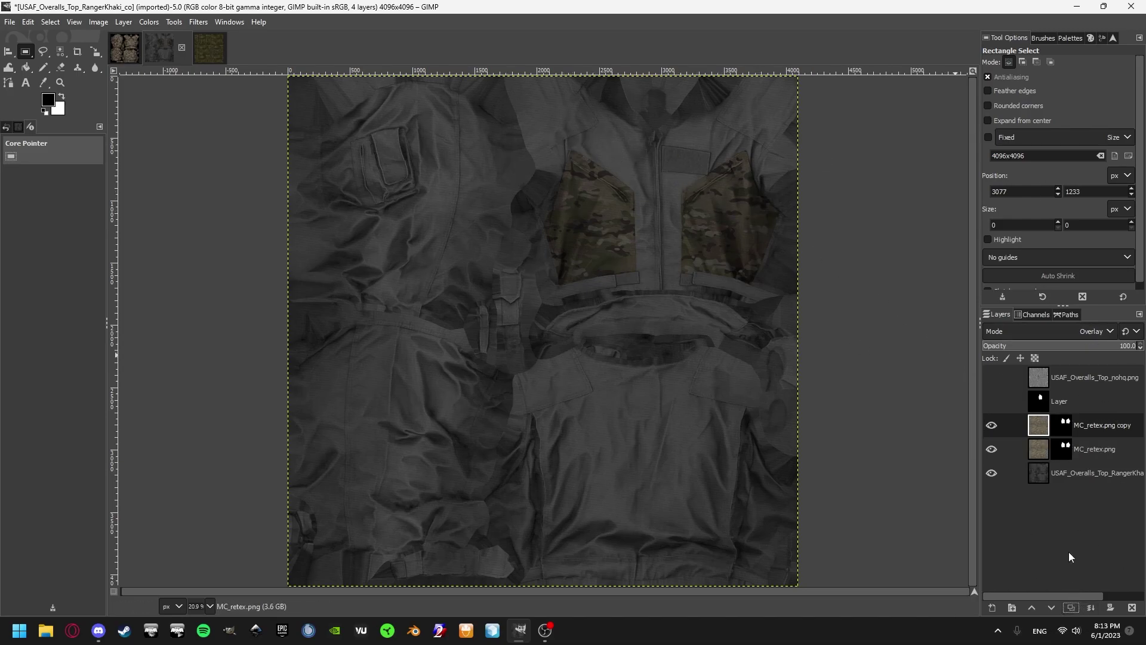
pyautogui.scroll(2, 641, 156)
pyautogui.scroll(-3, 640, 159)
pyautogui.scroll(3, 639, 160)
pyautogui.rightClick(1070, 429)
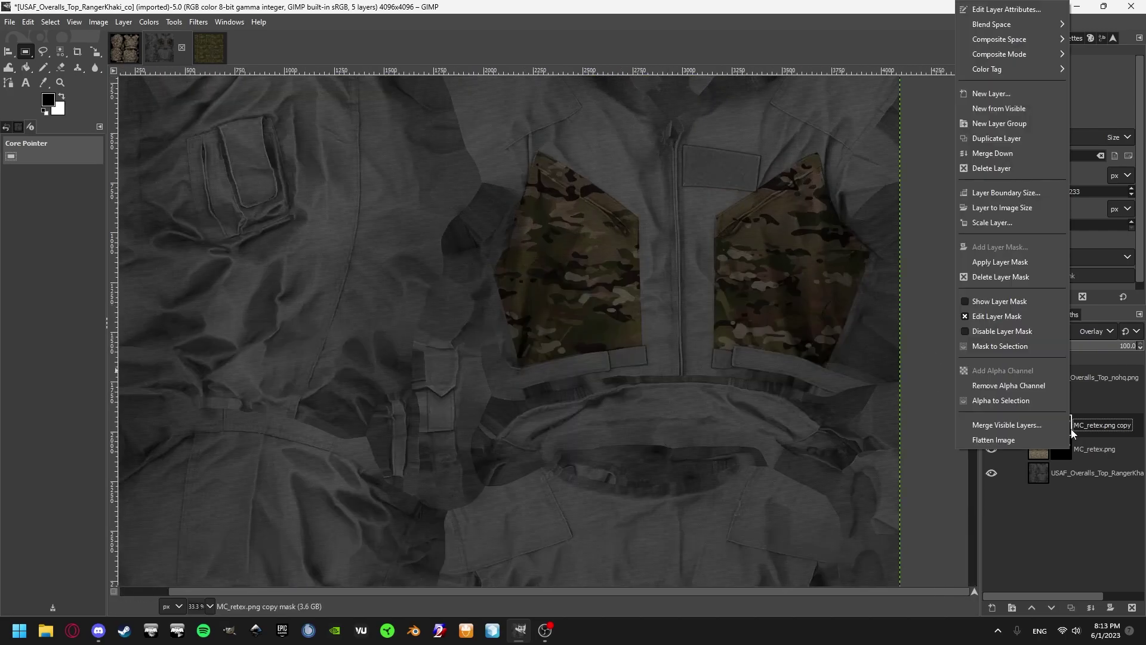
pyautogui.click(990, 172)
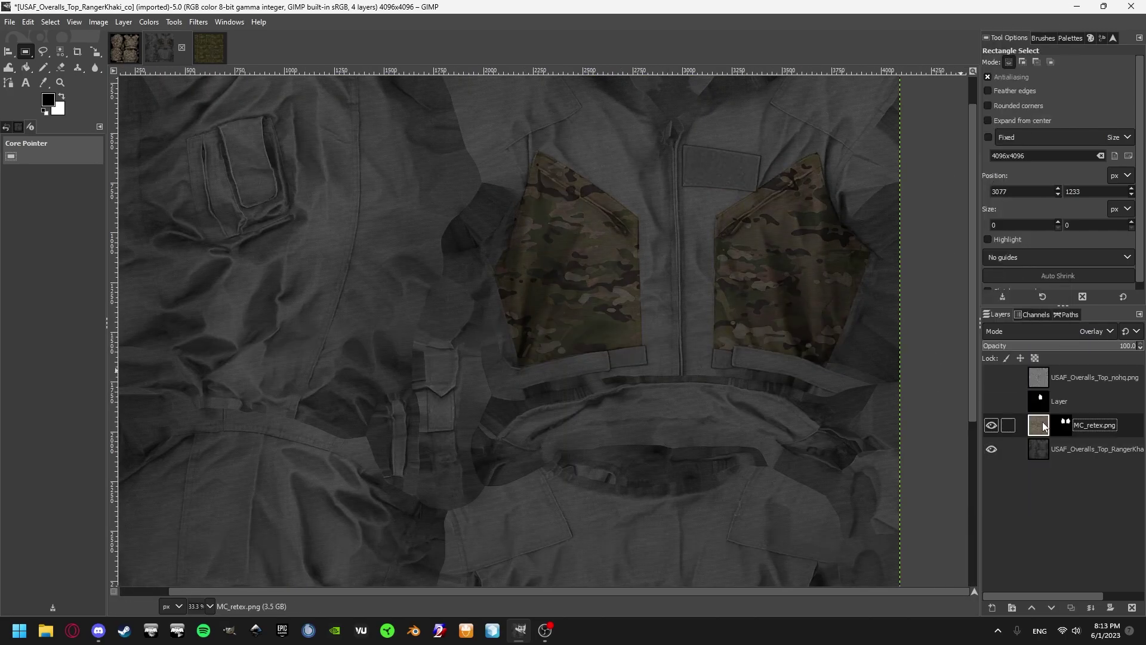
pyautogui.hotkey('ctrl', 'z')
# Delete the layer mask of MC_retex.png copy and move that layer about 1100 px right and 1300 px up.
pyautogui.rightClick(1065, 425)
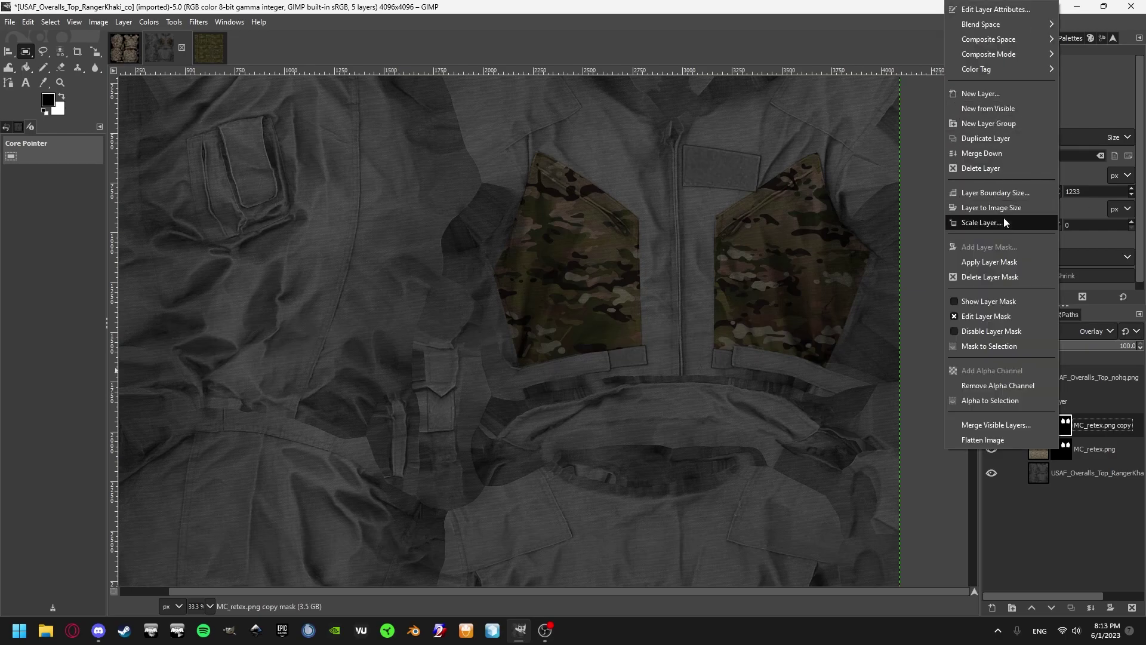
pyautogui.click(989, 277)
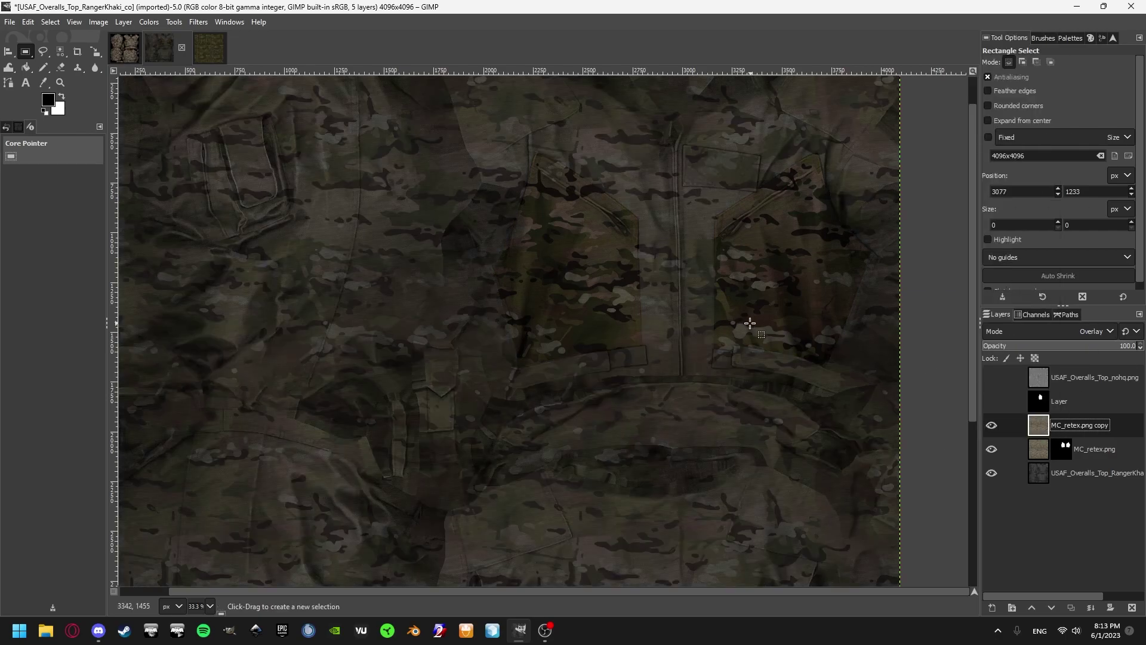
pyautogui.press('m')
pyautogui.scroll(-2, 670, 301)
pyautogui.moveTo(671, 302); pyautogui.dragTo(758, 205)
pyautogui.scroll(-3, 669, 407)
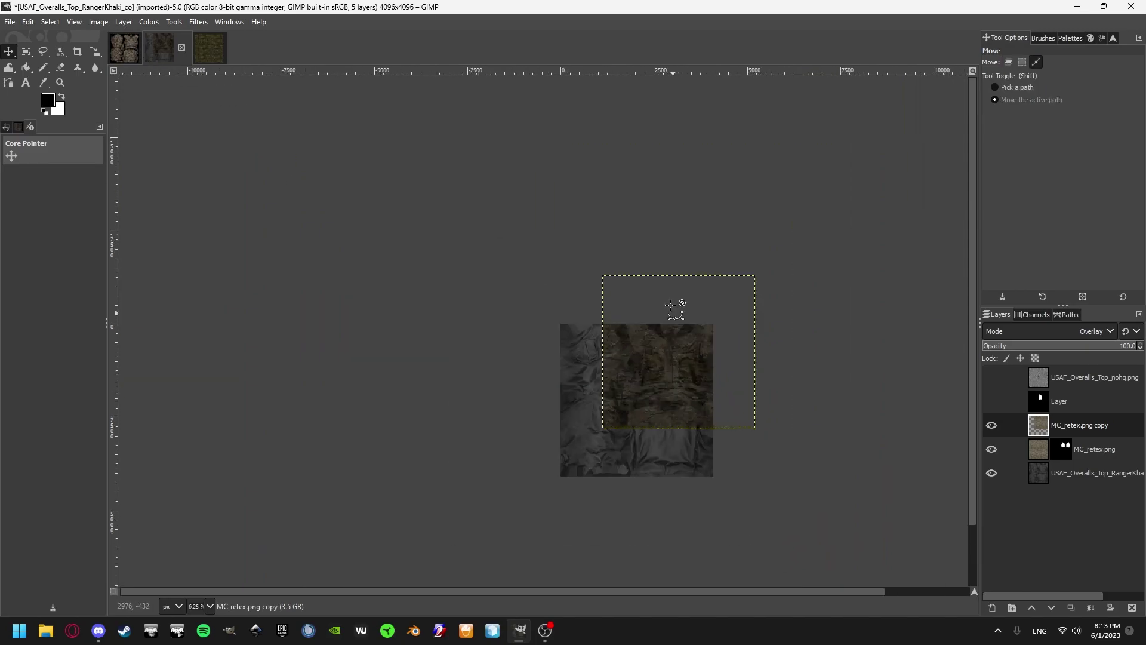
pyautogui.scroll(1, 695, 375)
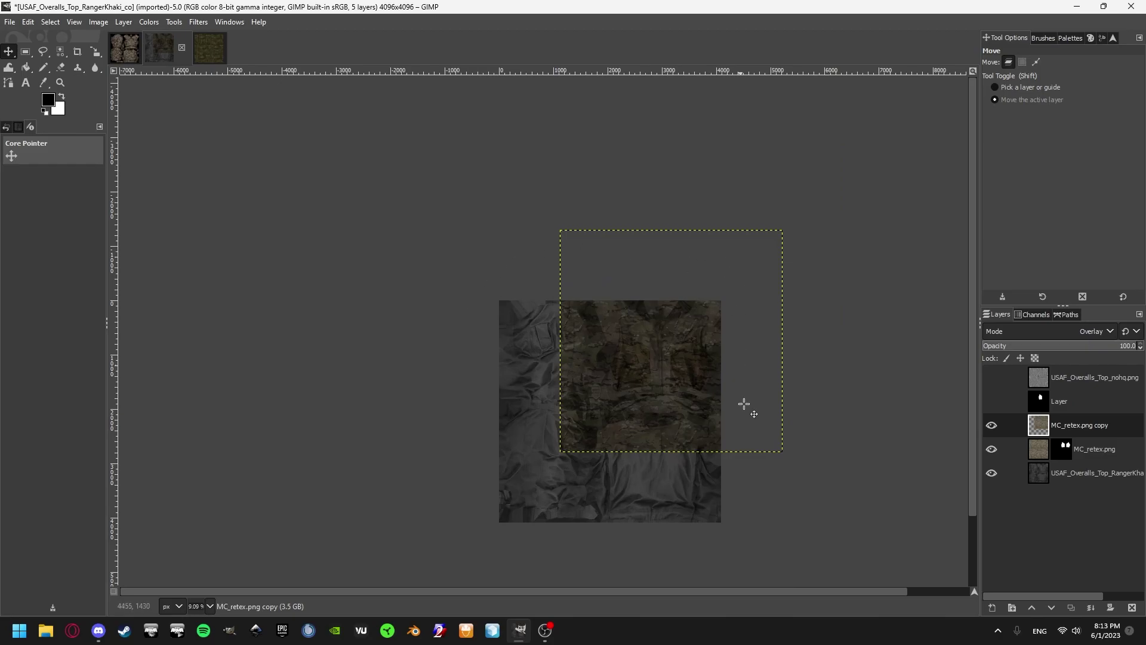
pyautogui.scroll(3, 563, 353)
pyautogui.scroll(-2, 681, 379)
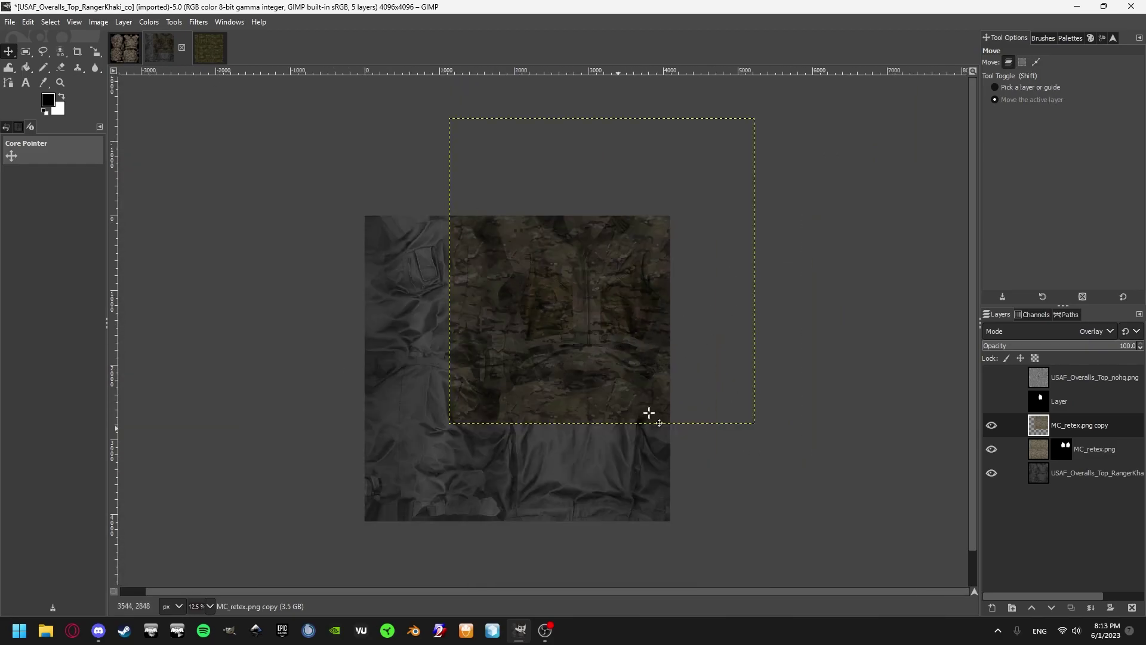
pyautogui.scroll(1, 414, 285)
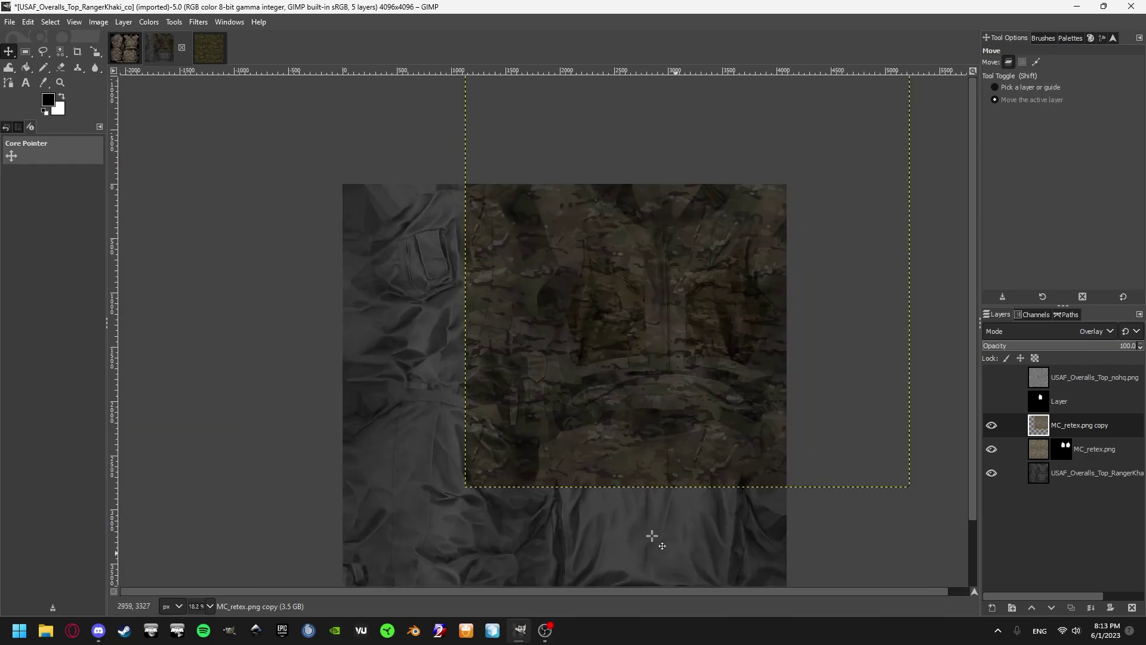
pyautogui.scroll(-2, 623, 507)
# Resize the MC_retex.png copy layer to the image size and add a fully black layer mask to it.
pyautogui.click(123, 22)
pyautogui.click(287, 225)
pyautogui.scroll(4, 572, 343)
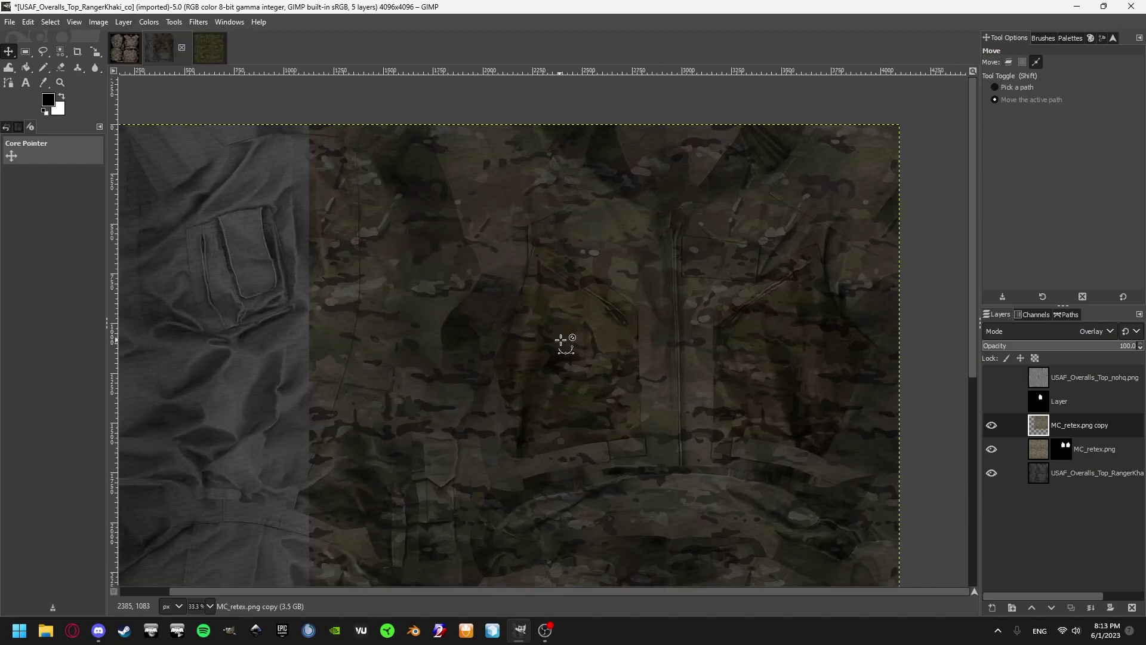
pyautogui.rightClick(1064, 424)
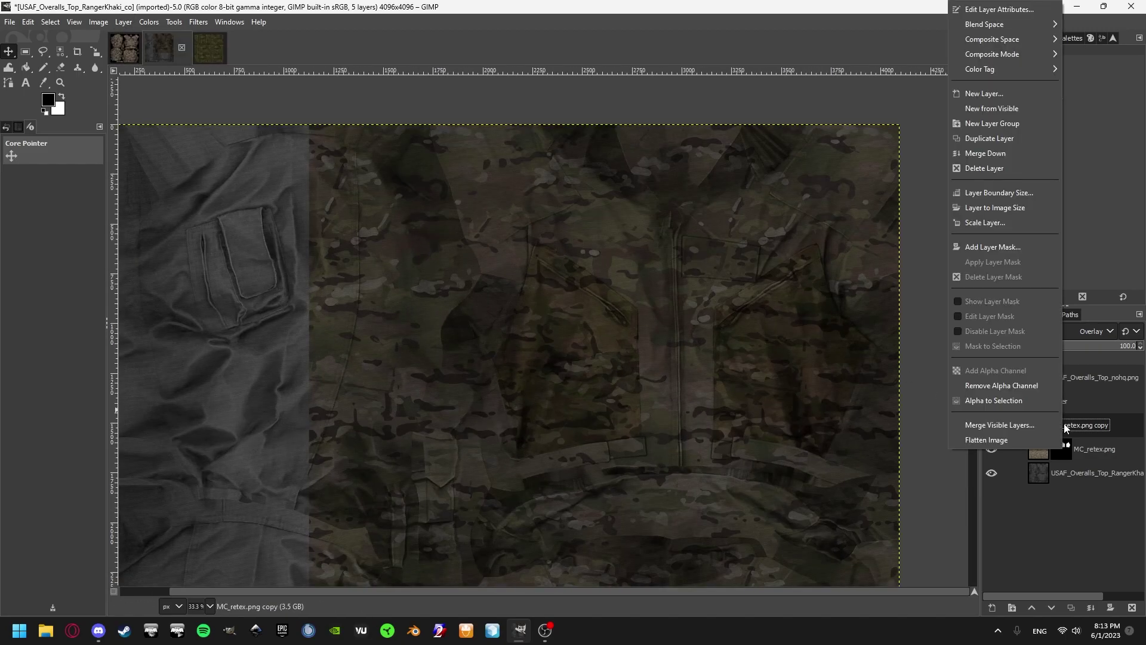
pyautogui.click(1001, 245)
pyautogui.click(1022, 343)
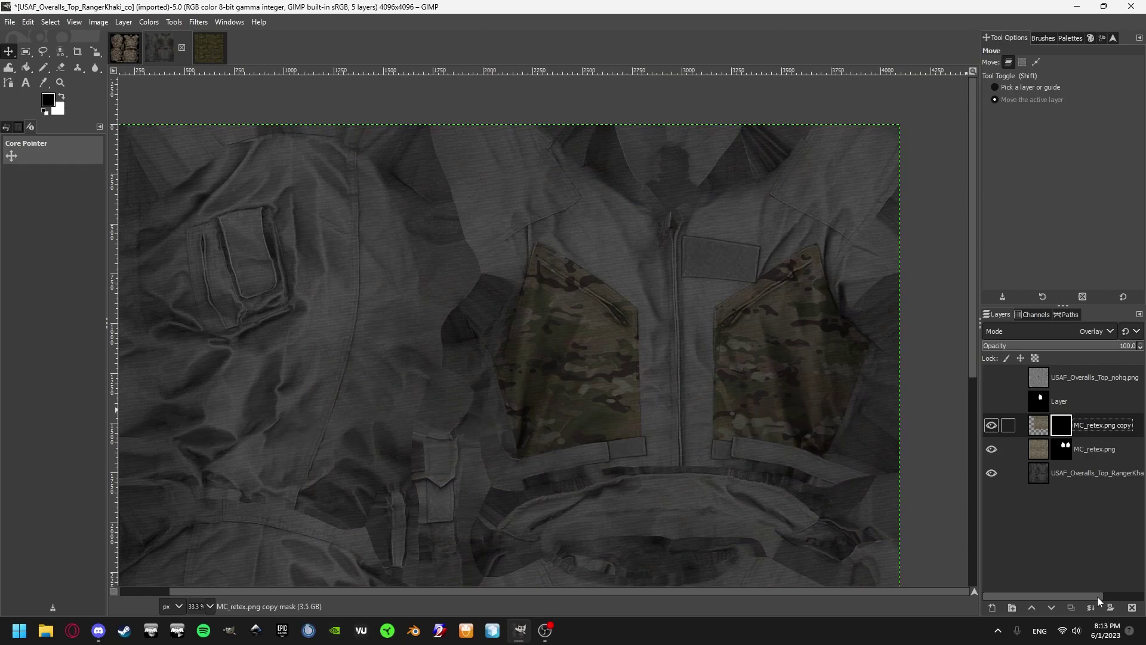
# Paste and anchor the copied panel mask in the MC_retex.png copy layer mask and invert the mask.
pyautogui.hotkey('ctrl', 'v')
pyautogui.click(1091, 607)
pyautogui.scroll(-1, 621, 232)
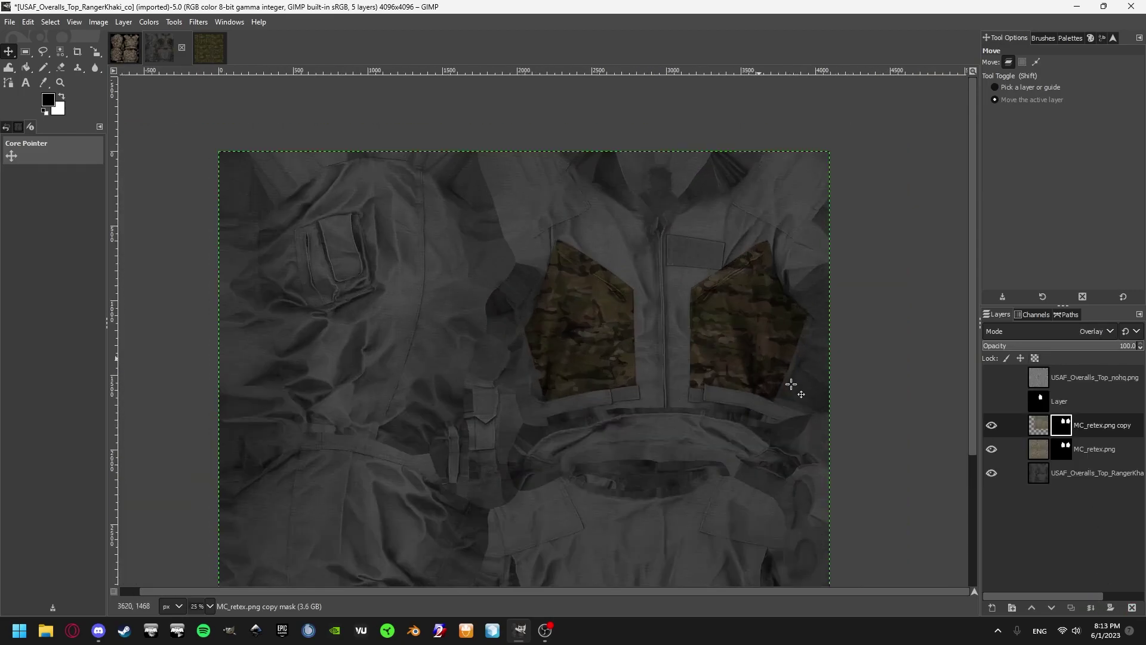
pyautogui.click(149, 21)
pyautogui.click(221, 228)
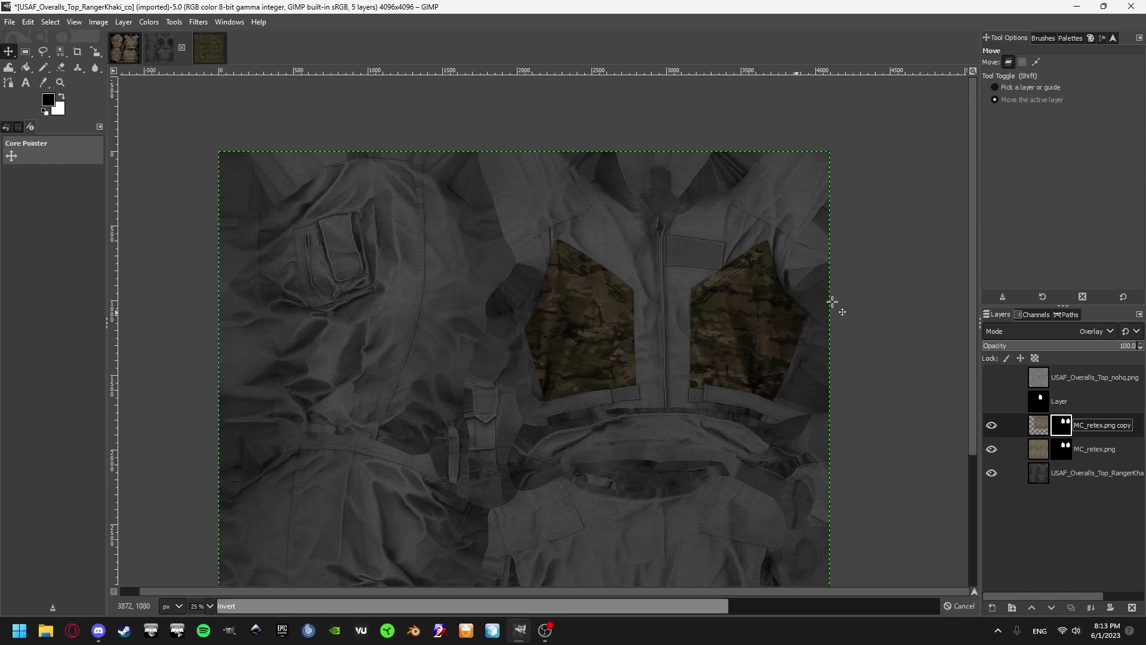
# Examine the camouflage break along the panel seam beside the zipper, marking both sides with temporary rectangular selections.
pyautogui.press('r')
pyautogui.scroll(3, 671, 352)
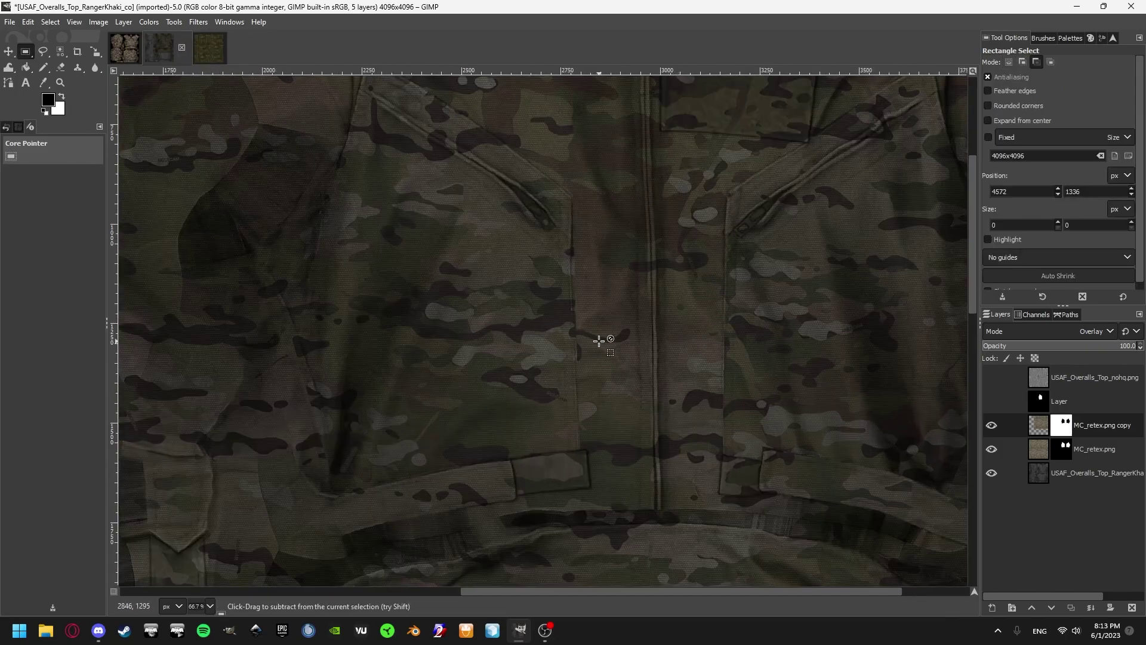
pyautogui.scroll(2, 599, 341)
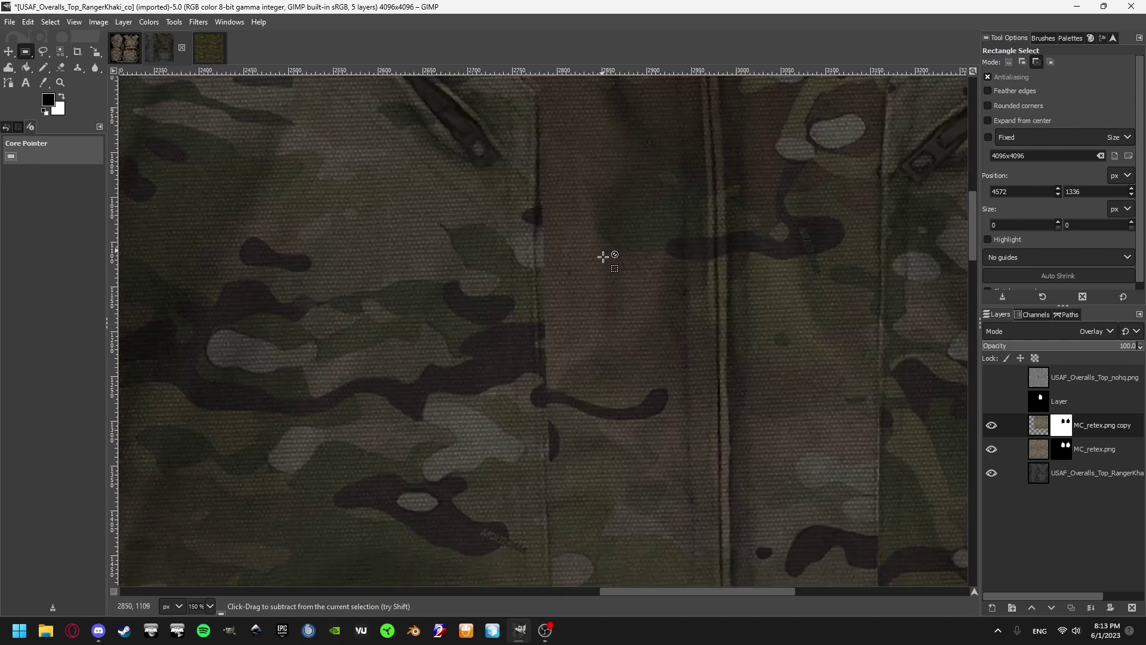
pyautogui.moveTo(544, 237); pyautogui.dragTo(676, 445)
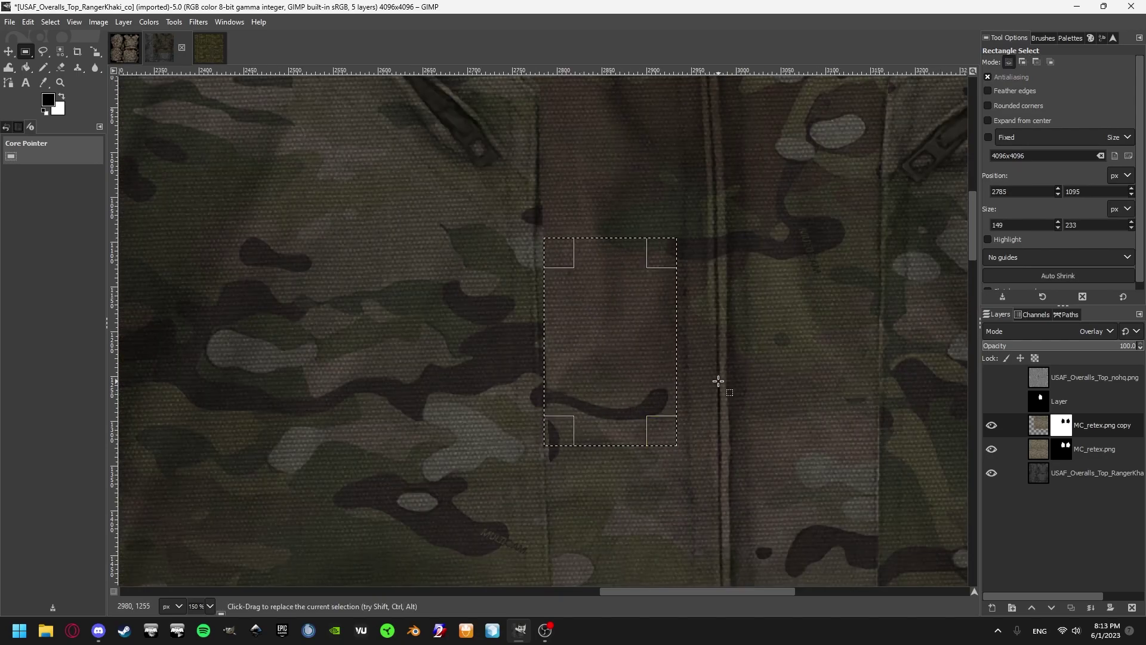
pyautogui.click(718, 381)
pyautogui.moveTo(417, 292); pyautogui.dragTo(544, 466)
pyautogui.click(558, 339)
pyautogui.scroll(2, 555, 339)
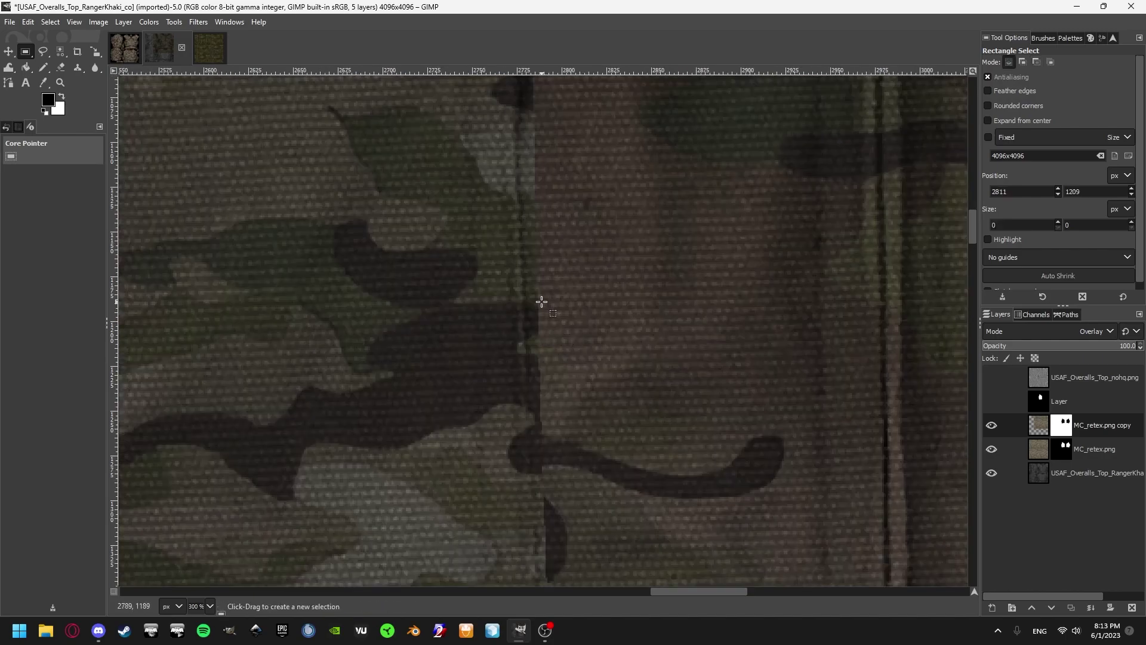
# Examine the shifted camouflage across the whole jacket front, from the collar and chest pockets to the waistband.
pyautogui.scroll(-6, 541, 303)
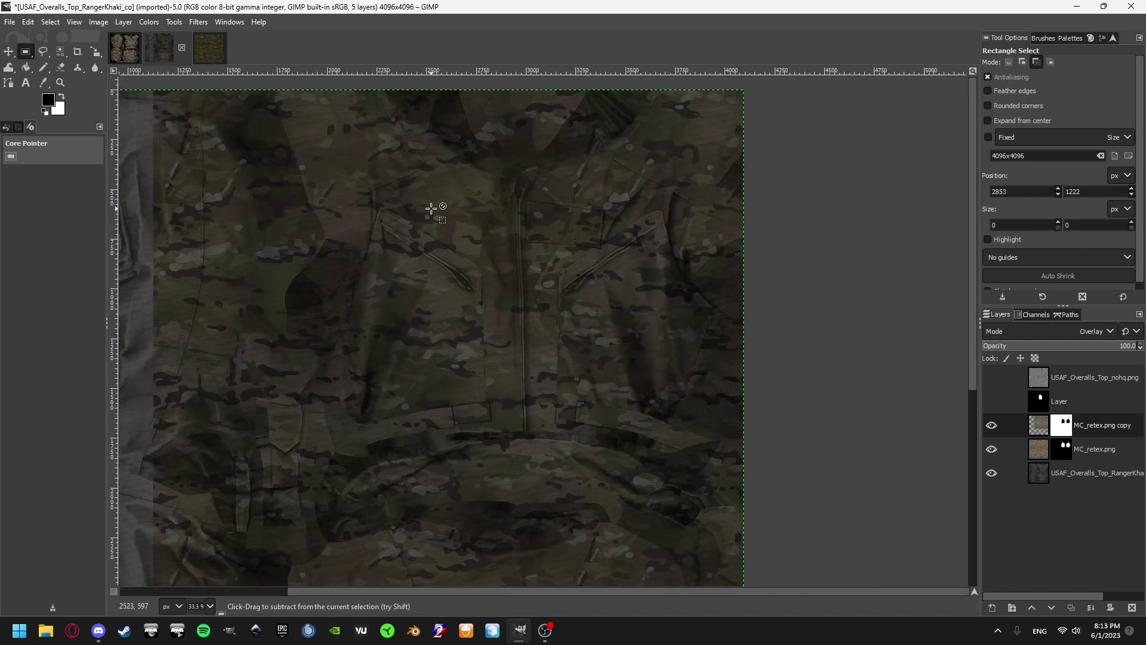
pyautogui.scroll(-1, 472, 246)
pyautogui.scroll(2, 443, 213)
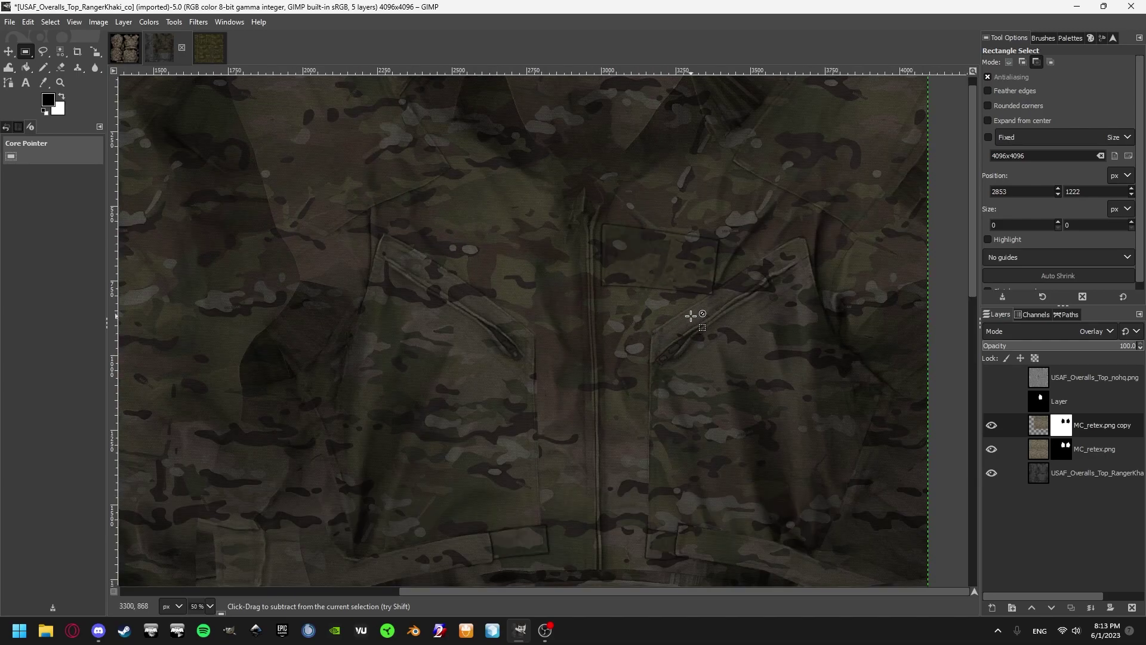
pyautogui.scroll(-1, 604, 383)
pyautogui.scroll(1, 453, 222)
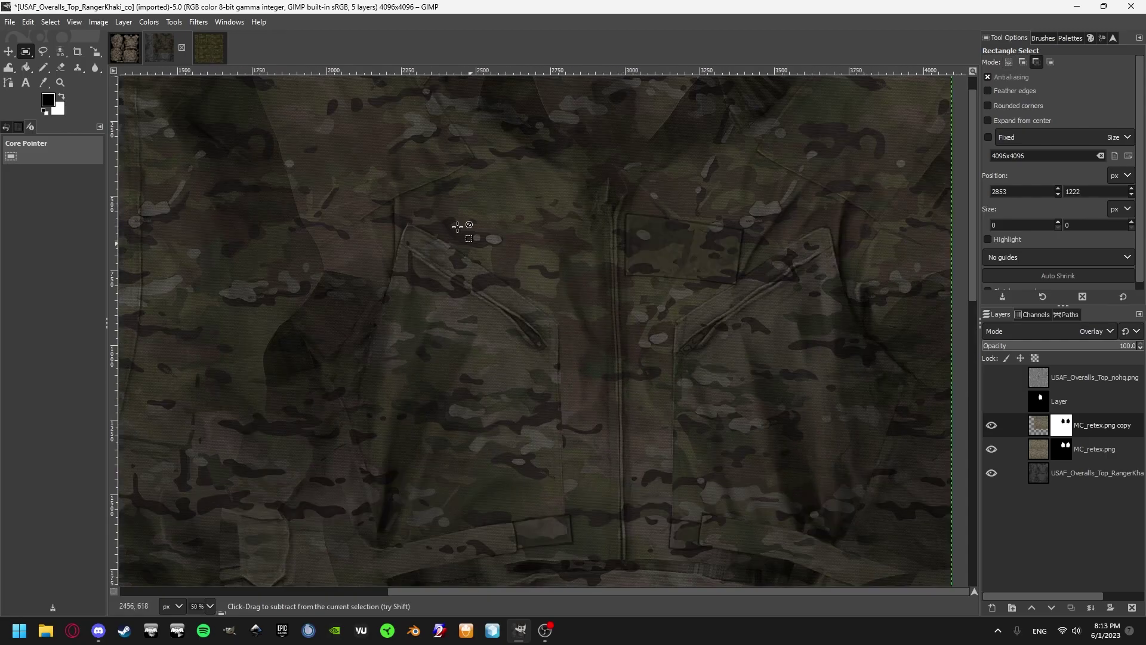
pyautogui.scroll(-1, 547, 327)
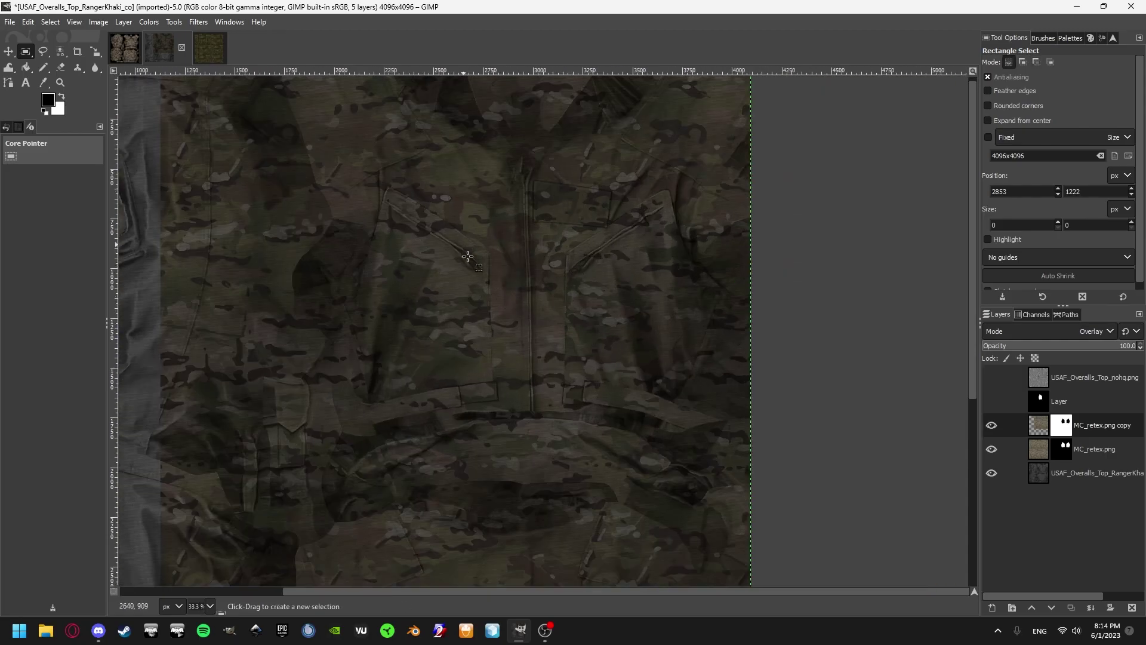
pyautogui.scroll(-1, 555, 333)
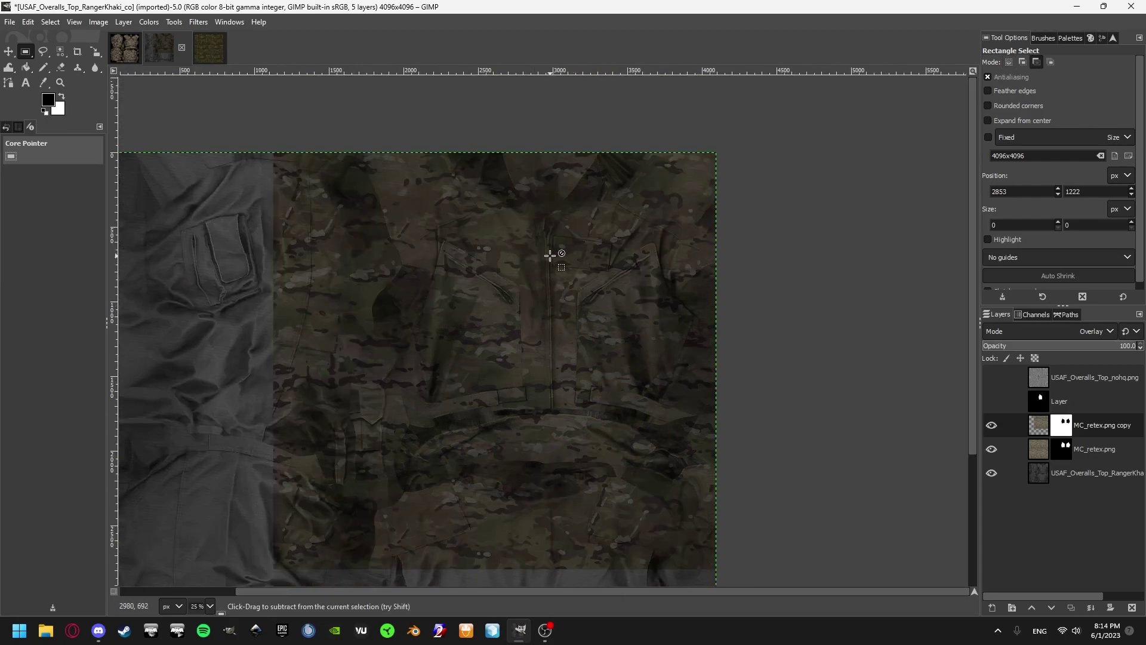
pyautogui.scroll(1, 550, 255)
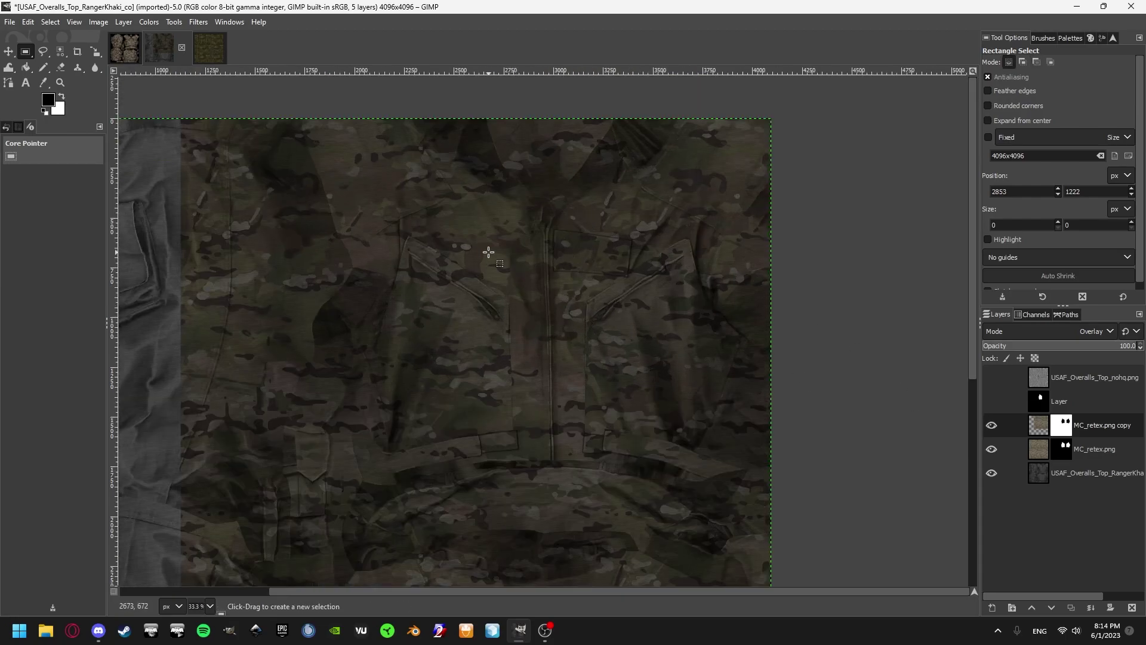
pyautogui.scroll(-2, 575, 238)
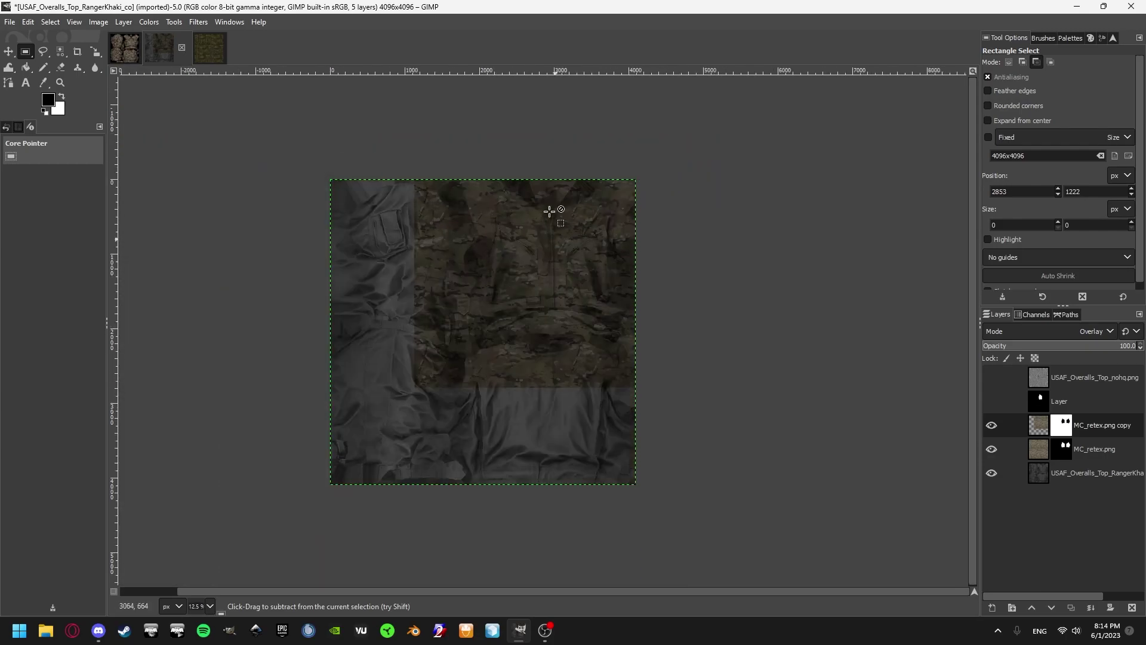
pyautogui.scroll(3, 558, 206)
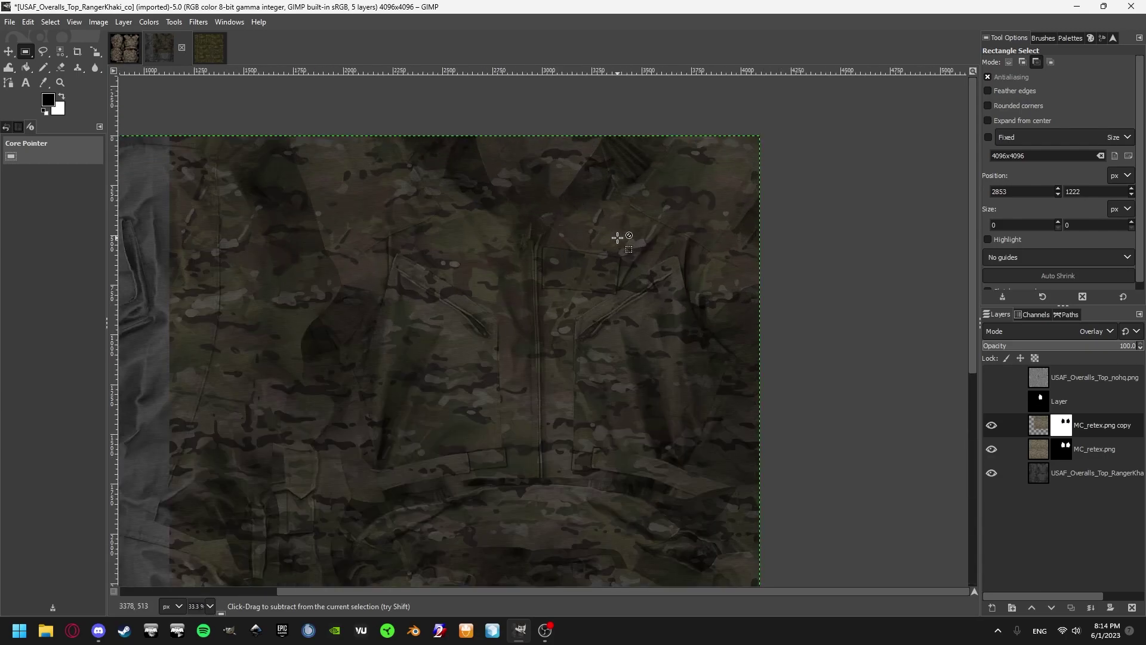
pyautogui.scroll(4, 518, 298)
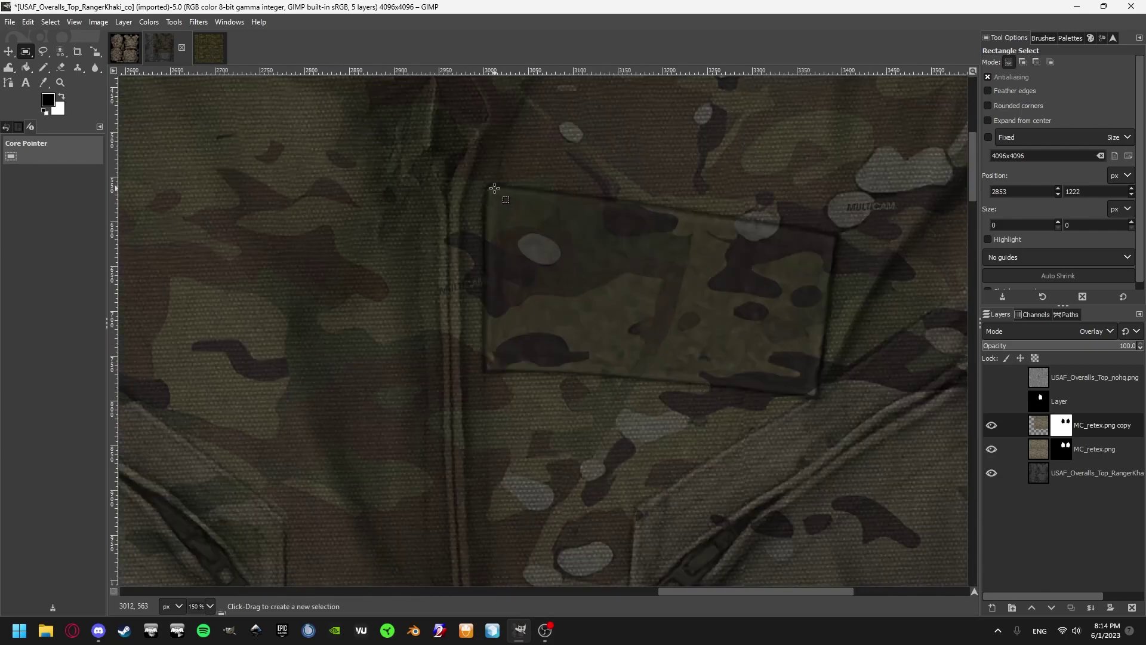
pyautogui.press('f')
pyautogui.keyDown('shift'); pyautogui.click(486, 187); pyautogui.keyUp('shift')
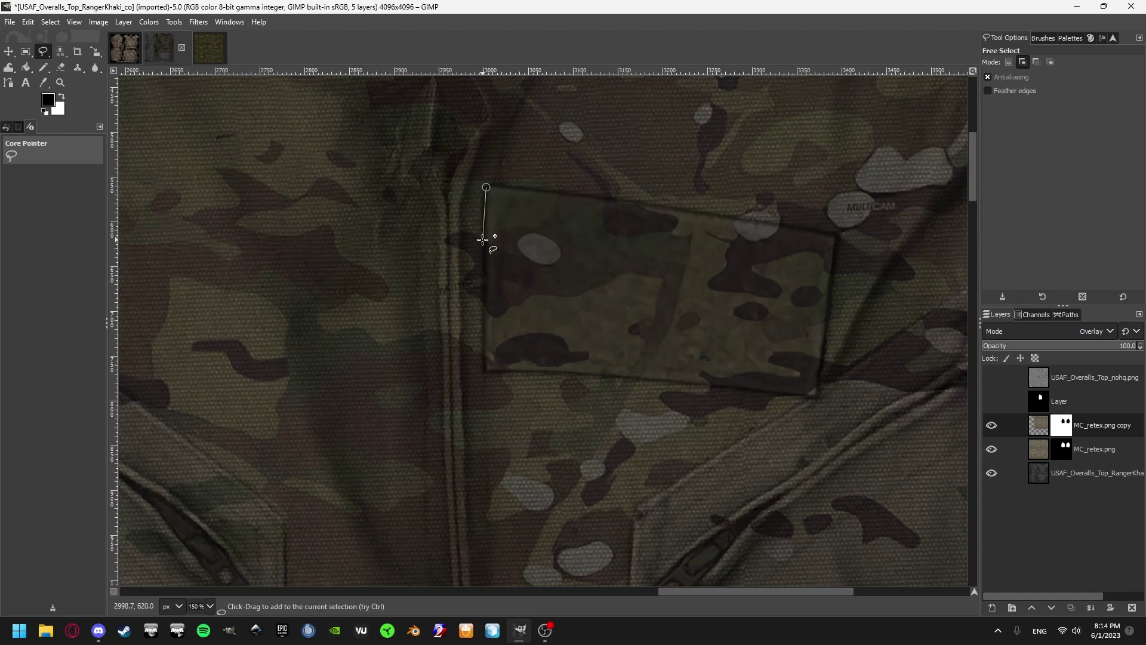
pyautogui.press('r')
# Examine the sleeve pocket, the small hardware details at the texture's lower-left edge, and the jacket front for parts needing separate treatment.
pyautogui.scroll(-3, 571, 163)
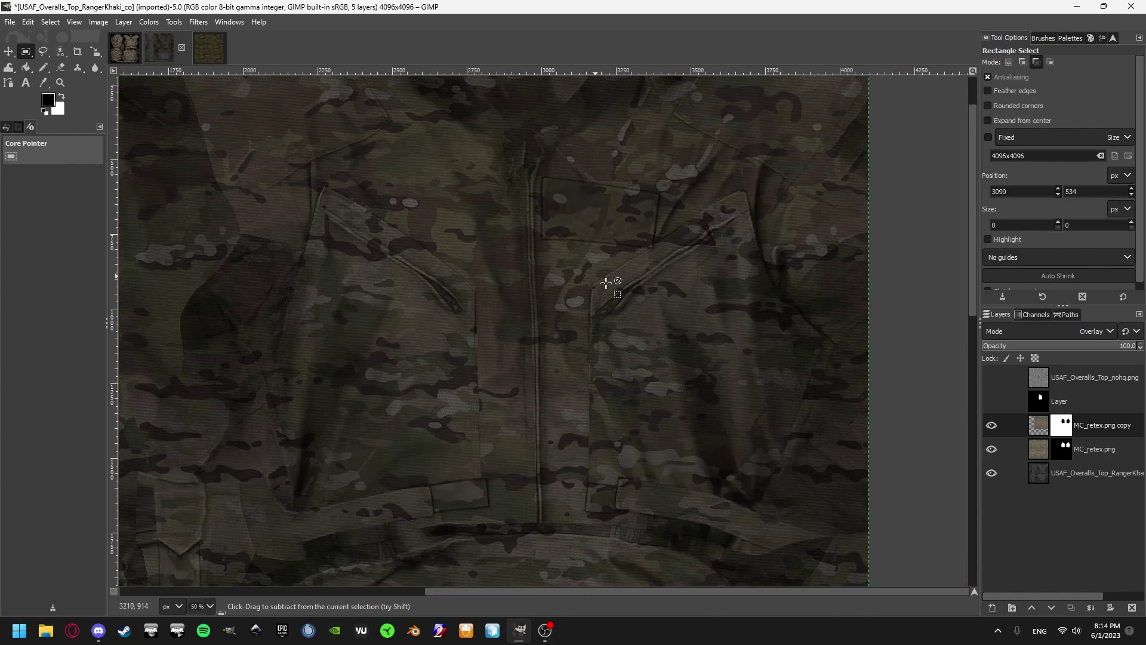
pyautogui.scroll(2, 603, 281)
pyautogui.scroll(-5, 308, 310)
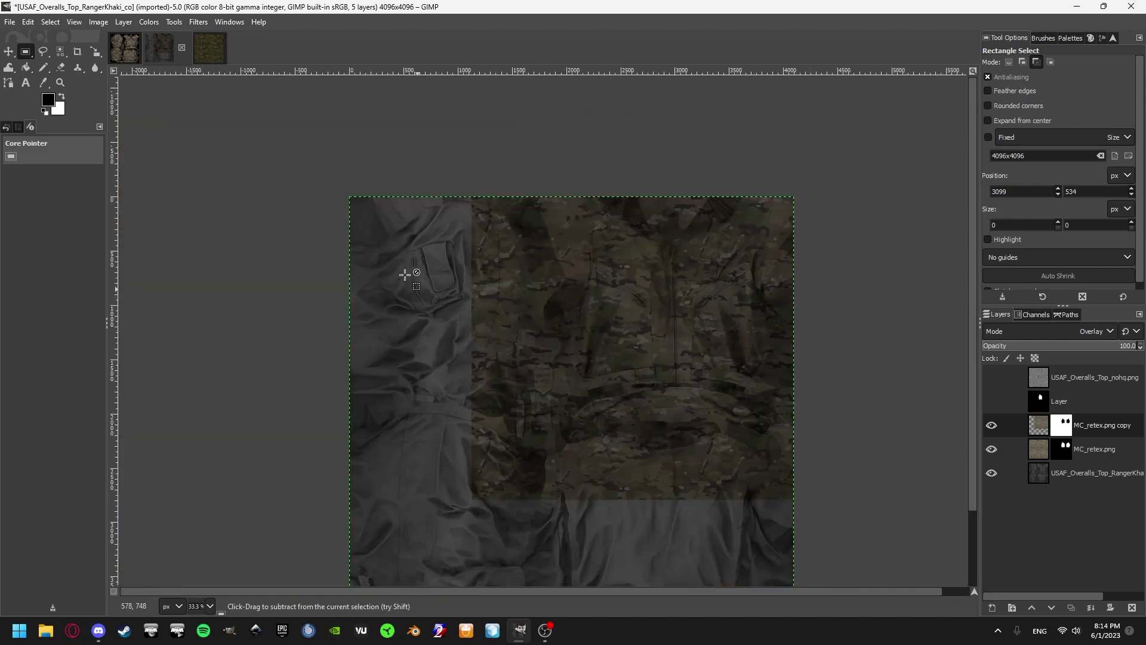
pyautogui.scroll(5, 397, 269)
pyautogui.scroll(4, 482, 263)
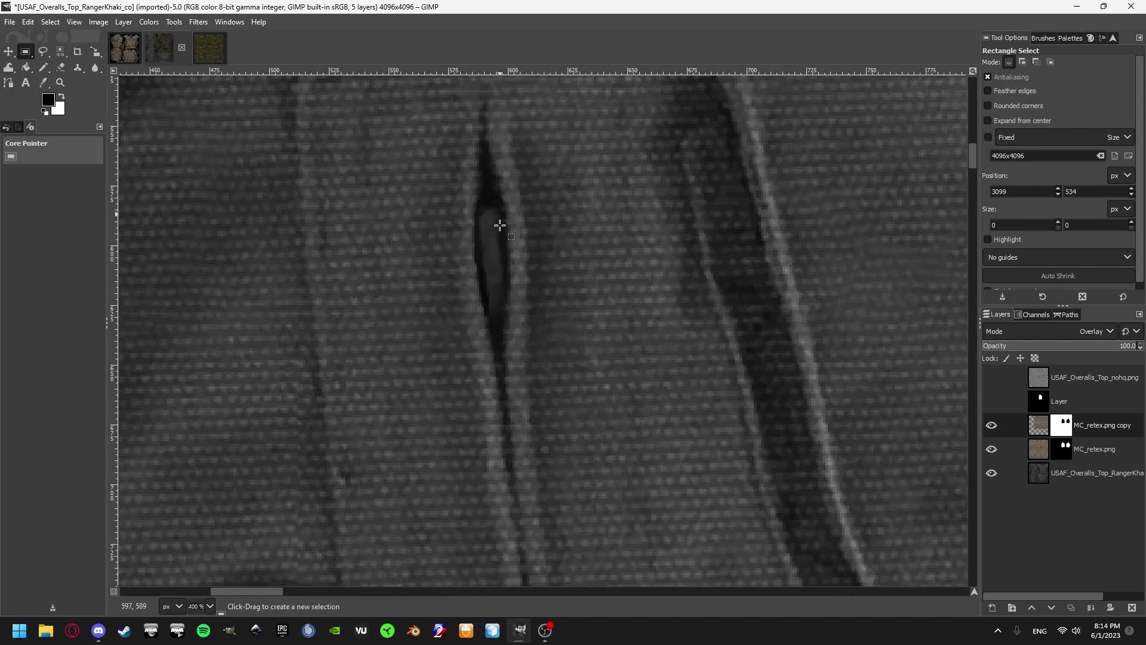
pyautogui.scroll(-6, 500, 240)
pyautogui.scroll(3, 537, 450)
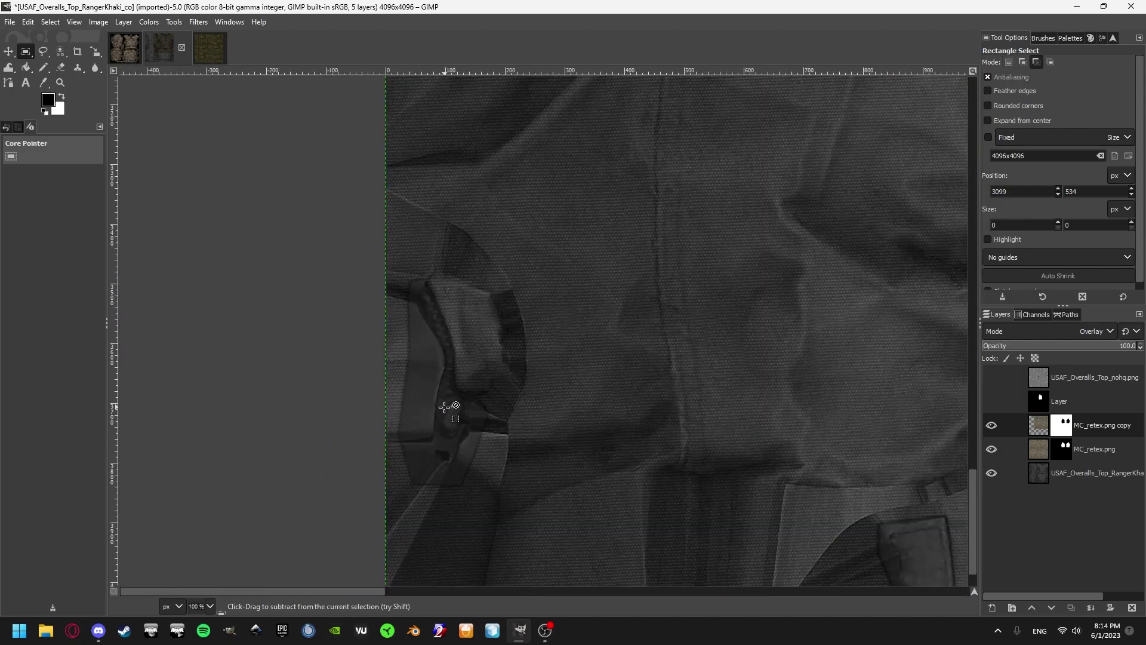
pyautogui.scroll(1, 447, 401)
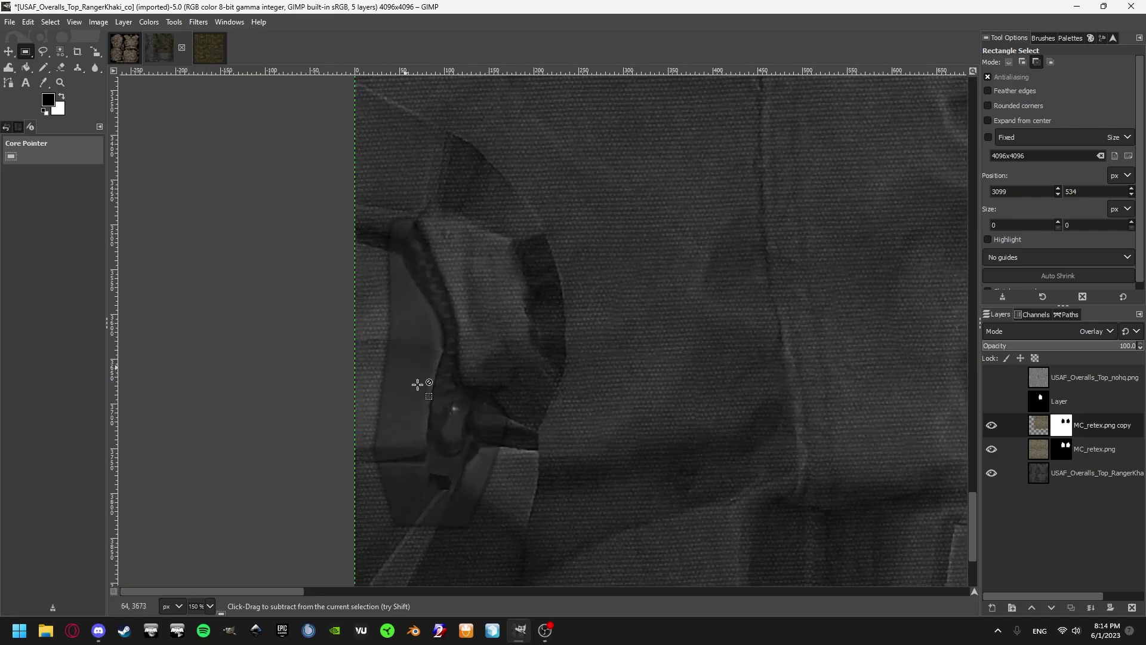
pyautogui.scroll(-3, 448, 366)
pyautogui.scroll(-2, 545, 370)
pyautogui.scroll(2, 545, 389)
pyautogui.scroll(-3, 530, 146)
pyautogui.scroll(3, 529, 147)
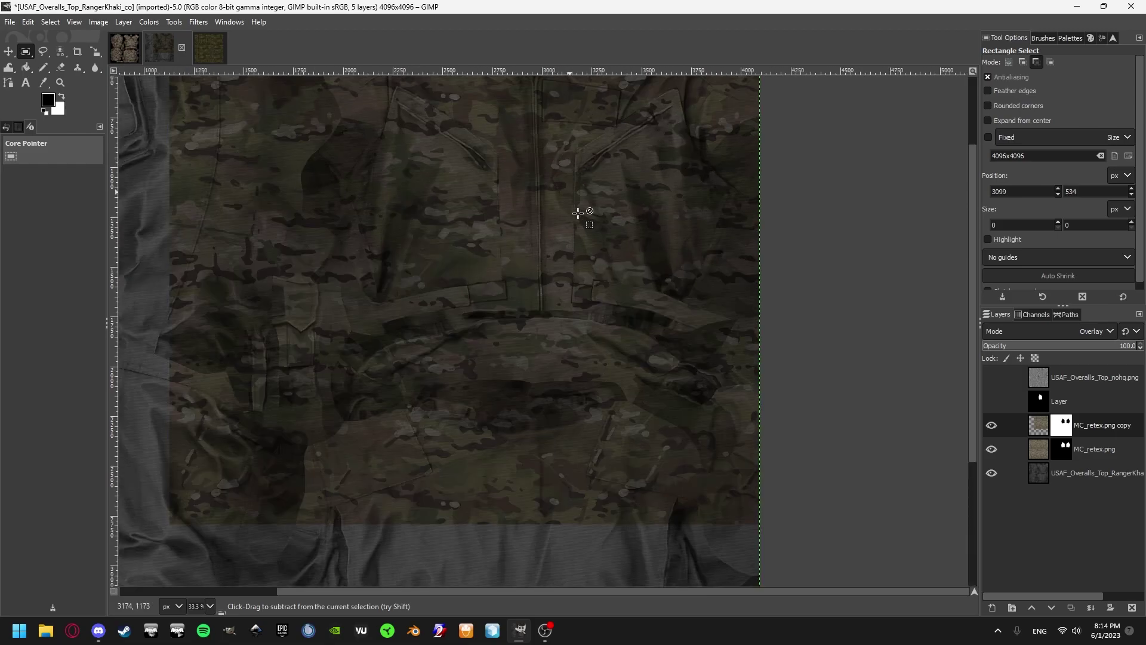
pyautogui.scroll(-1, 519, 274)
pyautogui.scroll(2, 481, 263)
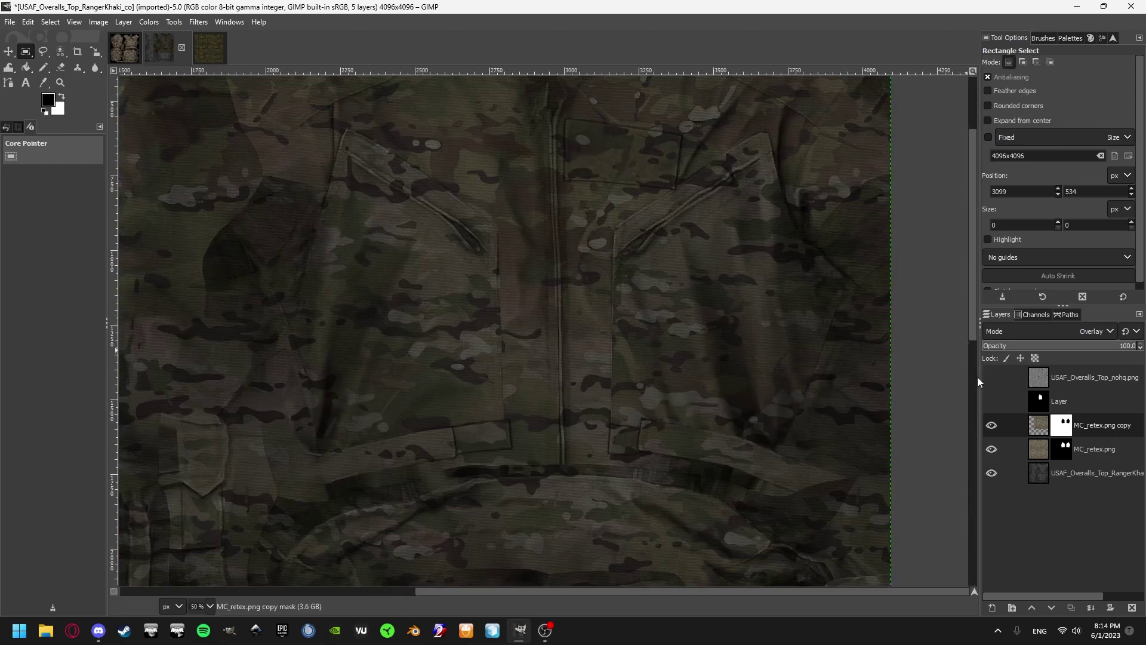
# Outline the four-sided velcro name-patch panel beside the zipper on the USAF_Overalls base layer with the Free Select tool.
pyautogui.click(1035, 474)
pyautogui.press('f')
pyautogui.press('r')
pyautogui.press('f')
pyautogui.scroll(4, 621, 118)
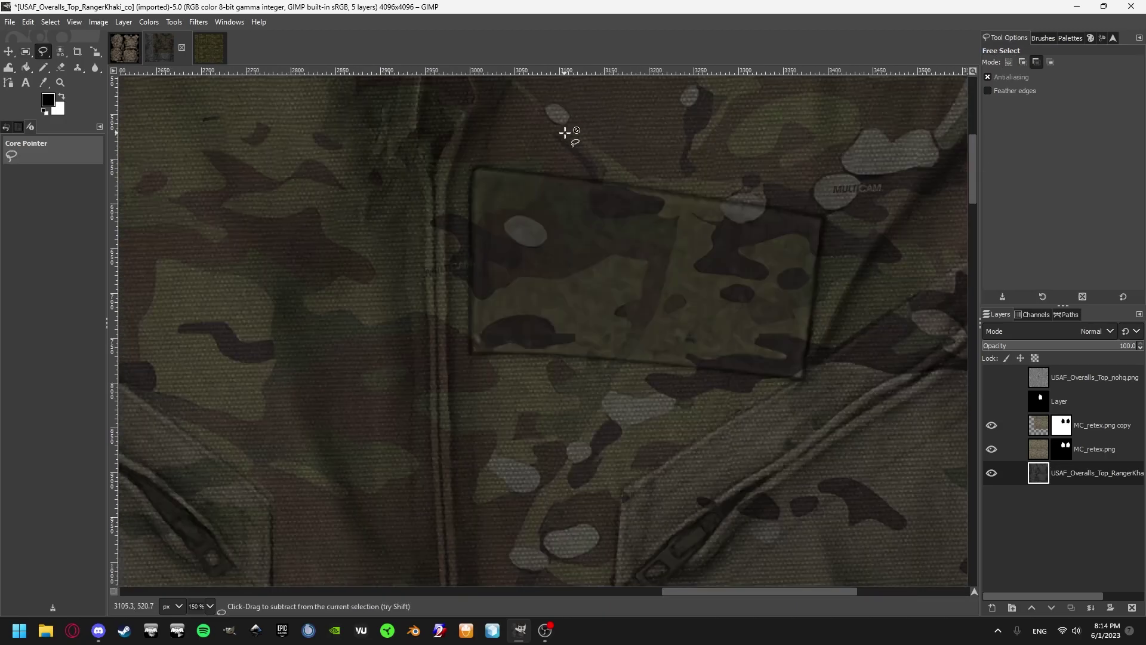
pyautogui.click(457, 178)
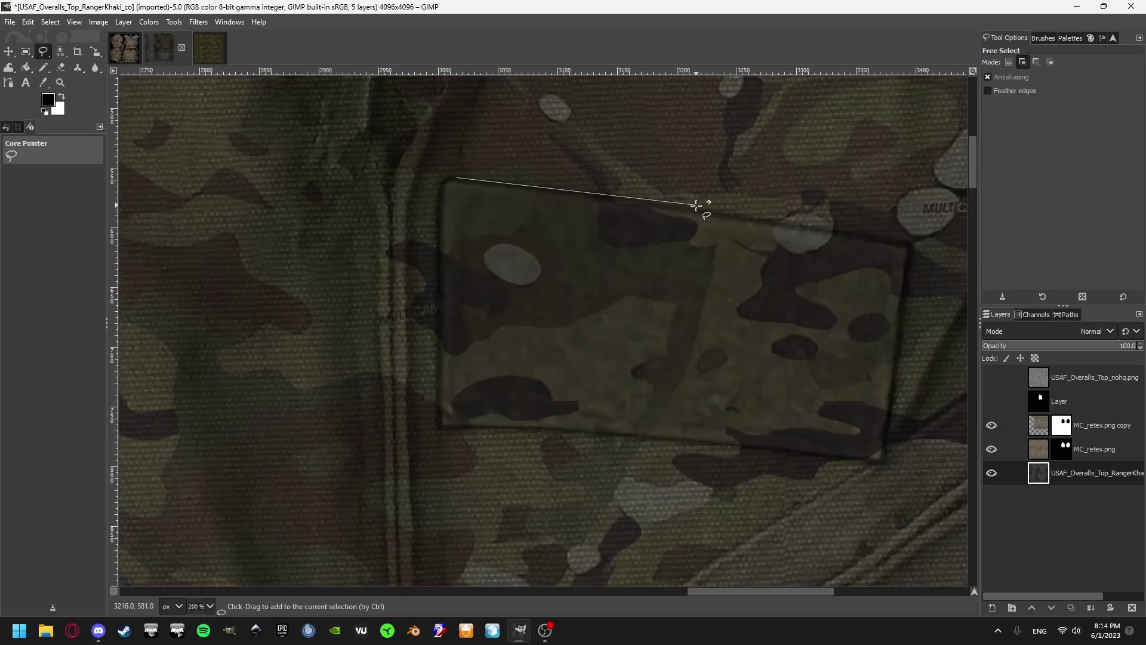
pyautogui.click(906, 244)
pyautogui.click(885, 465)
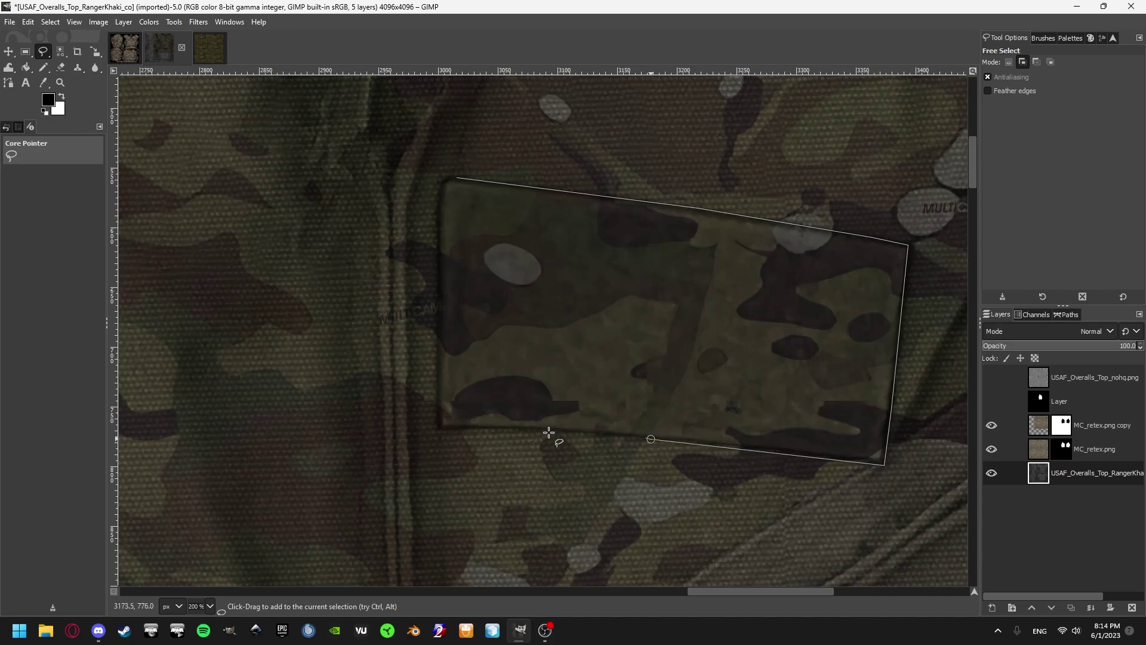
pyautogui.click(484, 425)
pyautogui.click(441, 429)
pyautogui.click(438, 214)
pyautogui.click(50, 22)
pyautogui.click(103, 166)
# Copy the selected panel from the base layer into a new layer and place it above MC_retex.png copy.
pyautogui.click(1061, 471)
pyautogui.hotkey('ctrl', 'c')
pyautogui.hotkey('ctrl', 'v')
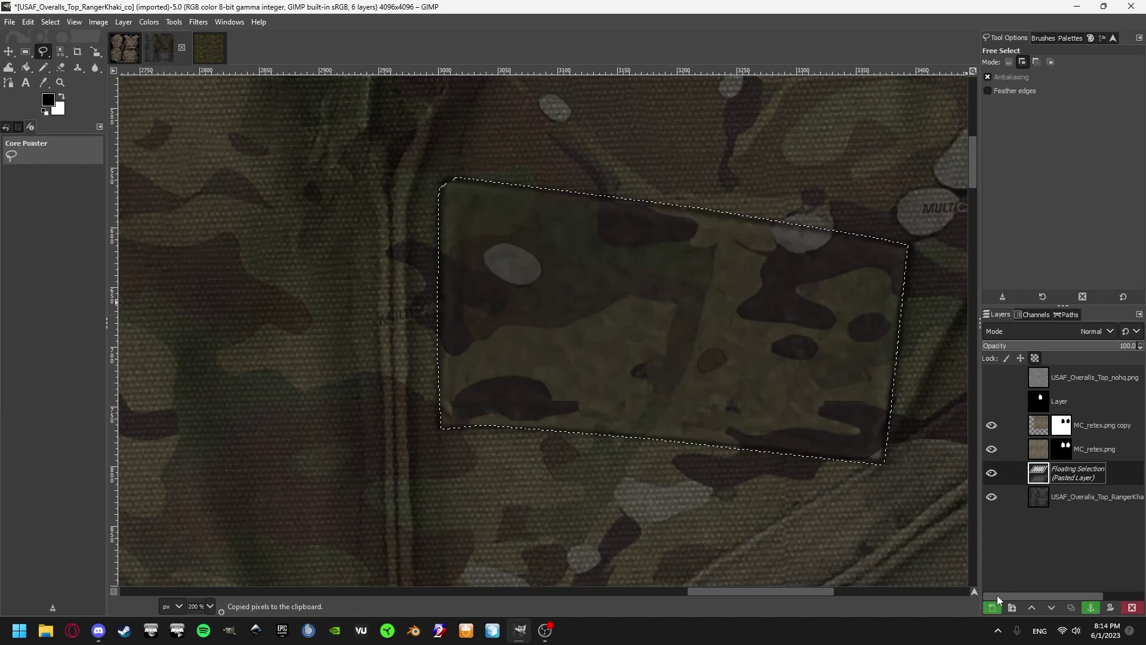
pyautogui.click(992, 607)
pyautogui.moveTo(1070, 477); pyautogui.dragTo(1062, 418)
pyautogui.scroll(-1, 703, 312)
pyautogui.press('r')
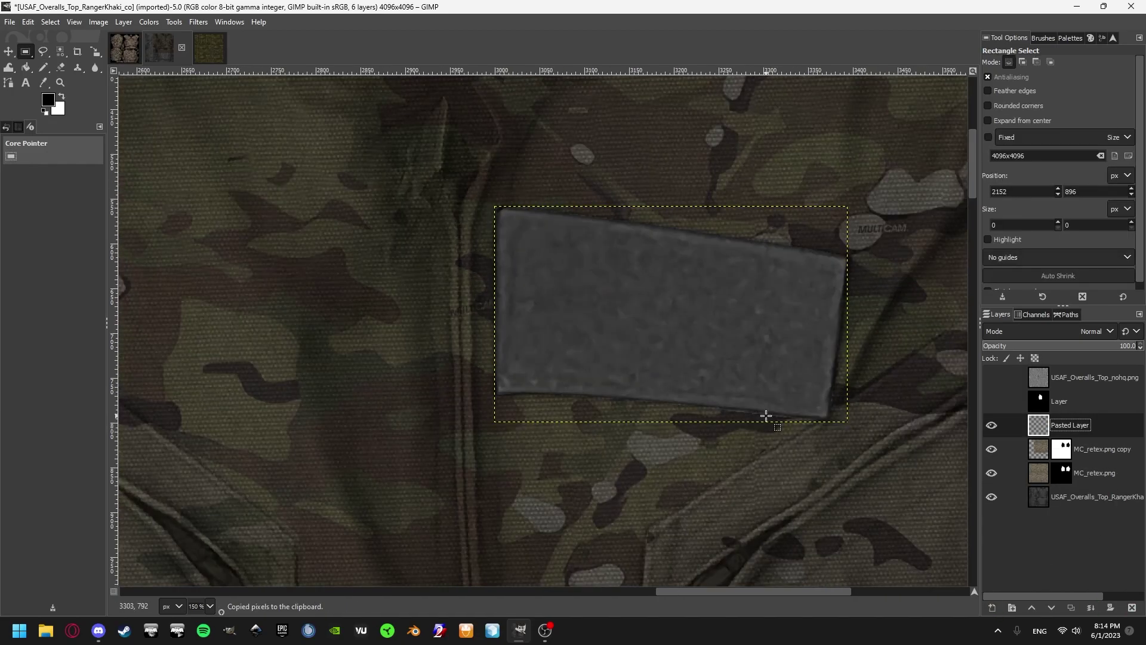
pyautogui.click(766, 416)
pyautogui.scroll(-3, 739, 382)
pyautogui.scroll(3, 717, 433)
pyautogui.click(147, 22)
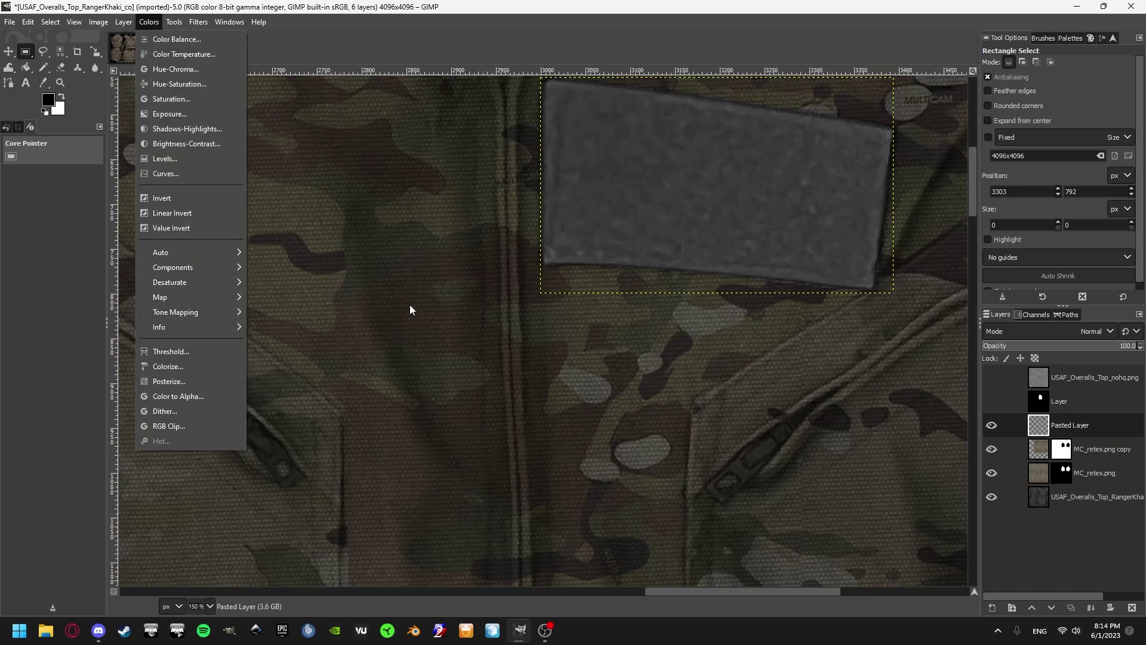
pyautogui.click(457, 245)
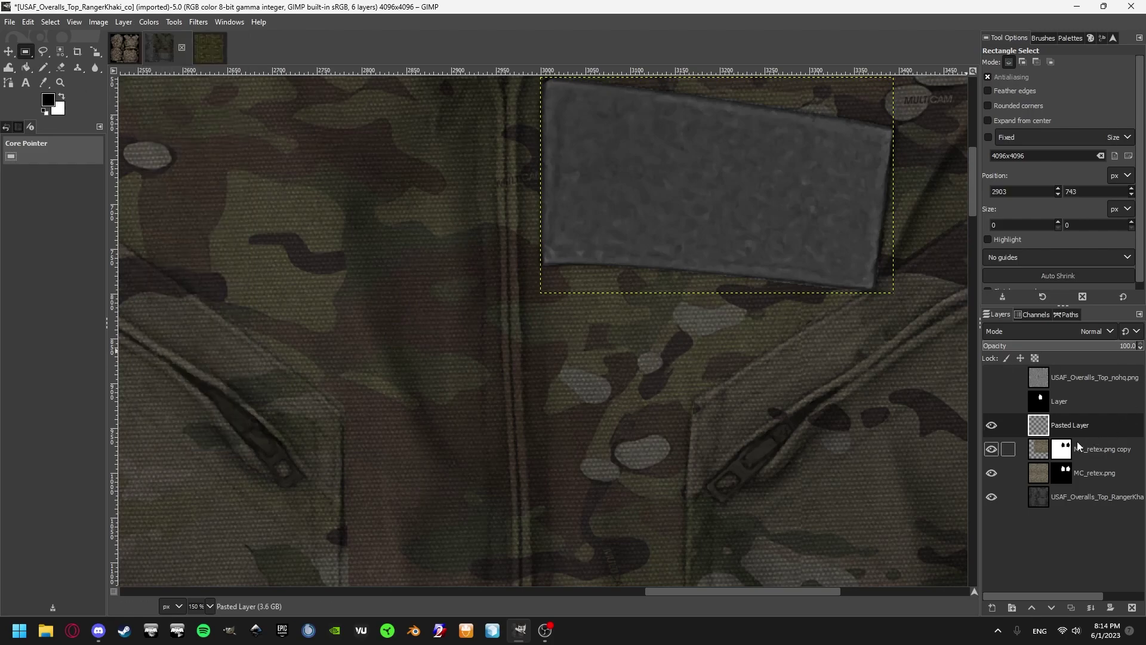
# Turn the pasted panel's outline into a selection, hide Pasted Layer and target the MC_retex.png layer mask for Bucket Fill.
pyautogui.keyDown('alt'); pyautogui.click(1035, 423); pyautogui.keyUp('alt')
pyautogui.click(50, 22)
pyautogui.click(26, 67)
pyautogui.click(991, 424)
pyautogui.click(1066, 473)
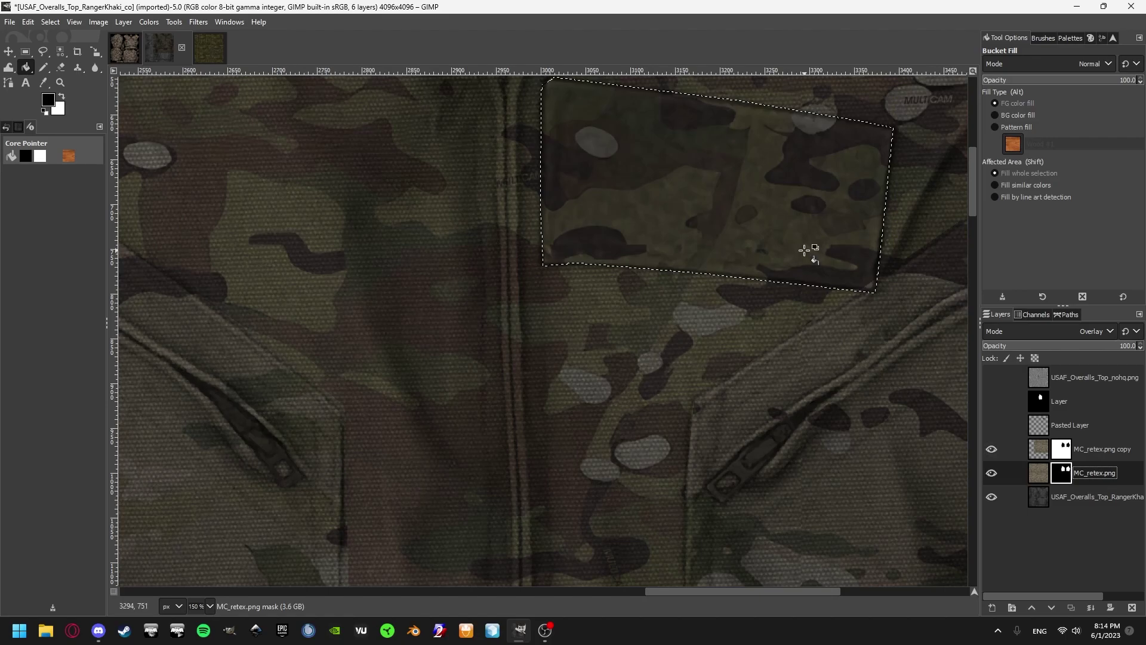
pyautogui.scroll(-2, 806, 251)
pyautogui.scroll(1, 708, 243)
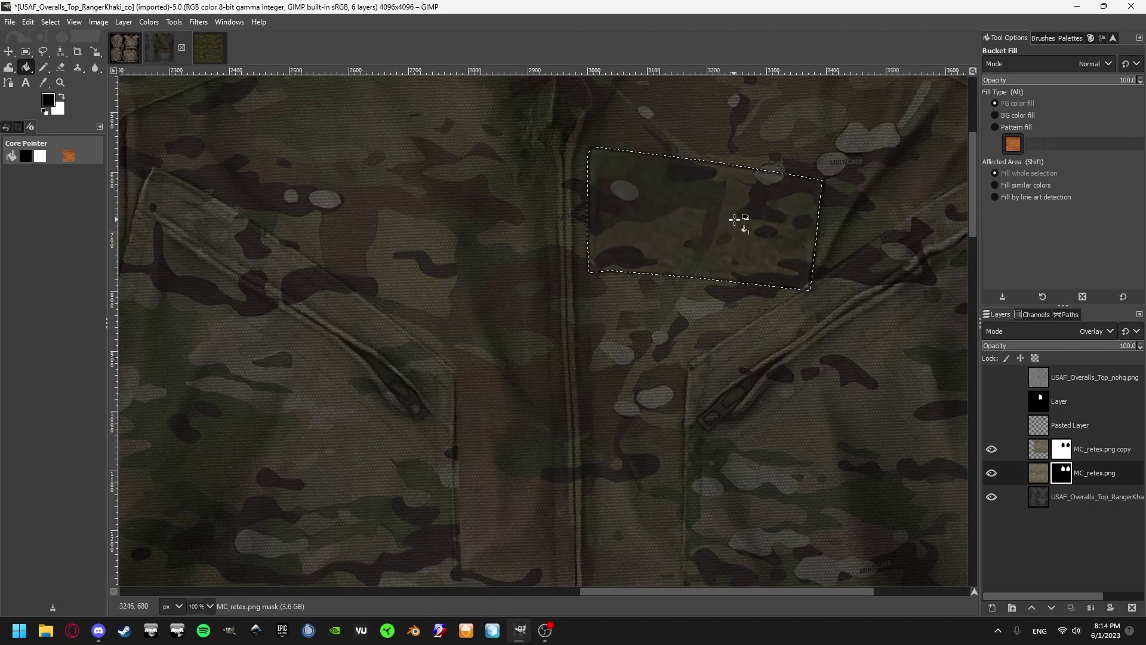
# Hide MC_retex.png copy, display the MC_retex.png mask and fill the panel selection in it with black.
pyautogui.click(992, 449)
pyautogui.keyDown('alt'); pyautogui.click(1065, 475); pyautogui.keyUp('alt')
pyautogui.click(50, 22)
pyautogui.click(404, 171)
pyautogui.press('x')
pyautogui.click(653, 207)
pyautogui.press('x')
pyautogui.click(709, 215)
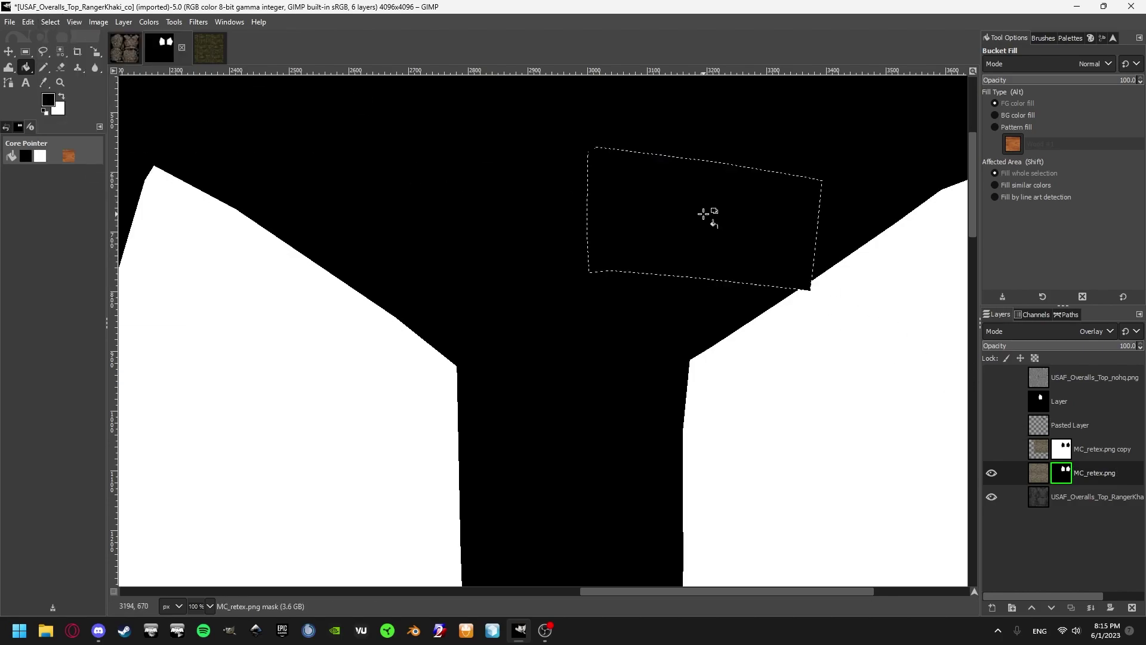
# Show MC_retex.png copy again, black out the panel area in its layer mask and clear the selection.
pyautogui.keyDown('alt'); pyautogui.click(1055, 477); pyautogui.keyUp('alt')
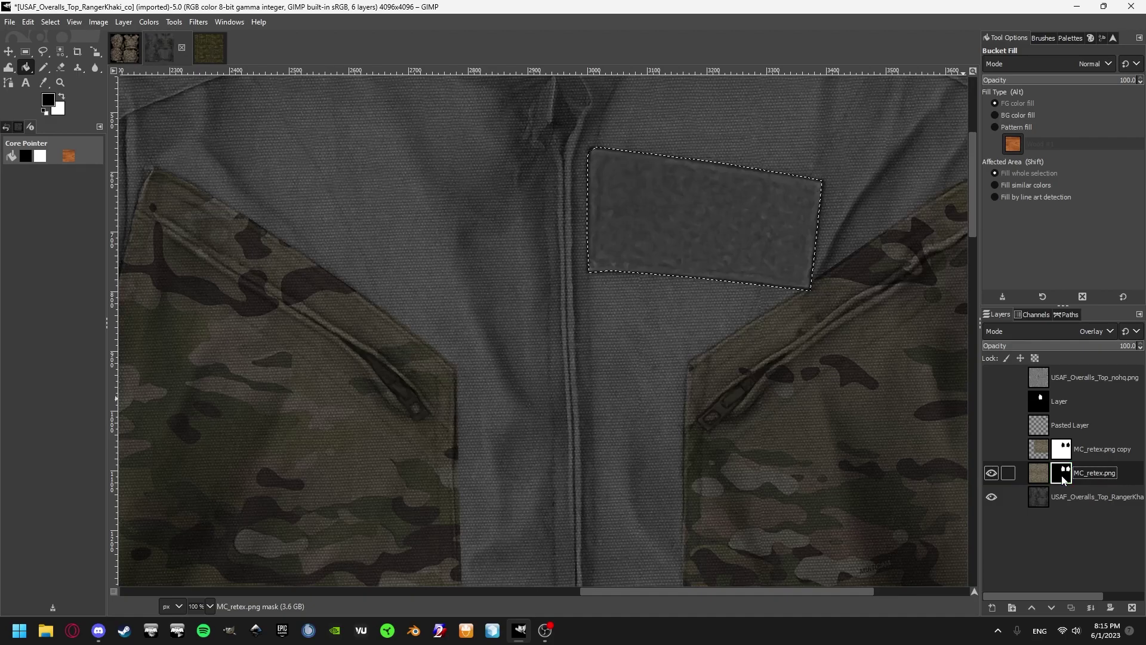
pyautogui.click(1000, 450)
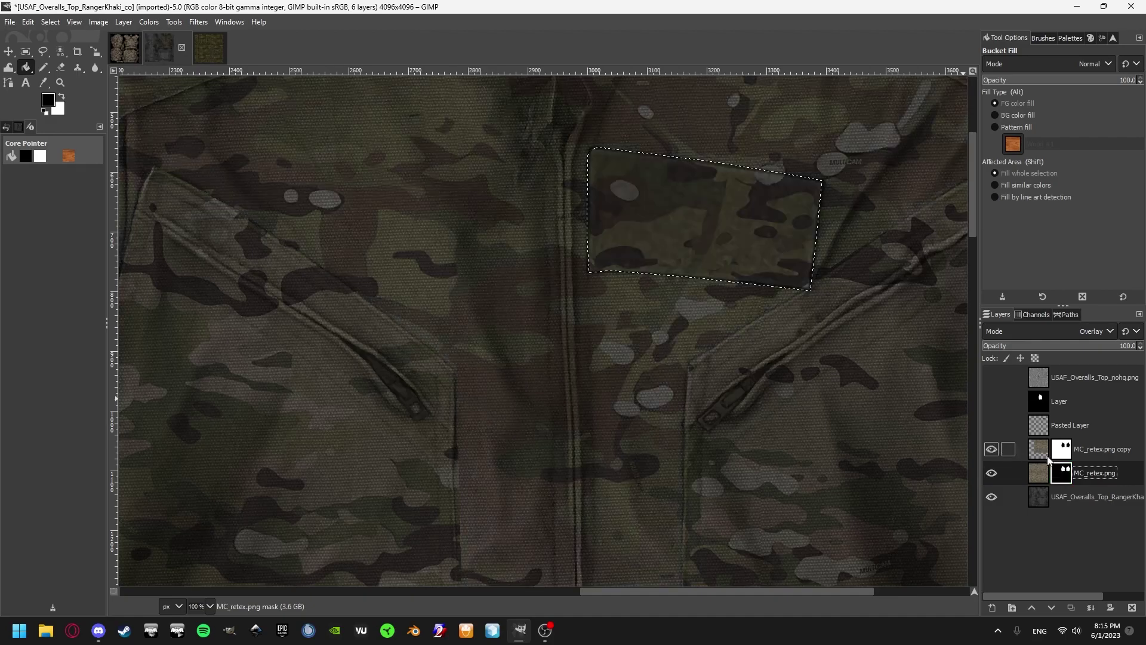
pyautogui.click(1102, 449)
pyautogui.press('r')
pyautogui.click(644, 321)
pyautogui.scroll(-4, 645, 321)
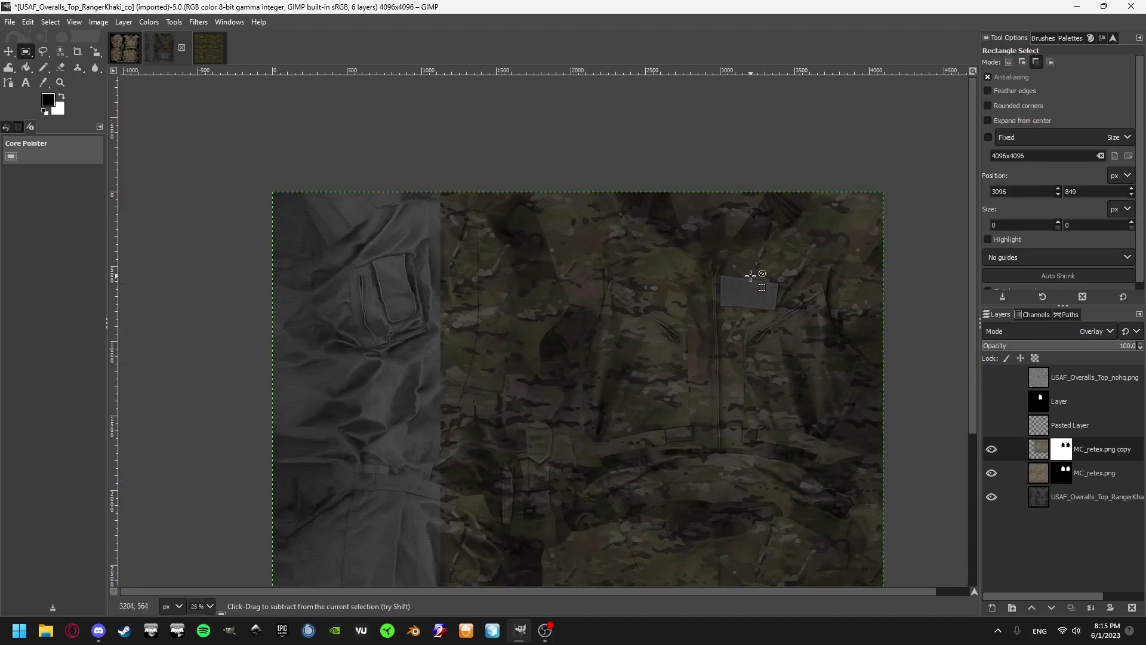
pyautogui.scroll(1, 893, 287)
pyautogui.scroll(1, 588, 139)
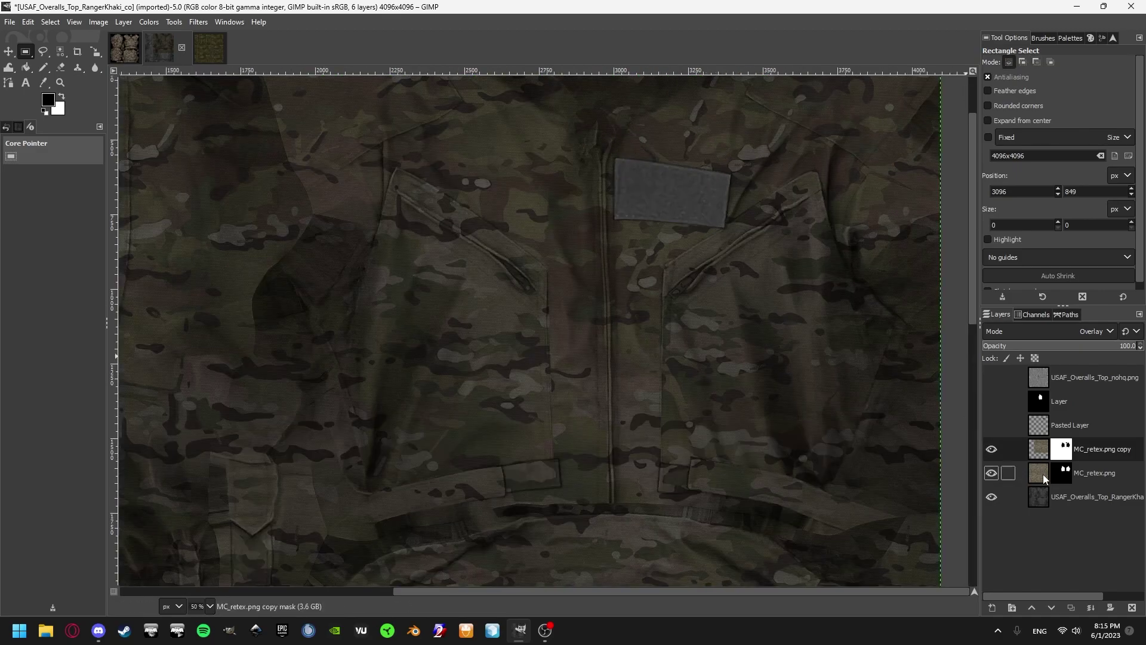
pyautogui.press('End')
pyautogui.click(149, 21)
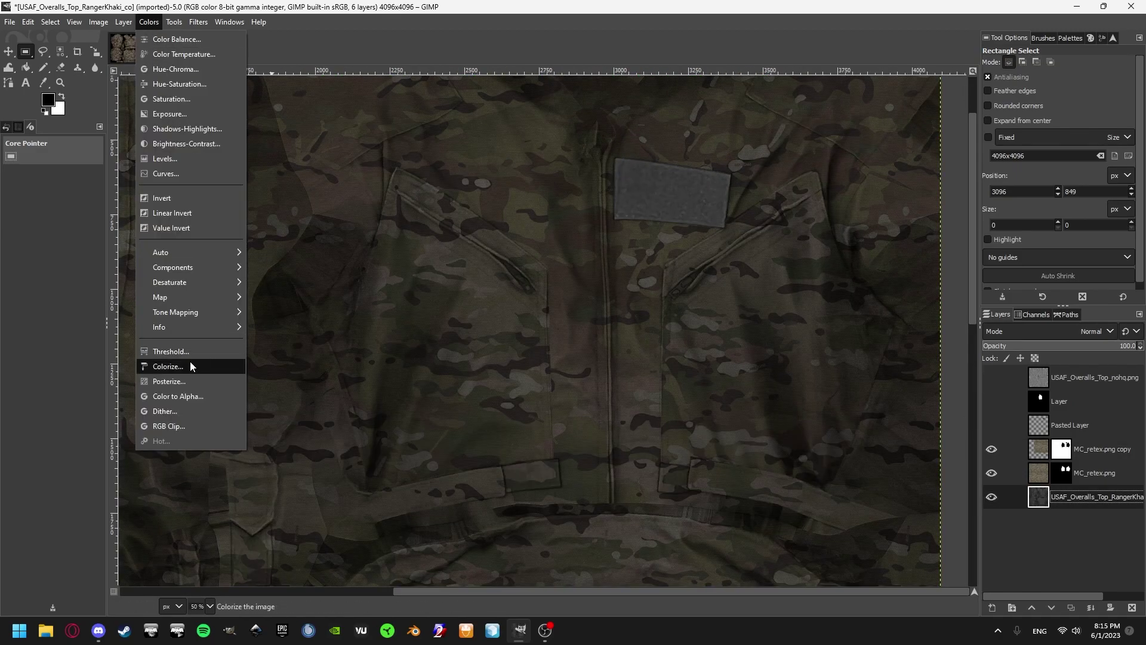
pyautogui.click(225, 366)
pyautogui.moveTo(875, 235); pyautogui.dragTo(831, 220)
pyautogui.moveTo(820, 233)
pyautogui.mouseDown()
pyautogui.moveTo(837, 233)
pyautogui.moveTo(833, 222)
pyautogui.mouseUp()
pyautogui.scroll(-2, 660, 213)
pyautogui.scroll(3, 680, 200)
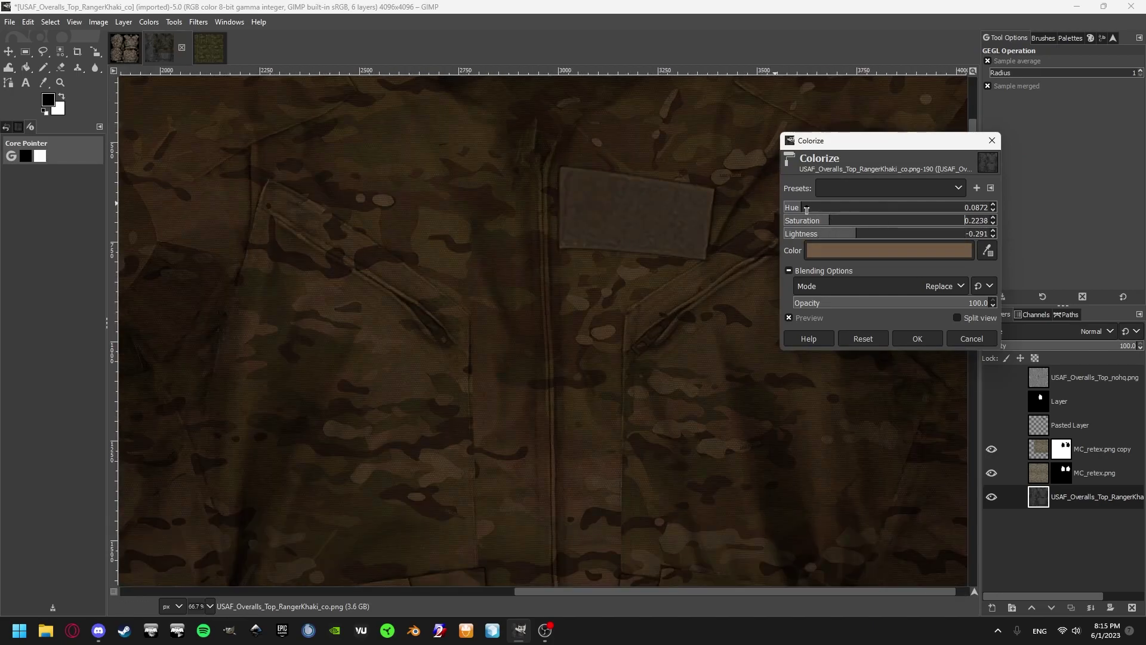
pyautogui.scroll(-3, 553, 217)
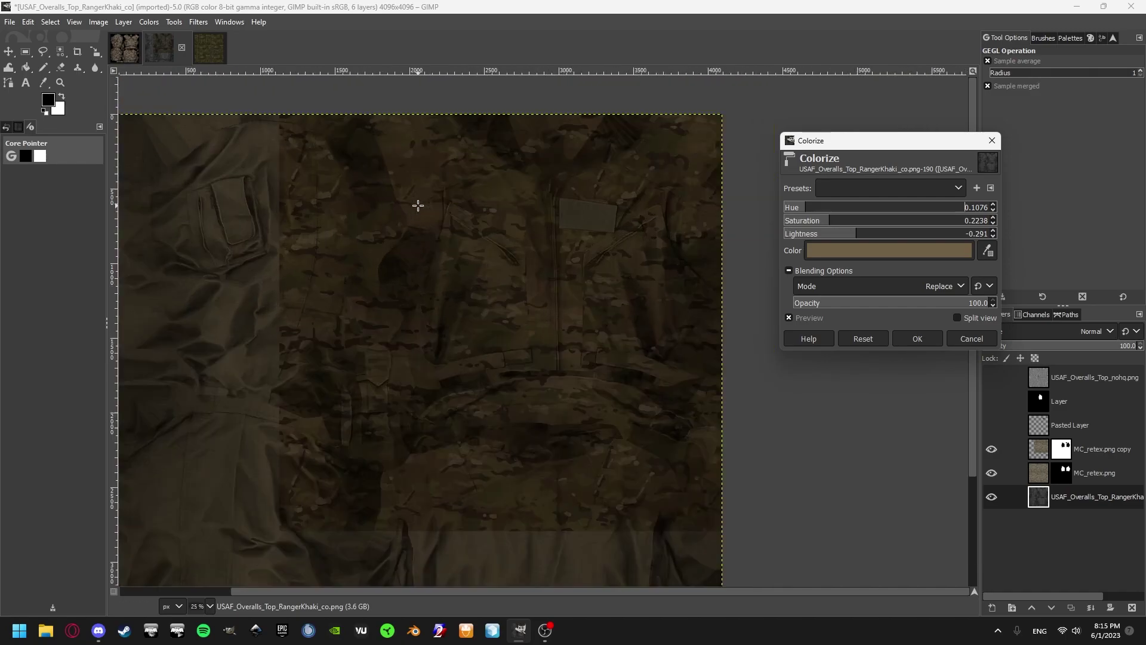
pyautogui.click(990, 449)
pyautogui.click(979, 339)
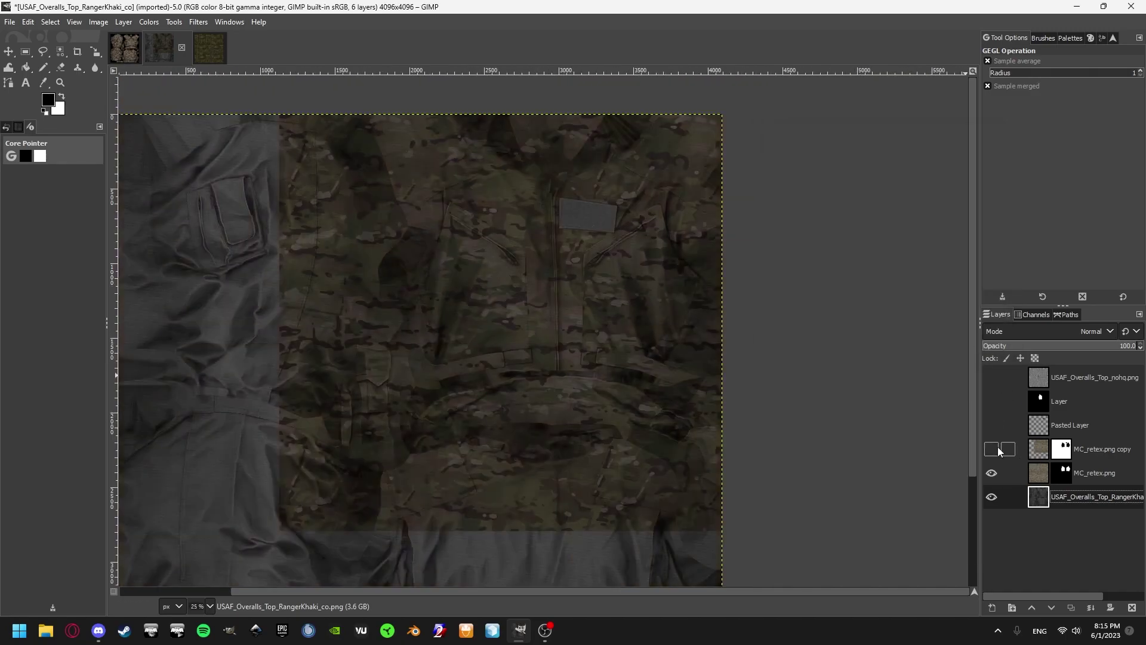
pyautogui.press('r')
pyautogui.click(1052, 463)
pyautogui.click(1037, 493)
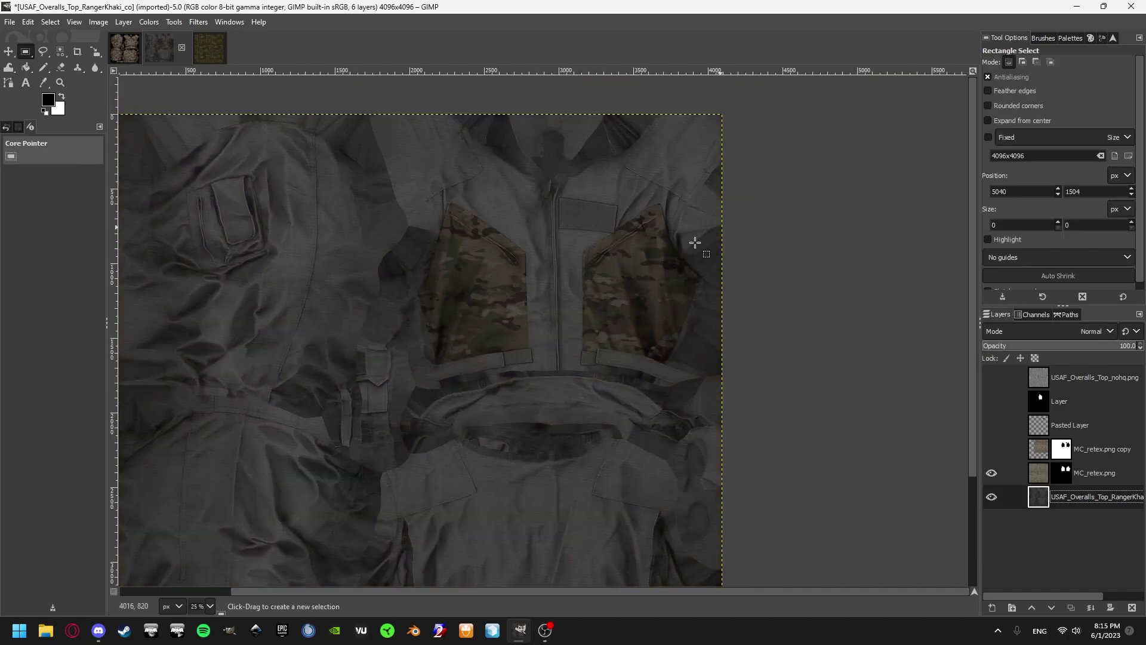
# Show Pasted Layer and colorize the velcro panel muted olive with hue 0.1279, lightness -0.215 and a low saturation.
pyautogui.click(991, 425)
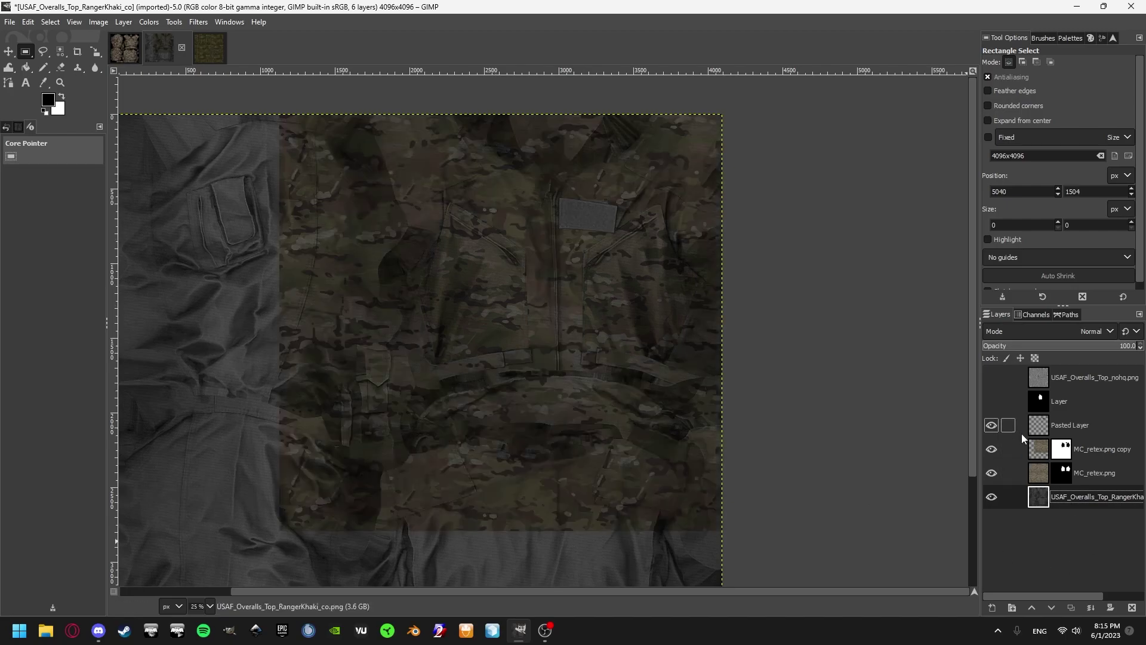
pyautogui.click(1037, 429)
pyautogui.scroll(4, 558, 200)
pyautogui.click(148, 22)
pyautogui.click(170, 325)
pyautogui.click(811, 208)
pyautogui.click(805, 220)
pyautogui.click(855, 233)
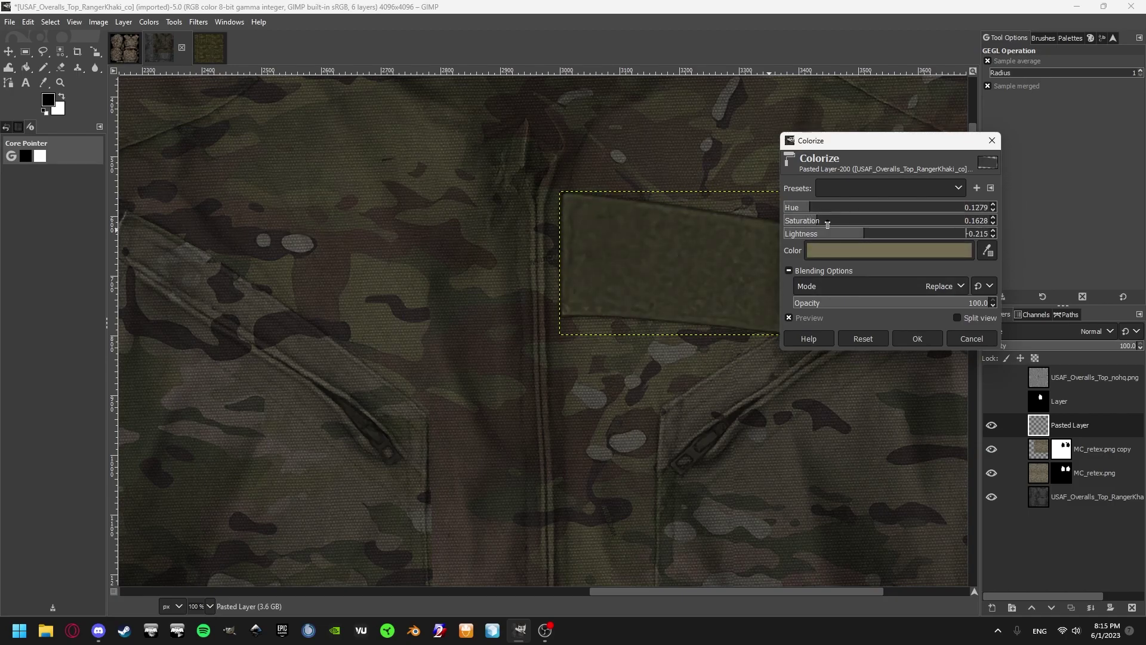
pyautogui.click(827, 224)
pyautogui.click(917, 338)
# Examine the recoloured velcro panel against the camouflage across the whole jacket texture.
pyautogui.press('r')
pyautogui.click(752, 141)
pyautogui.scroll(-4, 713, 299)
pyautogui.click(1038, 494)
pyautogui.scroll(-2, 707, 250)
pyautogui.scroll(3, 711, 257)
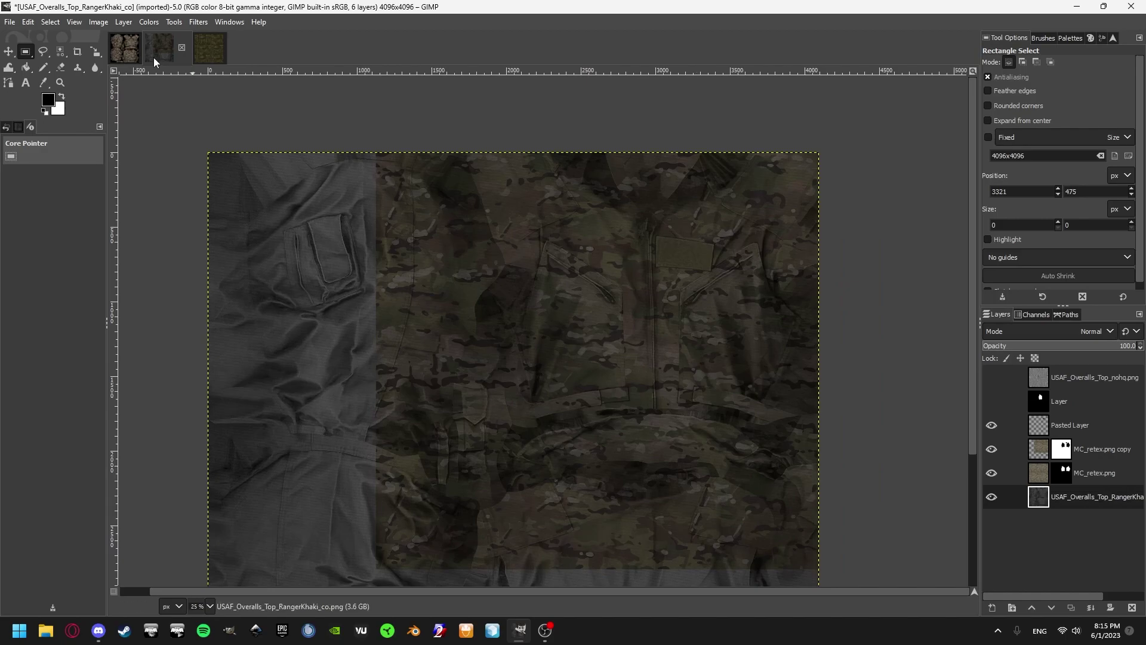
# Switch to the USAF_Overalls_Top_RangerKhaki_co.xcf image, collapse the AUSCAM D group and examine the hardware piece at the texture's lower-left corner.
pyautogui.click(125, 47)
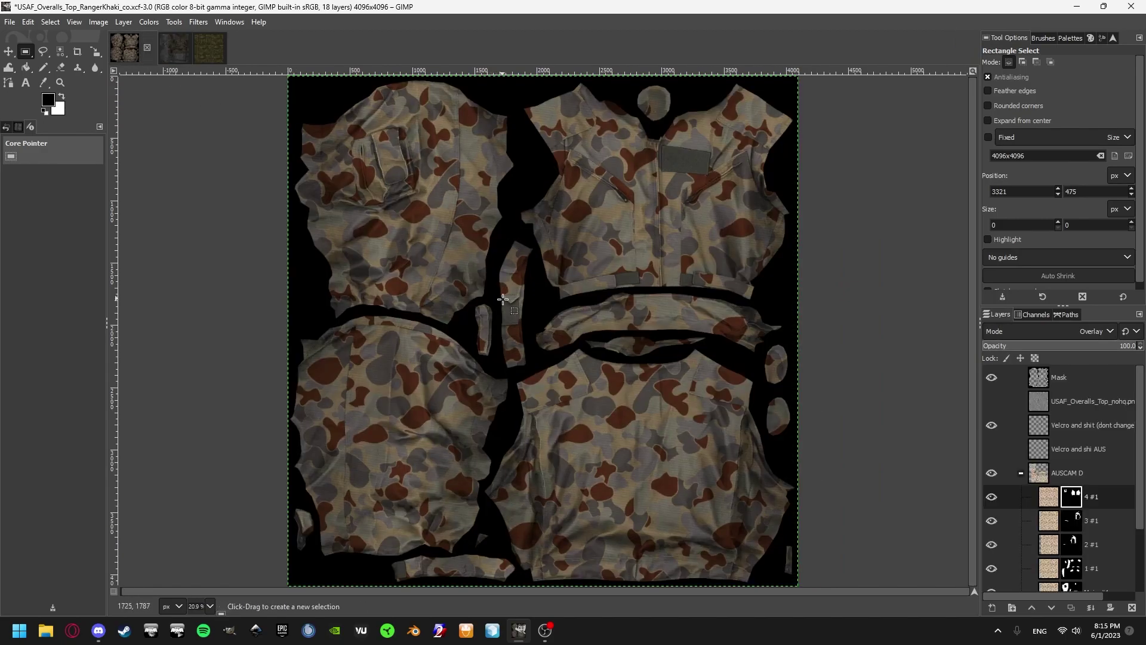
pyautogui.click(1020, 472)
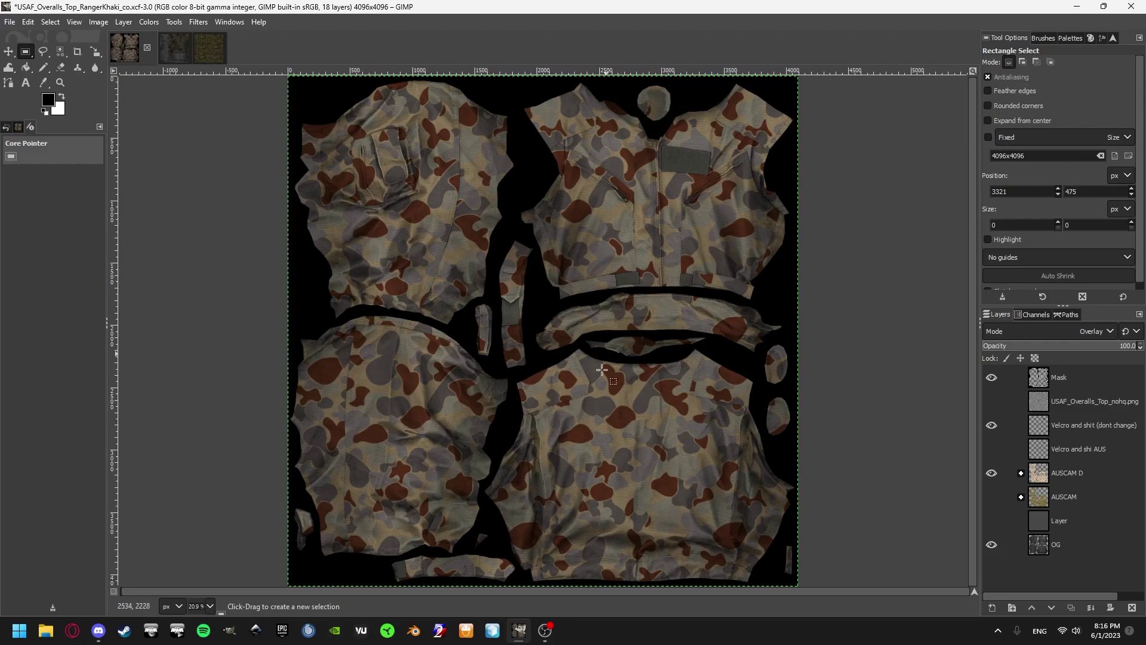
pyautogui.scroll(-3, 597, 404)
pyautogui.scroll(7, 501, 501)
pyautogui.scroll(3, 421, 218)
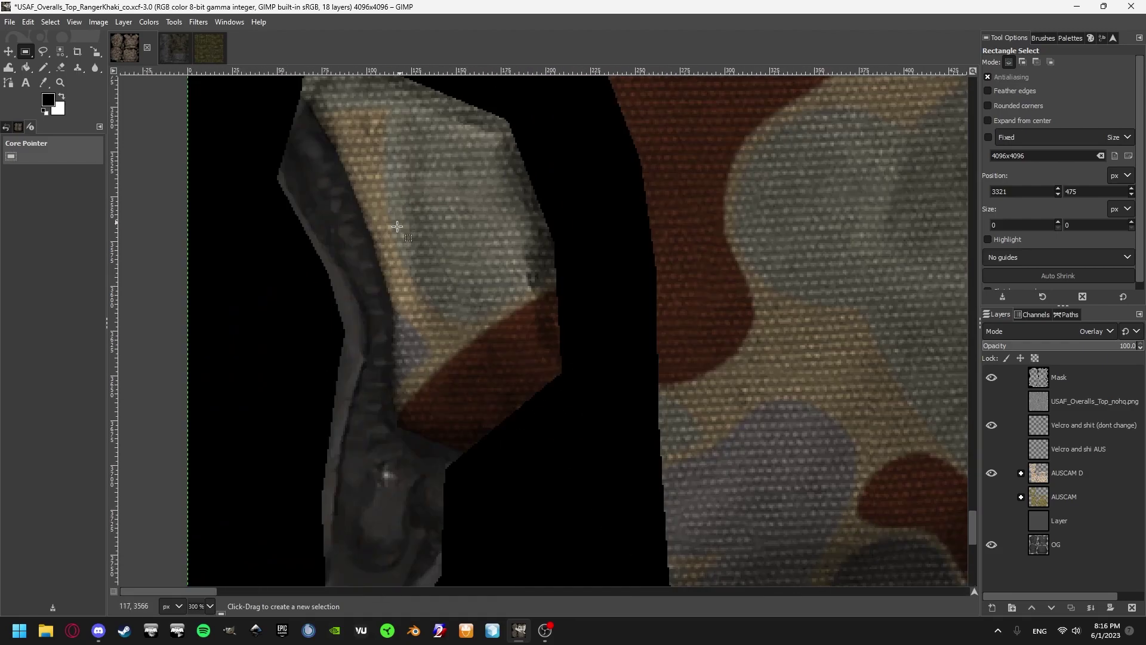
pyautogui.scroll(-4, 395, 236)
pyautogui.scroll(4, 396, 285)
pyautogui.scroll(-3, 396, 301)
pyautogui.scroll(3, 399, 280)
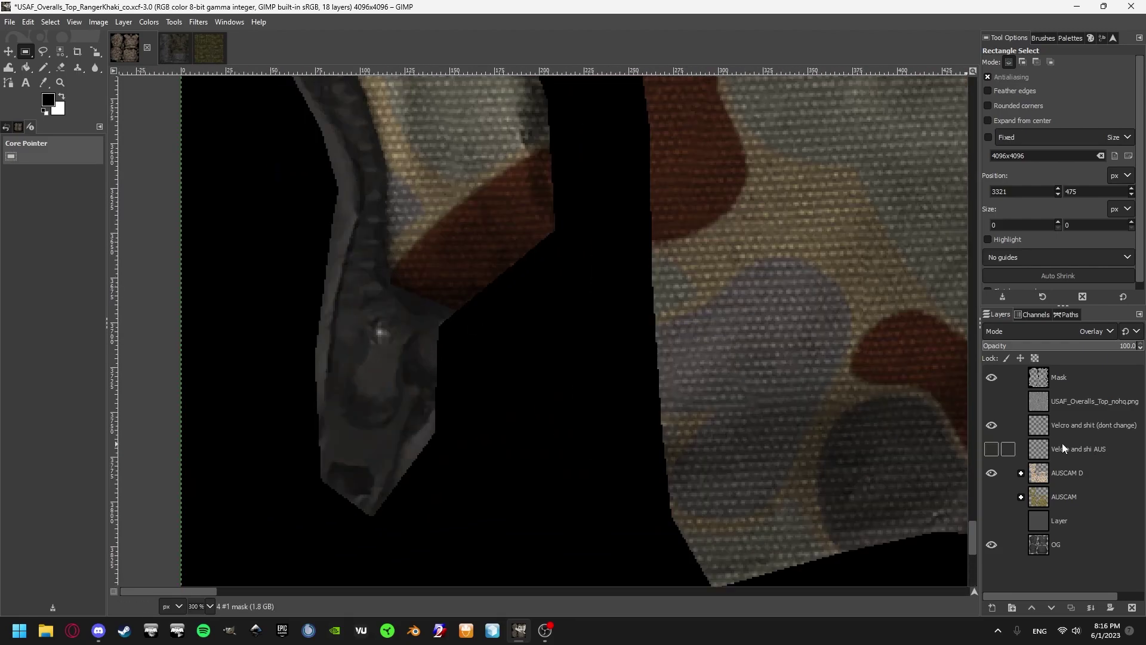
# Hide the AUSCAM D group, show the AUSCAM group and the "Velcro and shi AUS" layer, and expand AUSCAM.
pyautogui.click(986, 428)
pyautogui.hotkey('shift', 'ctrl', 'j')
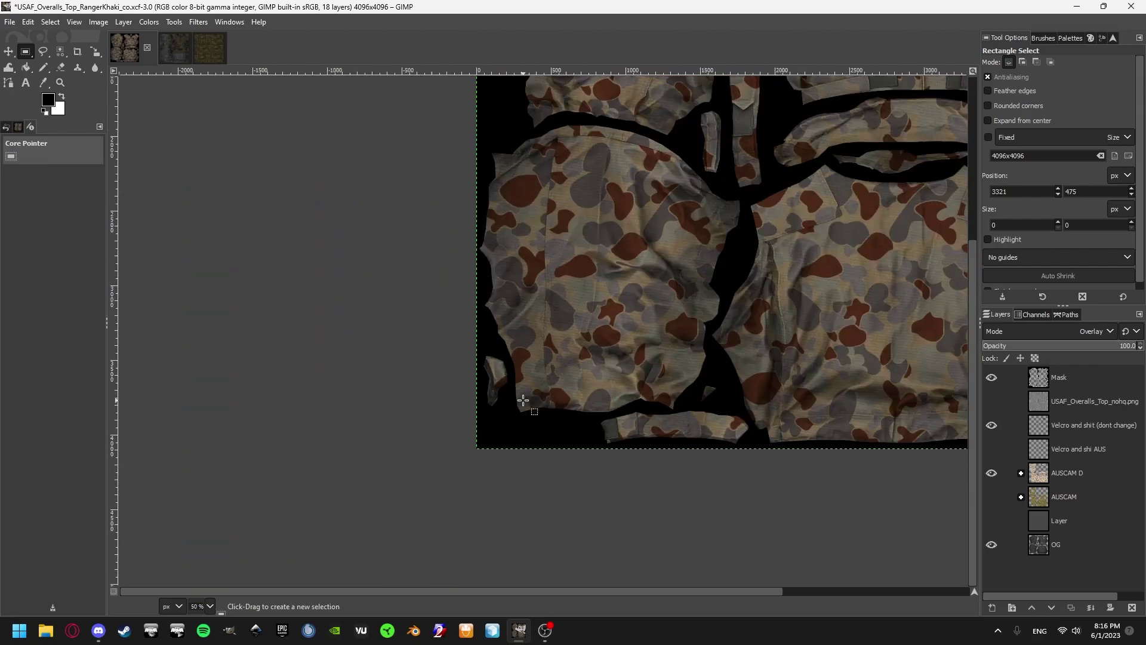
pyautogui.click(1021, 473)
pyautogui.scroll(-2, 1050, 417)
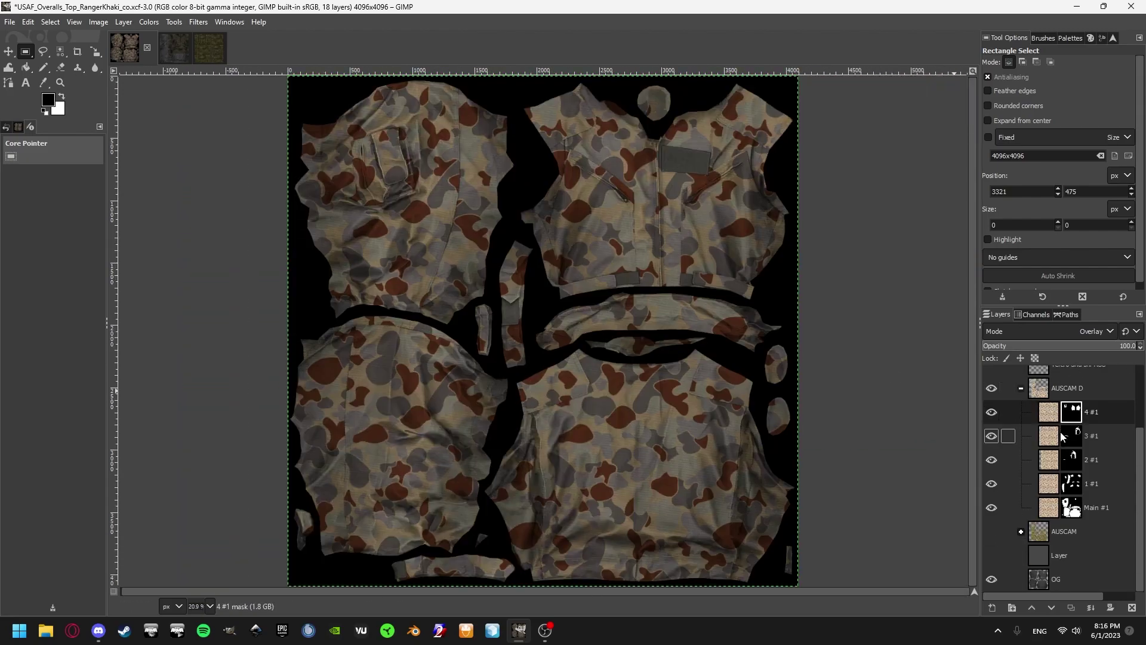
pyautogui.click(1020, 388)
pyautogui.click(991, 472)
pyautogui.click(991, 497)
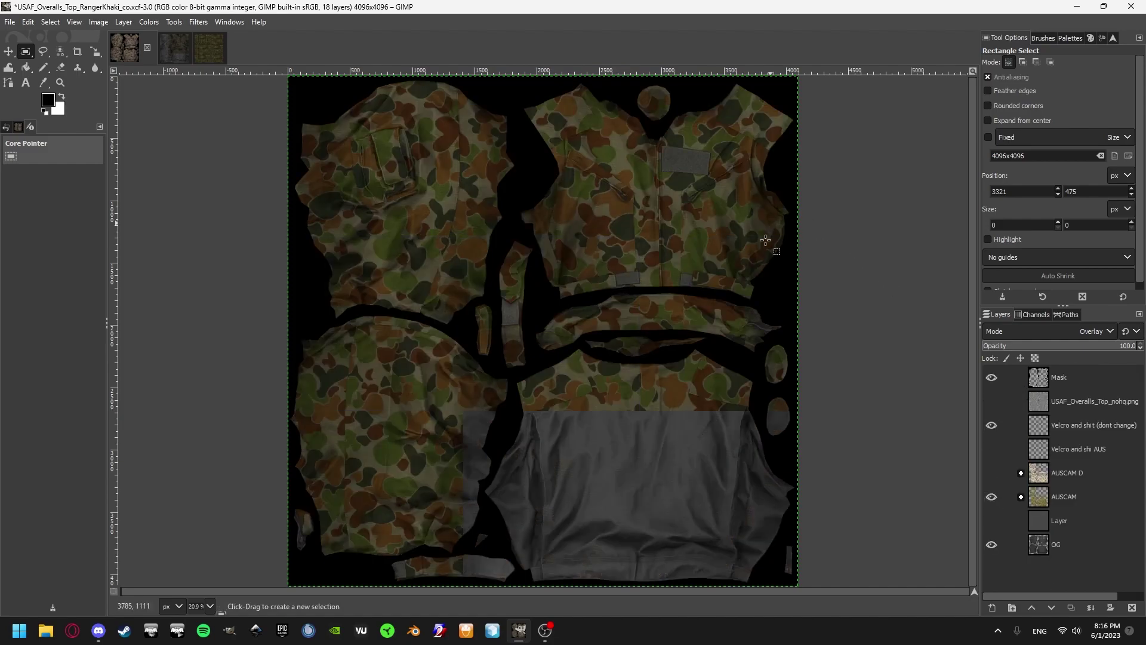
pyautogui.click(1021, 496)
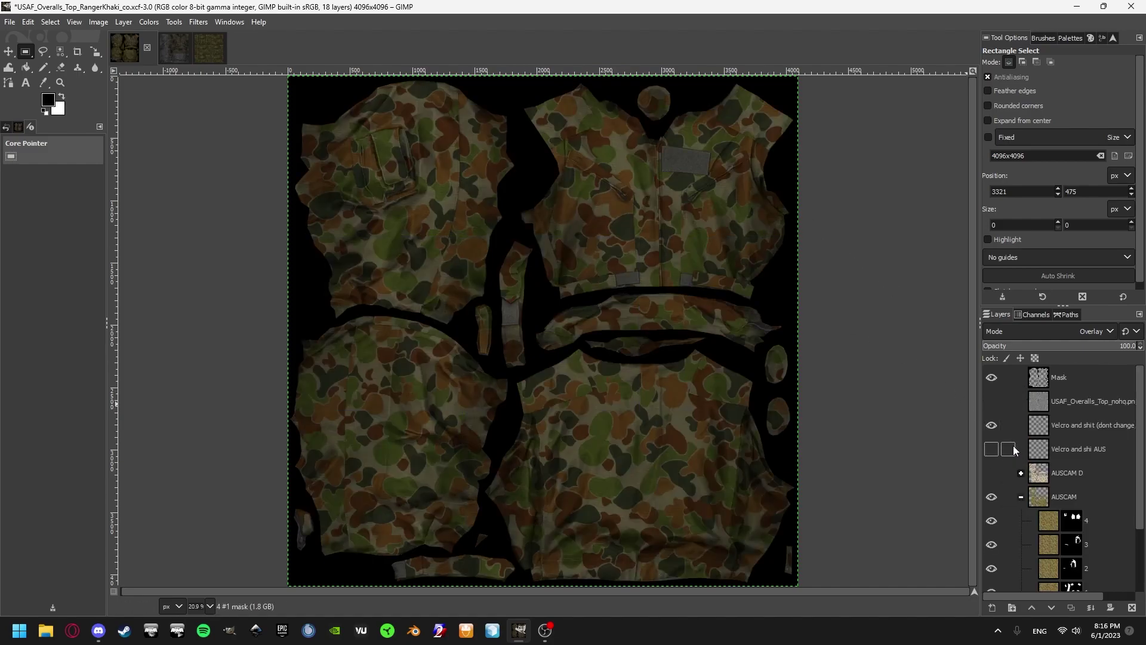
pyautogui.scroll(-3, 1023, 493)
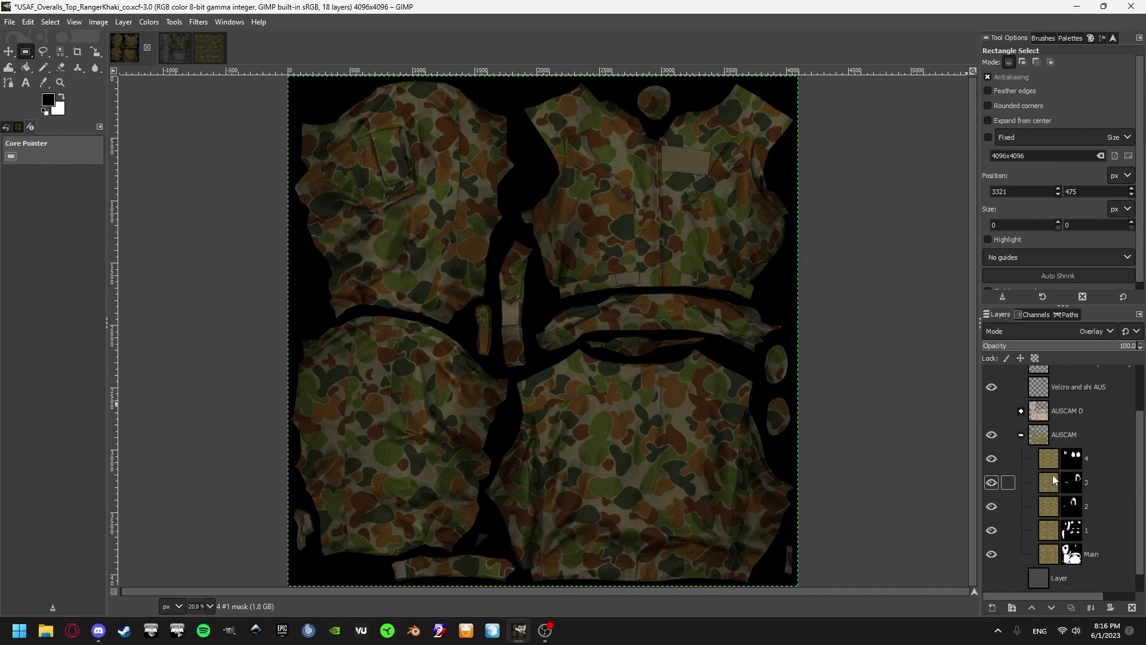
# Inspect the masks of AUSCAM layers 4, 3, 2 and 1 one by one, and hide layer 1 to check which panels it covers.
pyautogui.keyDown('alt'); pyautogui.click(1072, 468); pyautogui.keyUp('alt')
pyautogui.keyDown('alt'); pyautogui.click(1075, 483); pyautogui.keyUp('alt')
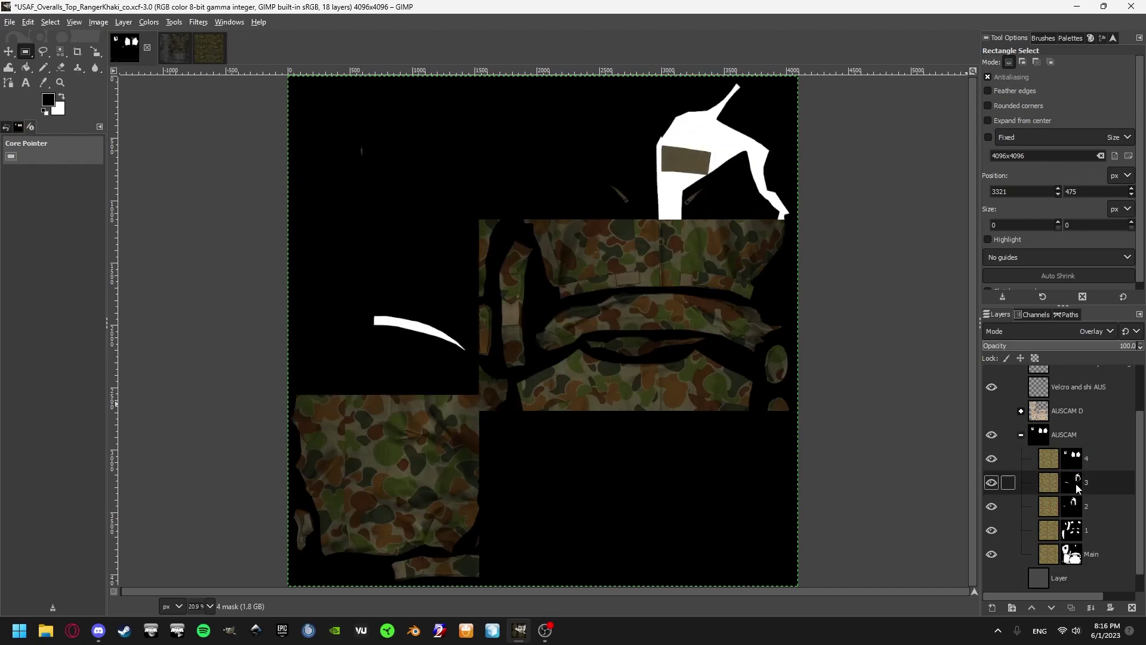
pyautogui.keyDown('alt'); pyautogui.click(1076, 485); pyautogui.keyUp('alt')
pyautogui.keyDown('alt'); pyautogui.click(1073, 507); pyautogui.keyUp('alt')
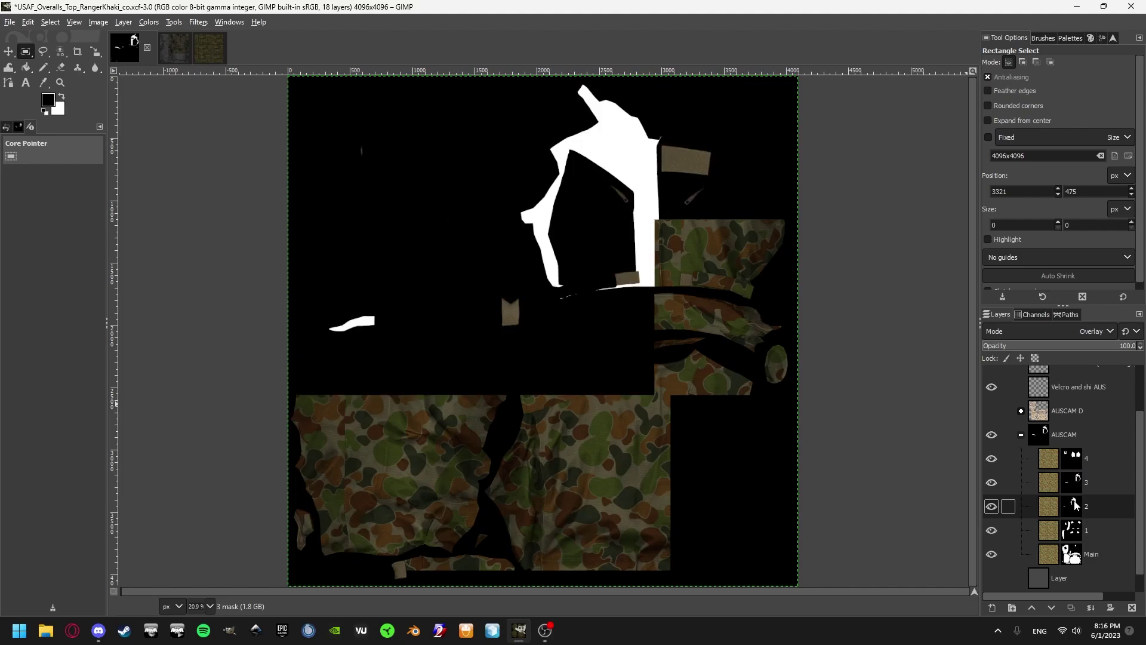
pyautogui.keyDown('alt'); pyautogui.click(1073, 530); pyautogui.keyUp('alt')
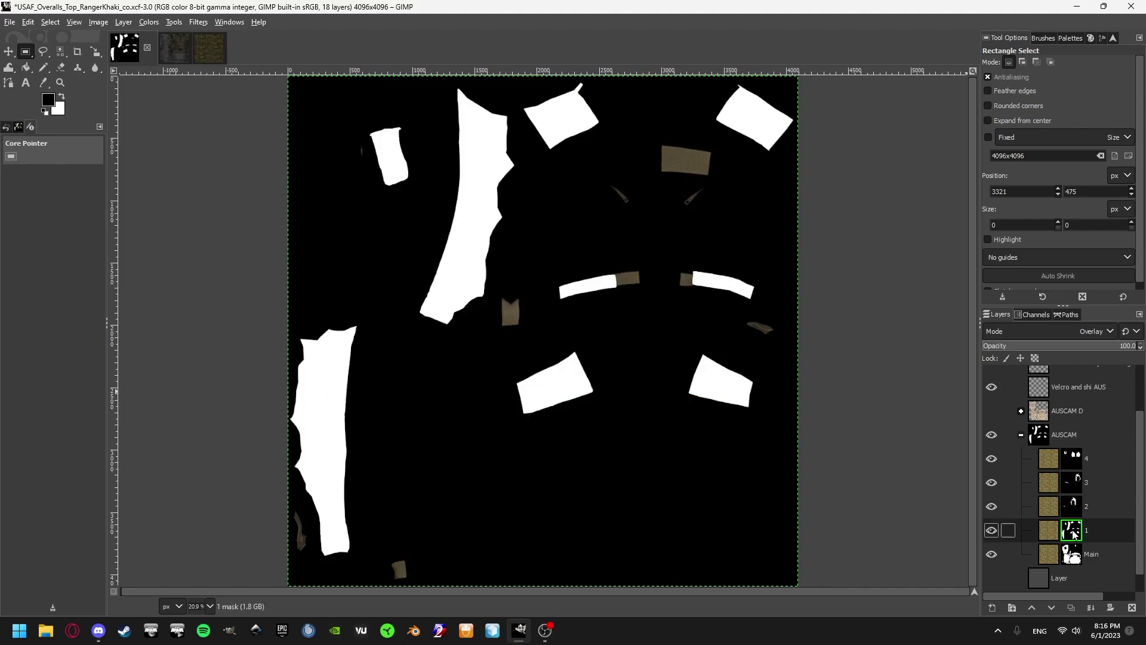
pyautogui.keyDown('alt'); pyautogui.click(1072, 531); pyautogui.keyUp('alt')
pyautogui.click(990, 530)
pyautogui.scroll(2, 465, 173)
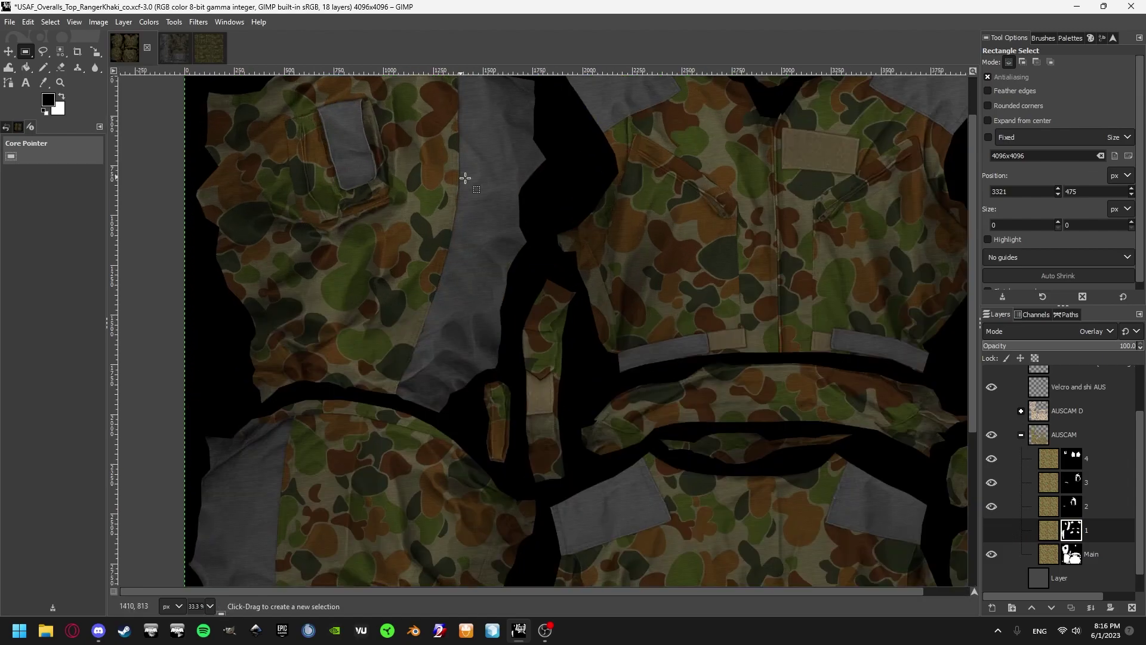
# Examine the sleeve, shoulder and waistband panels left without camouflage while AUSCAM layer 1 is hidden.
pyautogui.scroll(-2, 465, 177)
pyautogui.scroll(5, 552, 113)
pyautogui.scroll(-4, 614, 98)
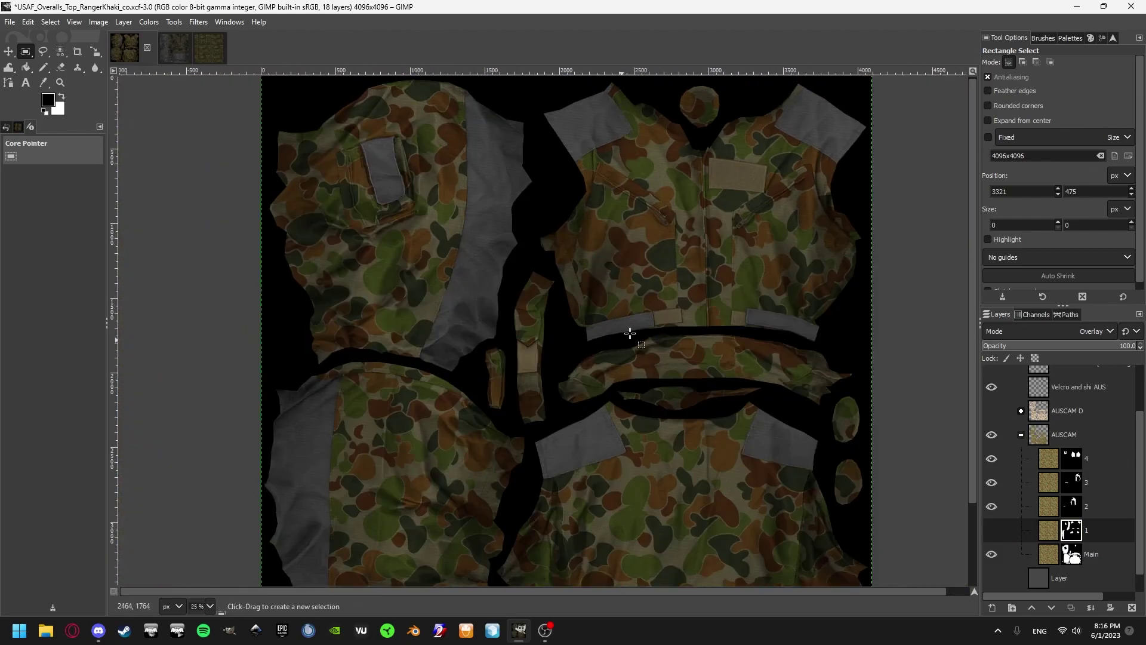
pyautogui.scroll(2, 499, 469)
pyautogui.scroll(-4, 440, 463)
pyautogui.scroll(6, 486, 333)
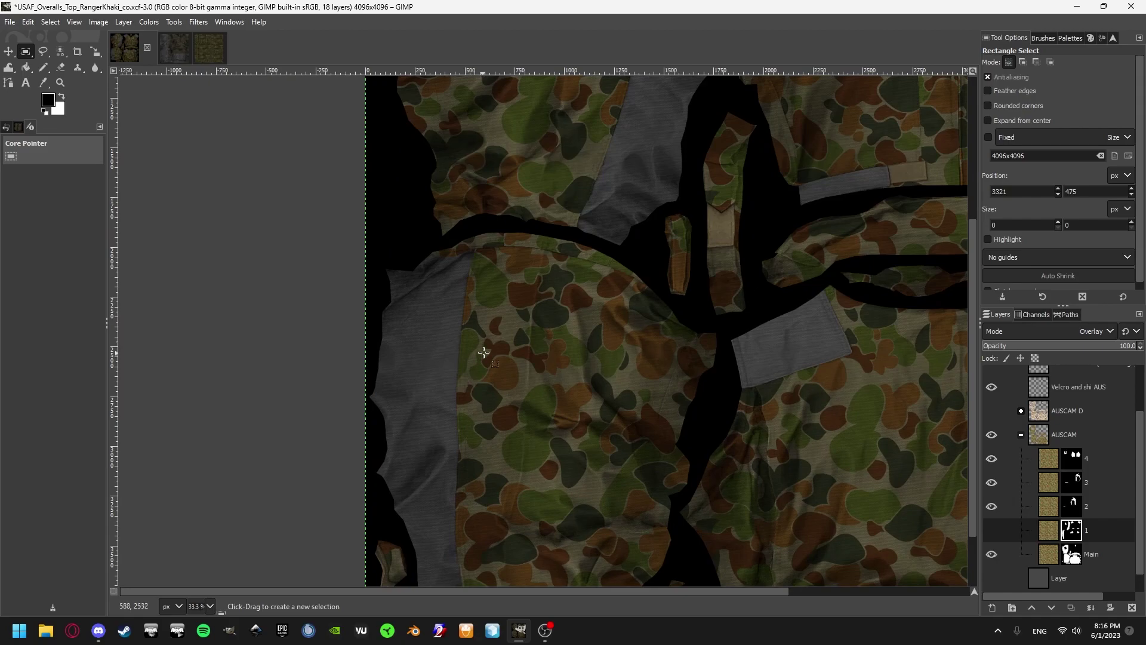
pyautogui.scroll(-1, 513, 127)
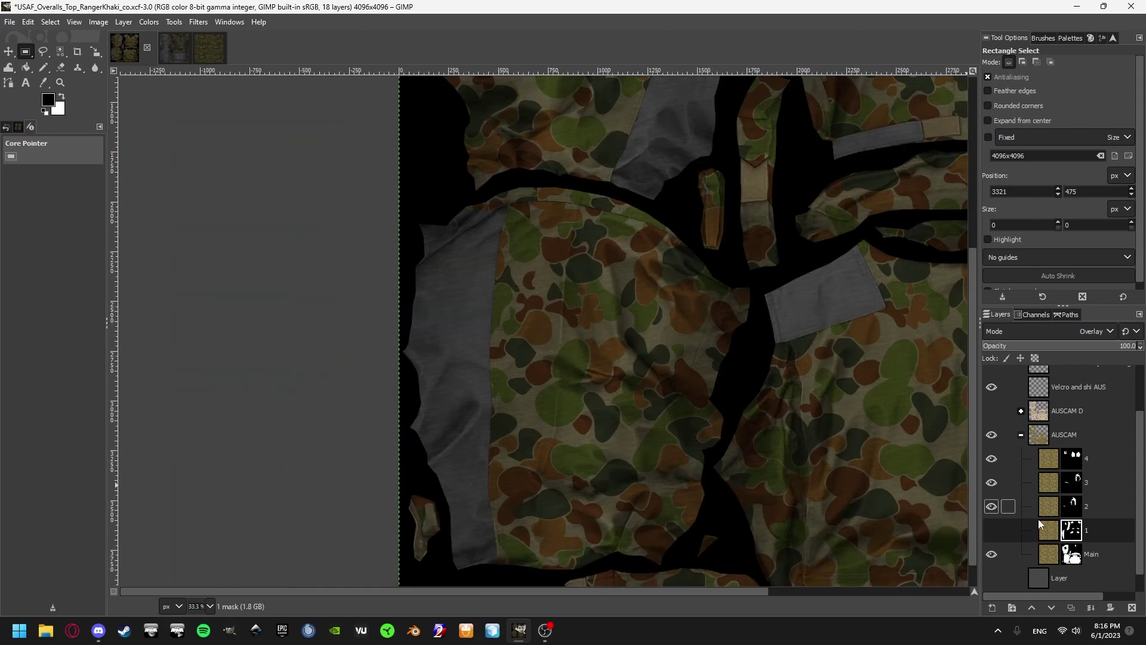
# Toggle the AUSCAM group off and on, and examine the uncovered shoulder patch on the back piece up close.
pyautogui.click(992, 435)
pyautogui.scroll(5, 484, 295)
pyautogui.click(991, 435)
pyautogui.scroll(-7, 378, 297)
pyautogui.scroll(4, 630, 173)
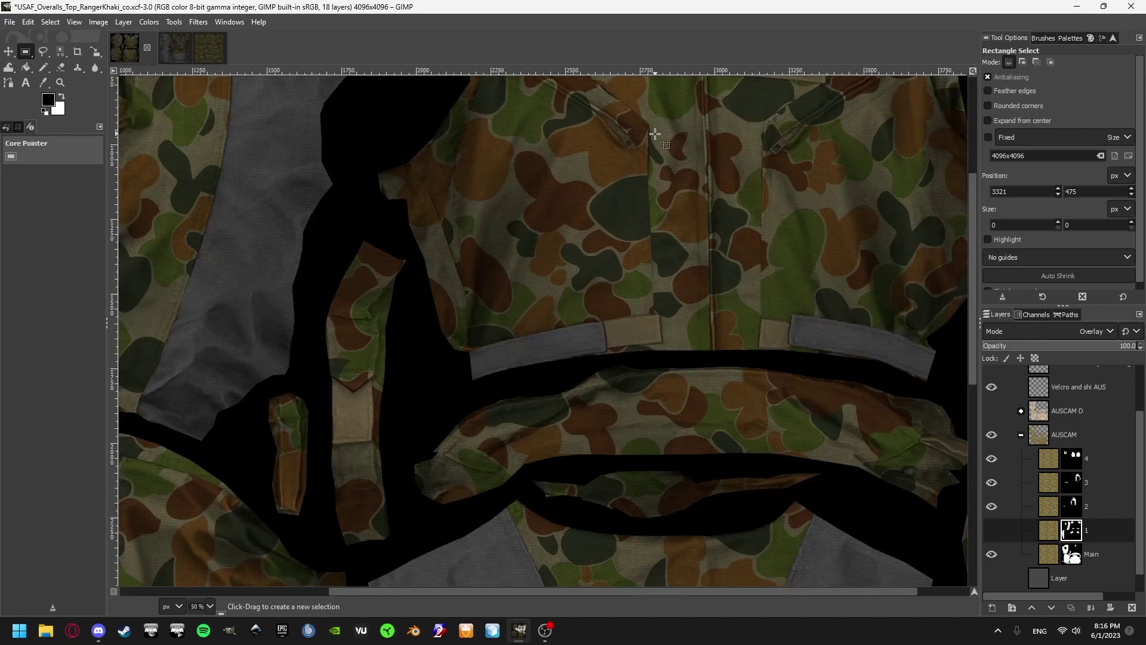
pyautogui.scroll(-4, 628, 242)
pyautogui.scroll(5, 590, 318)
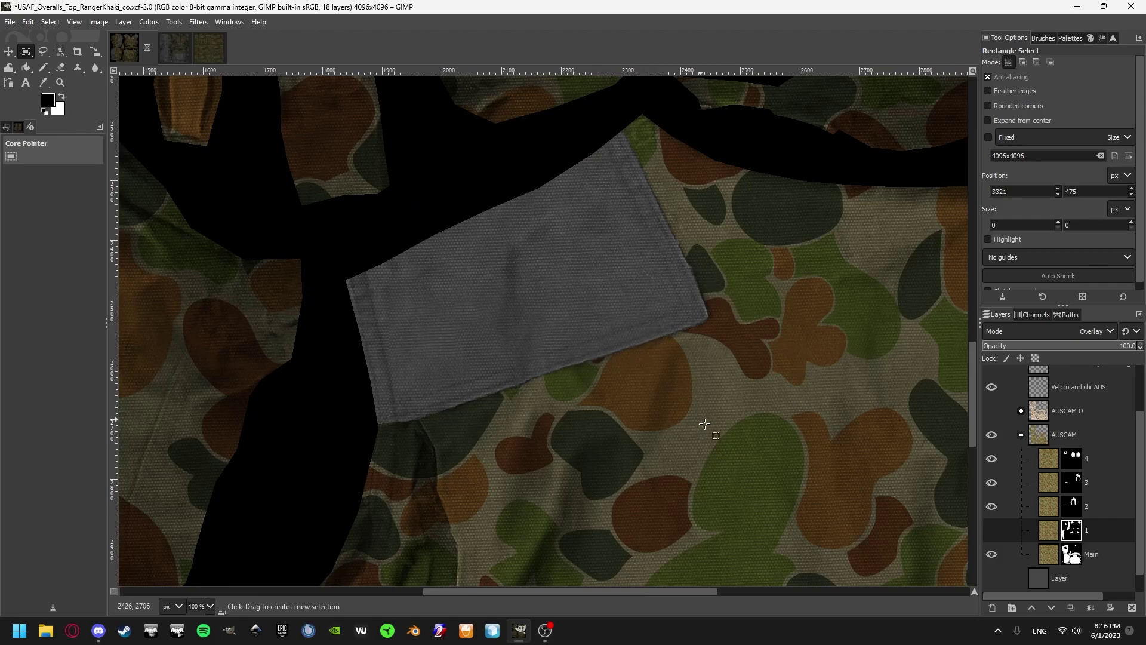
# Show AUSCAM layer 1 again and check its mask over the back piece's shoulder patch.
pyautogui.click(991, 530)
pyautogui.keyDown('alt'); pyautogui.click(1070, 529); pyautogui.keyUp('alt')
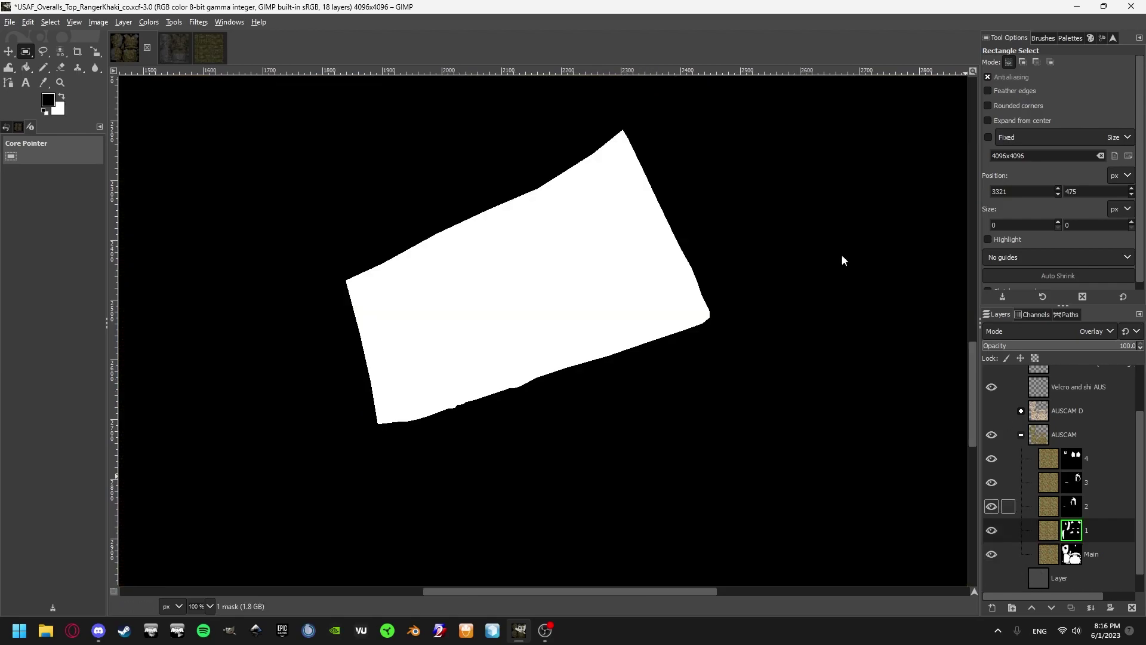
pyautogui.keyDown('alt'); pyautogui.click(1070, 529); pyautogui.keyUp('alt')
# Examine the complete camouflage coverage across the whole jacket texture with all AUSCAM layers shown.
pyautogui.scroll(-5, 545, 328)
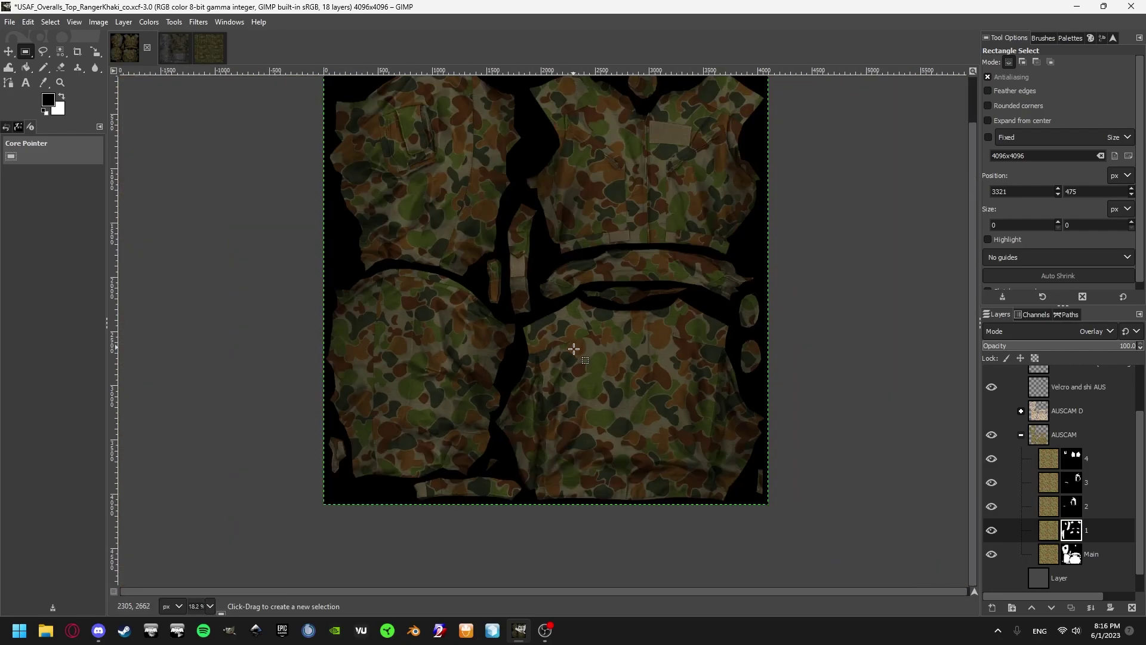
pyautogui.scroll(-2, 545, 334)
pyautogui.scroll(2, 490, 316)
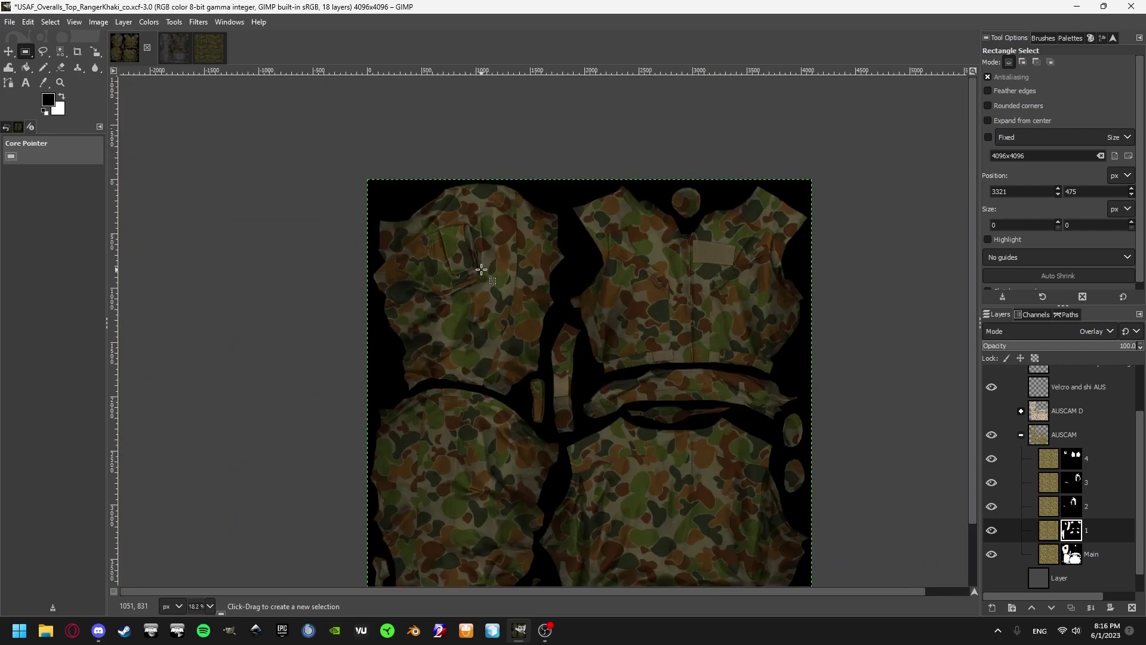
pyautogui.scroll(-1, 585, 280)
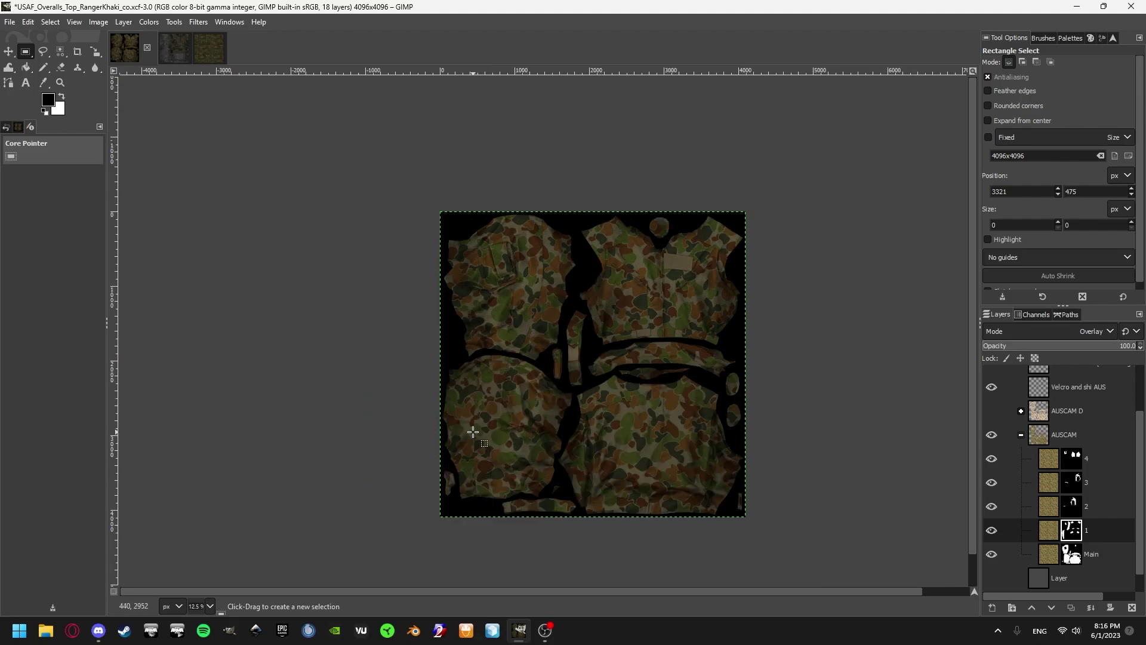
pyautogui.scroll(1, 472, 431)
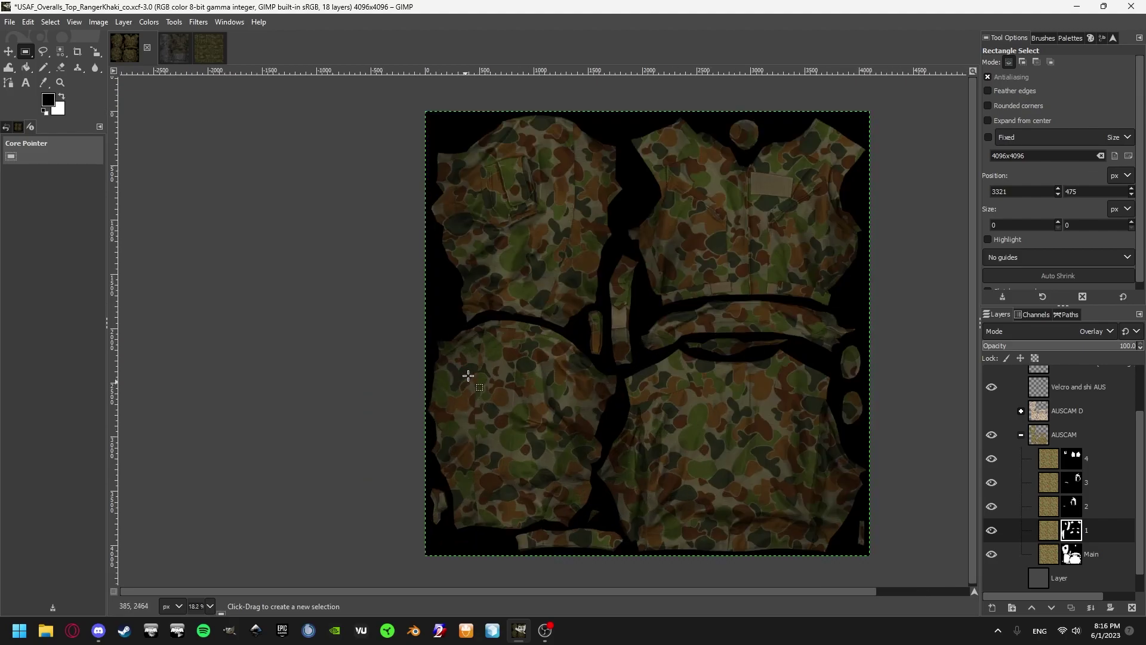
pyautogui.scroll(2, 469, 370)
pyautogui.scroll(-2, 484, 306)
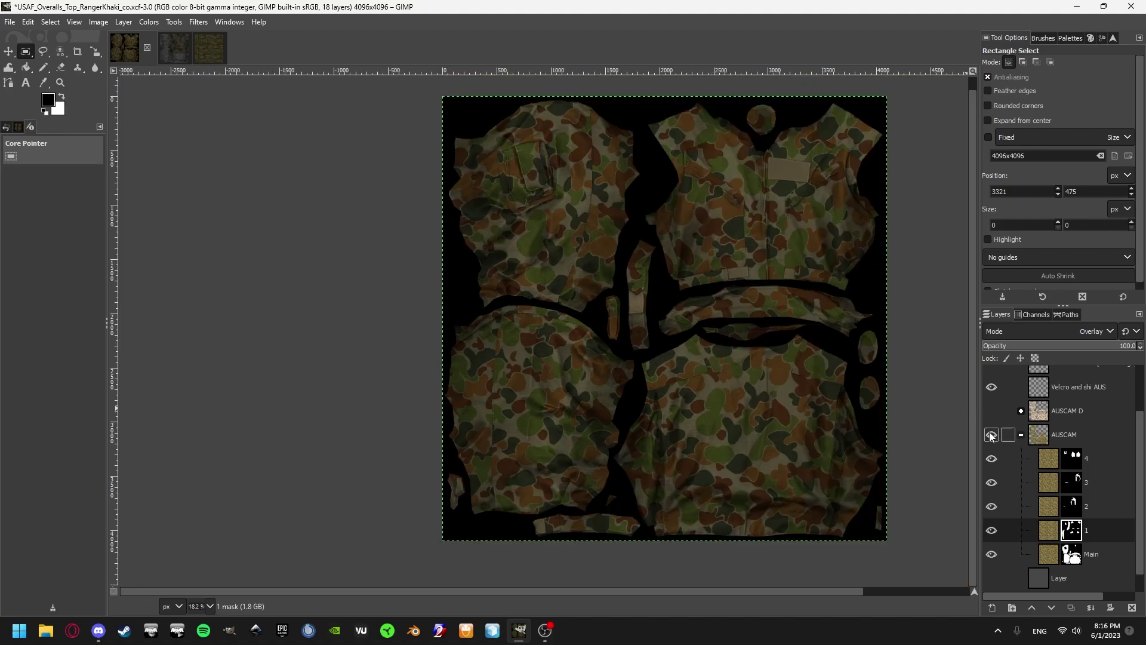
# Hide AUSCAM layers 4, 3, 2 and 1 and disable the Main layer's mask.
pyautogui.click(1056, 553)
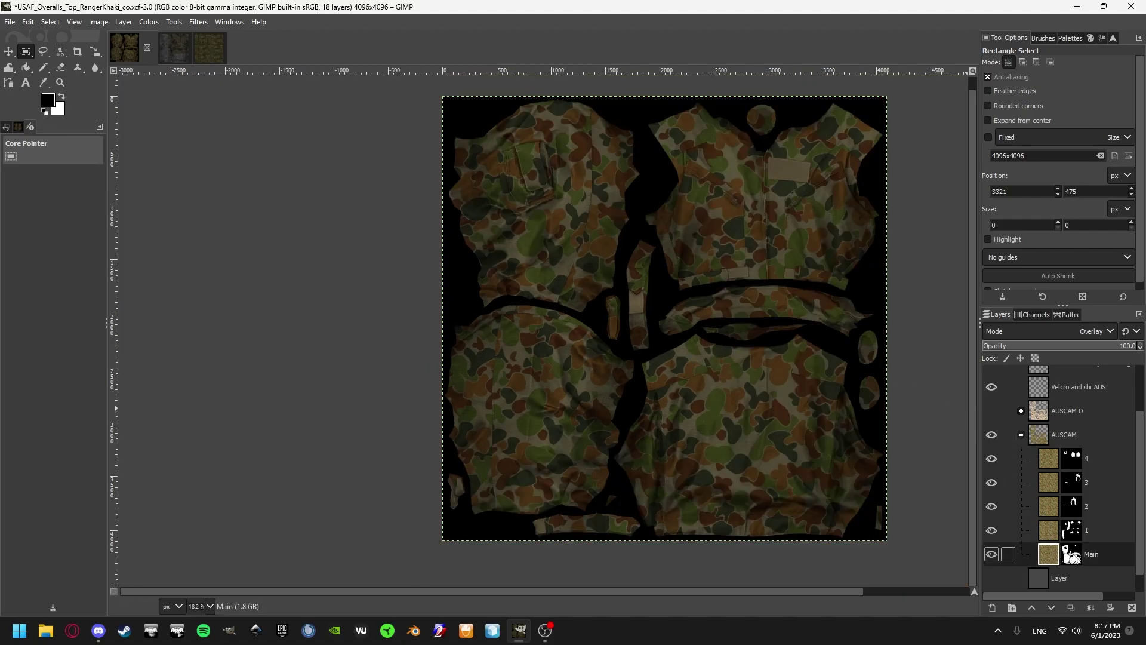
pyautogui.click(992, 460)
pyautogui.click(991, 482)
pyautogui.click(992, 507)
pyautogui.click(991, 530)
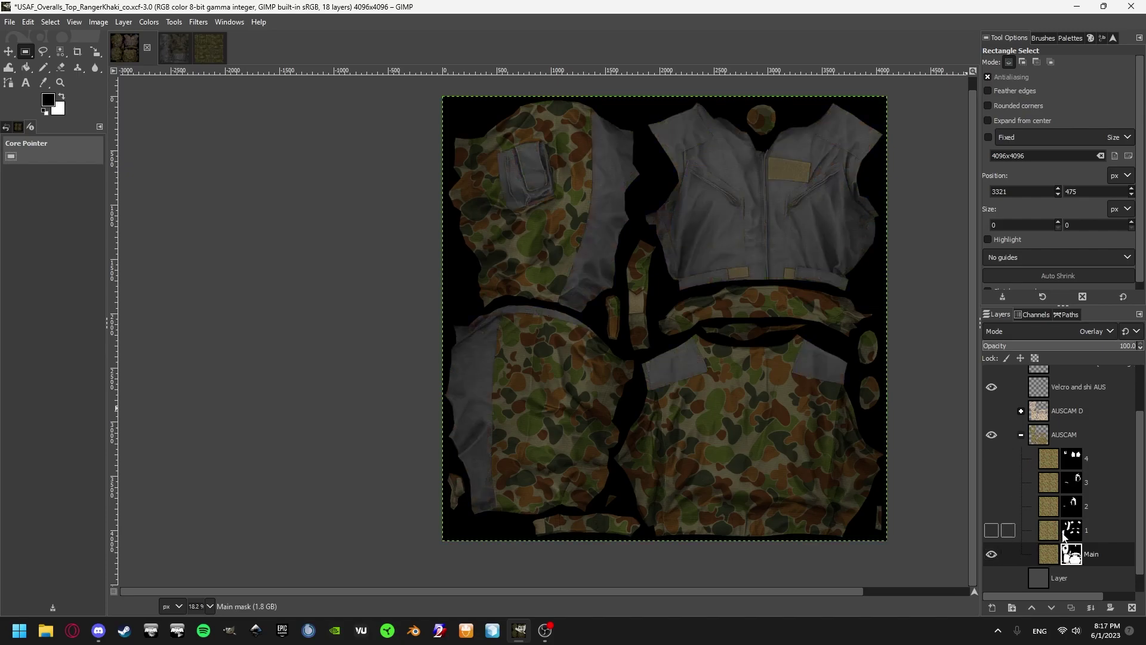
pyautogui.click(1074, 557)
pyautogui.keyDown('ctrl'); pyautogui.click(1072, 554); pyautogui.keyUp('ctrl')
# Set the Main layer's blend mode to Normal, outline repeated green shapes with rectangular selections, and clear the selection.
pyautogui.click(1074, 331)
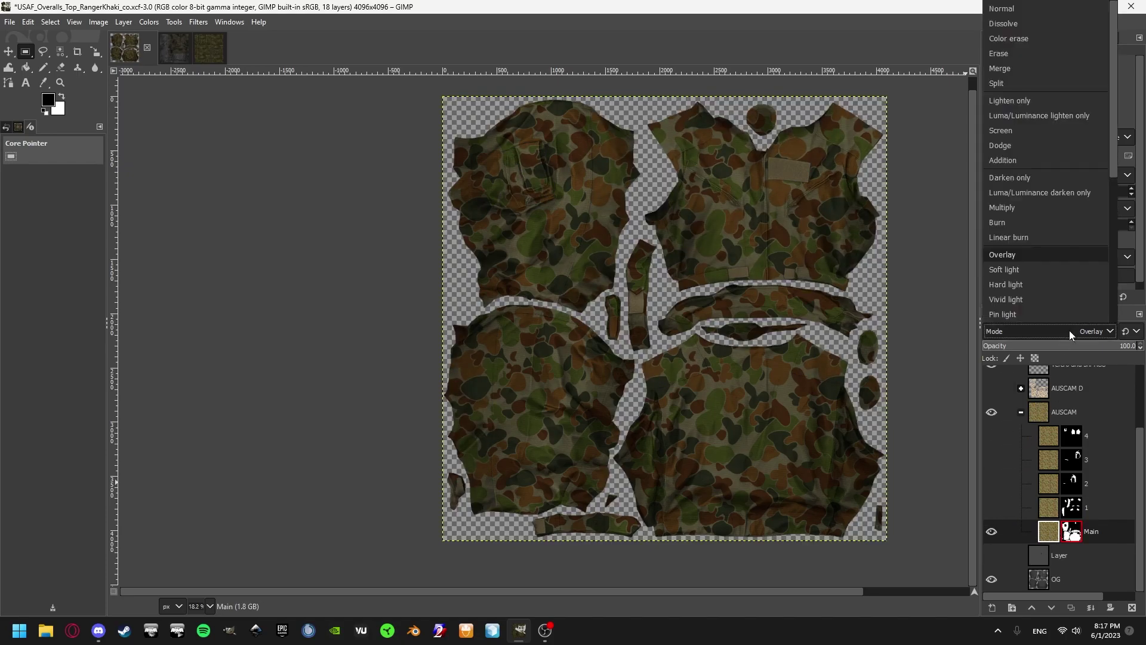
pyautogui.click(996, 9)
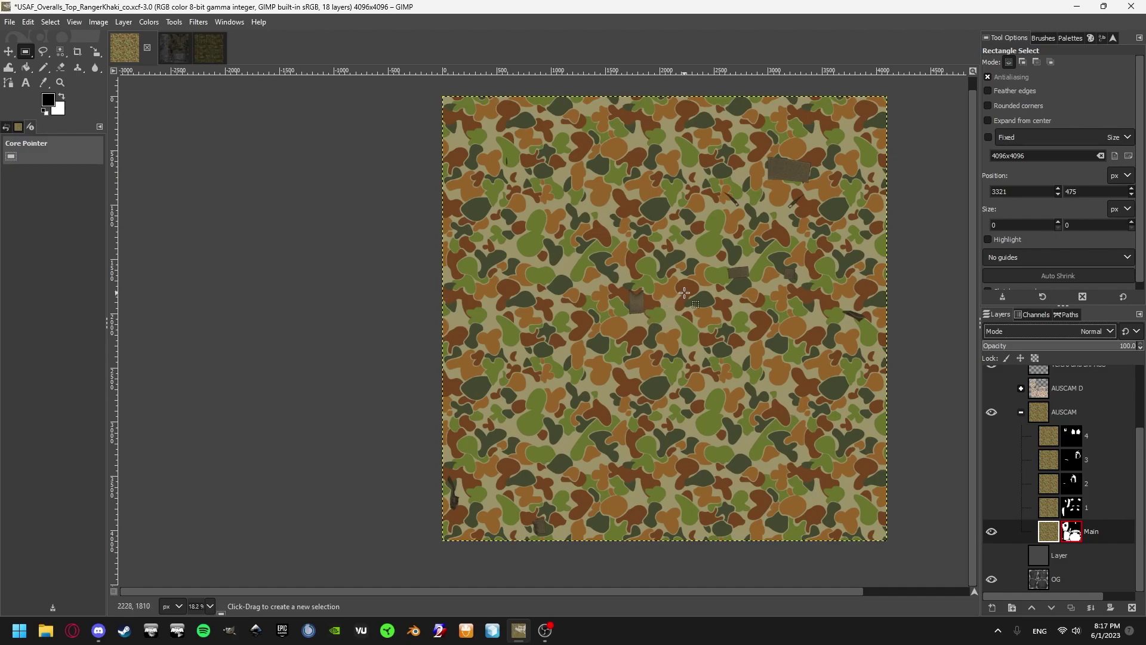
pyautogui.moveTo(693, 206); pyautogui.dragTo(729, 261)
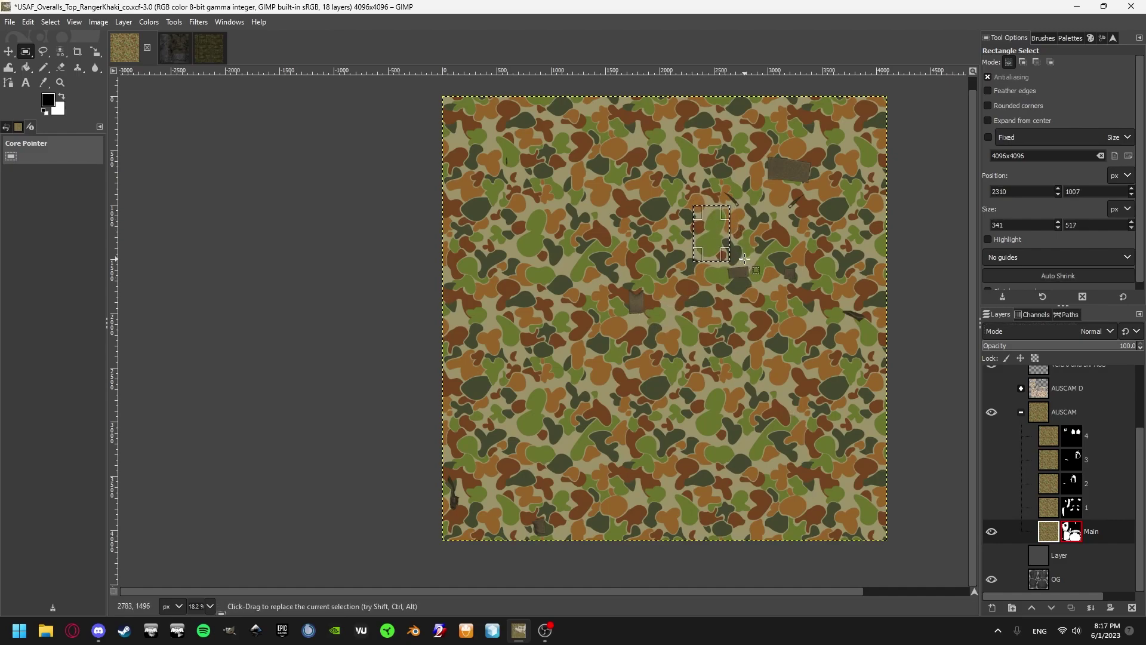
pyautogui.moveTo(506, 202); pyautogui.dragTo(554, 263)
pyautogui.moveTo(697, 392); pyautogui.dragTo(716, 417)
pyautogui.click(898, 371)
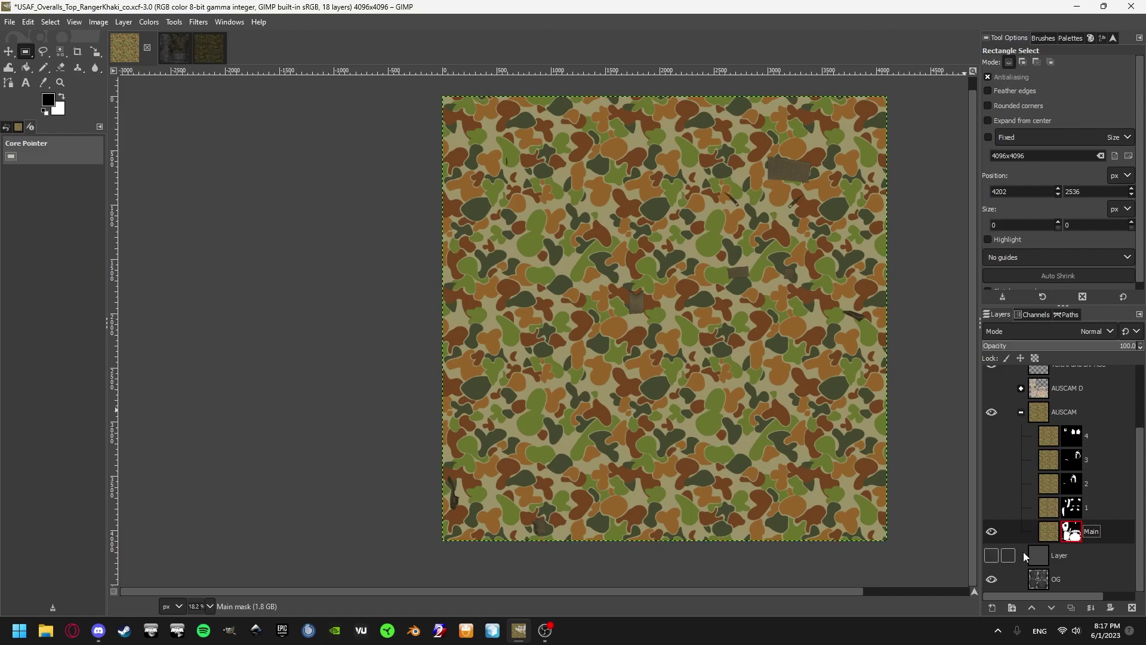
# Return the Main layer to Overlay mode with its mask enabled and show AUSCAM layers 1 to 4.
pyautogui.click(1077, 332)
pyautogui.click(1010, 257)
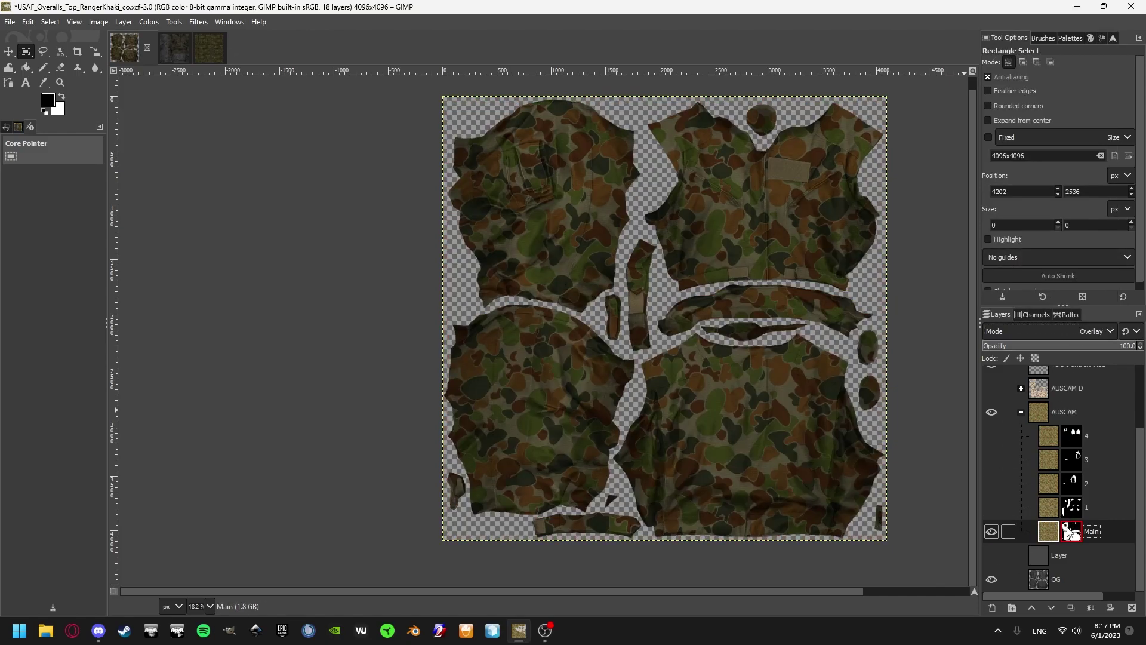
pyautogui.moveTo(993, 519); pyautogui.dragTo(995, 437)
# Examine how the pattern offsets break up at the seams of the sleeve, back and front pieces, ending on the whole texture.
pyautogui.scroll(3, 494, 373)
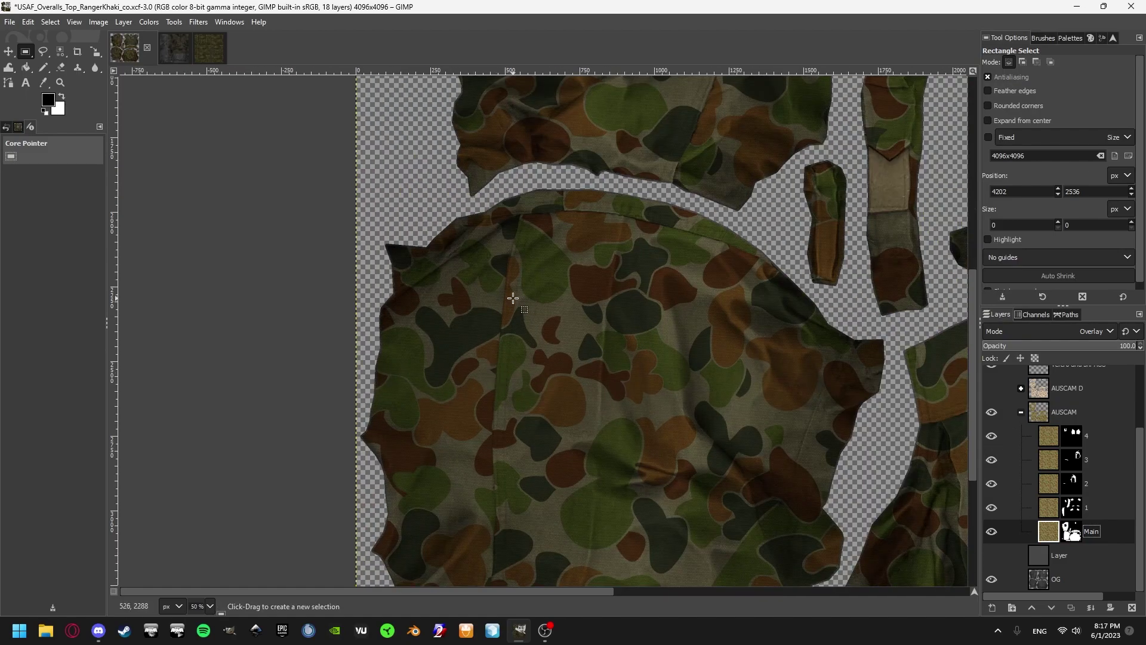
pyautogui.scroll(-3, 512, 298)
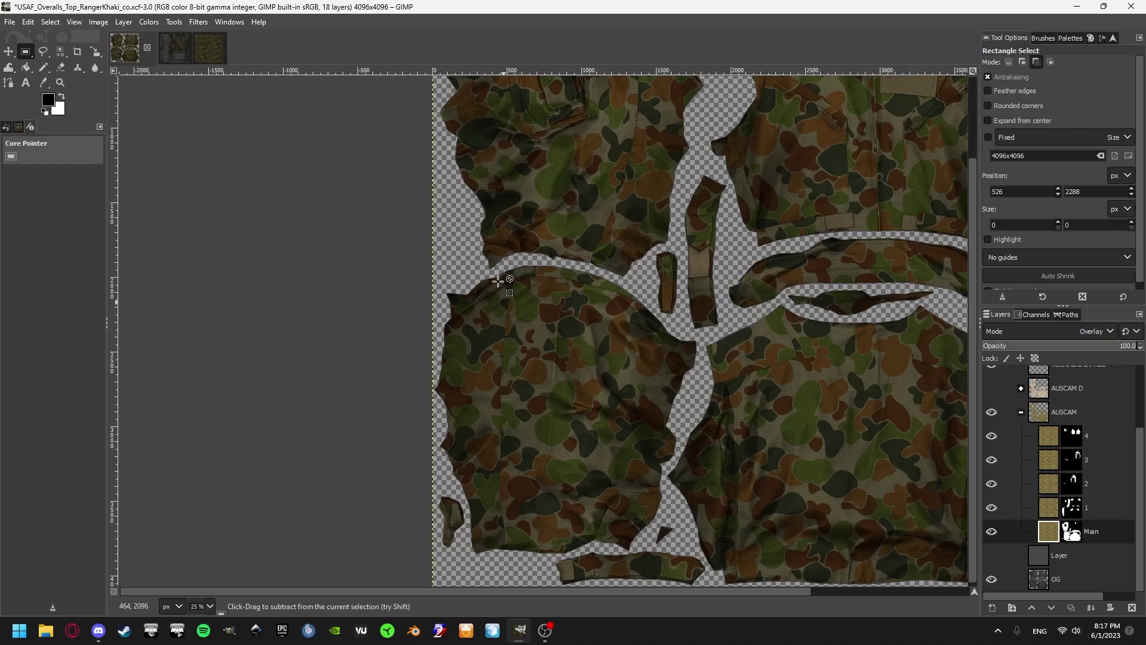
pyautogui.scroll(5, 496, 546)
pyautogui.scroll(-5, 463, 507)
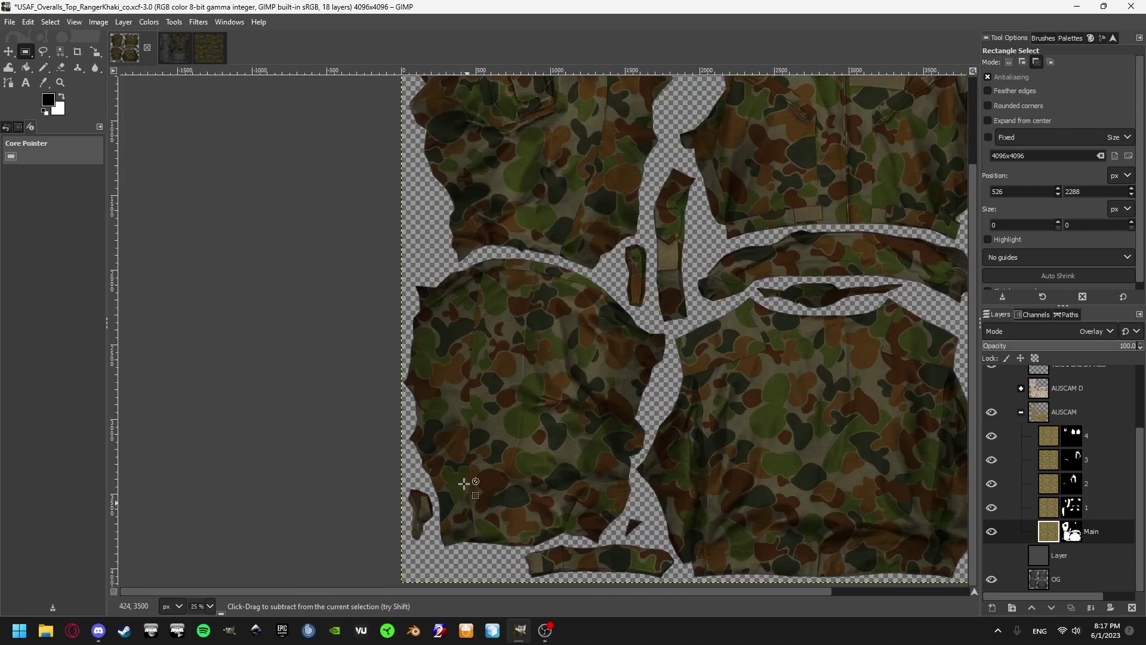
pyautogui.scroll(2, 478, 294)
pyautogui.scroll(-2, 486, 286)
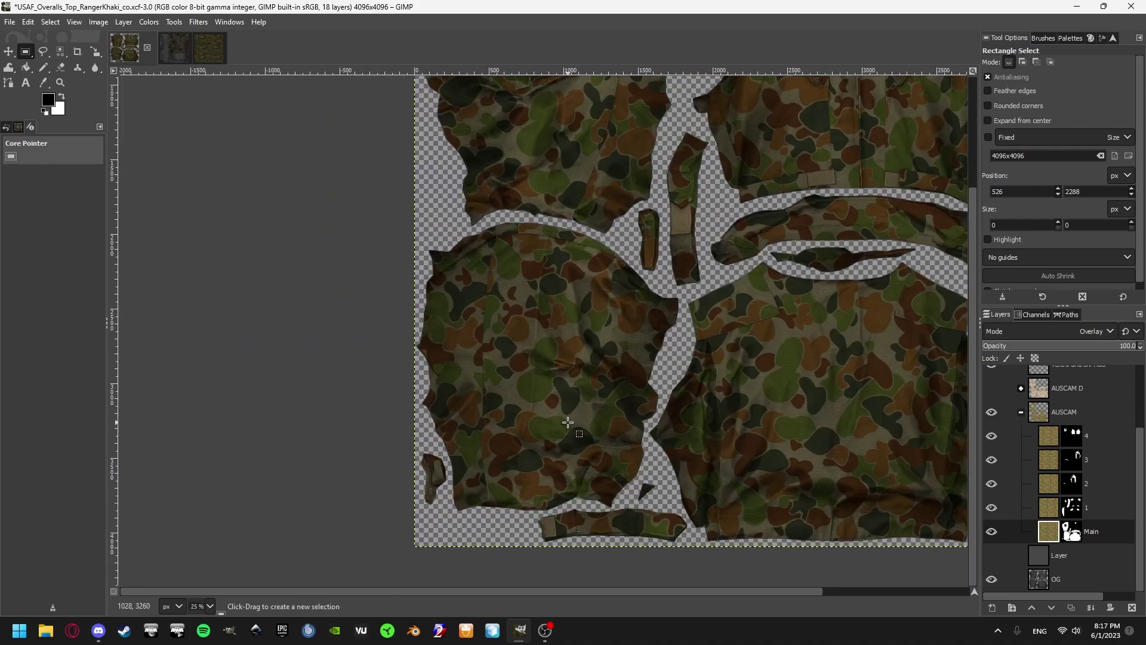
pyautogui.scroll(-1, 543, 416)
pyautogui.scroll(1, 700, 364)
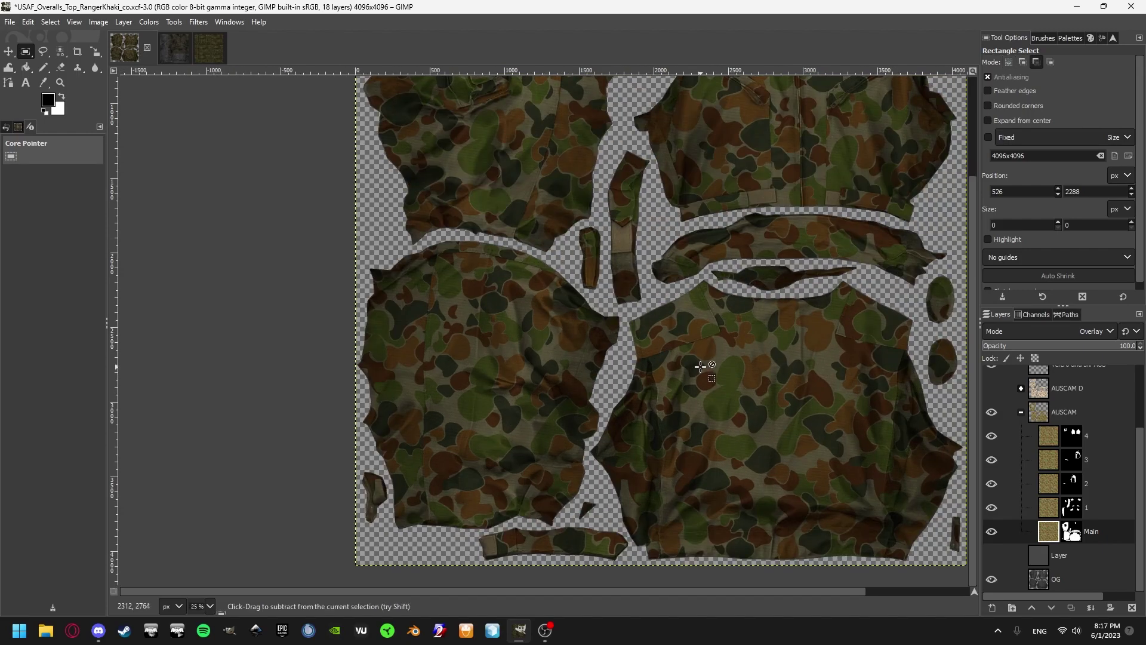
pyautogui.scroll(-2, 615, 374)
pyautogui.scroll(3, 679, 205)
pyautogui.scroll(1, 682, 208)
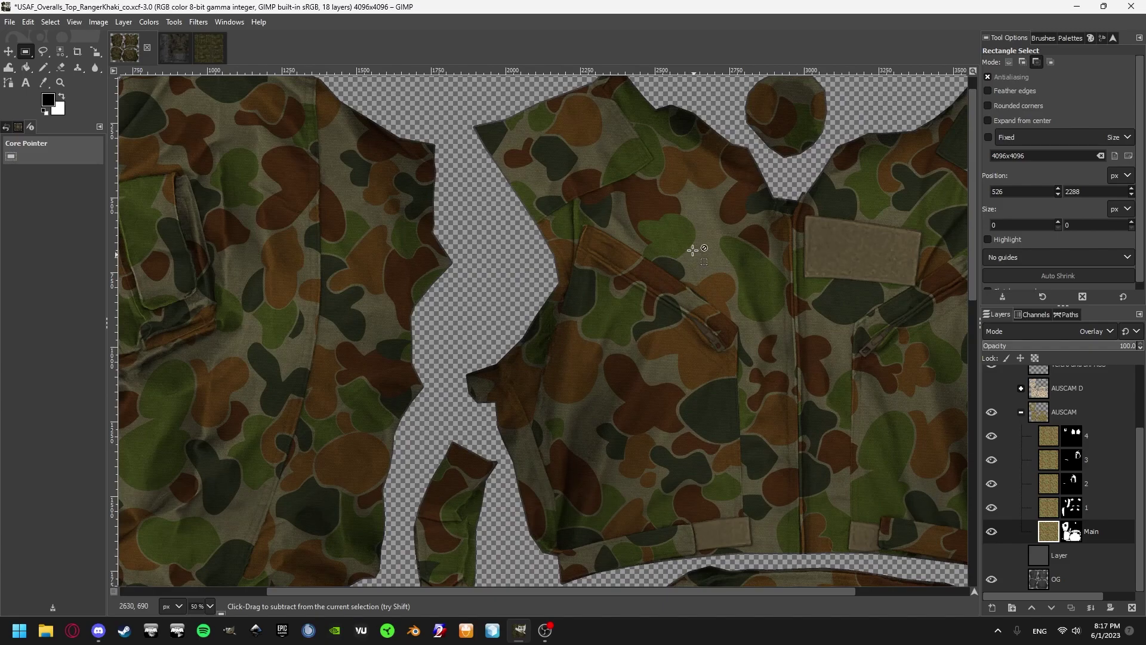
pyautogui.scroll(-2, 681, 230)
pyautogui.hotkey('shift', 'ctrl', 'j')
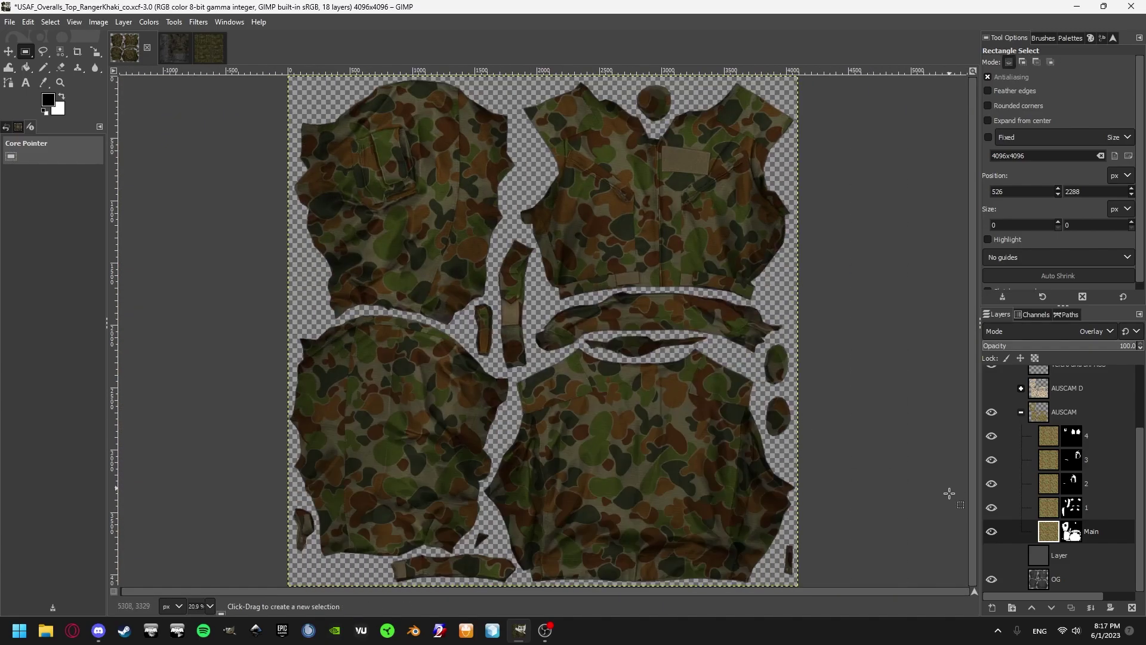
# Select the Mask layer and switch it on and off to compare the background around the pieces.
pyautogui.scroll(3, 1017, 448)
pyautogui.click(1017, 373)
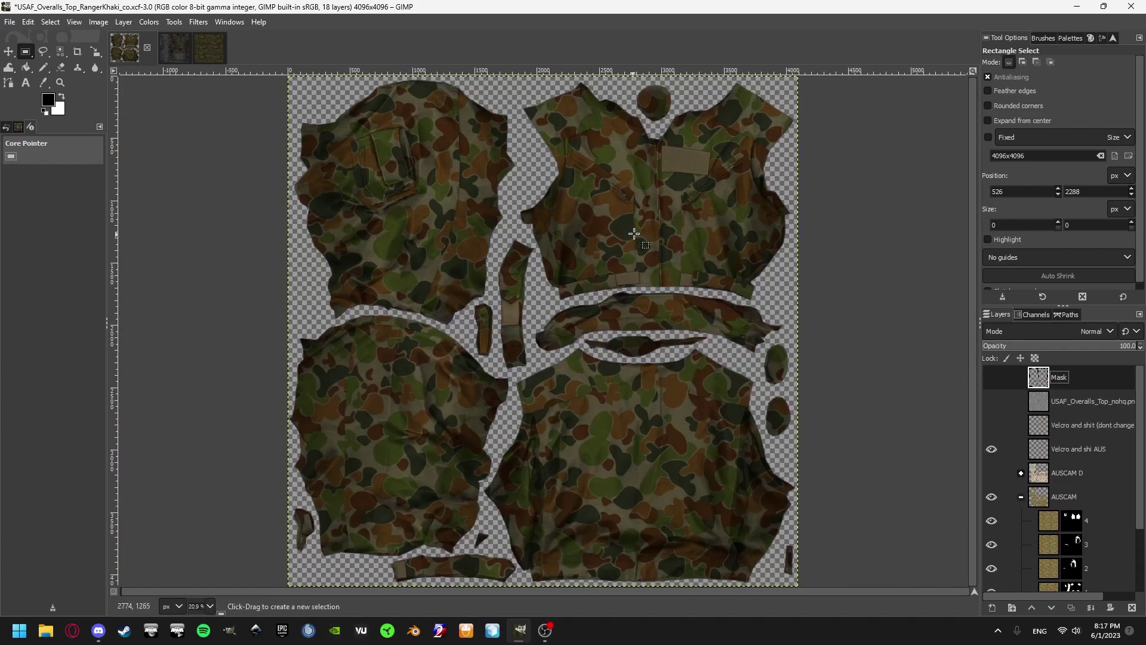
pyautogui.click(992, 379)
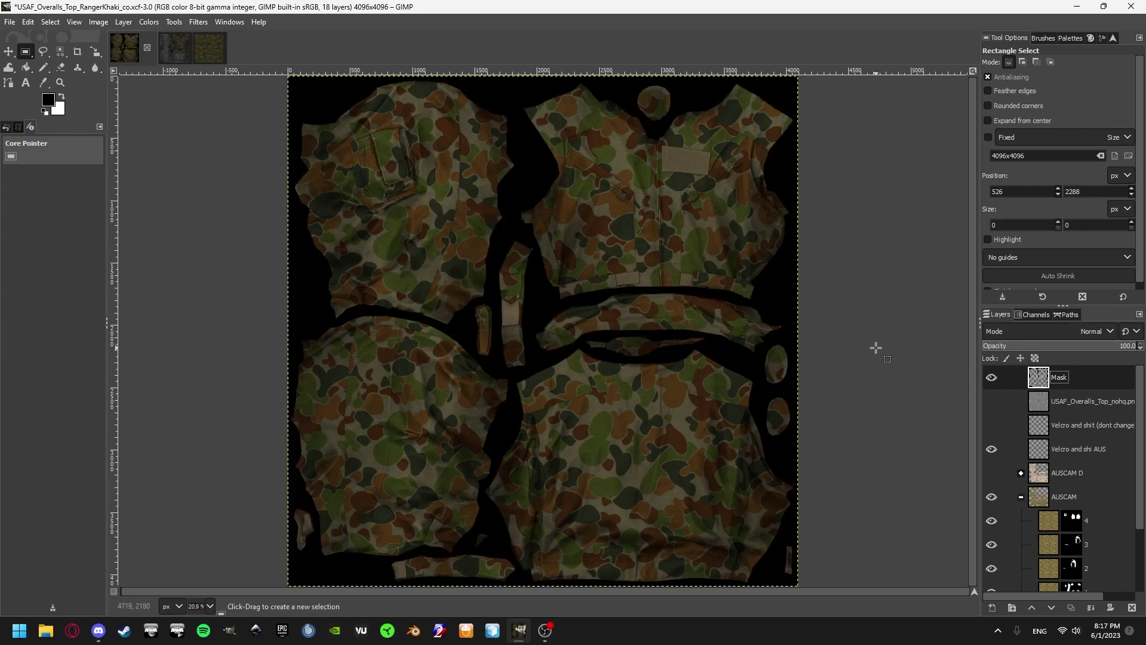
pyautogui.click(992, 378)
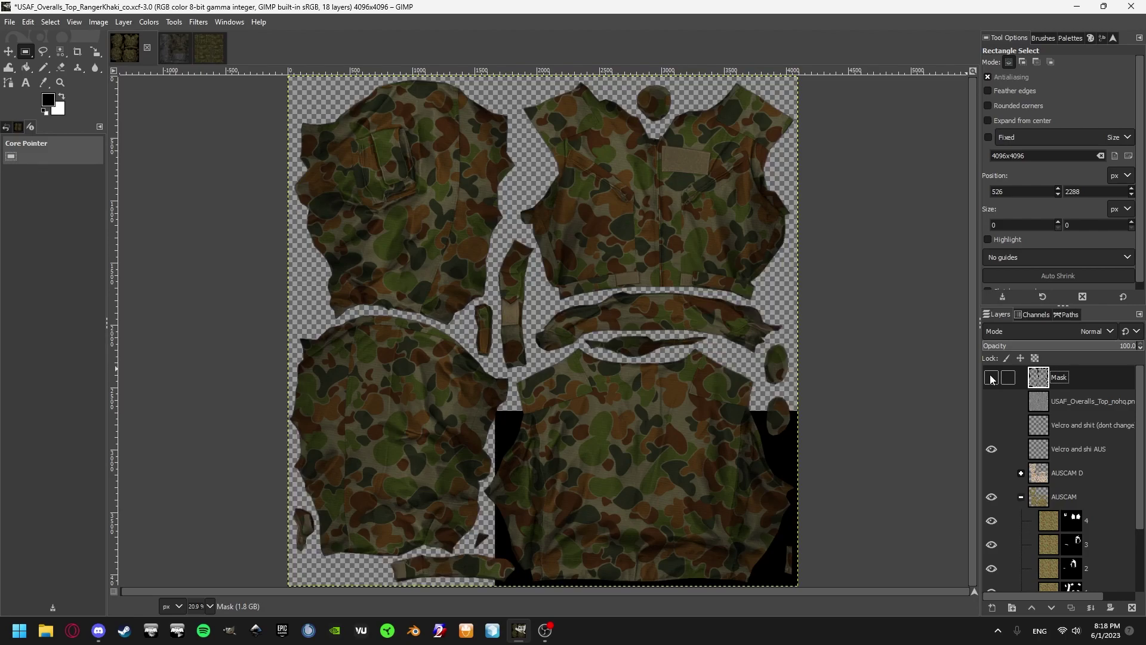
# Collapse the AUSCAM group and toggle the Mask layer repeatedly to compare the background, leaving it visible.
pyautogui.scroll(-3, 1025, 425)
pyautogui.click(1020, 412)
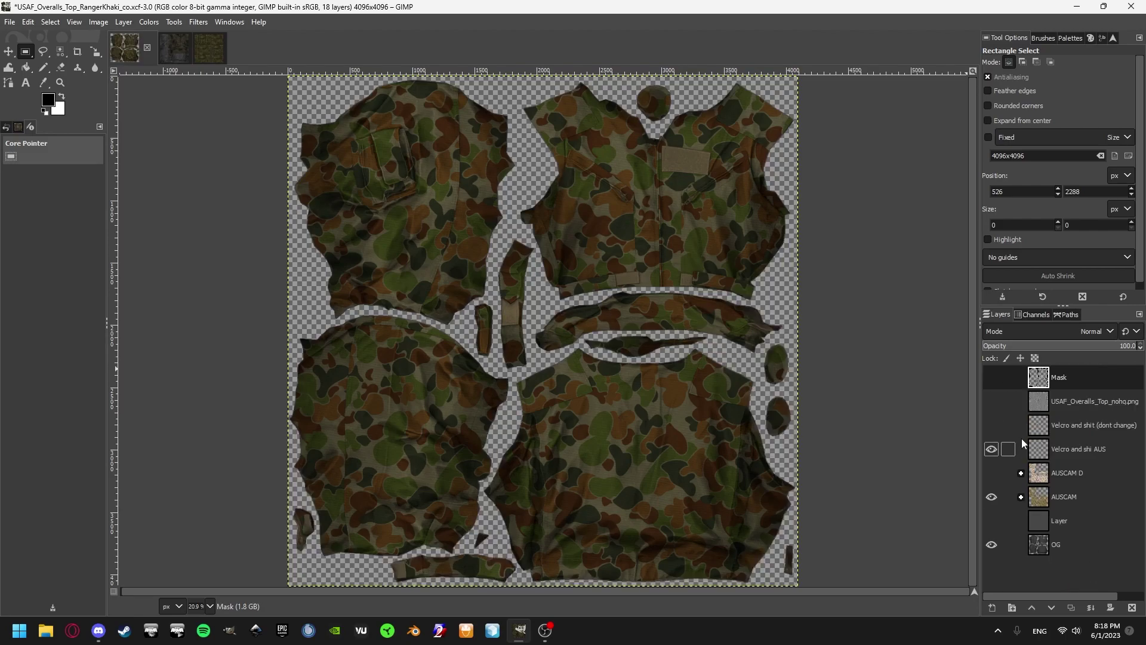
pyautogui.click(992, 377)
pyautogui.click(991, 377)
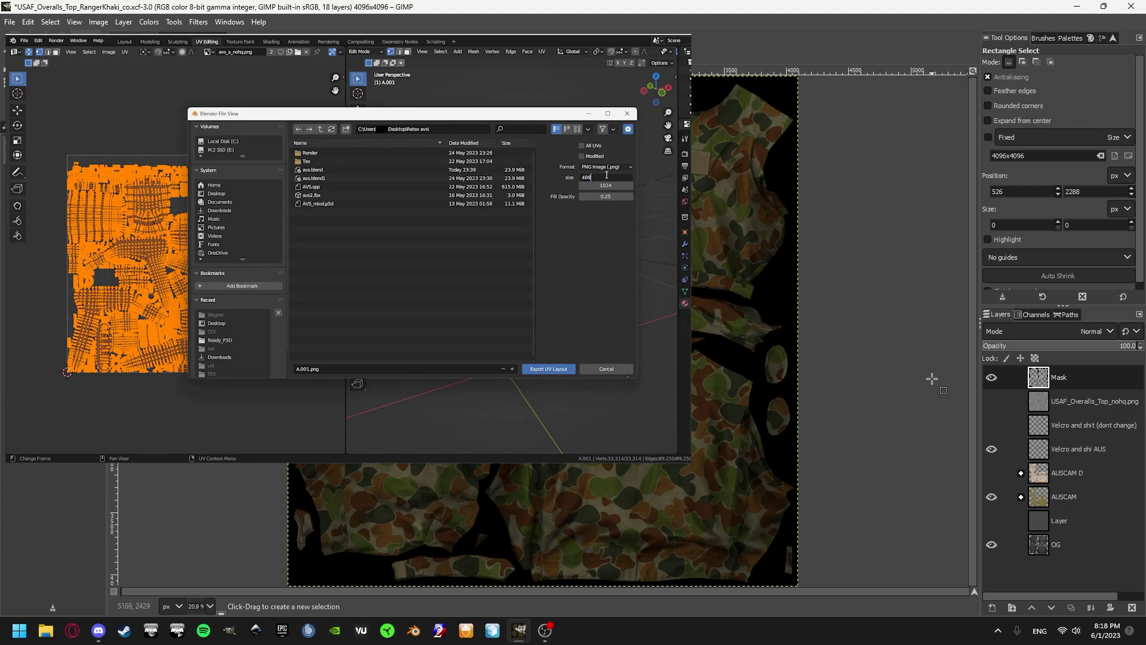
pyautogui.click(993, 380)
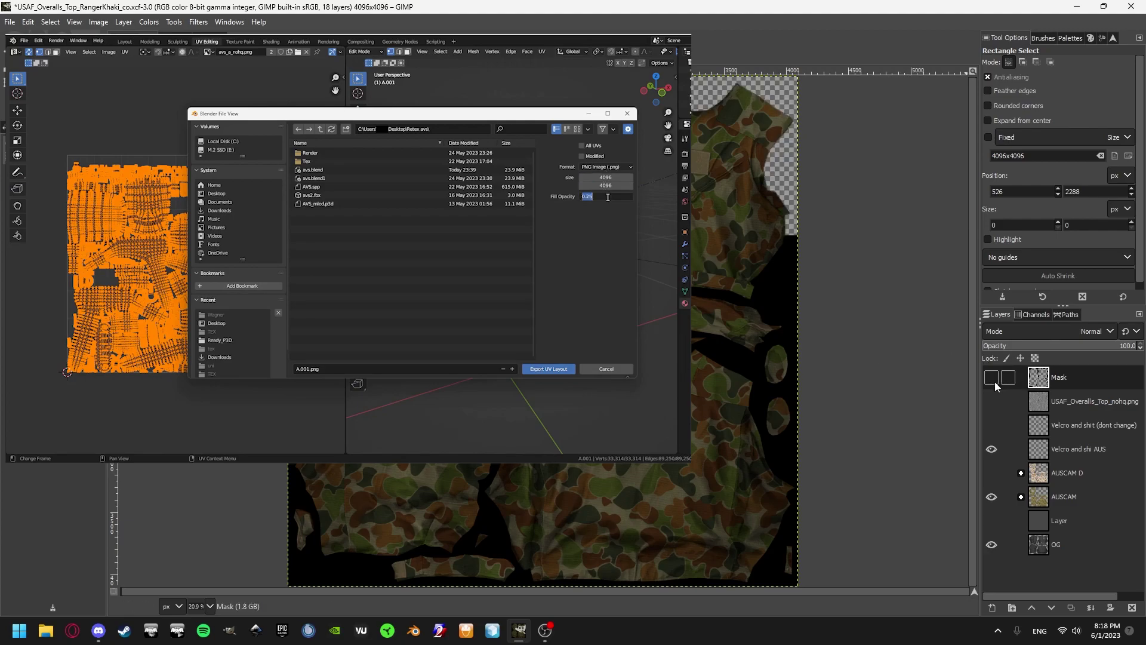
pyautogui.click(991, 378)
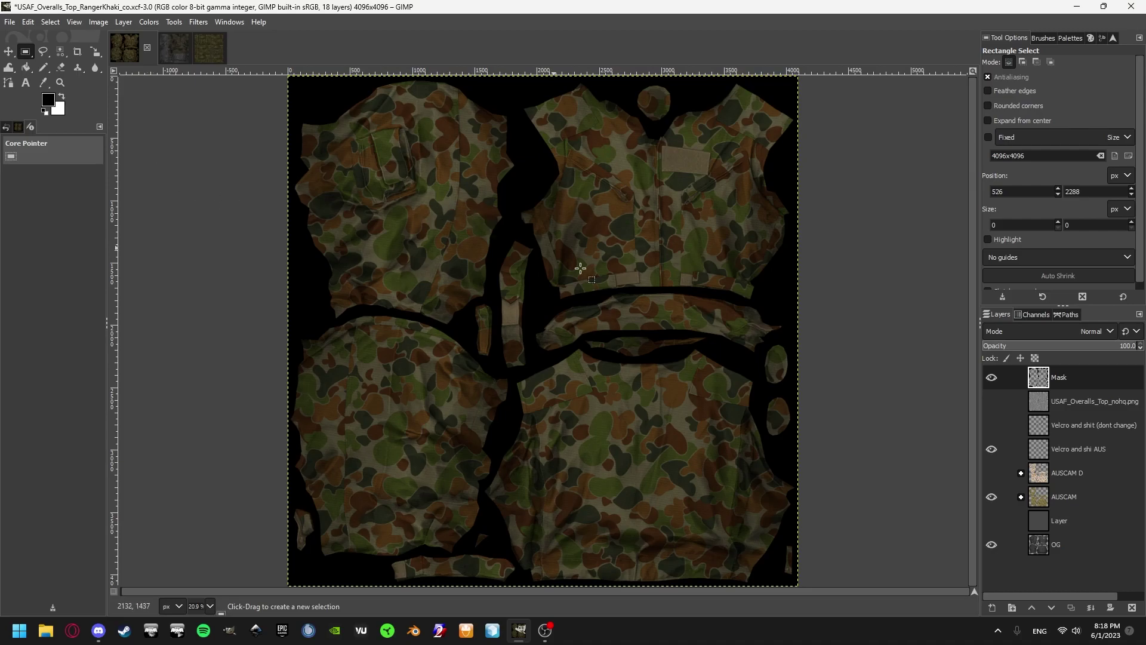
pyautogui.click(990, 378)
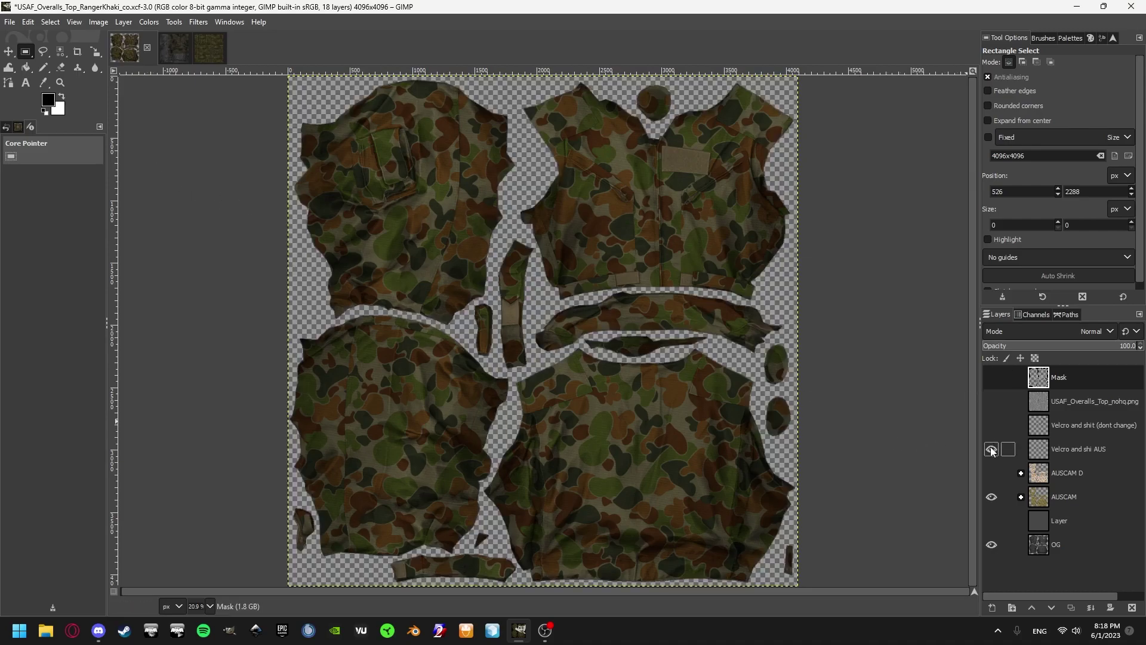
pyautogui.click(993, 379)
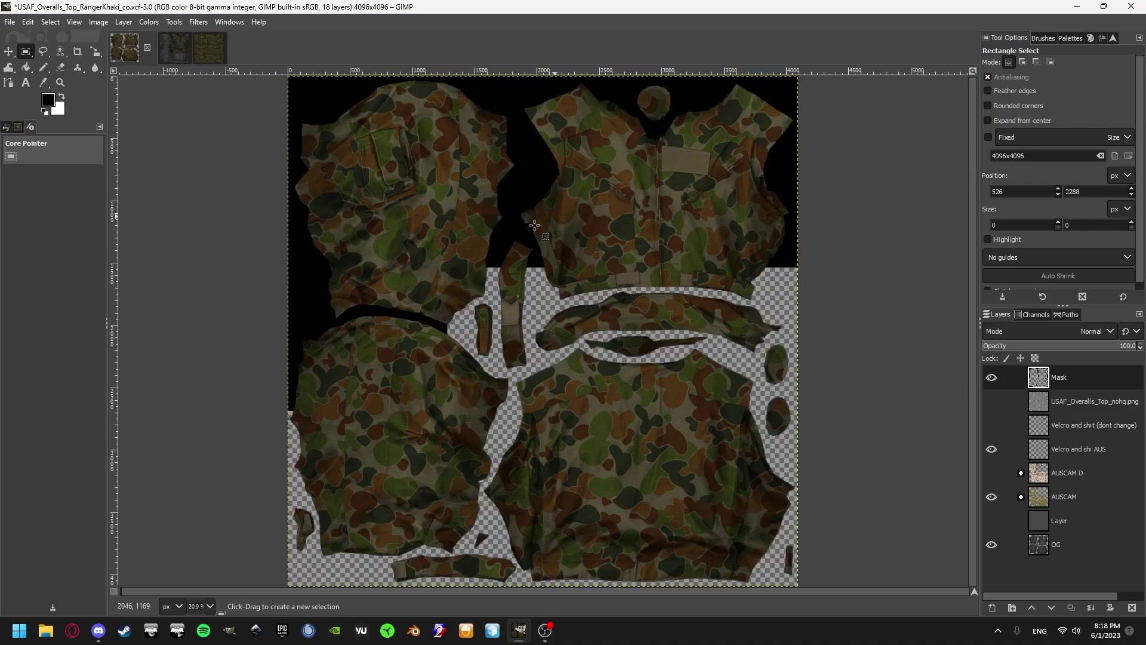
# Hide the "Velcro and shi AUS" layer and show "Velcro and shit (dont change)" to view the chest velcro panel.
pyautogui.click(993, 445)
pyautogui.click(991, 424)
pyautogui.scroll(4, 681, 161)
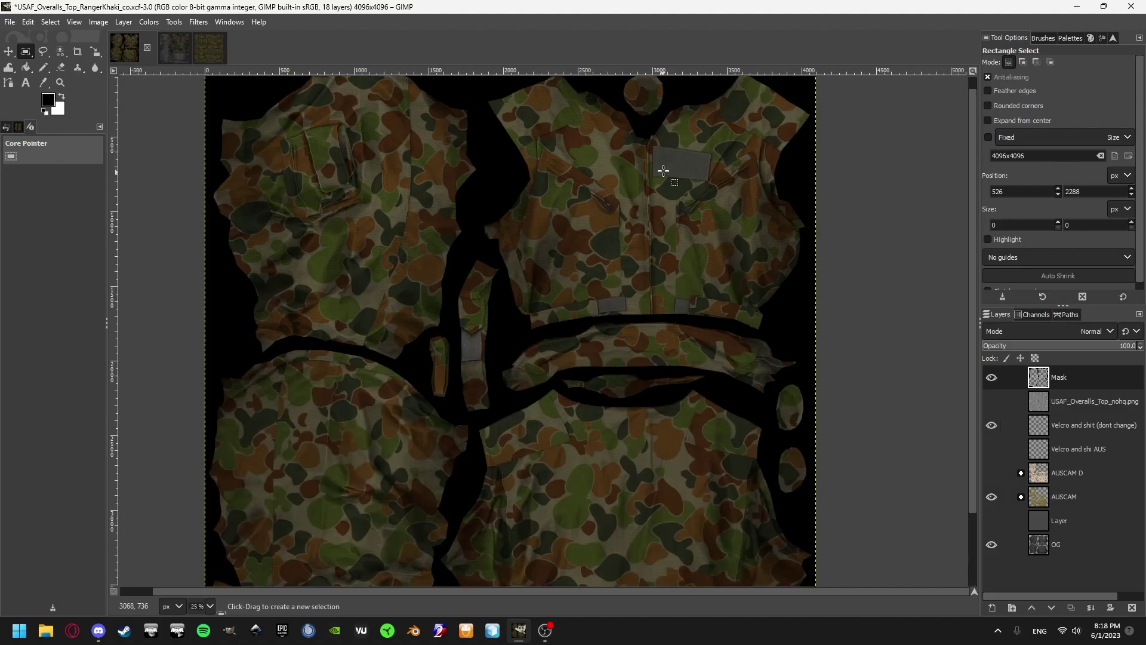
# Hide the "Velcro and shit (dont change)" layer, show "Velcro and shi AUS" and select it to compare the chest panel and zip pulls.
pyautogui.click(1063, 428)
pyautogui.scroll(-3, 536, 227)
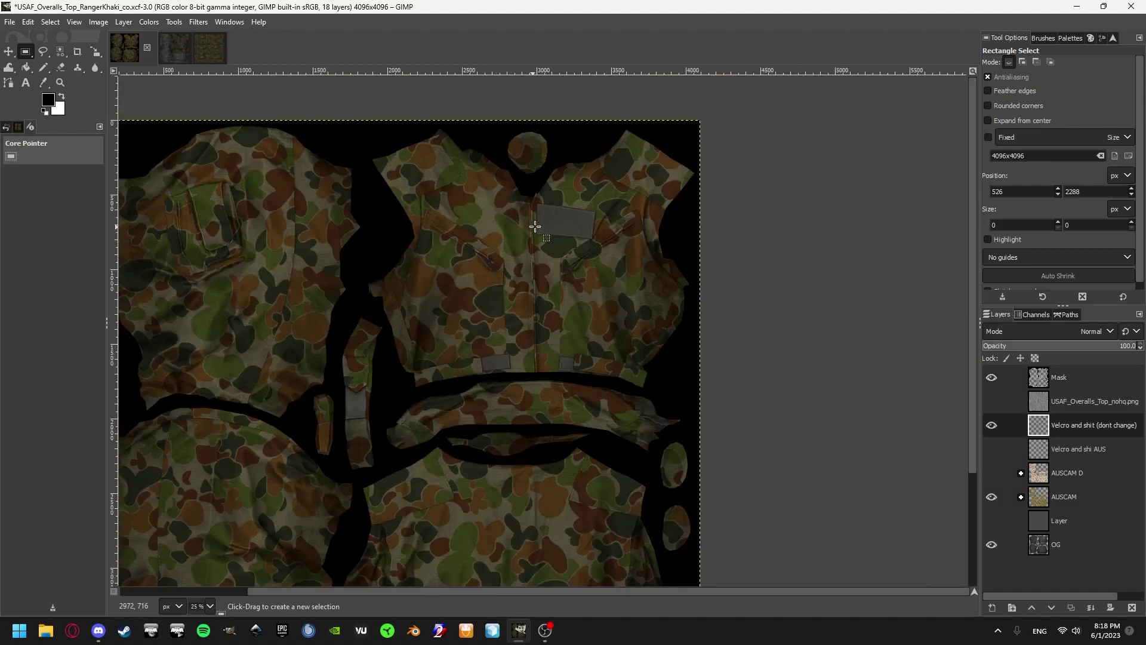
pyautogui.scroll(4, 529, 204)
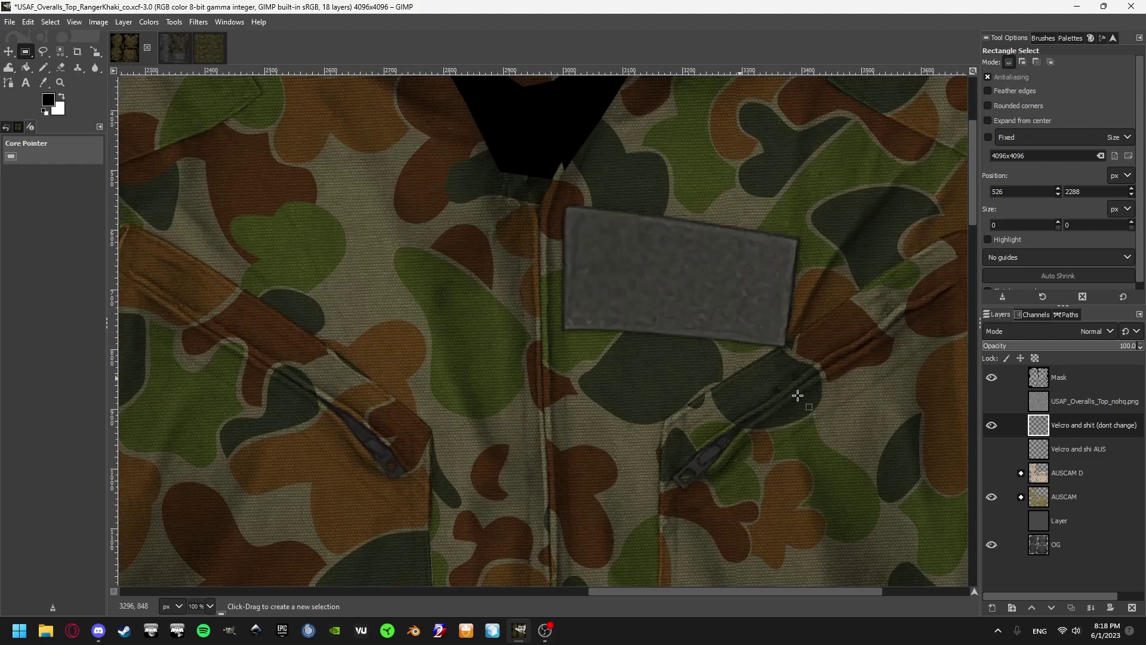
pyautogui.click(991, 424)
pyautogui.click(991, 448)
pyautogui.click(1077, 448)
pyautogui.scroll(4, 711, 466)
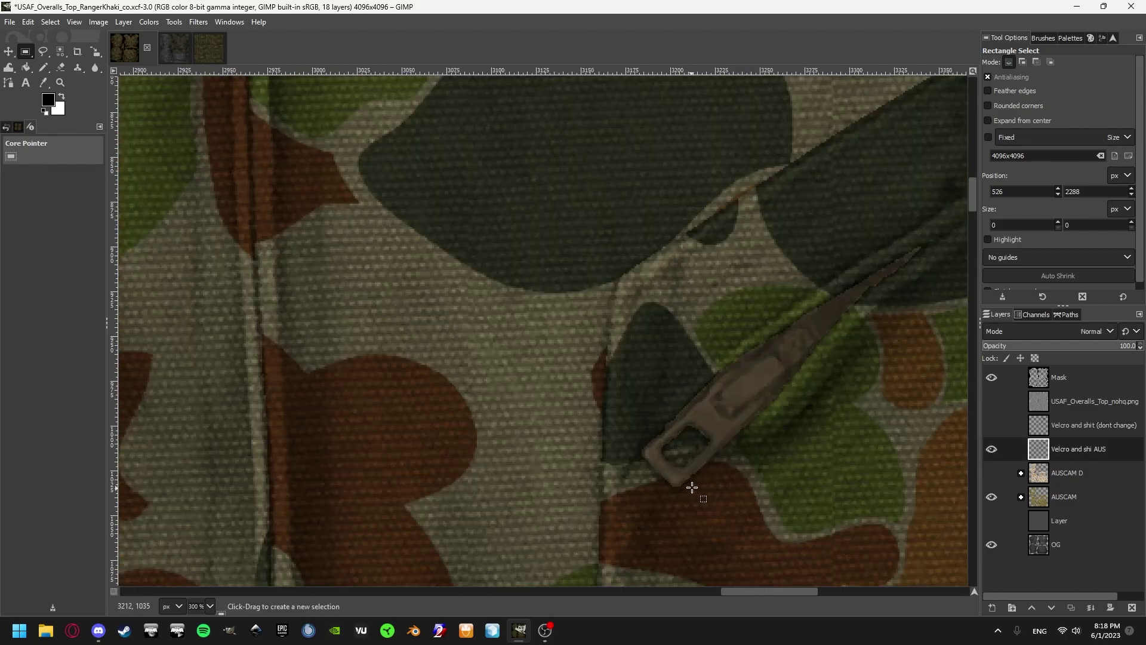
# Toggle the USAF_Overalls_Top_nohq.png layer to compare the fabric detail around the chest zips, leaving it visible.
pyautogui.click(991, 401)
pyautogui.click(989, 401)
pyautogui.click(990, 399)
pyautogui.scroll(-4, 697, 316)
pyautogui.click(1034, 402)
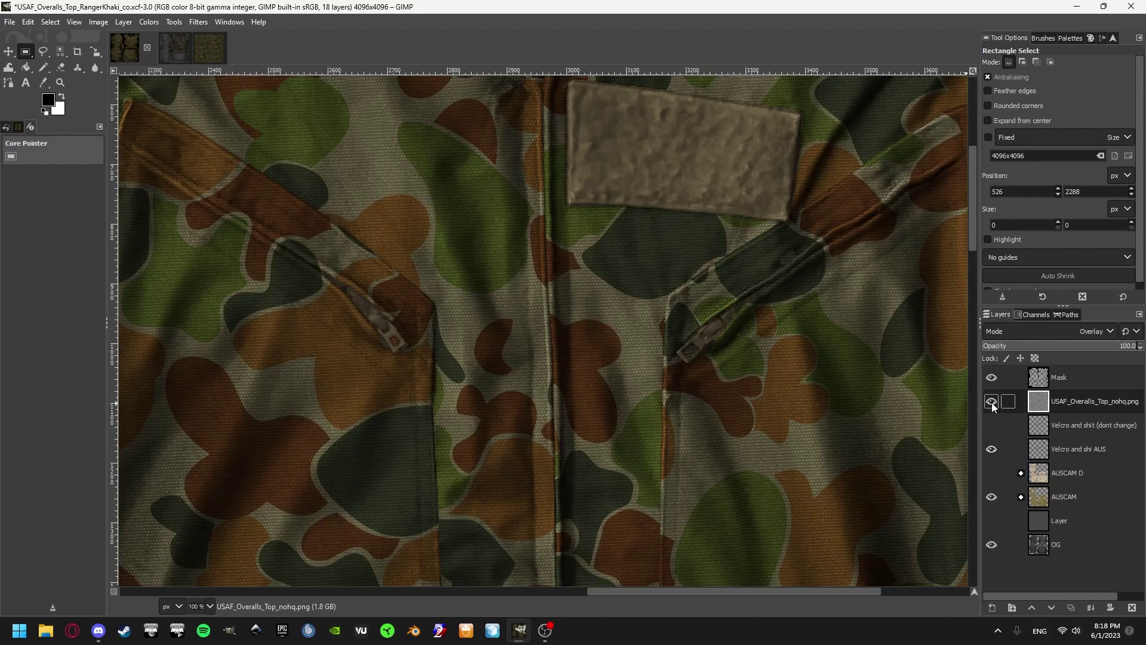
pyautogui.click(991, 401)
pyautogui.click(991, 401)
pyautogui.scroll(4, 374, 298)
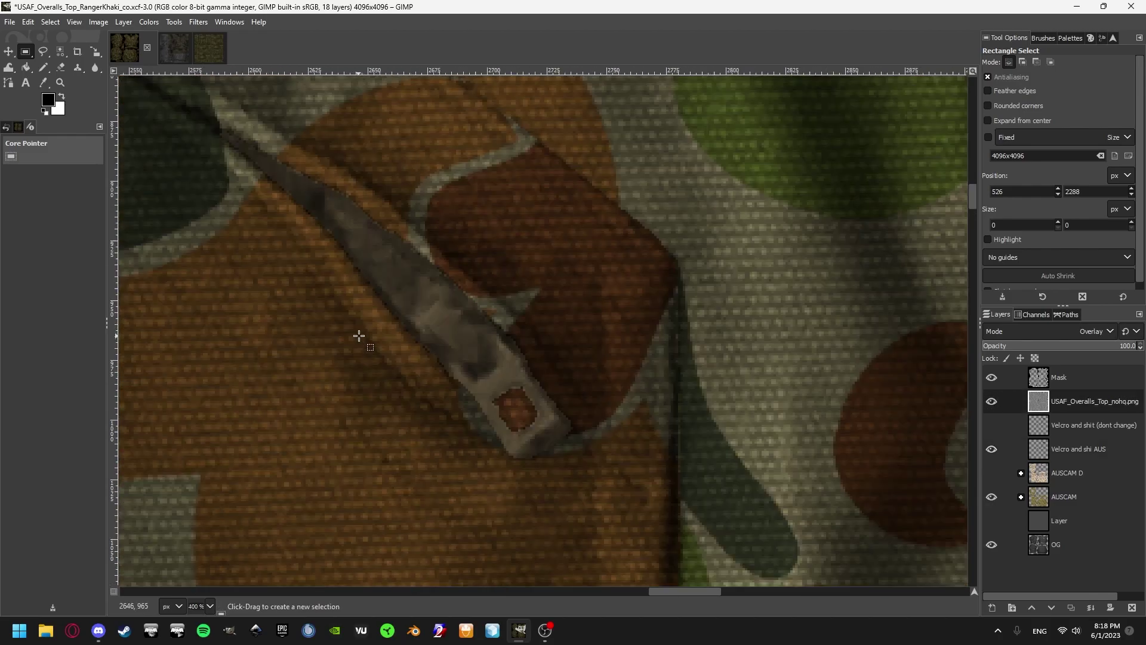
# Switch between the AUSCAM and AUSCAM D groups to compare both camouflages, leaving only AUSCAM D visible with the whole texture in view.
pyautogui.click(991, 497)
pyautogui.click(991, 473)
pyautogui.scroll(-6, 541, 310)
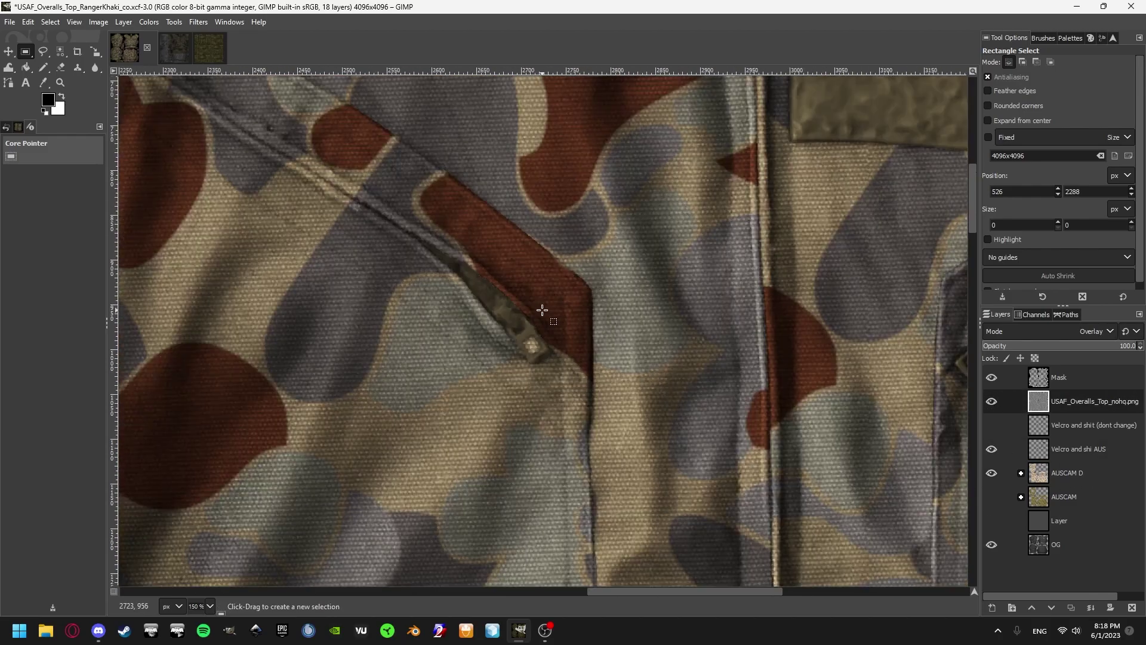
pyautogui.scroll(2, 541, 309)
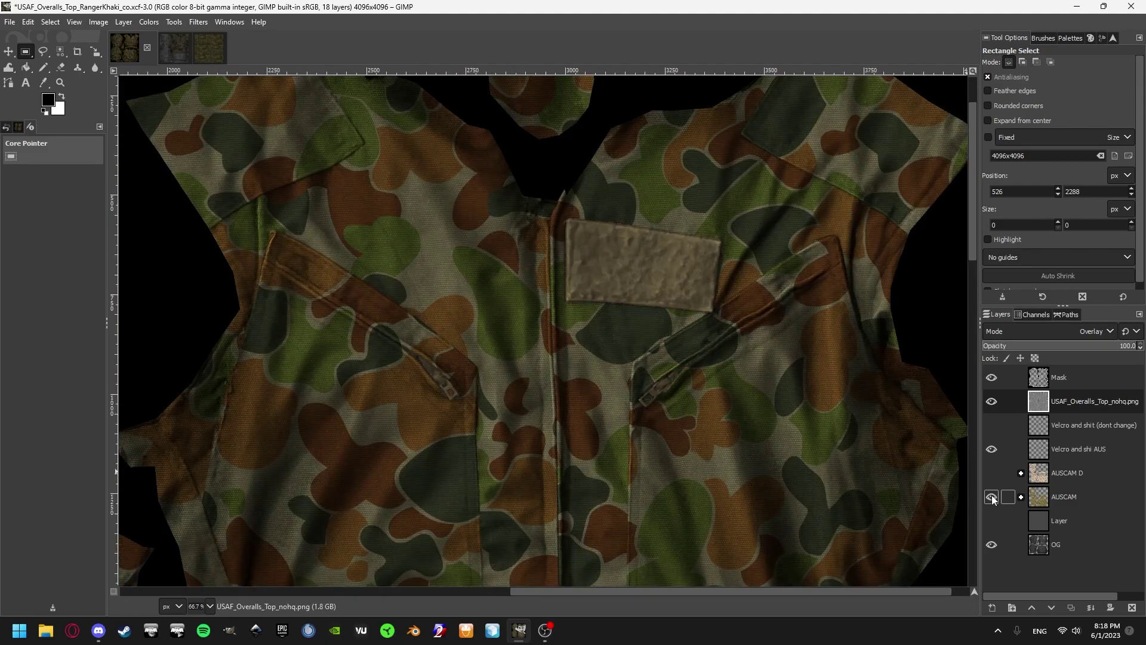
pyautogui.click(992, 472)
pyautogui.hotkey('shift', 'ctrl', 'j')
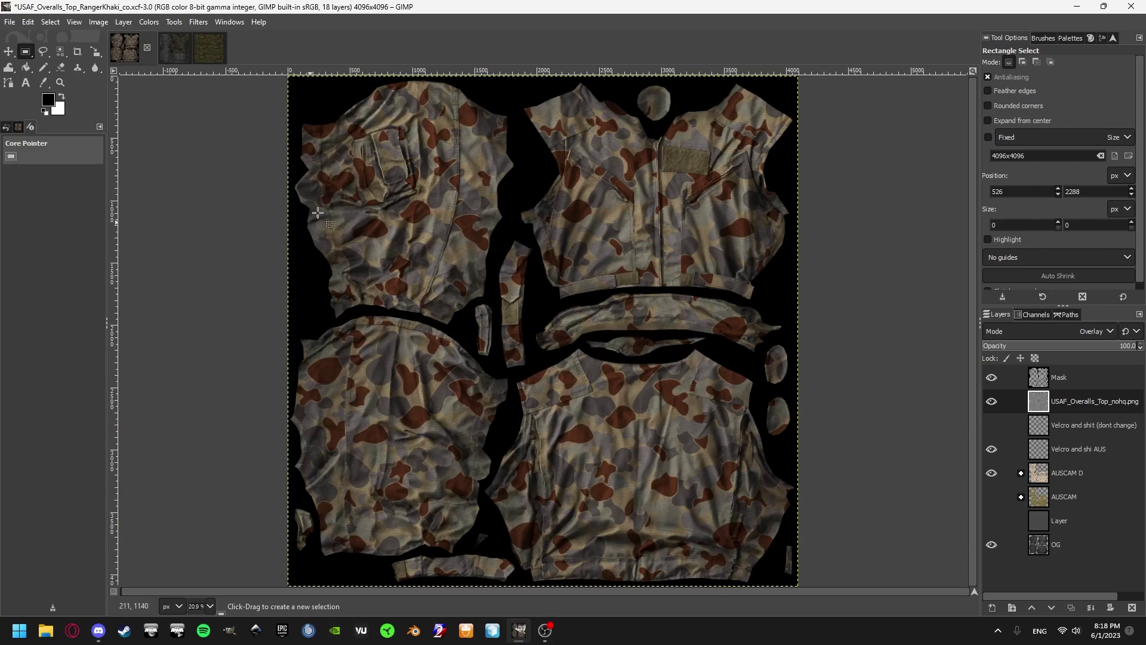
# Hide the AUSCAM D and velcro layers, mark out nearly the whole overalls texture with a rectangular selection, and clear the selection.
pyautogui.moveTo(991, 473); pyautogui.dragTo(992, 424)
pyautogui.moveTo(314, 92); pyautogui.dragTo(743, 555)
pyautogui.click(922, 437)
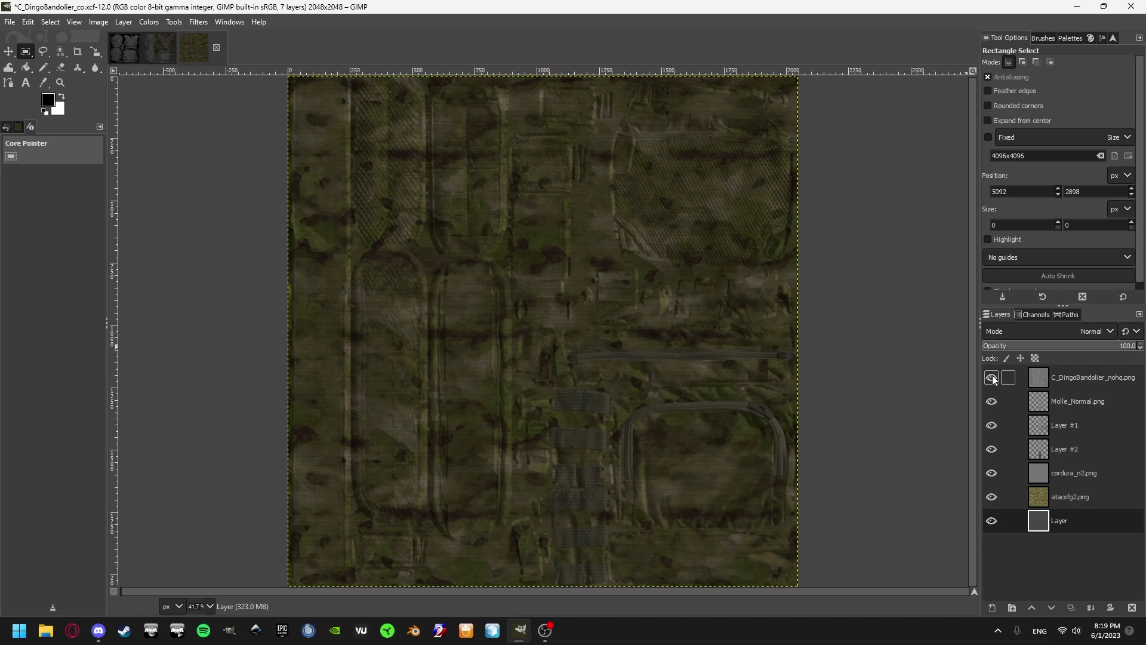
# In the C_DingoBandolier_co image, hide every layer above the base Layer, and look at the imported overalls texture for comparison.
pyautogui.click(1083, 381)
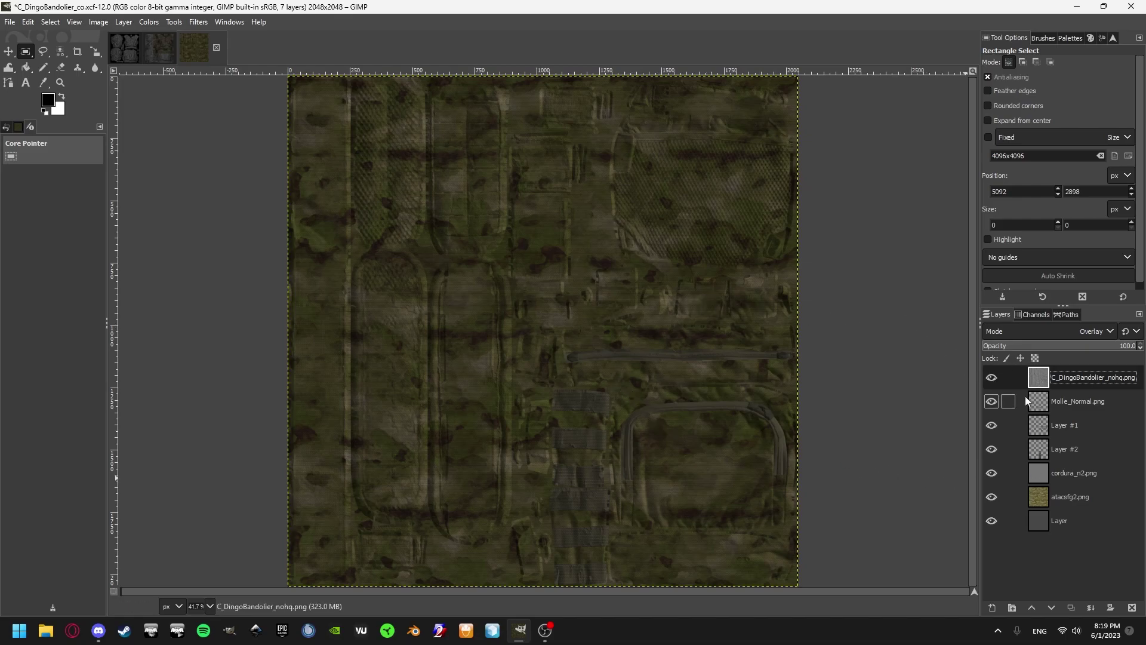
pyautogui.moveTo(986, 375); pyautogui.dragTo(990, 510)
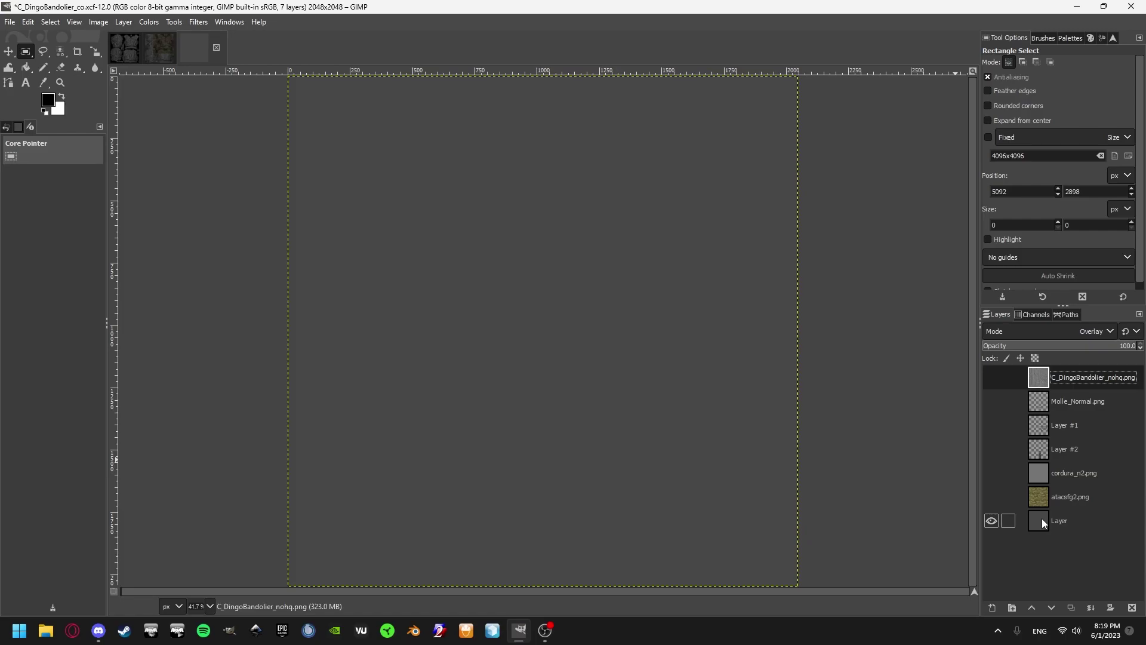
pyautogui.click(160, 57)
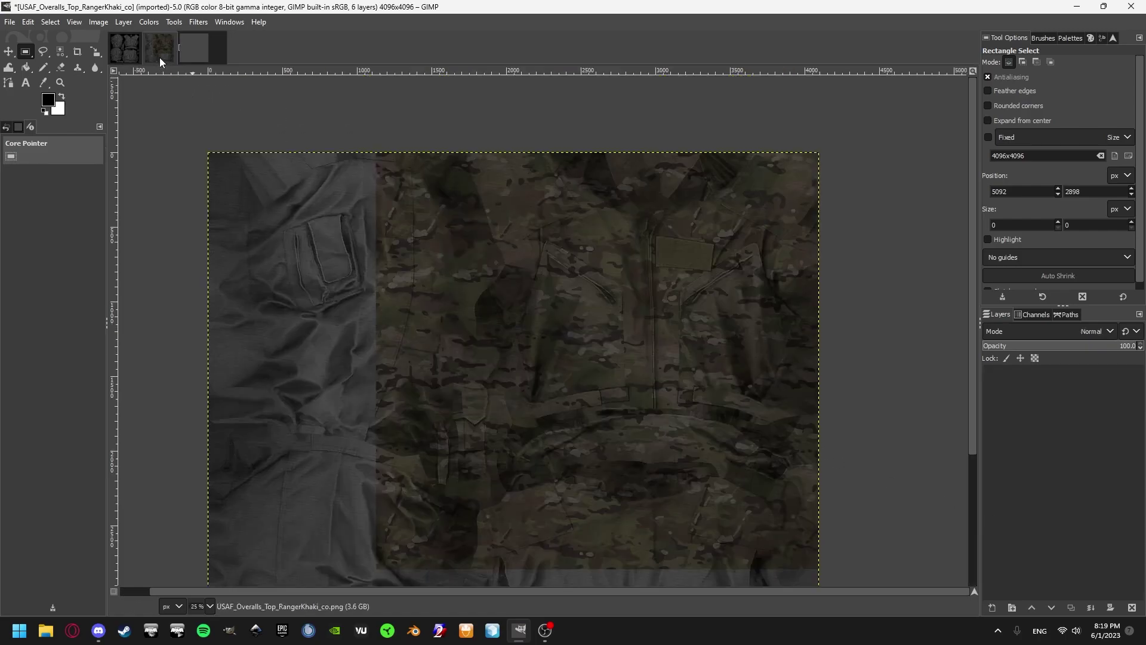
pyautogui.keyDown('ctrl'); pyautogui.scroll(-2, 561, 248); pyautogui.keyUp('ctrl')
pyautogui.keyDown('ctrl'); pyautogui.scroll(2, 550, 443); pyautogui.keyUp('ctrl')
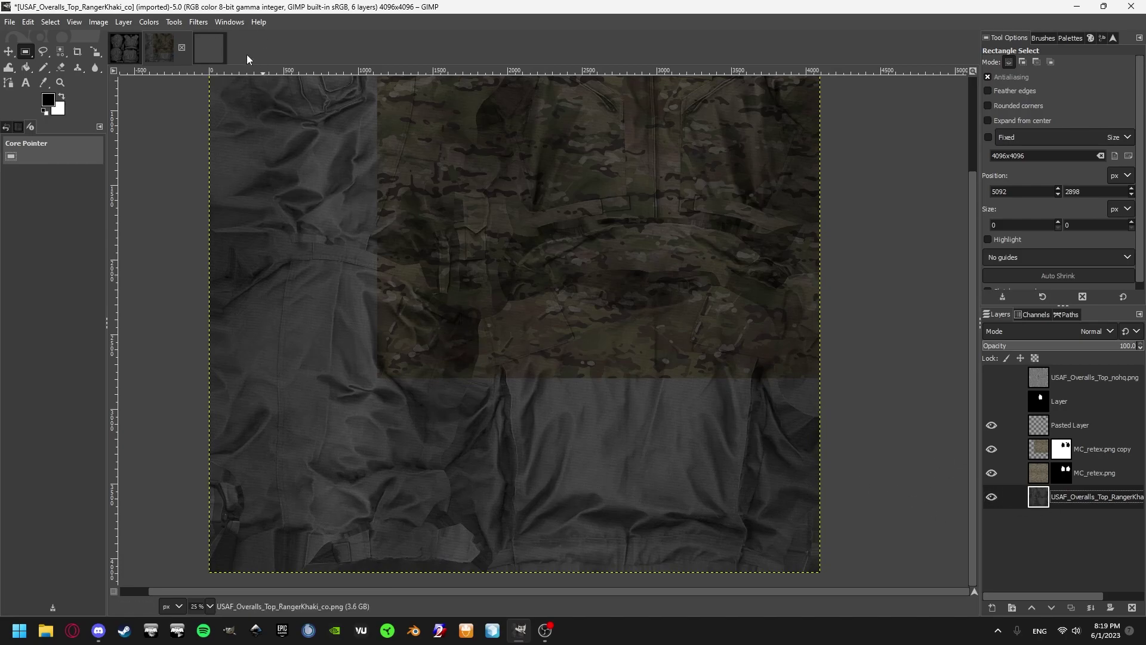
pyautogui.hotkey('ctrl', 'pagedown')
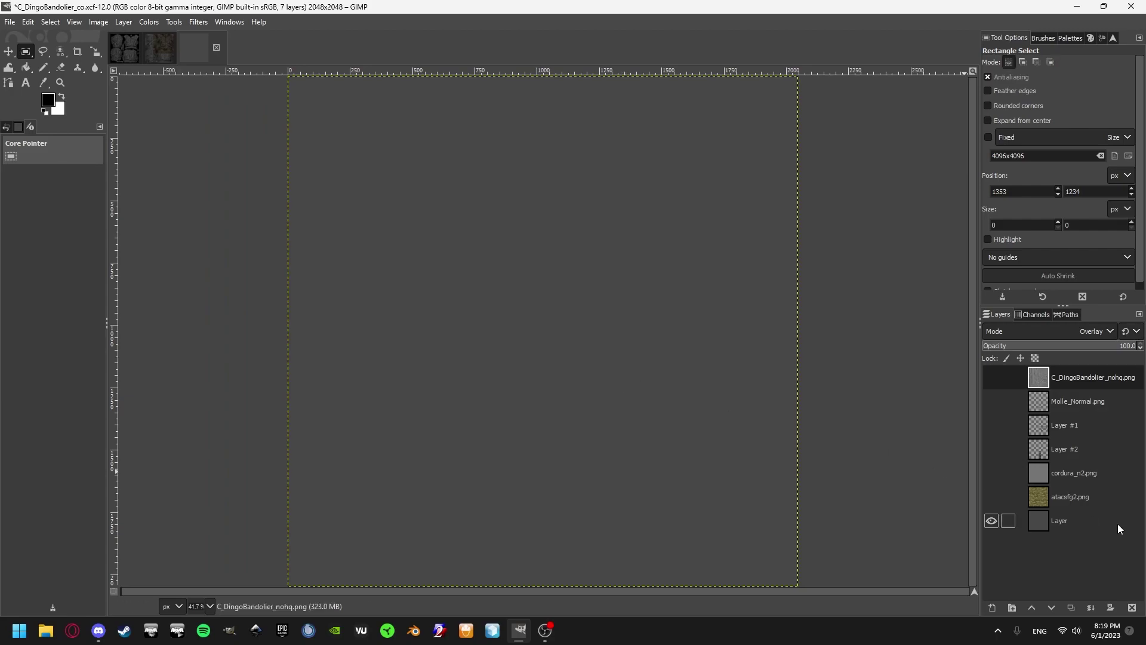
# Choose the Bucket Fill tool and set the foreground colour to grey with HTML notation 474747.
pyautogui.click(26, 66)
pyautogui.click(49, 98)
pyautogui.click(406, 300)
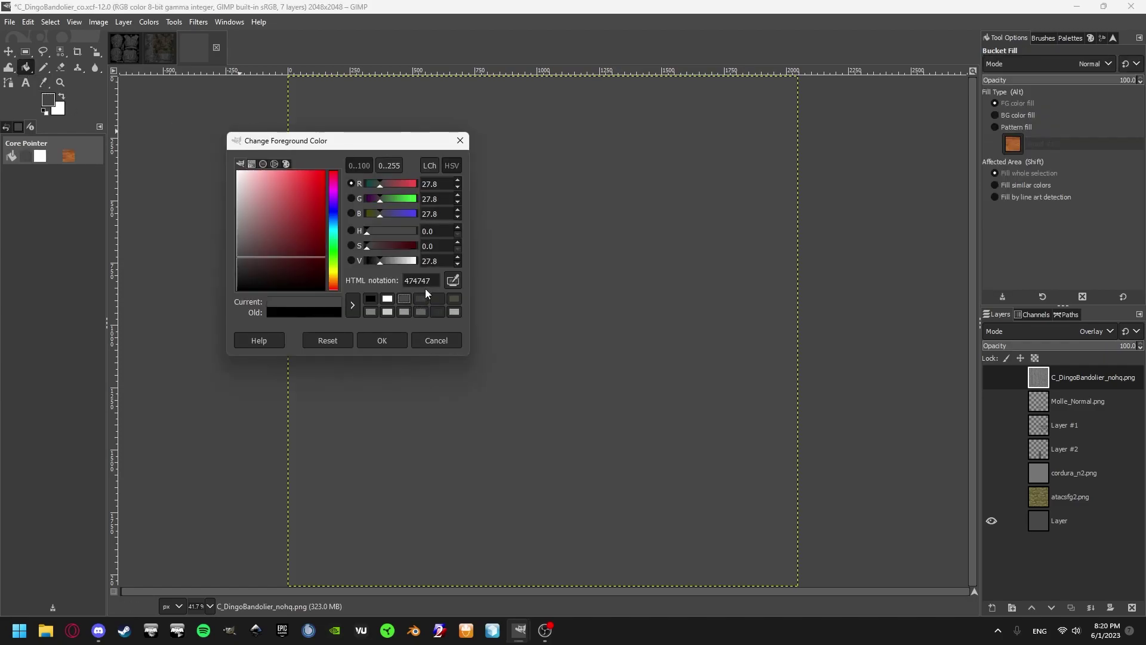
pyautogui.moveTo(438, 283); pyautogui.dragTo(403, 281)
pyautogui.click(382, 342)
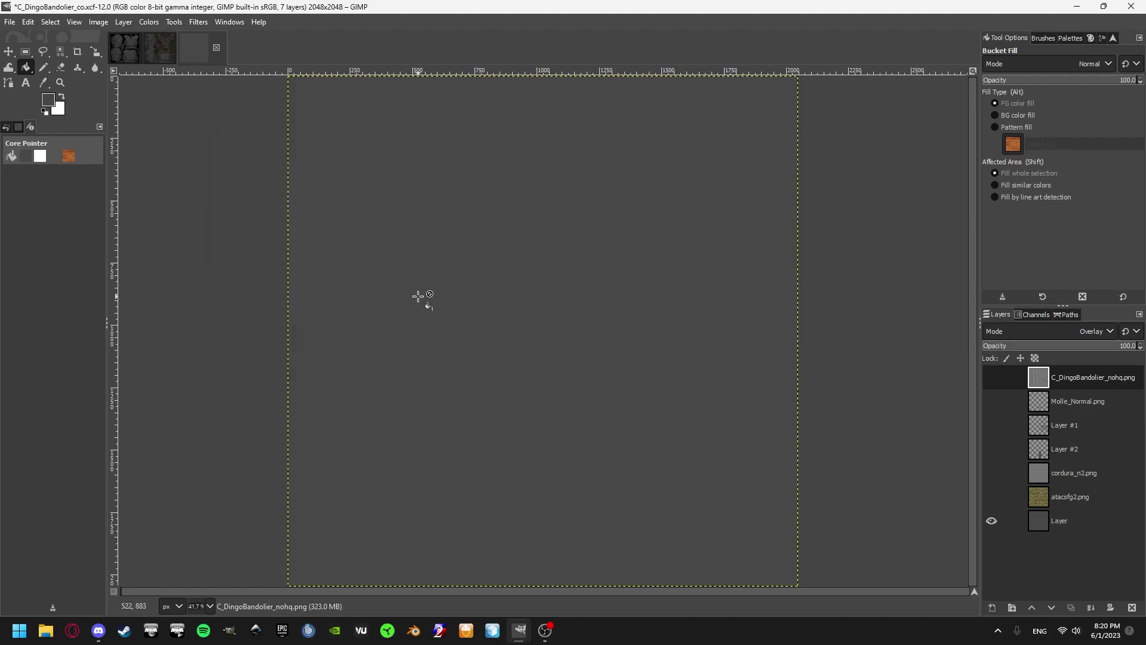
# Select the base Layer, return to the Rectangle Select tool, and compare the flat grey base with the imported overalls texture.
pyautogui.click(1111, 523)
pyautogui.press('r')
pyautogui.click(165, 56)
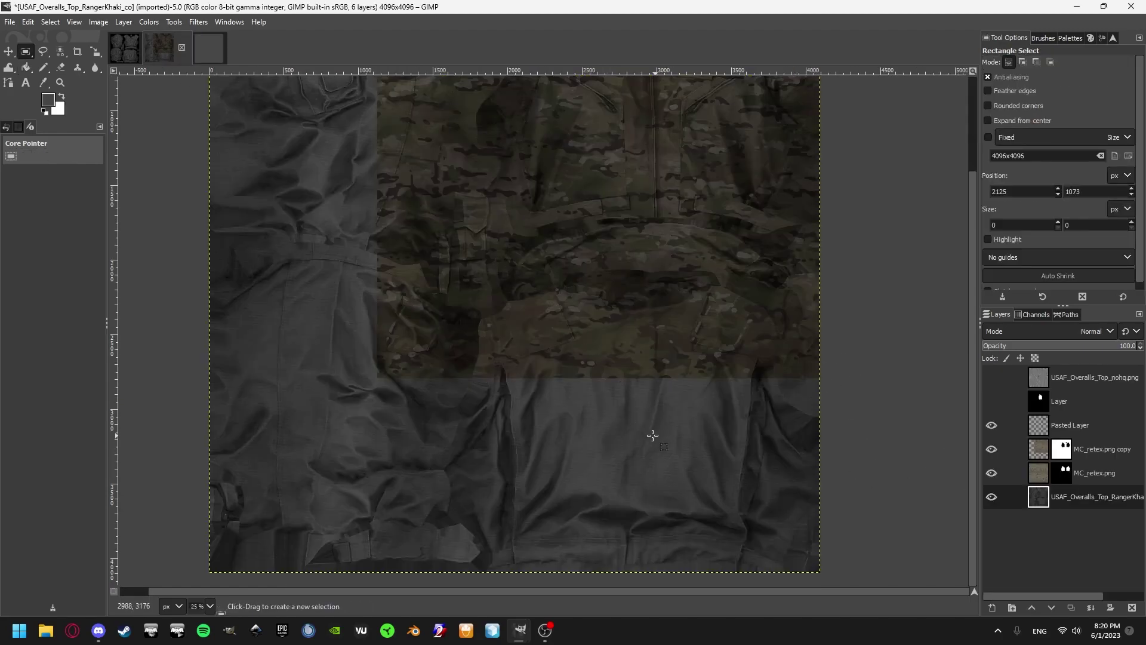
pyautogui.click(221, 44)
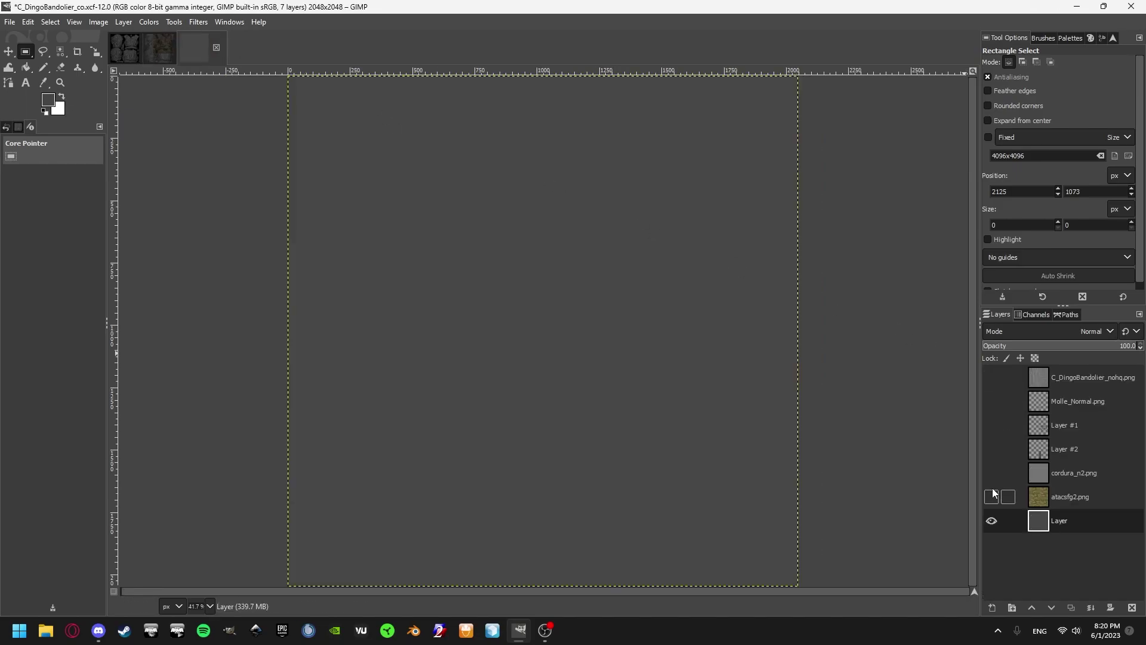
# Show the atacsfg2.png layer and compare its Normal and Overlay blend modes over the grey base, leaving it on Overlay.
pyautogui.click(992, 497)
pyautogui.click(1068, 496)
pyautogui.click(1095, 331)
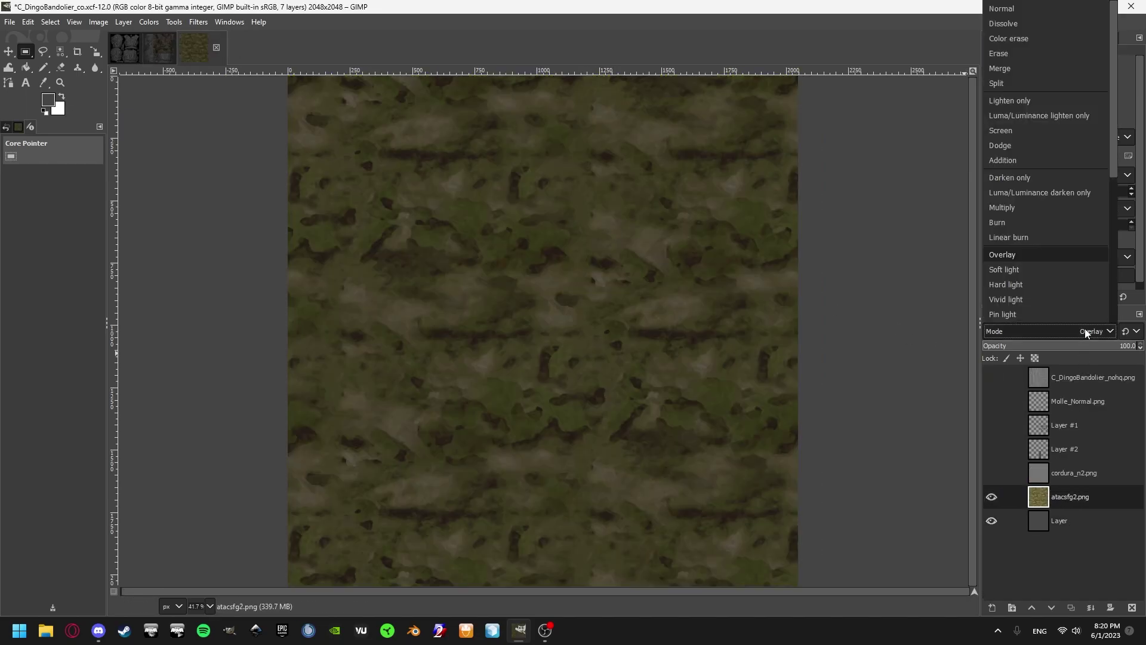
pyautogui.click(1023, 12)
pyautogui.click(1021, 330)
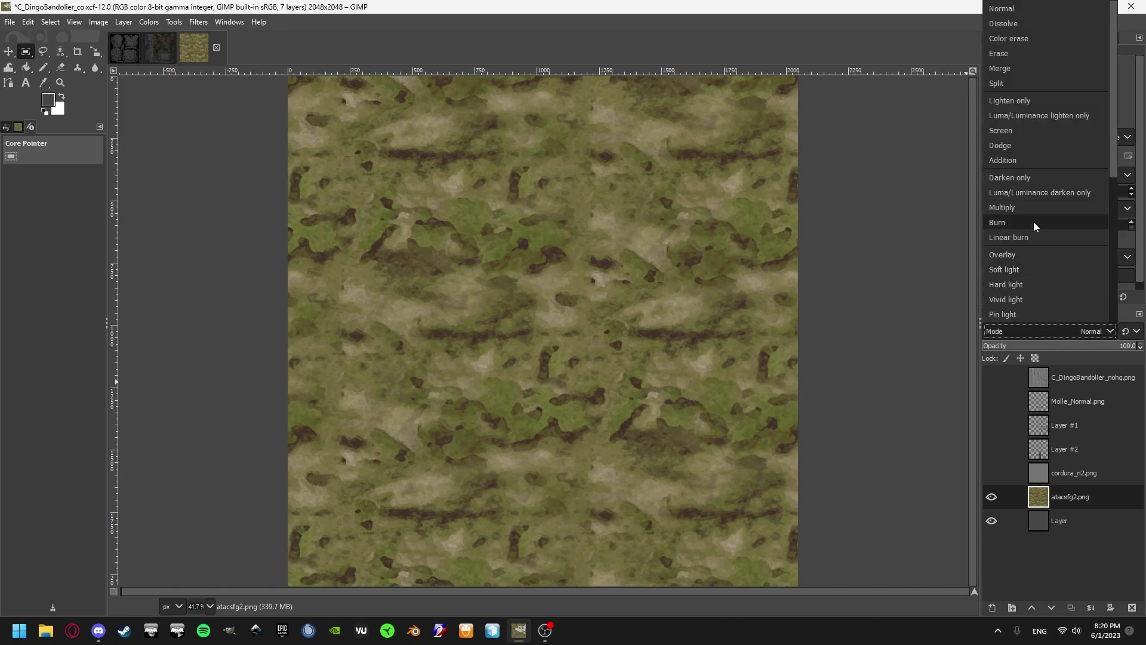
pyautogui.click(1002, 254)
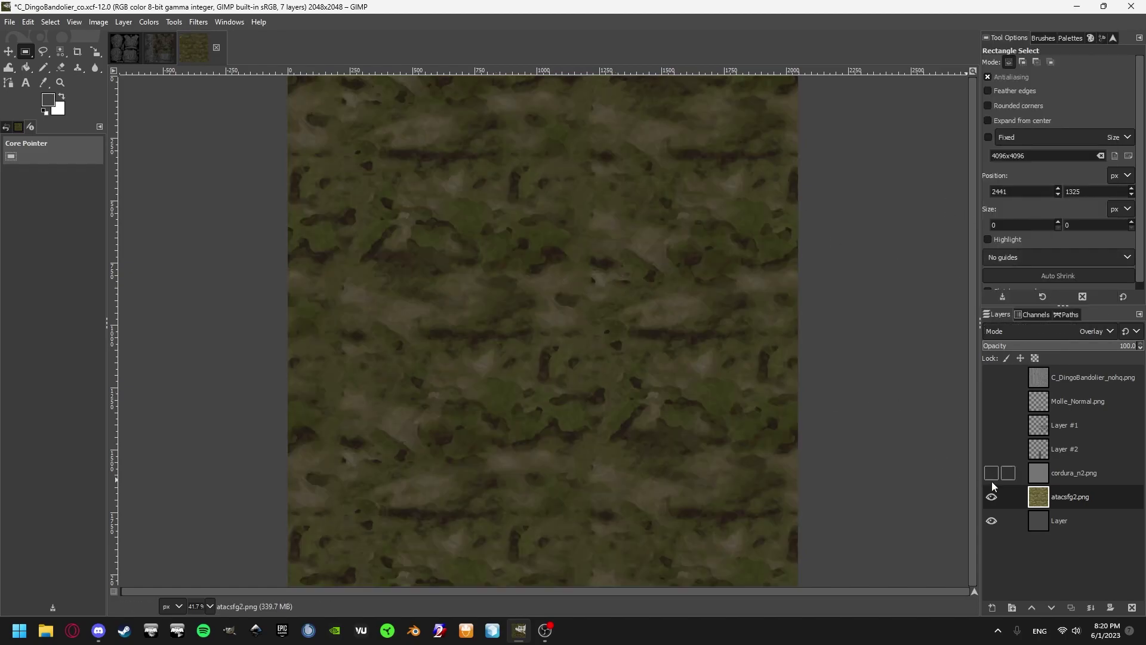
# Show the C_DingoBandolier_nohq.png layer and inspect the vertical zip detail beside the pouch closely.
pyautogui.click(991, 378)
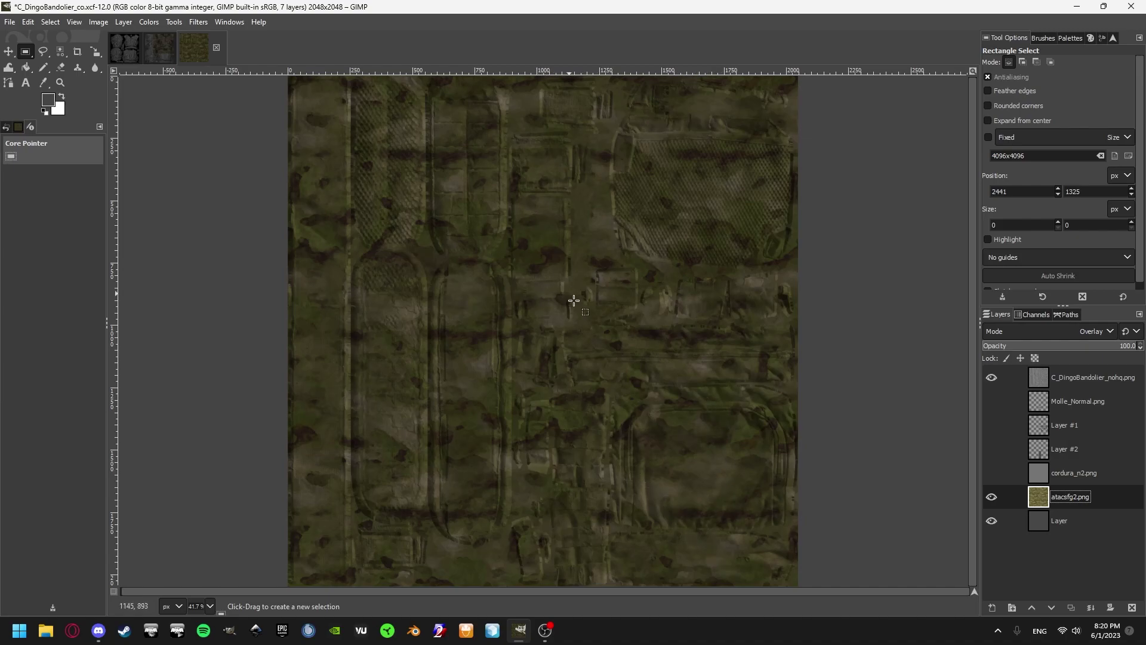
pyautogui.keyDown('ctrl'); pyautogui.scroll(-2, 574, 305); pyautogui.keyUp('ctrl')
pyautogui.keyDown('ctrl'); pyautogui.scroll(1, 628, 382); pyautogui.keyUp('ctrl')
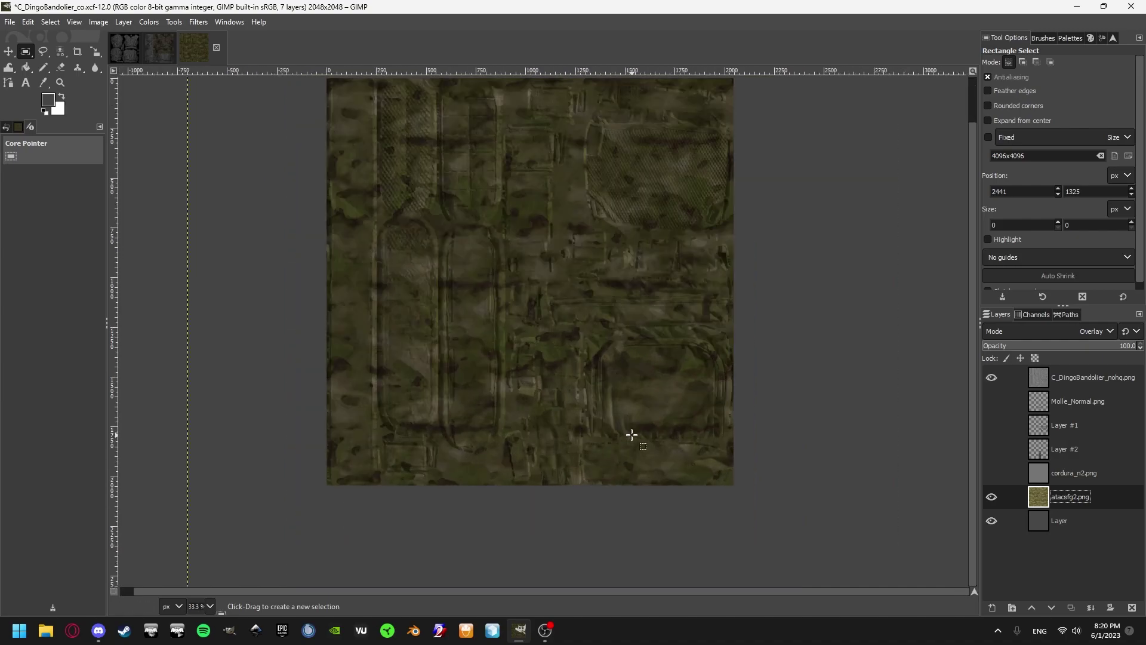
pyautogui.keyDown('ctrl'); pyautogui.scroll(3, 631, 435); pyautogui.keyUp('ctrl')
pyautogui.keyDown('ctrl'); pyautogui.scroll(2, 563, 335); pyautogui.keyUp('ctrl')
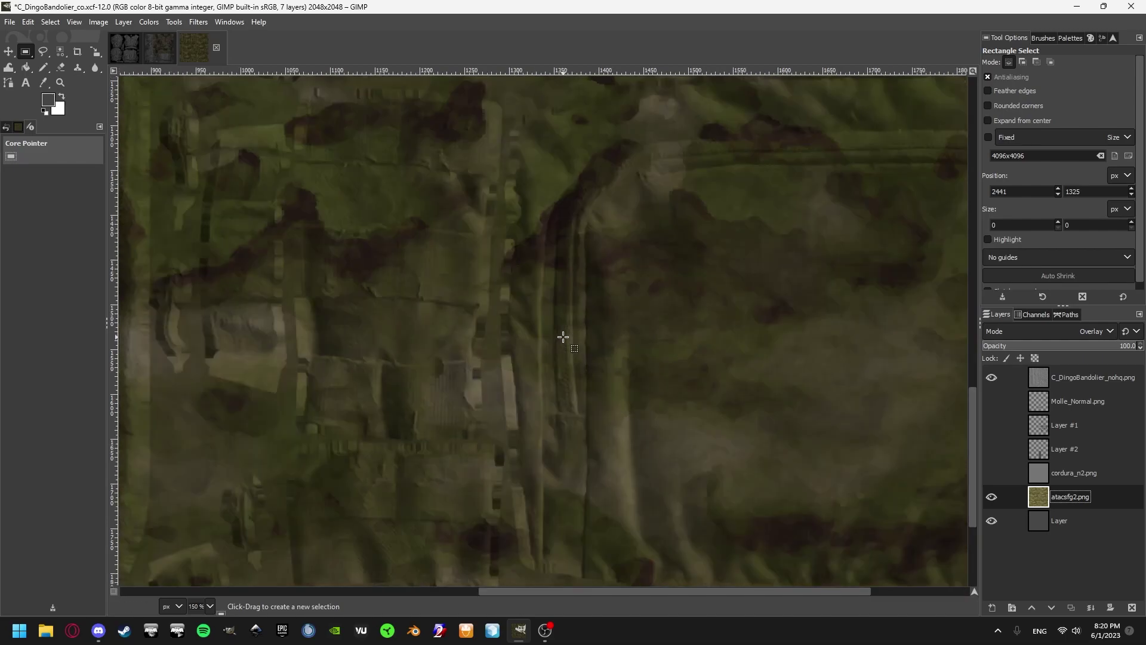
pyautogui.keyDown('ctrl'); pyautogui.scroll(-2, 566, 303); pyautogui.keyUp('ctrl')
pyautogui.keyDown('ctrl'); pyautogui.scroll(3, 564, 306); pyautogui.keyUp('ctrl')
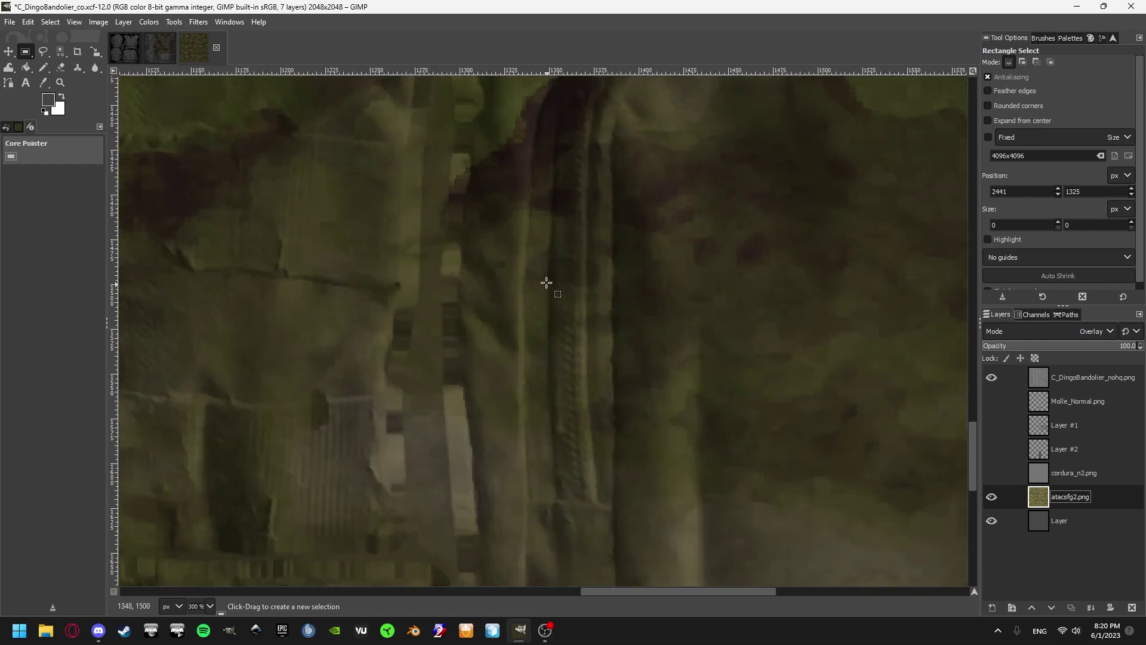
# Point out the vertical and horizontal zips with temporary rectangular selections, clearing each one and ending on the whole bandolier texture.
pyautogui.moveTo(530, 250); pyautogui.dragTo(603, 502)
pyautogui.click(681, 440)
pyautogui.keyDown('ctrl'); pyautogui.scroll(-4, 679, 435); pyautogui.keyUp('ctrl')
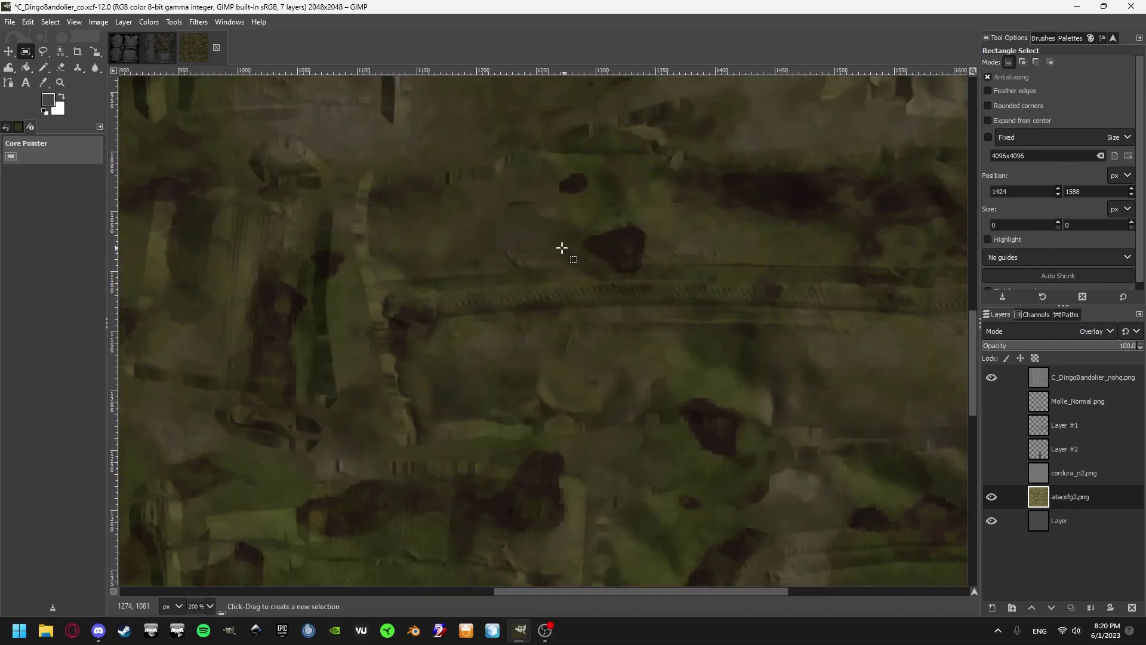
pyautogui.moveTo(556, 257); pyautogui.dragTo(735, 322)
pyautogui.click(789, 369)
pyautogui.hotkey('ctrl', 'shift', 'j')
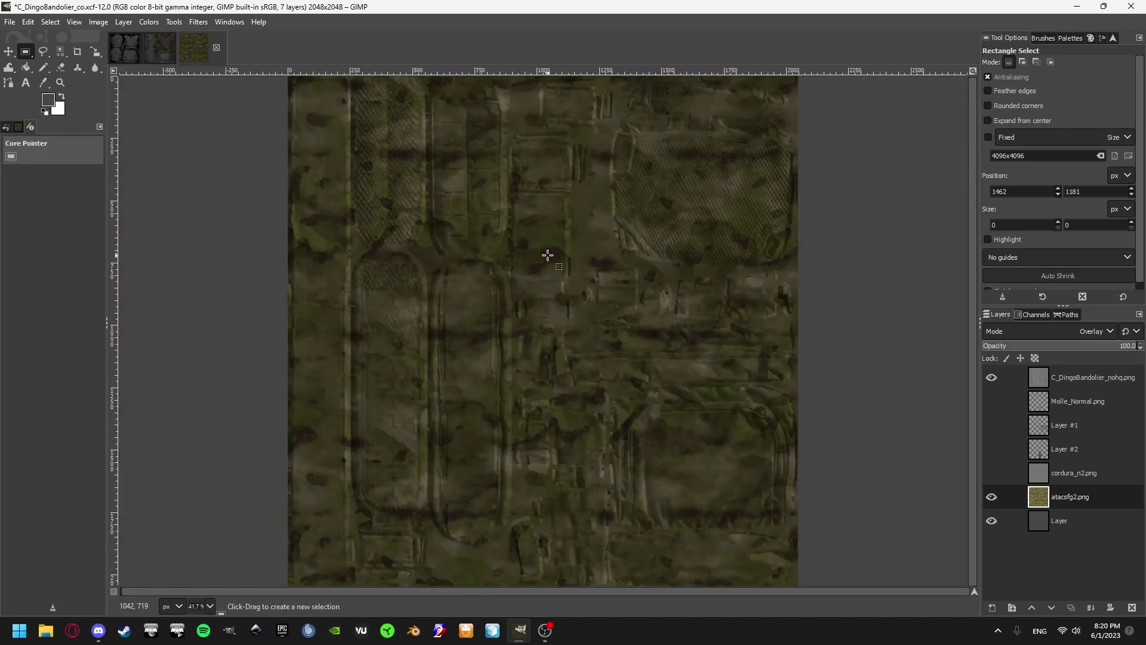
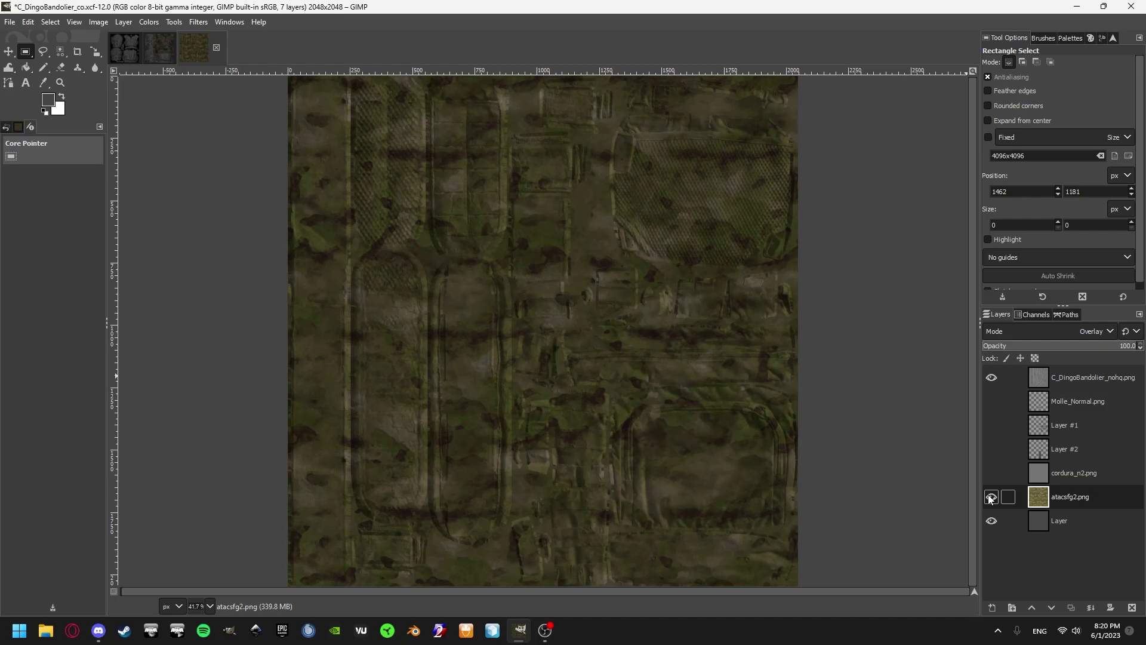
# Mark the zip beside the pouch with a temporary rectangular selection, clear it, and inspect the camouflaged pouch and zip area.
pyautogui.scroll(3, 668, 475)
pyautogui.scroll(2, 597, 458)
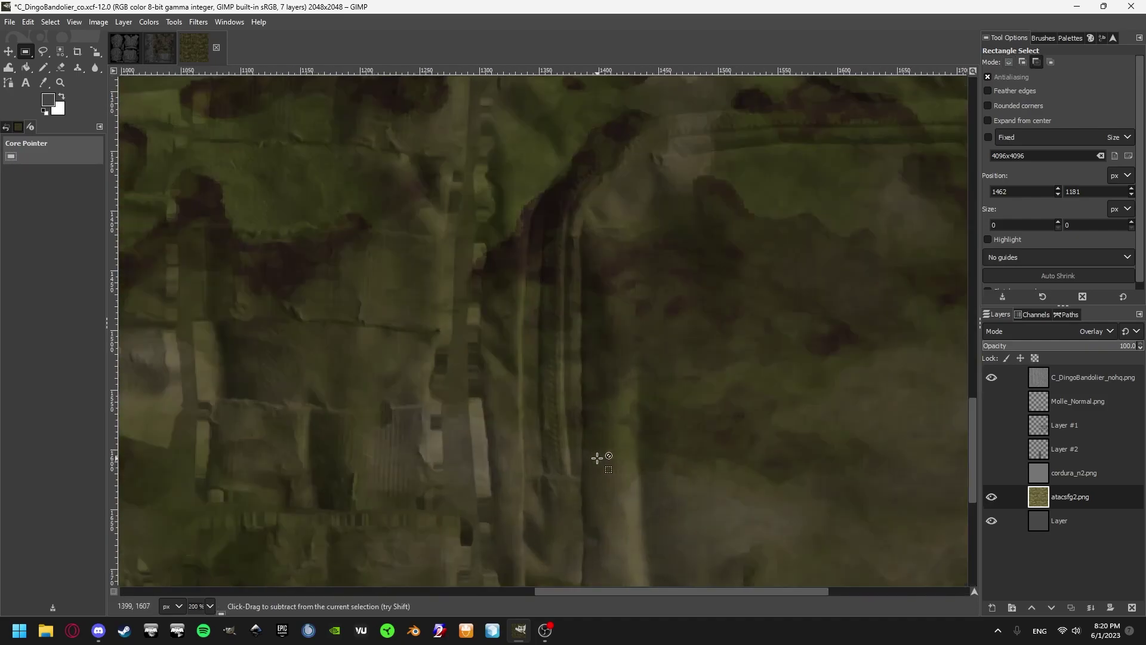
pyautogui.scroll(1, 597, 459)
pyautogui.moveTo(487, 274); pyautogui.dragTo(565, 484)
pyautogui.click(675, 437)
pyautogui.hotkey('shift', 'ctrl', 'j')
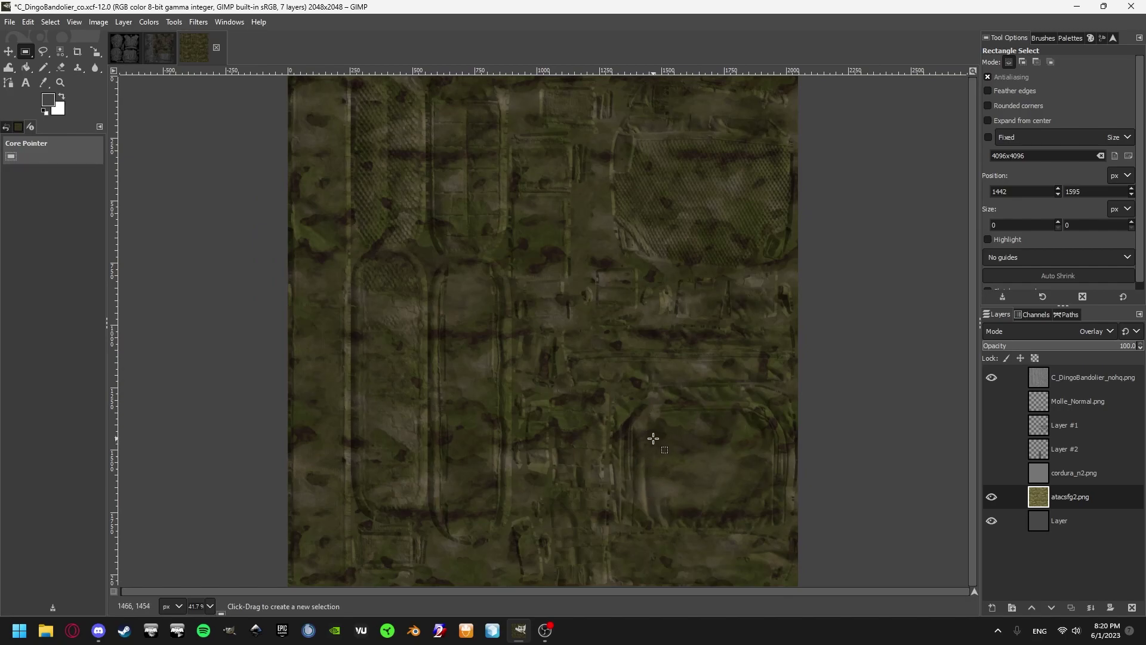
pyautogui.scroll(2, 687, 412)
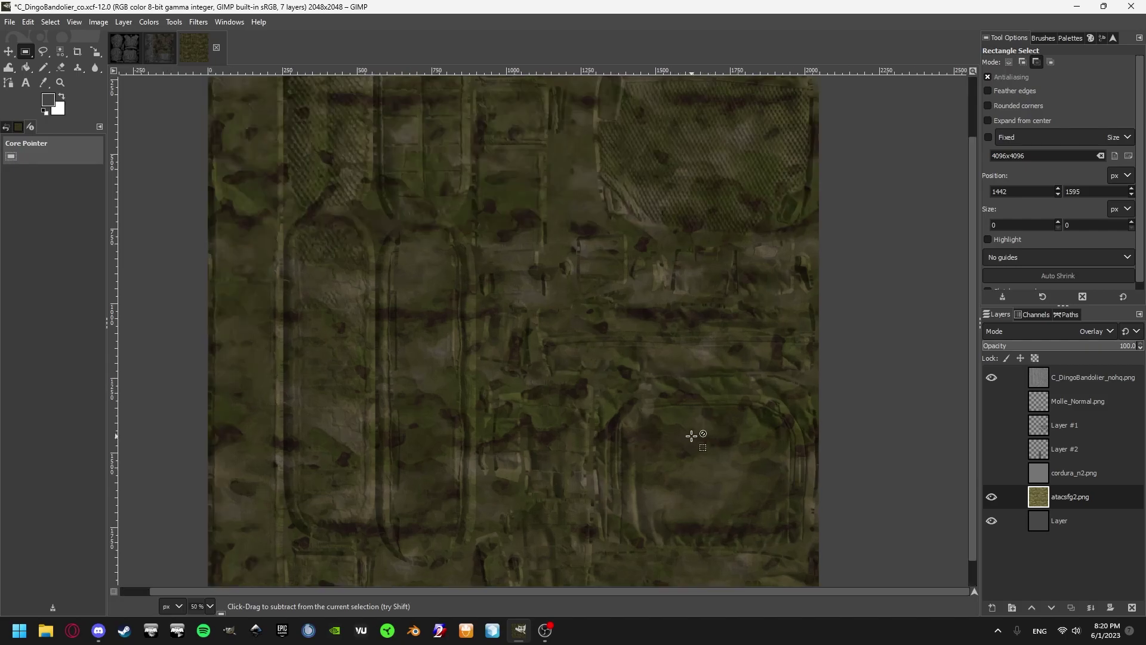
pyautogui.scroll(-2, 640, 358)
pyautogui.scroll(2, 644, 334)
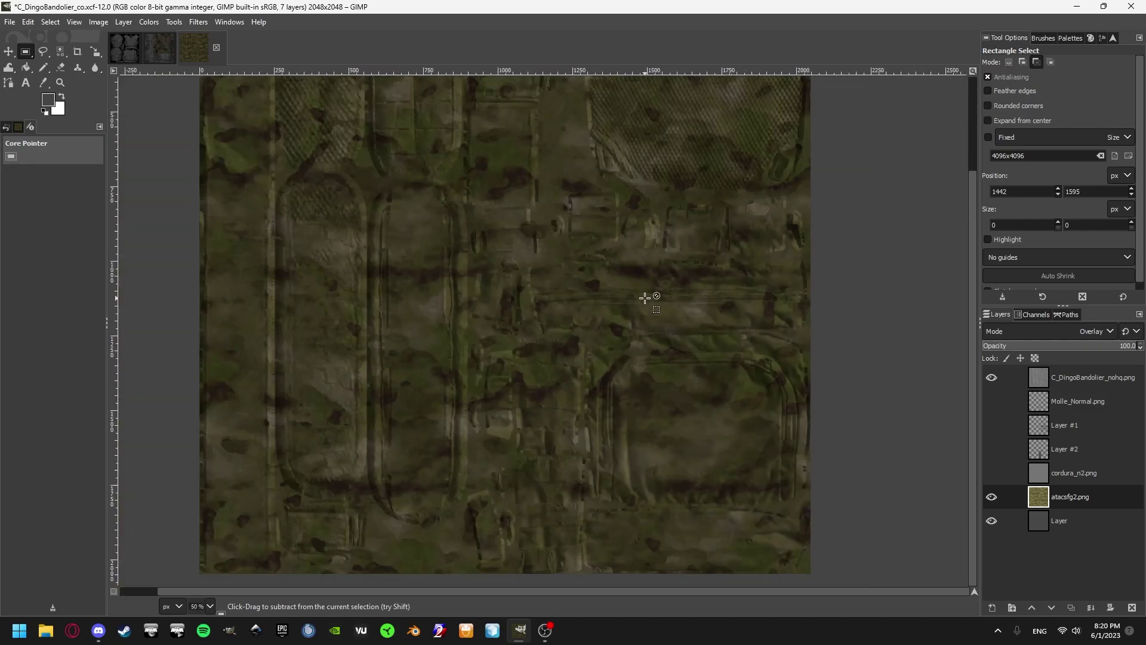
pyautogui.scroll(-3, 636, 311)
pyautogui.scroll(2, 632, 313)
# Hide the C_DingoBandolier_nohq.png layer, show Layer #1, and inspect the flat painted zip strips and zip pulls.
pyautogui.click(1008, 472)
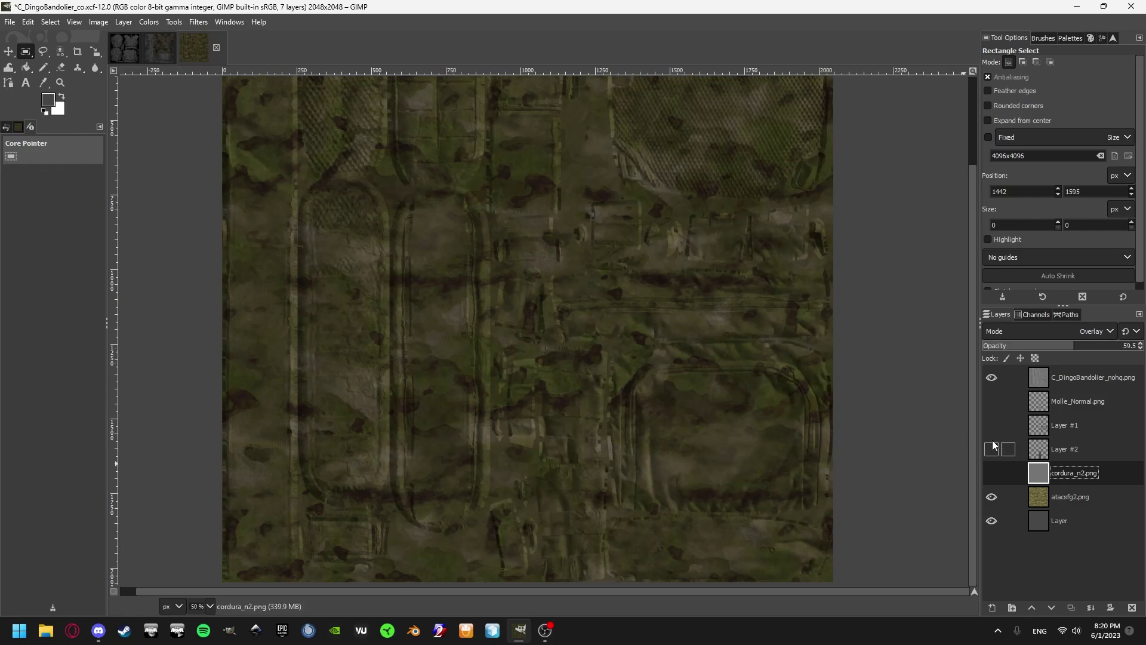
pyautogui.click(992, 378)
pyautogui.click(991, 427)
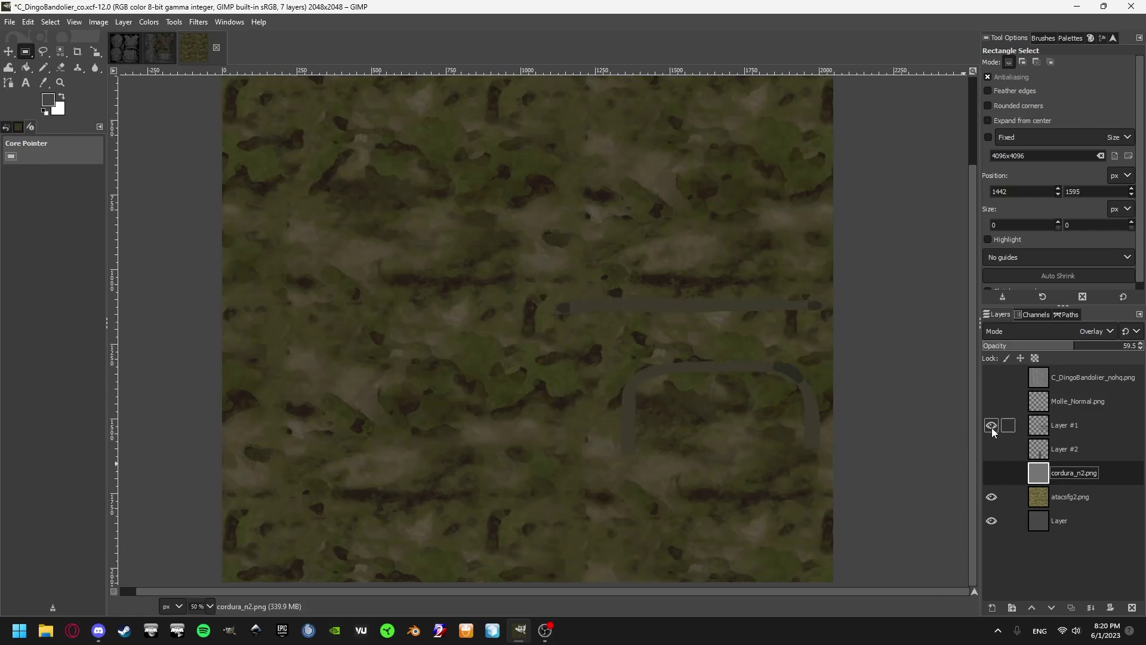
pyautogui.scroll(3, 796, 373)
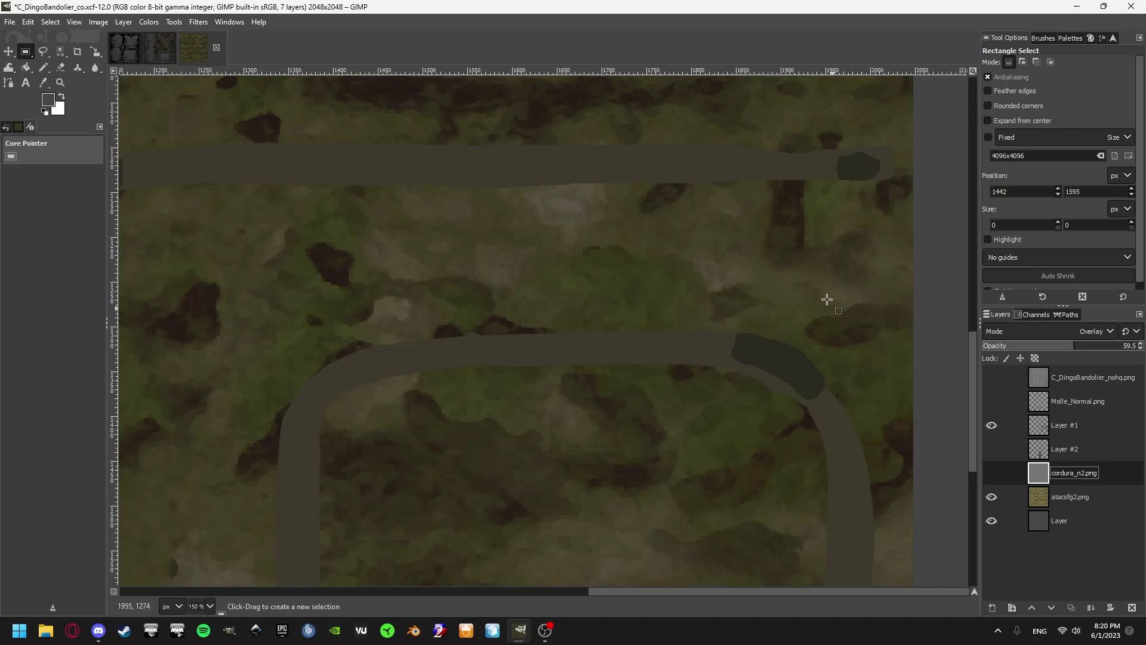
pyautogui.scroll(-1, 768, 354)
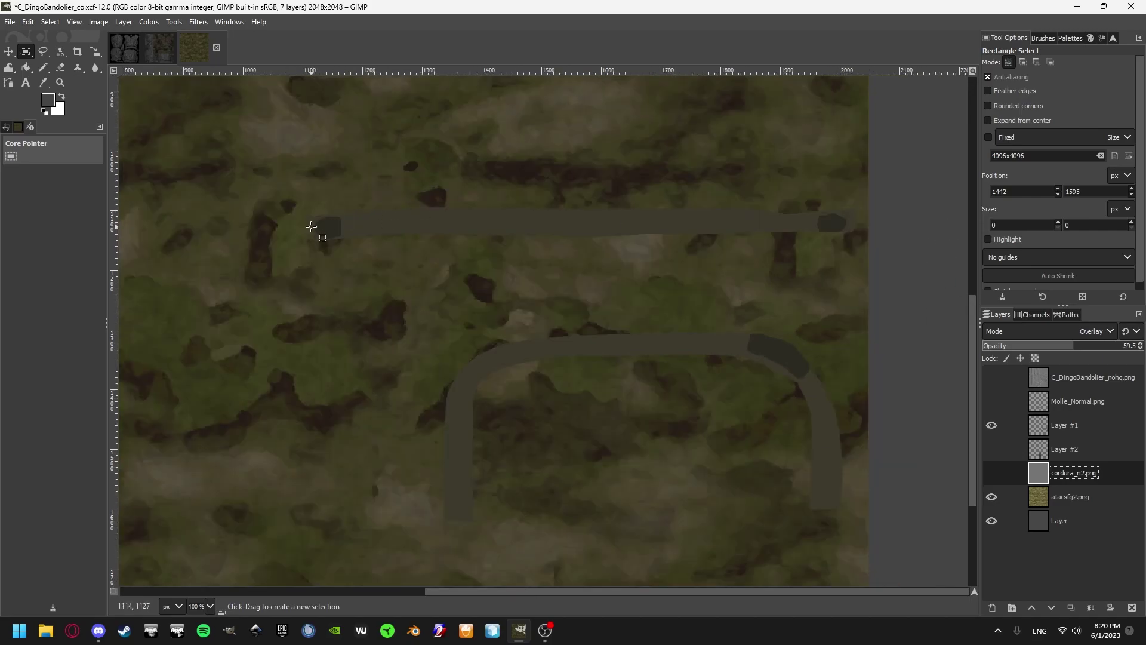
# Show the C_DingoBandolier_nohq.png detail over the painted zips, compare with it hidden, and leave it shown.
pyautogui.click(991, 377)
pyautogui.scroll(2, 860, 235)
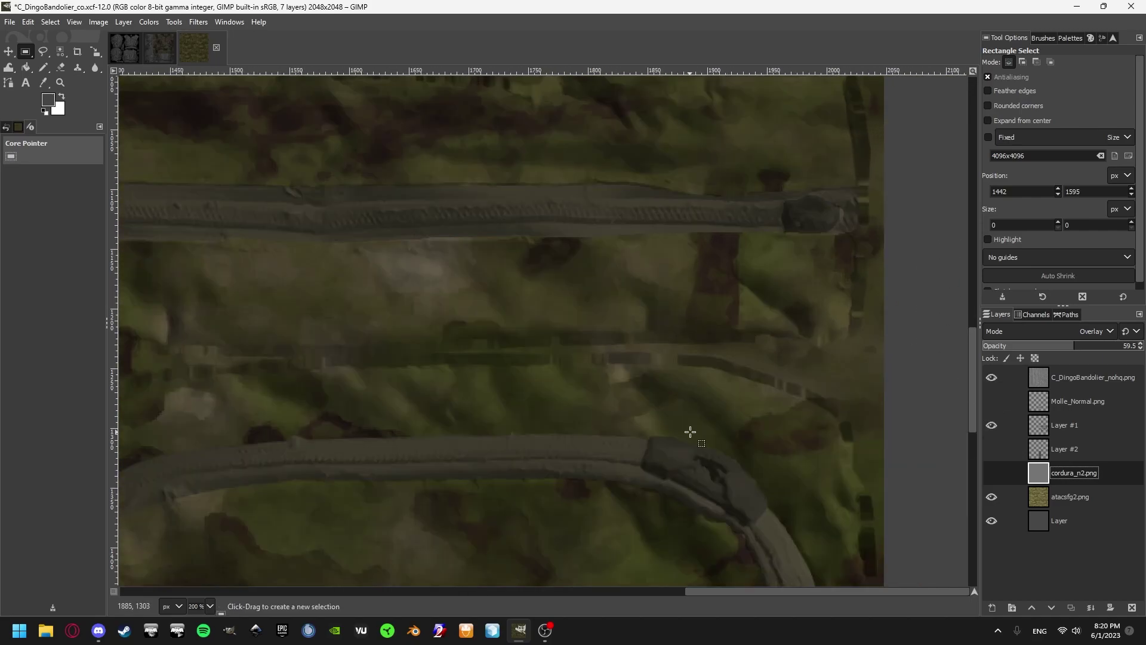
pyautogui.scroll(-2, 691, 431)
pyautogui.scroll(1, 522, 399)
pyautogui.click(990, 377)
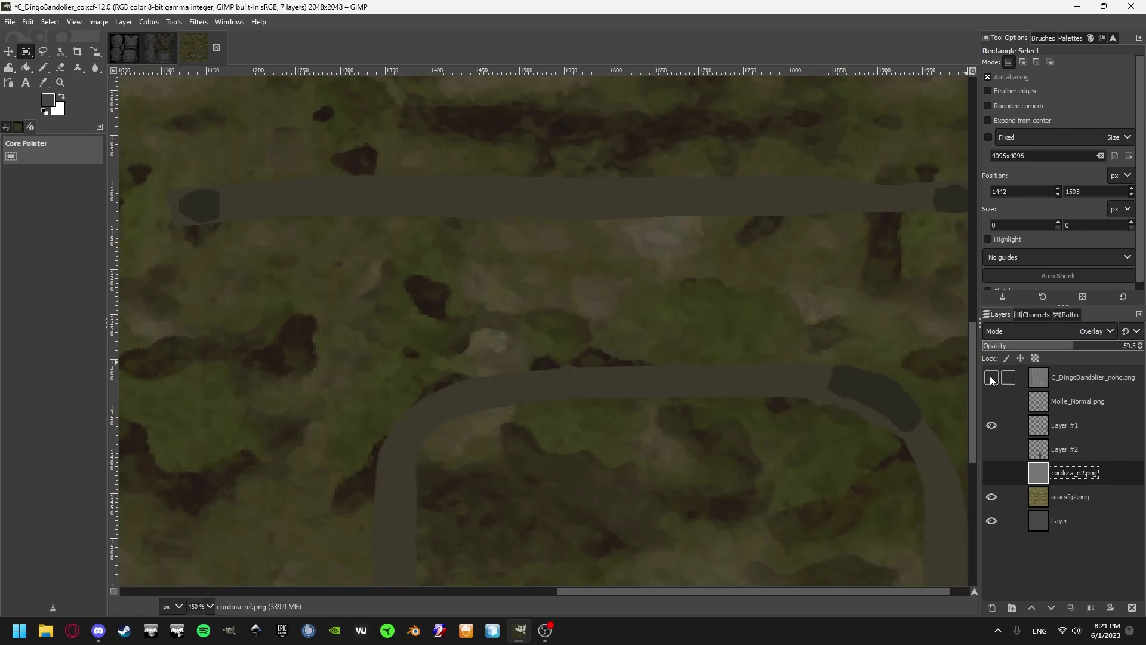
pyautogui.click(990, 376)
pyautogui.scroll(-3, 596, 417)
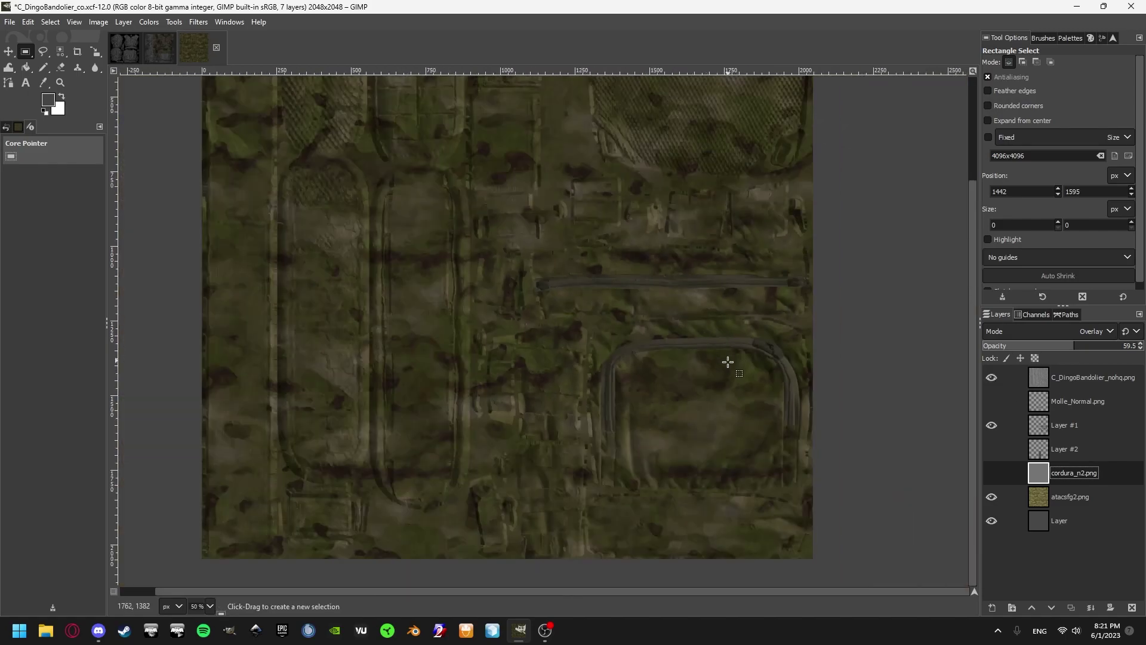
# Set the cordura_n2.png layer to Normal mode at 100 opacity and make it visible.
pyautogui.click(1072, 448)
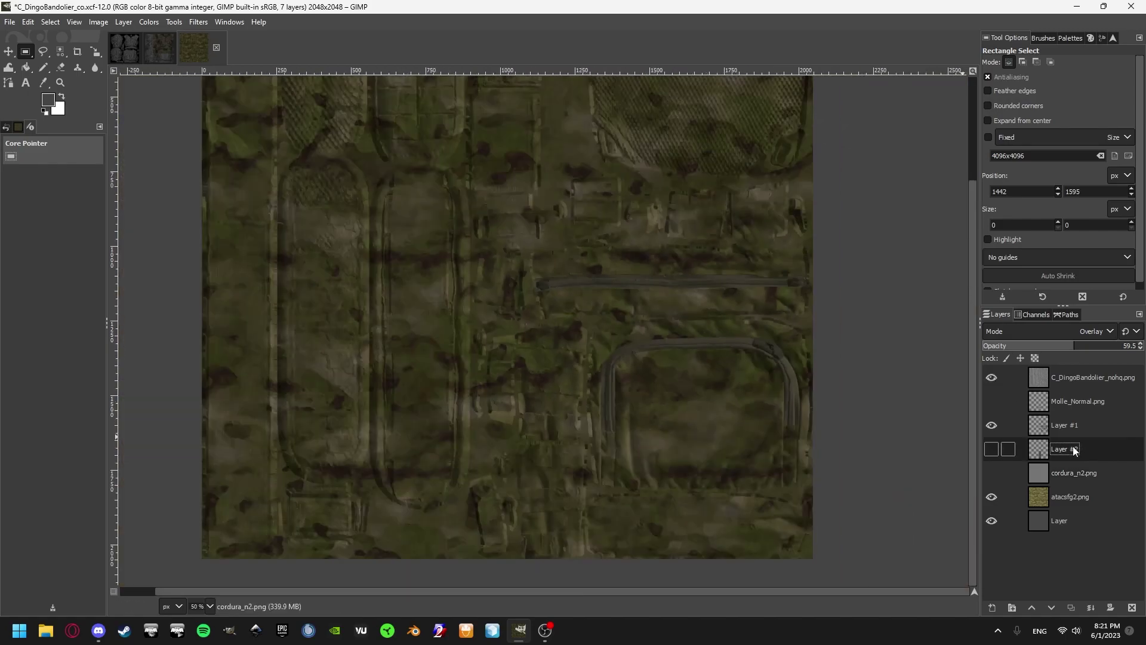
pyautogui.click(1015, 473)
pyautogui.click(1092, 330)
pyautogui.click(1002, 11)
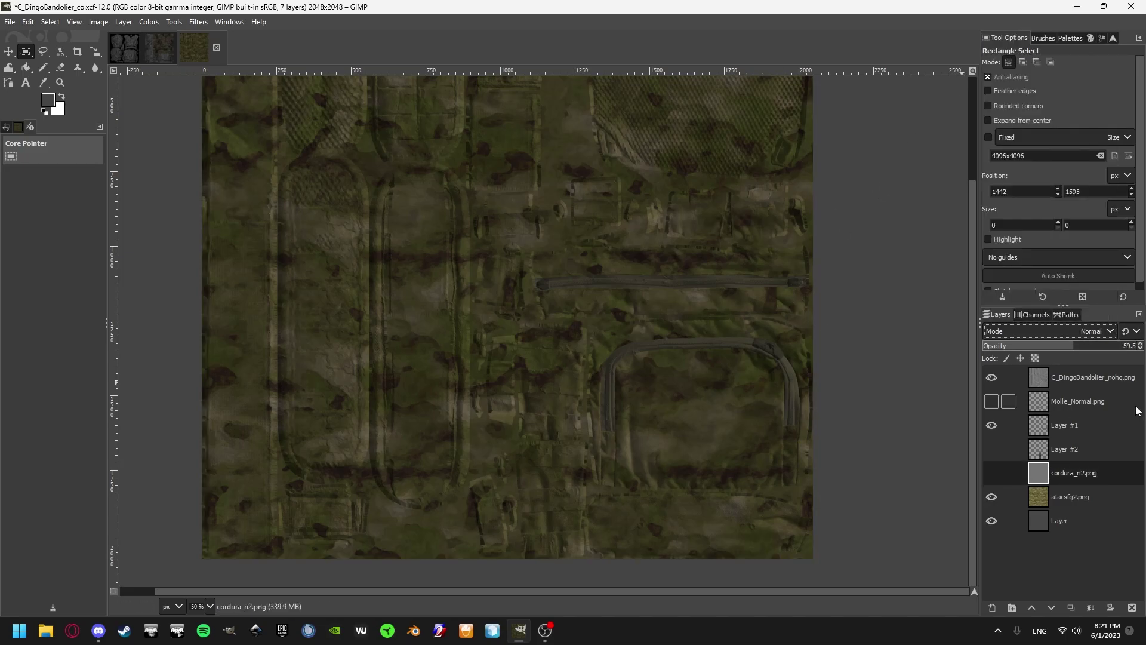
pyautogui.moveTo(1079, 347); pyautogui.dragTo(1143, 348)
pyautogui.click(991, 473)
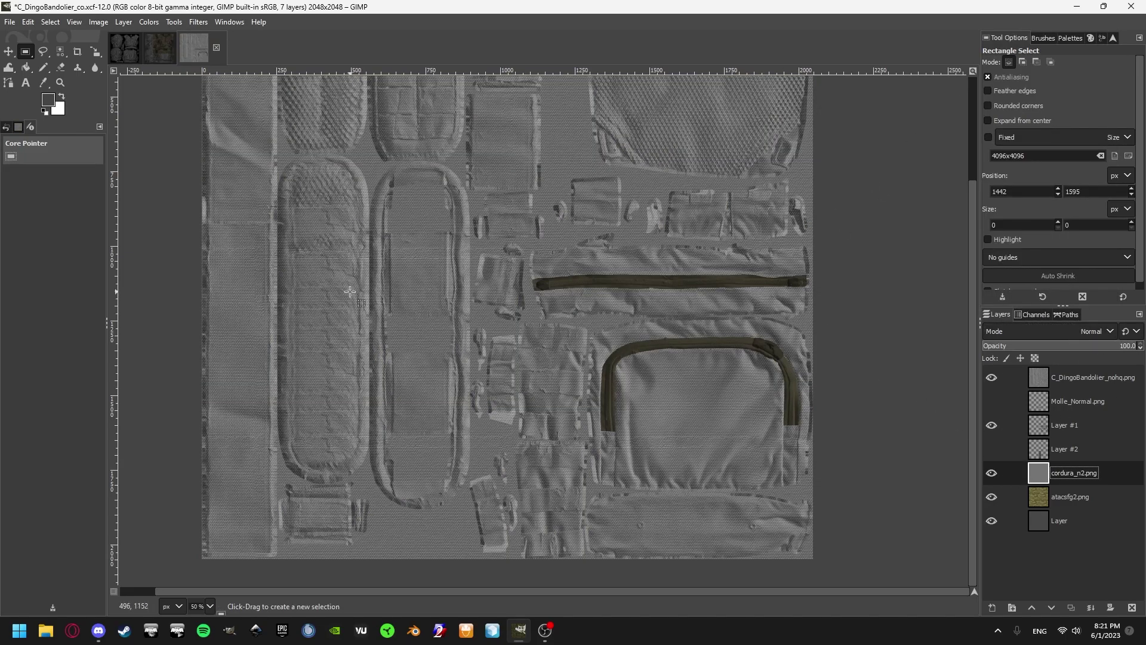
# Hide the C_DingoBandolier_nohq.png layer and examine the cordura weave up close and around the painted zips.
pyautogui.press('2')
pyautogui.click(992, 377)
pyautogui.click(1070, 332)
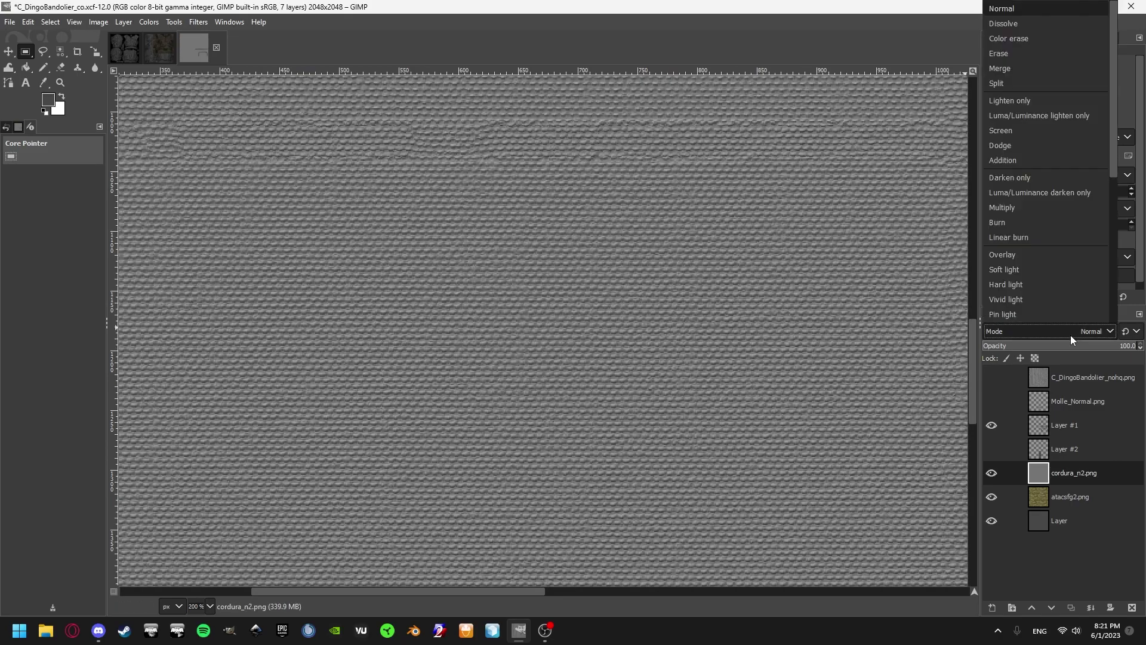
pyautogui.click(1046, 474)
pyautogui.scroll(-5, 430, 227)
pyautogui.scroll(2, 669, 290)
pyautogui.scroll(1, 627, 334)
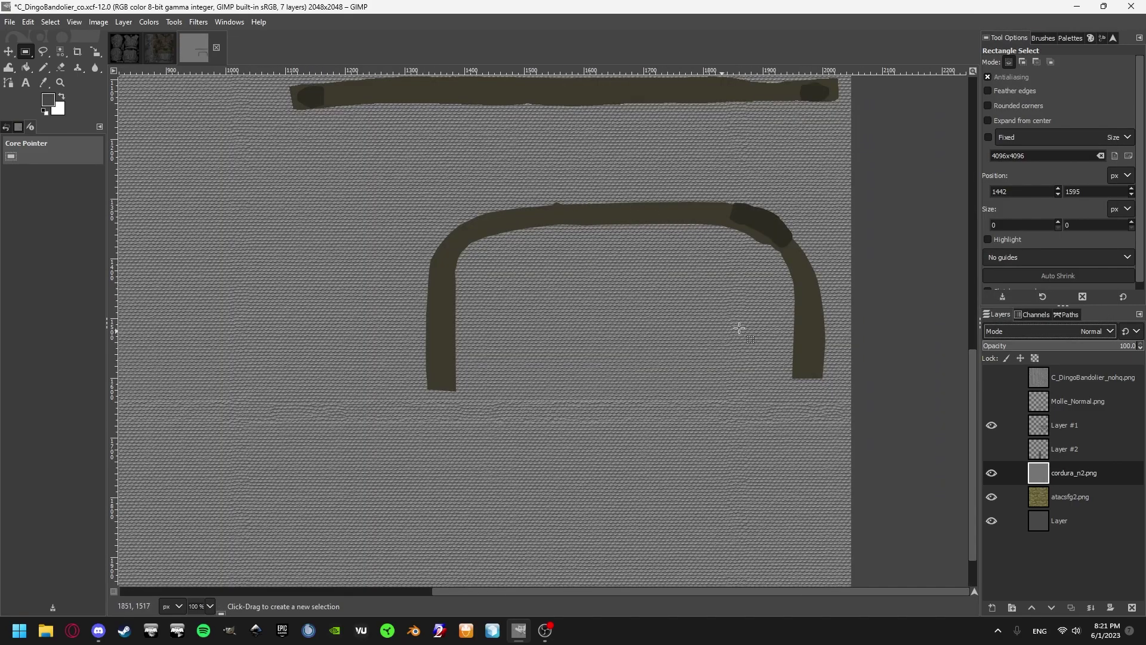
pyautogui.scroll(-2, 747, 328)
pyautogui.scroll(2, 624, 294)
# Set cordura_n2.png to Overlay, show C_DingoBandolier_nohq.png again, and compare the pouch with Layer #1 hidden and shown.
pyautogui.click(1059, 329)
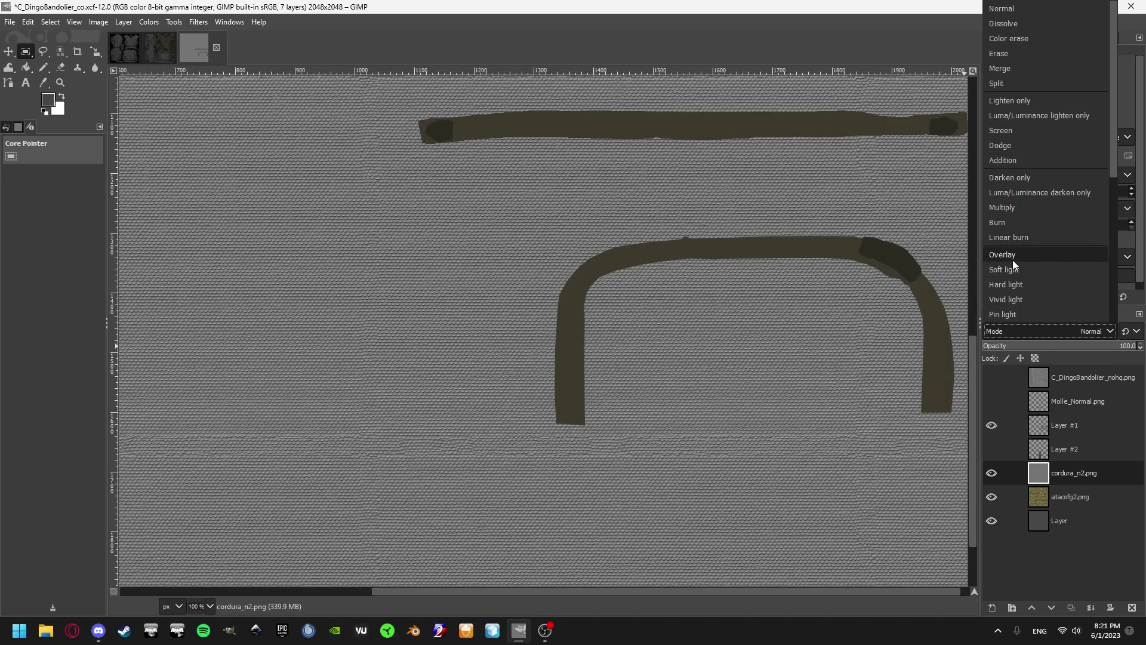
pyautogui.click(1013, 259)
pyautogui.click(991, 378)
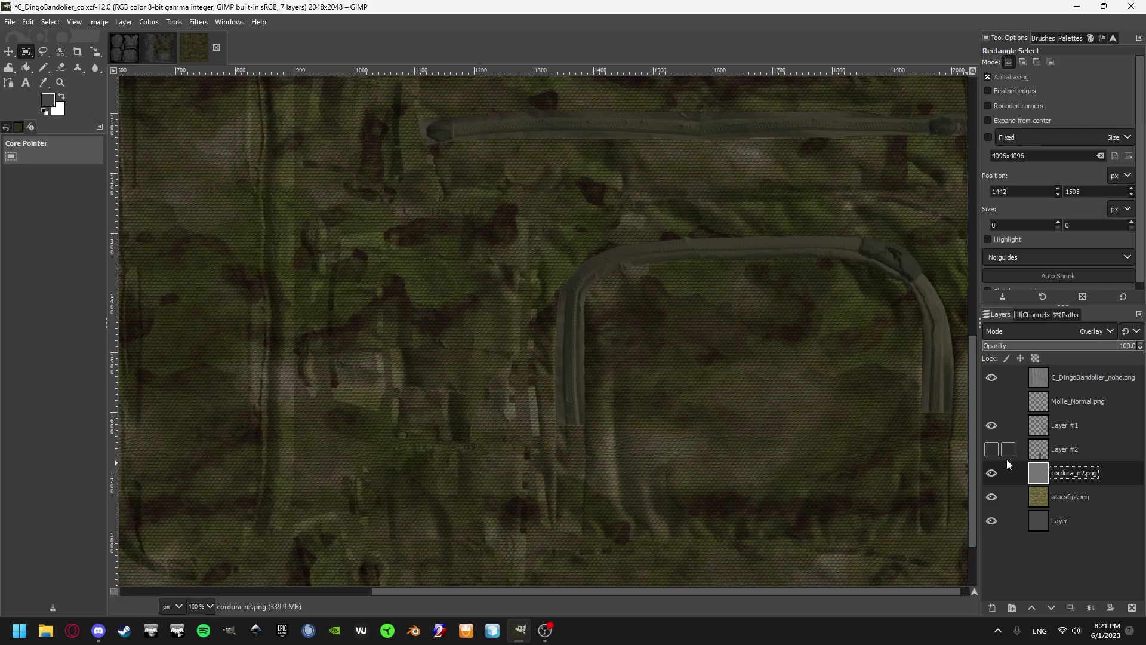
pyautogui.click(991, 425)
pyautogui.click(991, 425)
pyautogui.click(991, 426)
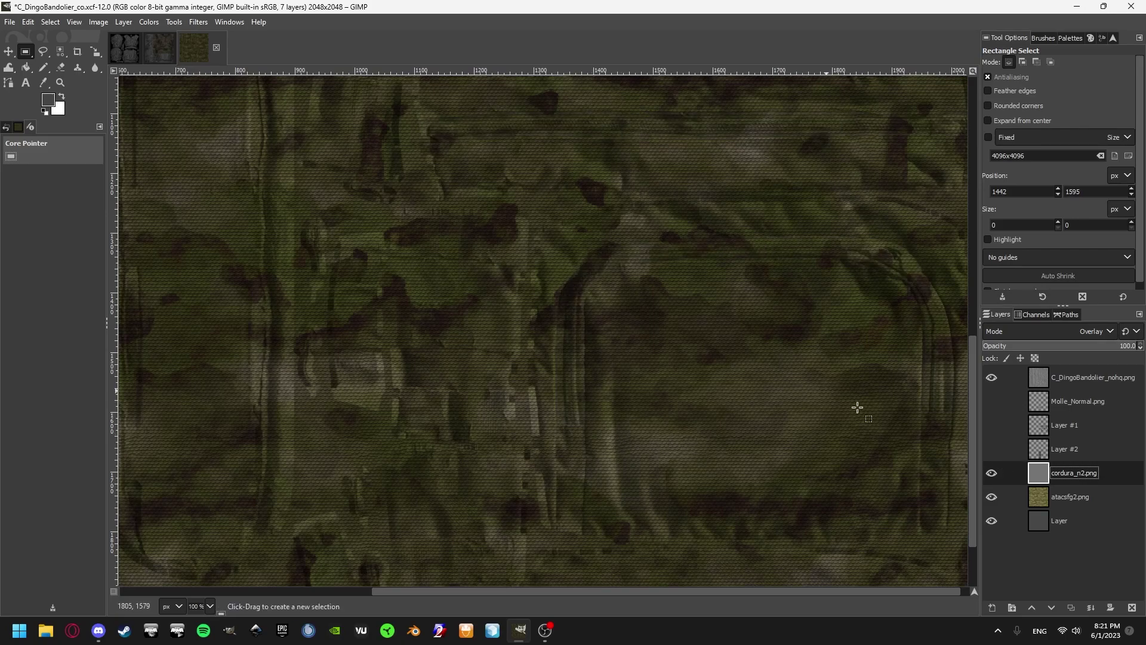
pyautogui.click(995, 425)
# Move Layer #1 below cordura_n2.png, inspect the weave over the zip pull, and return Layer #1 above Layer #2.
pyautogui.moveTo(1061, 431); pyautogui.dragTo(1058, 479)
pyautogui.keyDown('ctrl'); pyautogui.scroll(6, 944, 258); pyautogui.keyUp('ctrl')
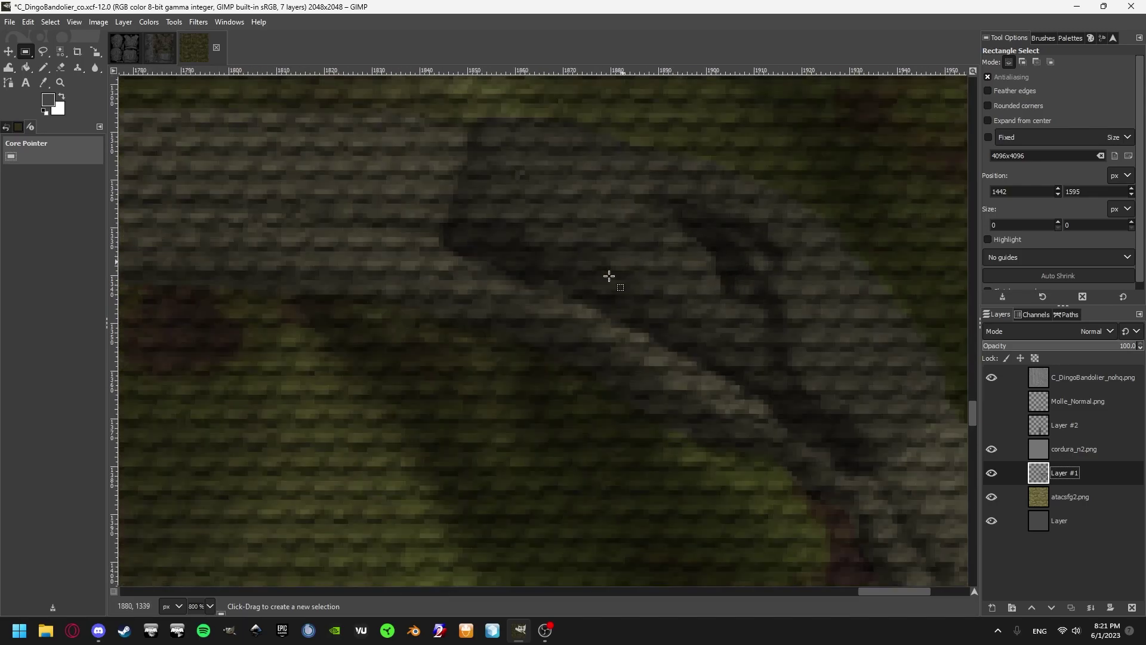
pyautogui.moveTo(1078, 476); pyautogui.dragTo(1076, 410)
pyautogui.keyDown('ctrl'); pyautogui.scroll(-6, 713, 286); pyautogui.keyUp('ctrl')
pyautogui.keyDown('ctrl'); pyautogui.scroll(-1, 753, 283); pyautogui.keyUp('ctrl')
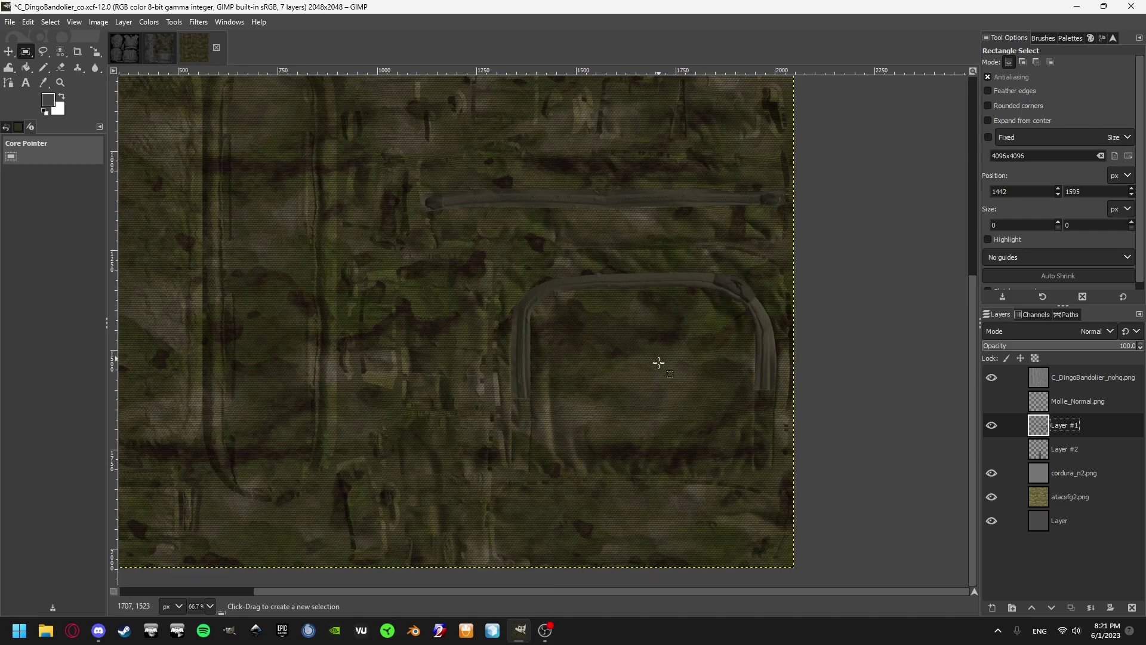
# Compare the pouch with the cordura_n2.png layer hidden and shown, leaving it shown.
pyautogui.scroll(-3, 659, 374)
pyautogui.click(991, 473)
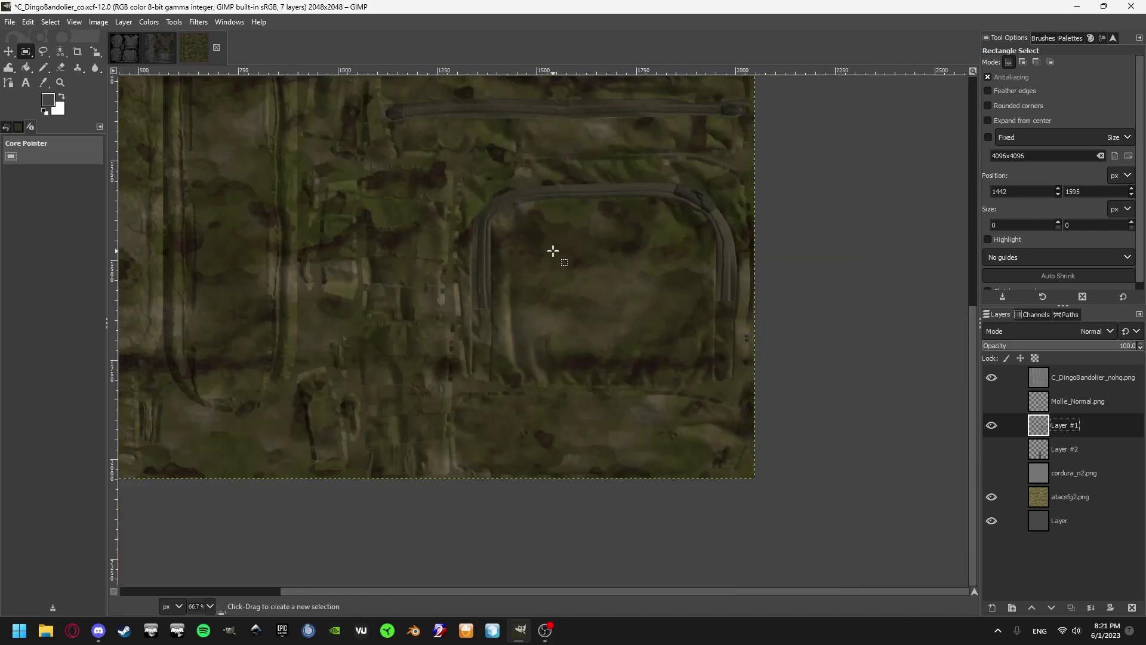
pyautogui.keyDown('ctrl'); pyautogui.scroll(3, 542, 237); pyautogui.keyUp('ctrl')
pyautogui.click(992, 377)
pyautogui.click(992, 377)
pyautogui.keyDown('ctrl'); pyautogui.scroll(-2, 443, 214); pyautogui.keyUp('ctrl')
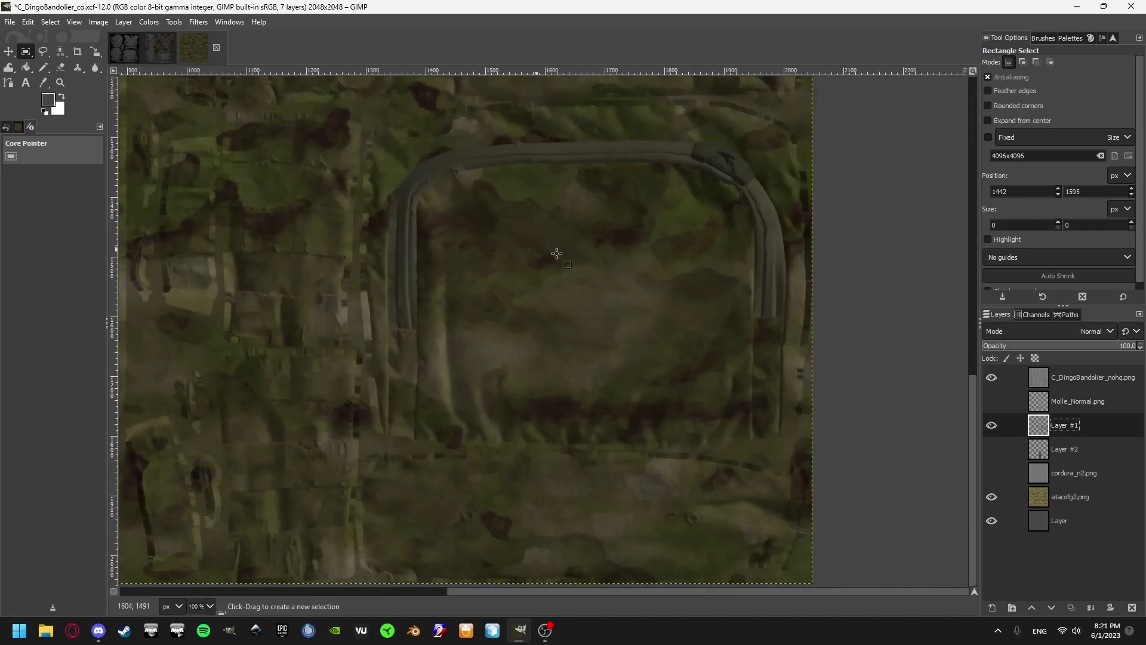
pyautogui.keyDown('ctrl'); pyautogui.scroll(1, 501, 315); pyautogui.keyUp('ctrl')
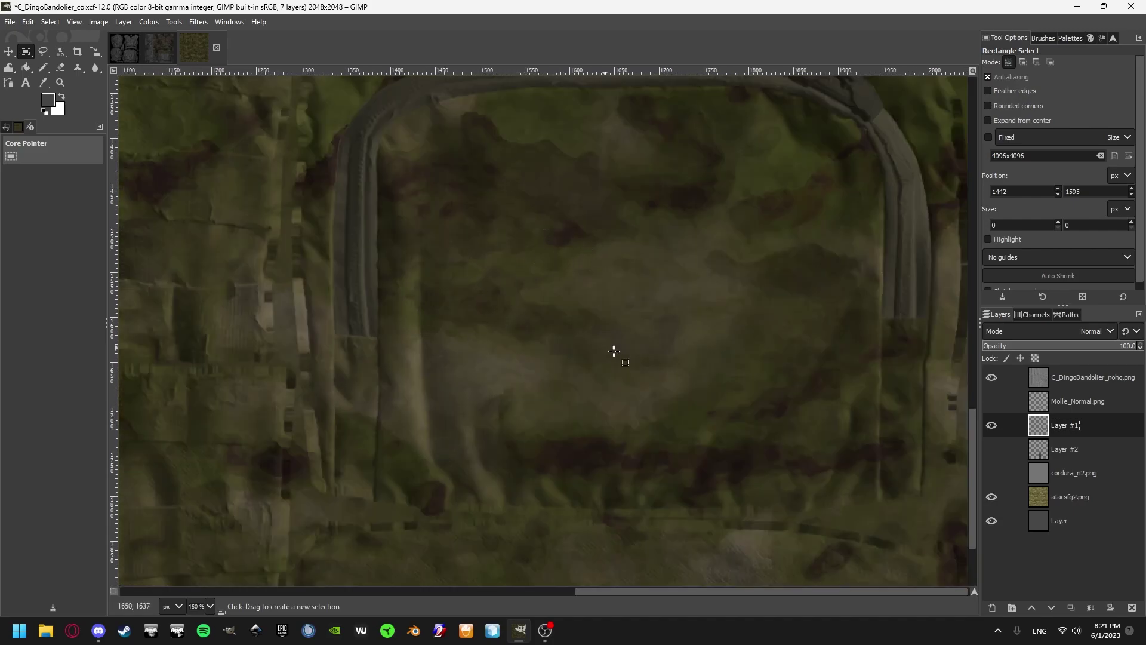
pyautogui.click(992, 472)
# Point out the texture's left half, upper-right area and pouch section with temporary rectangular selections, clearing each one.
pyautogui.keyDown('ctrl'); pyautogui.scroll(-2, 421, 251); pyautogui.keyUp('ctrl')
pyautogui.keyDown('ctrl'); pyautogui.scroll(-3, 413, 406); pyautogui.keyUp('ctrl')
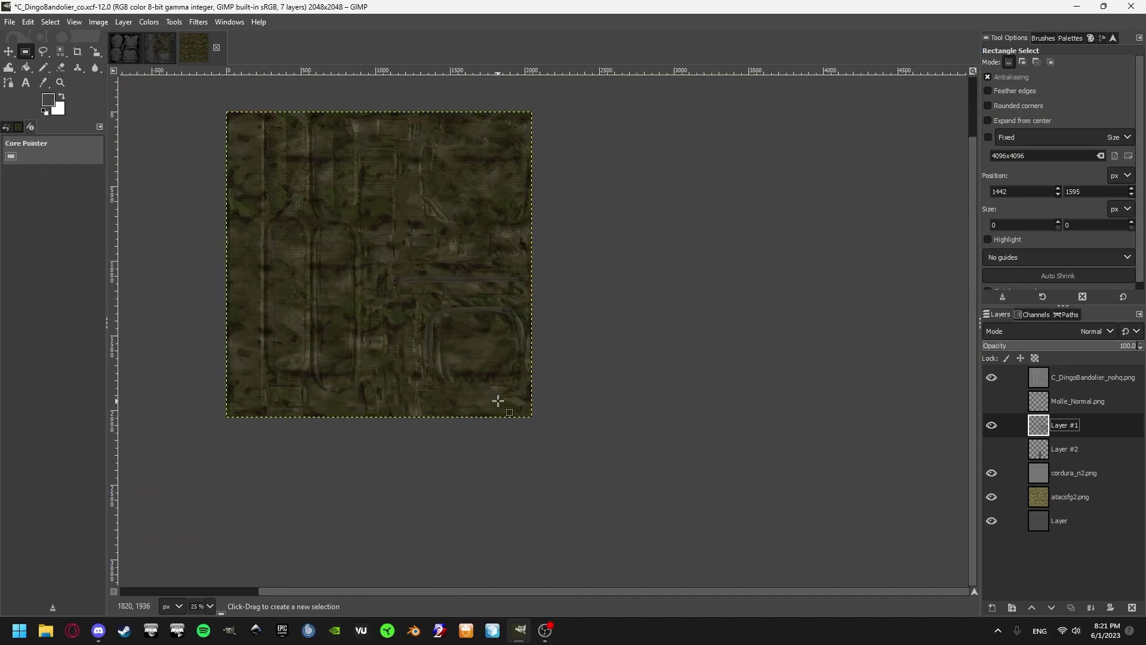
pyautogui.moveTo(215, 95); pyautogui.dragTo(391, 462)
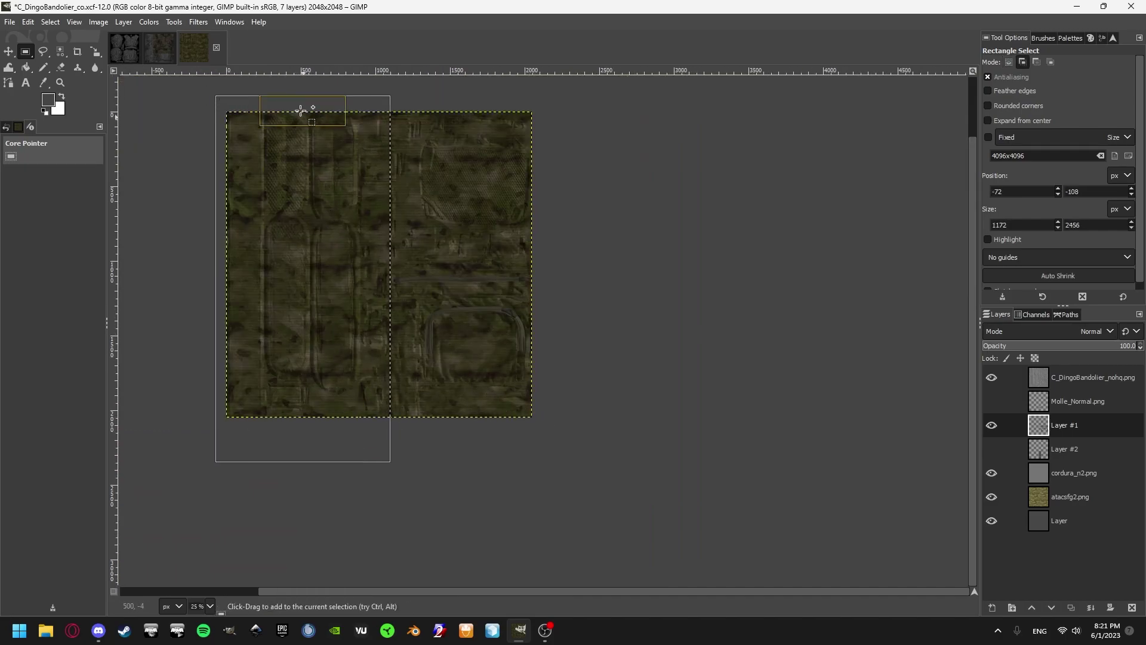
pyautogui.moveTo(601, 108); pyautogui.dragTo(325, 272)
pyautogui.click(515, 233)
pyautogui.moveTo(198, 97); pyautogui.dragTo(367, 495)
pyautogui.click(334, 256)
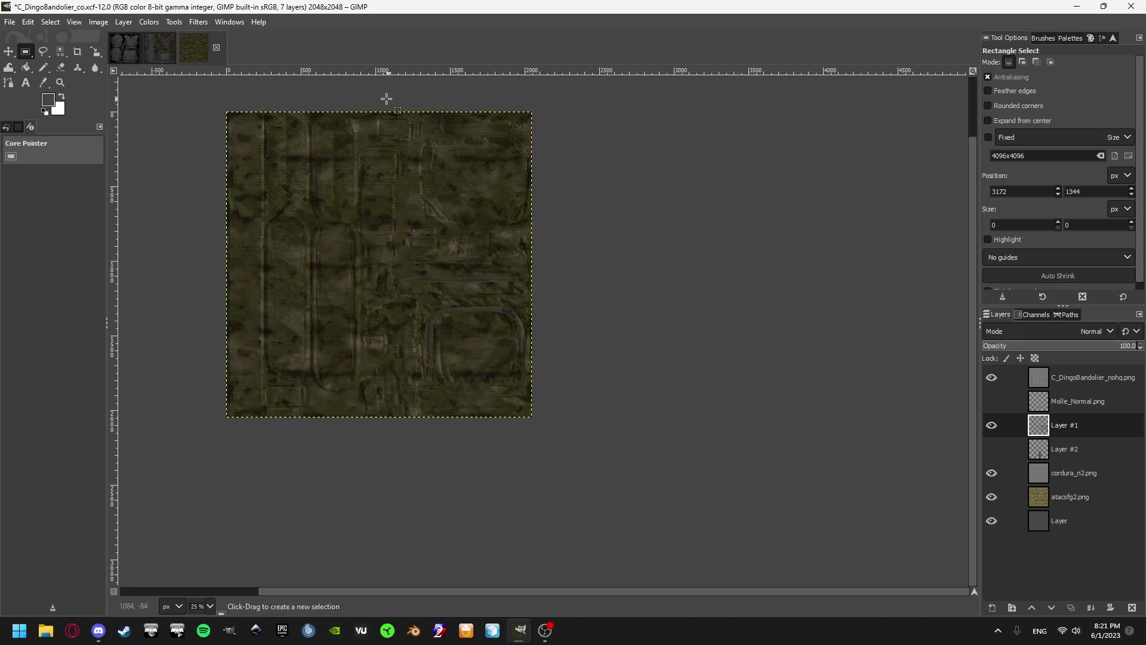
pyautogui.moveTo(386, 99); pyautogui.dragTo(595, 266)
pyautogui.click(704, 285)
pyautogui.scroll(2, 434, 358)
pyautogui.moveTo(336, 176); pyautogui.dragTo(636, 494)
pyautogui.click(769, 330)
# Inspect both zips closely and point out the webbing column beside the pouch with temporary rectangular selections, clearing them.
pyautogui.scroll(1, 404, 297)
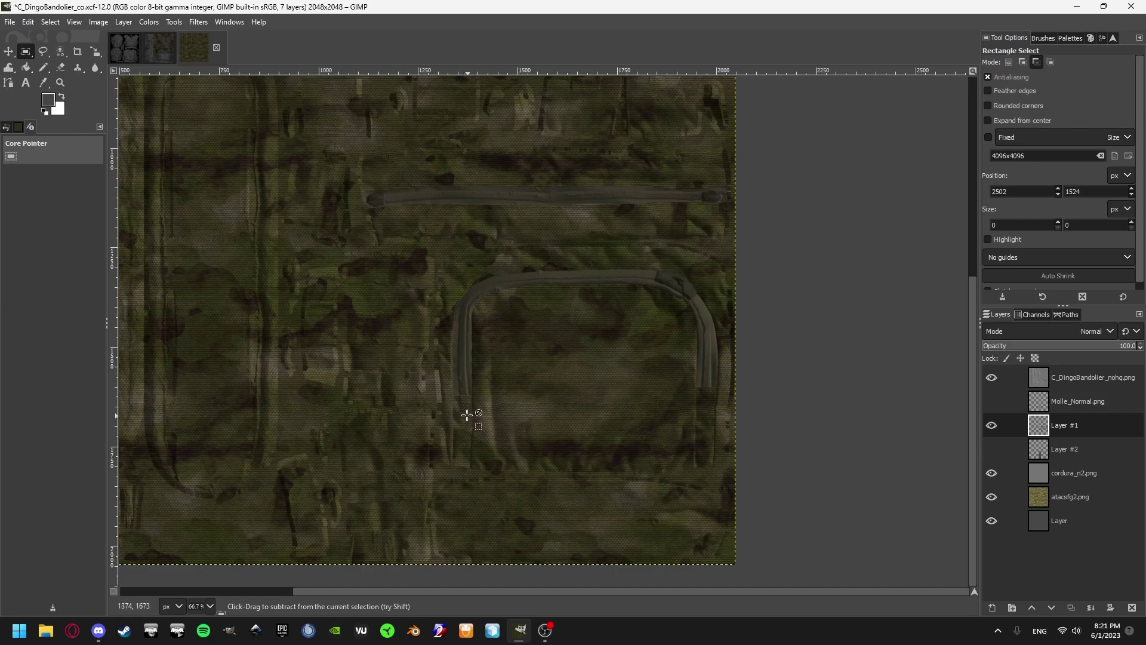
pyautogui.scroll(1, 651, 185)
pyautogui.scroll(1, 460, 210)
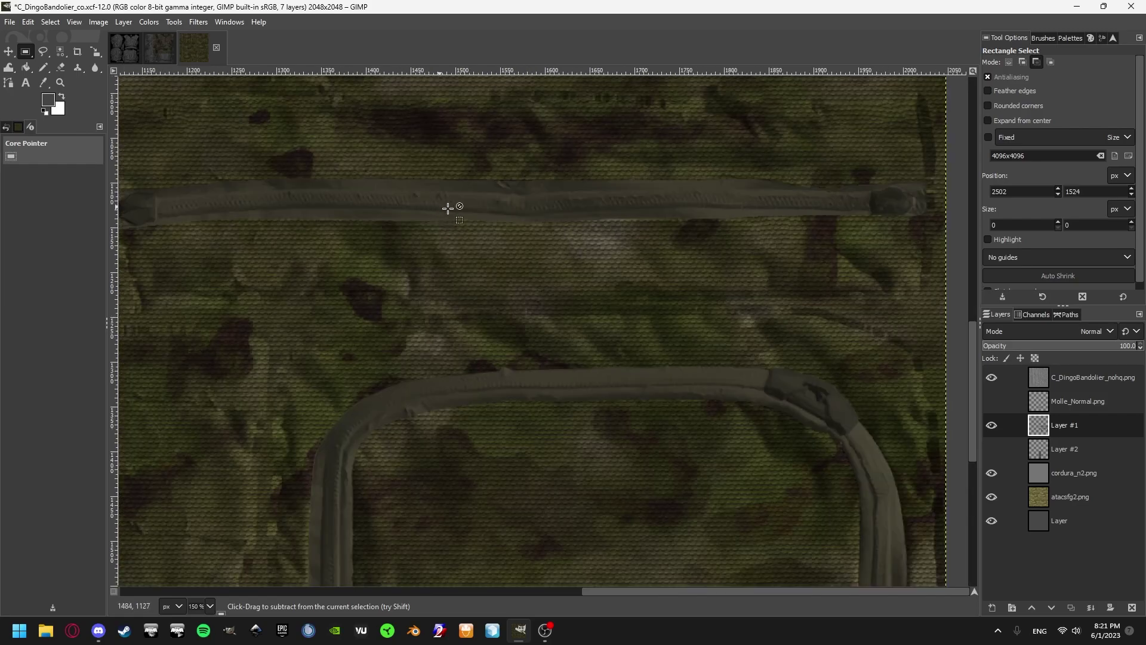
pyautogui.scroll(-3, 555, 202)
pyautogui.scroll(3, 410, 297)
pyautogui.moveTo(376, 236)
pyautogui.mouseDown()
pyautogui.moveTo(517, 460)
pyautogui.moveTo(573, 608)
pyautogui.mouseUp()
pyautogui.scroll(-2, 498, 235)
pyautogui.moveTo(432, 397)
pyautogui.mouseDown()
pyautogui.moveTo(485, 449)
pyautogui.moveTo(528, 553)
pyautogui.mouseUp()
pyautogui.click(937, 382)
pyautogui.moveTo(459, 305); pyautogui.dragTo(532, 346)
pyautogui.scroll(3, 532, 346)
pyautogui.click(509, 289)
# Hide the cordura_n2.png and atacsfg2.png layers to view the webbing detail over the grey base.
pyautogui.click(991, 473)
pyautogui.click(992, 497)
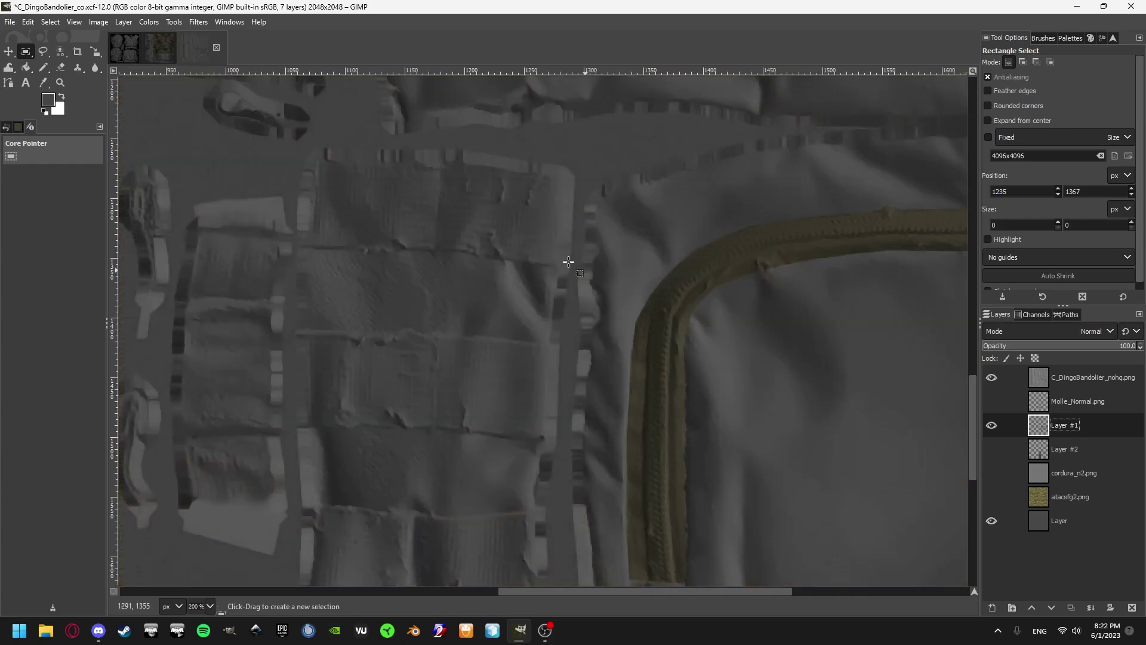
pyautogui.scroll(-1, 404, 372)
# Outline one webbing band beside the pouch with Free Select, clear the selection, and return to Rectangle Select.
pyautogui.press('f')
pyautogui.moveTo(404, 279); pyautogui.dragTo(588, 297)
pyautogui.click(581, 362)
pyautogui.click(428, 361)
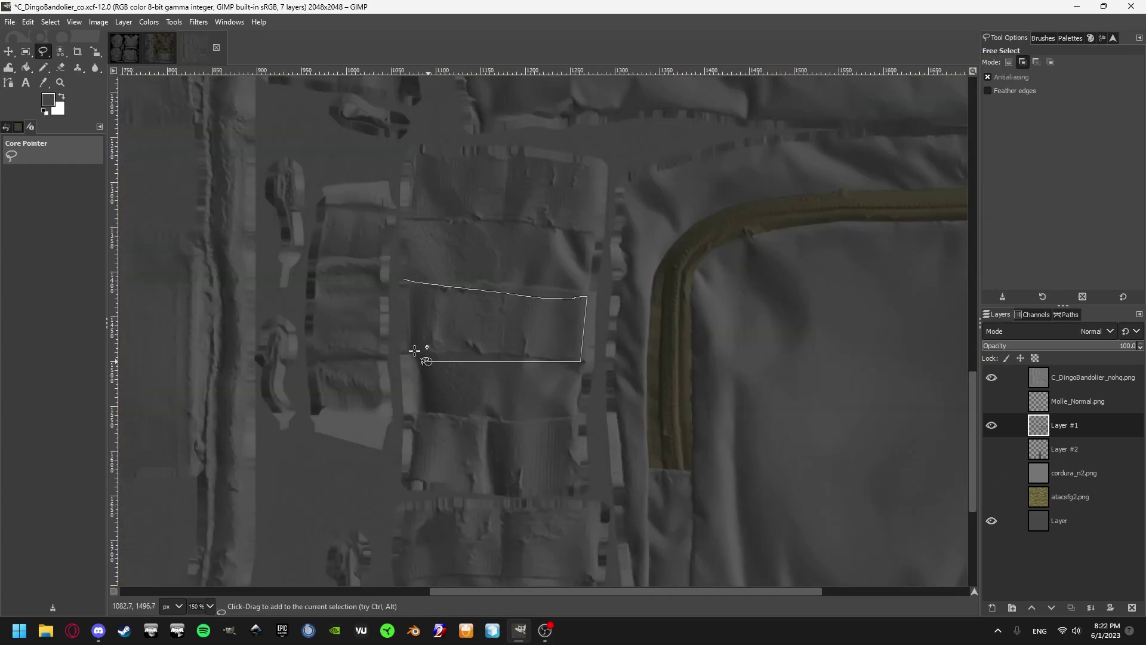
pyautogui.click(406, 278)
pyautogui.press('Return')
pyautogui.press('r')
pyautogui.click(521, 277)
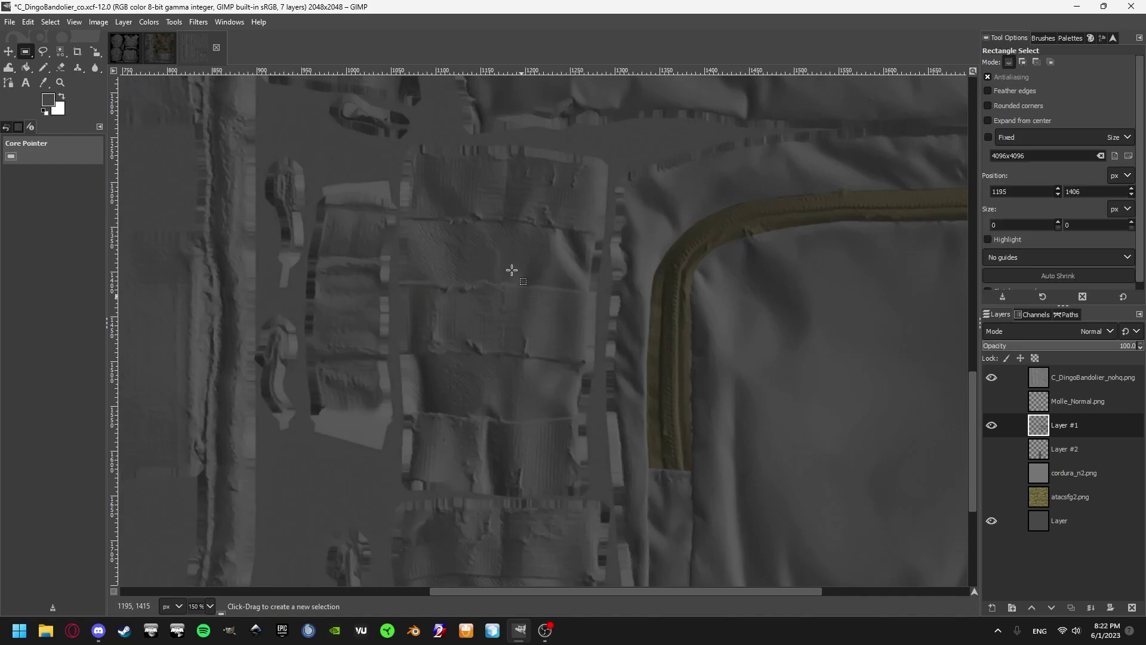
# Show Layer #2, hide C_DingoBandolier_nohq.png, and inspect the flat olive patches covering alternate webbing bands.
pyautogui.scroll(-2, 529, 307)
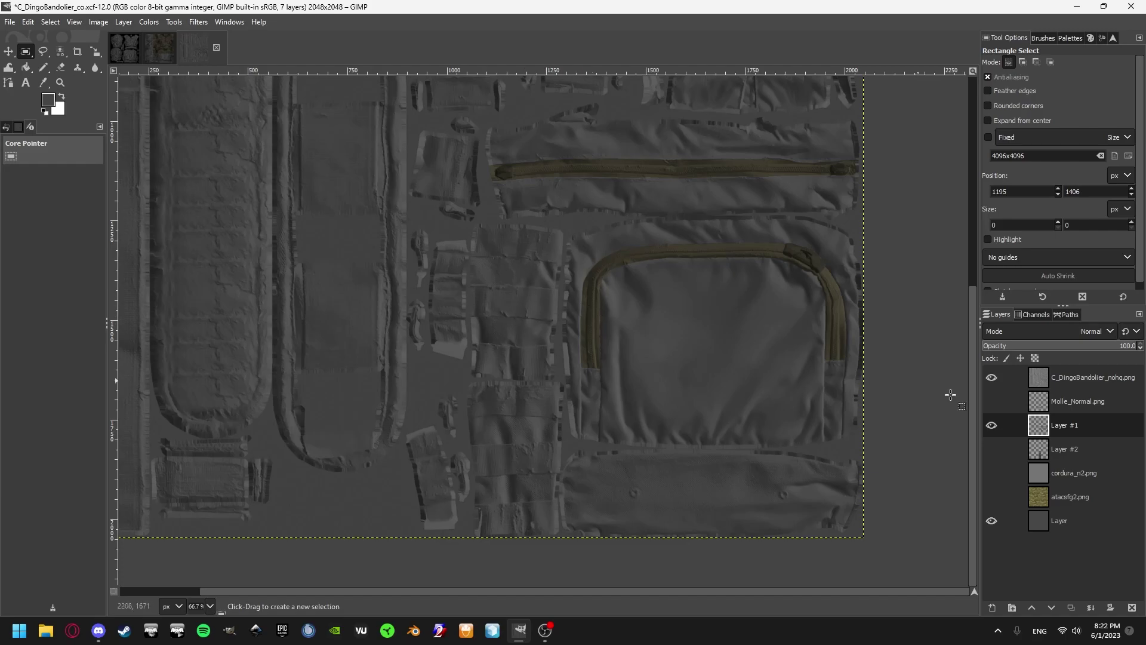
pyautogui.click(991, 449)
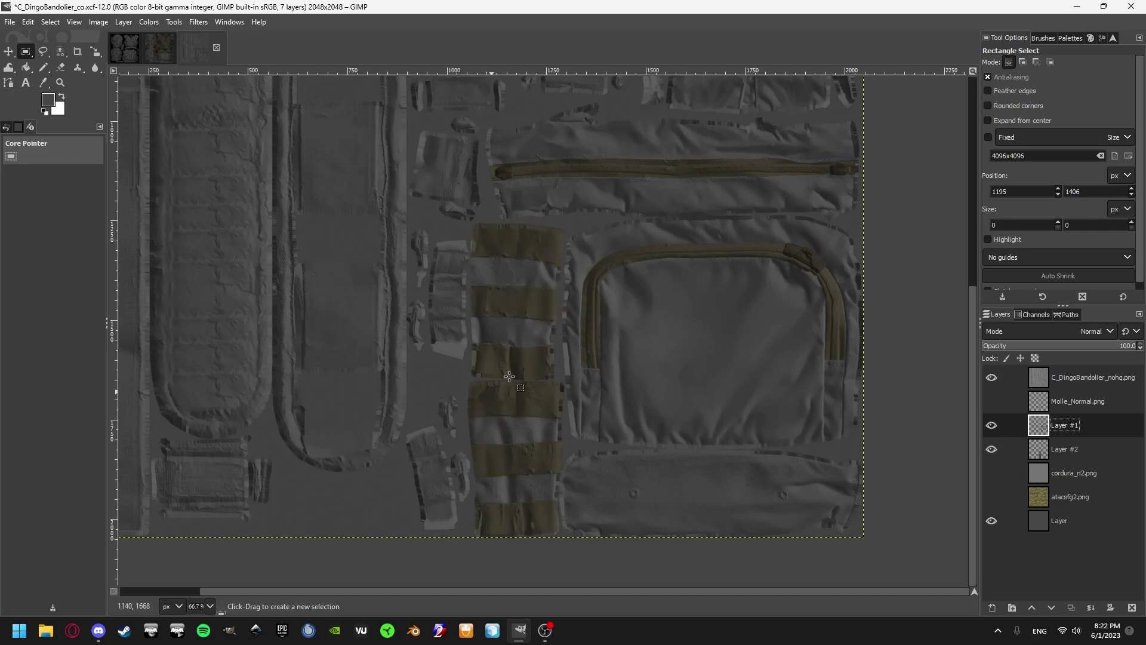
pyautogui.scroll(2, 521, 357)
pyautogui.click(992, 377)
pyautogui.scroll(1, 544, 287)
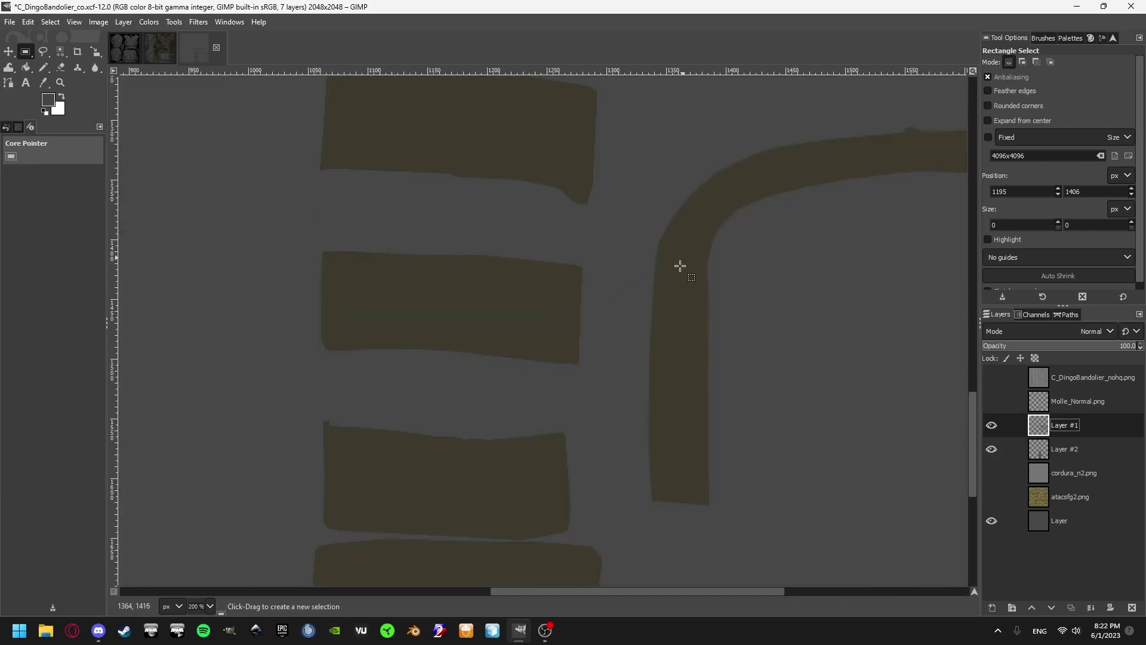
# Show the C_DingoBandolier_nohq.png, cordura_n2.png and atacsfg2.png layers again and inspect the webbing bands in the camouflage.
pyautogui.click(991, 378)
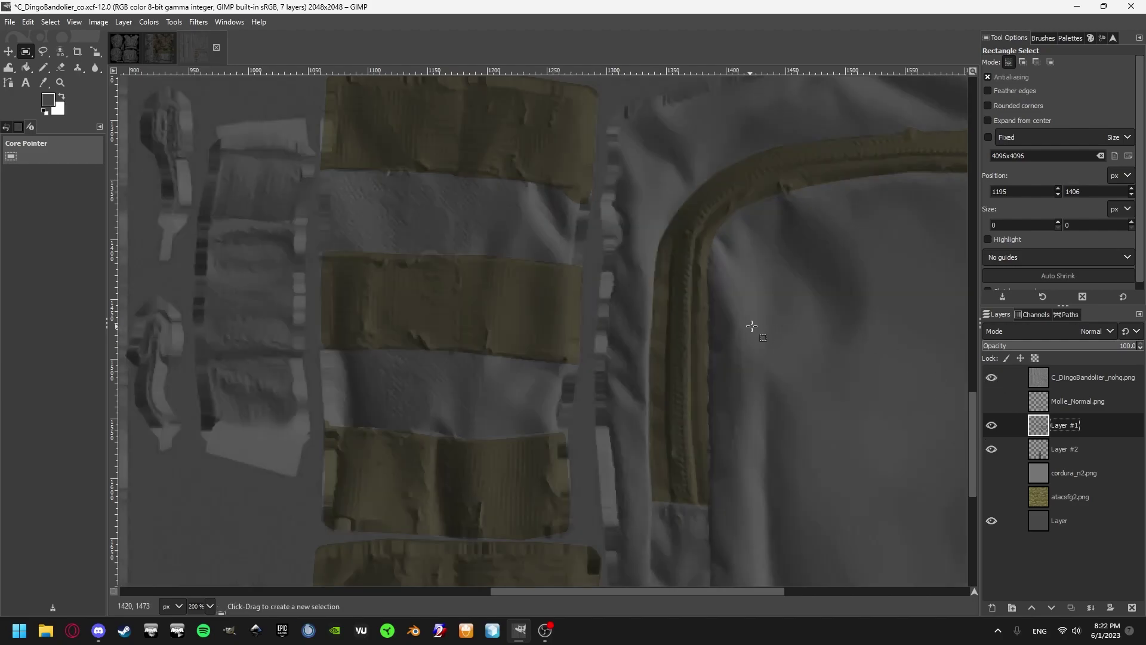
pyautogui.click(1056, 450)
pyautogui.press('pageup')
pyautogui.click(991, 474)
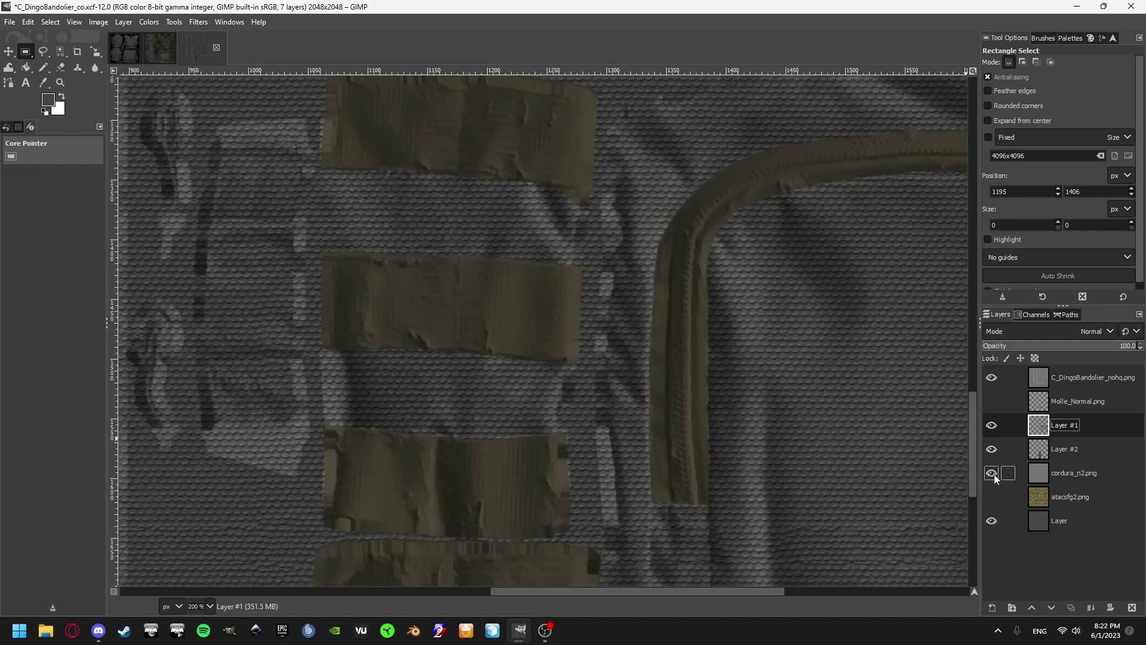
pyautogui.click(992, 496)
pyautogui.click(1068, 472)
pyautogui.scroll(-3, 677, 411)
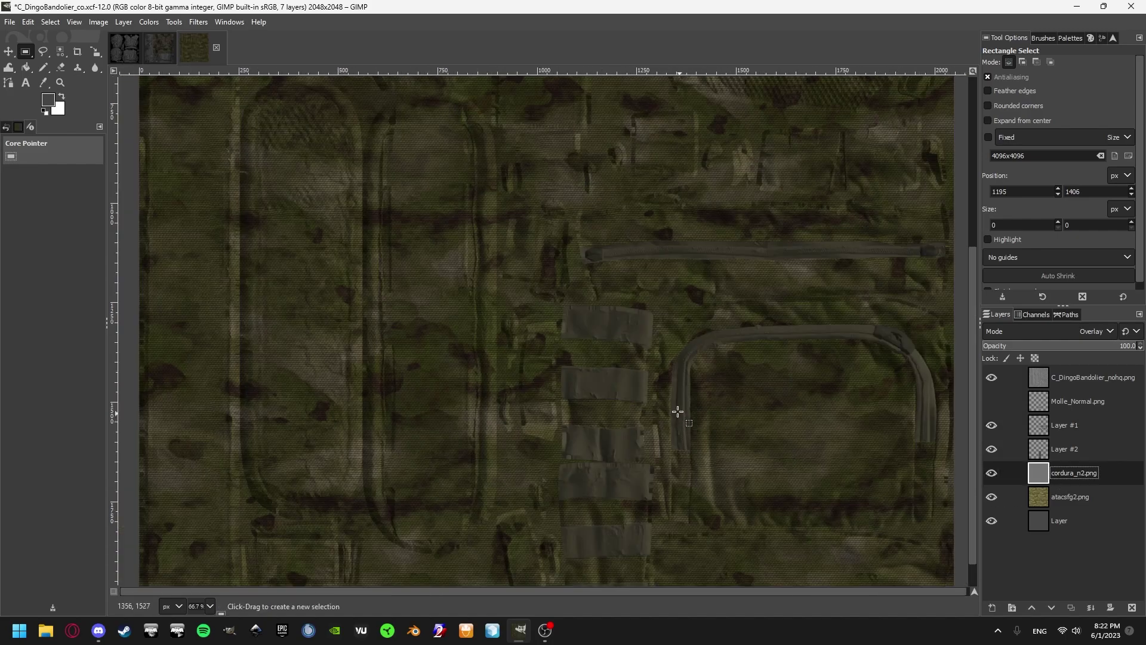
pyautogui.scroll(4, 677, 411)
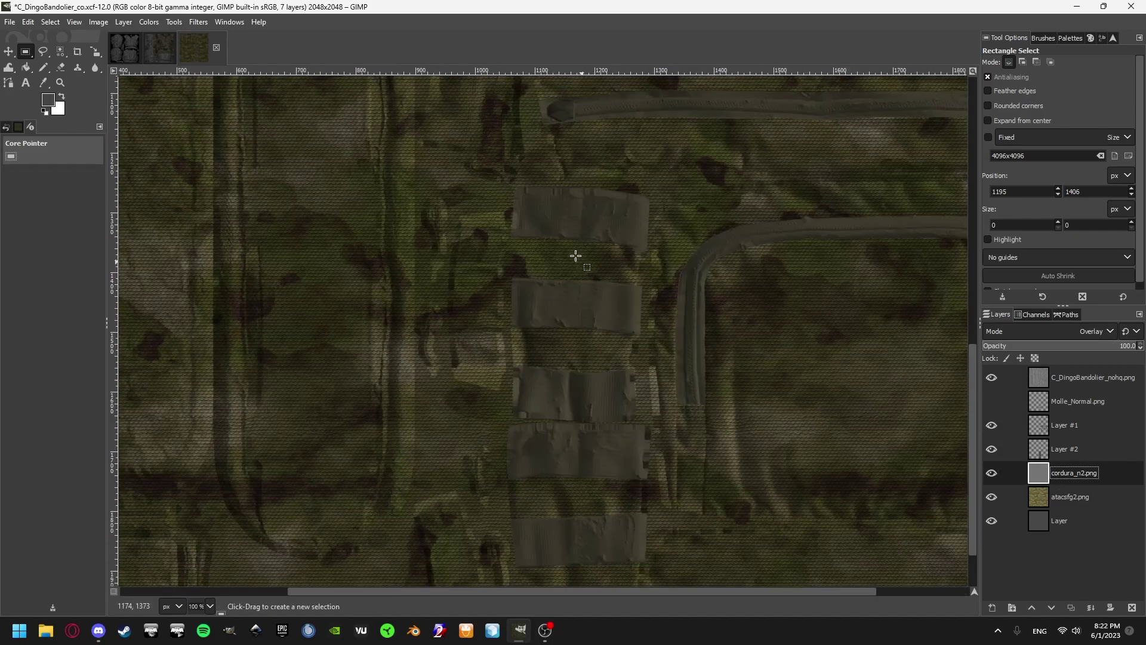
pyautogui.scroll(1, 566, 256)
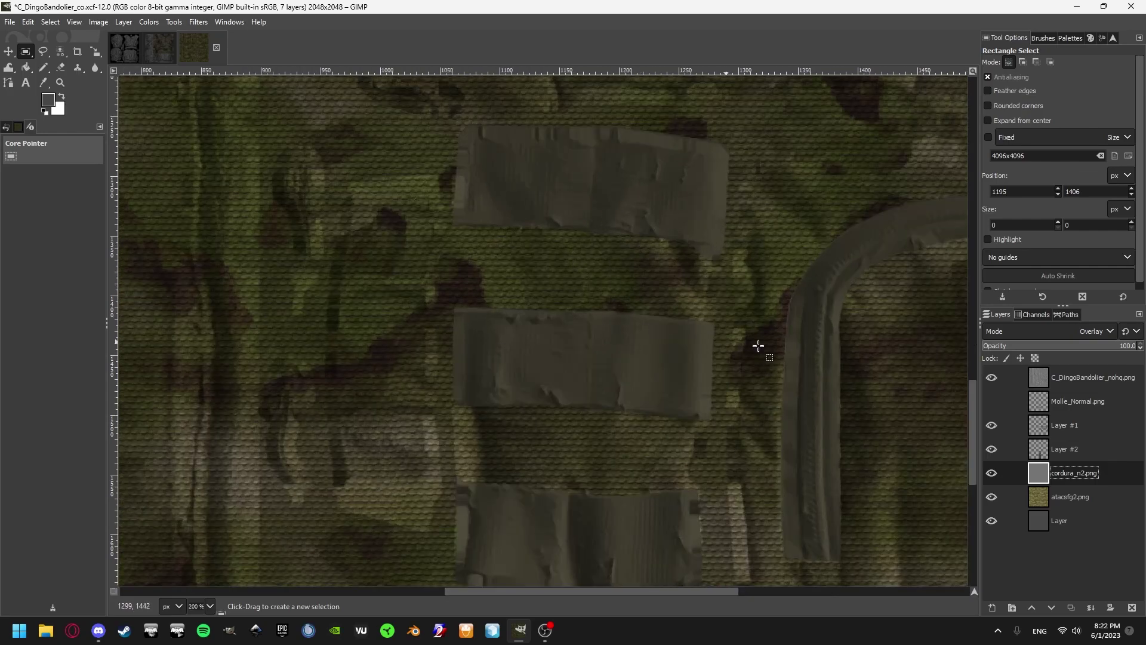
# Show the Molle_Normal.png layer and point out its webbing patches by selecting the layer's opaque areas, clearing the selection each time.
pyautogui.click(1049, 405)
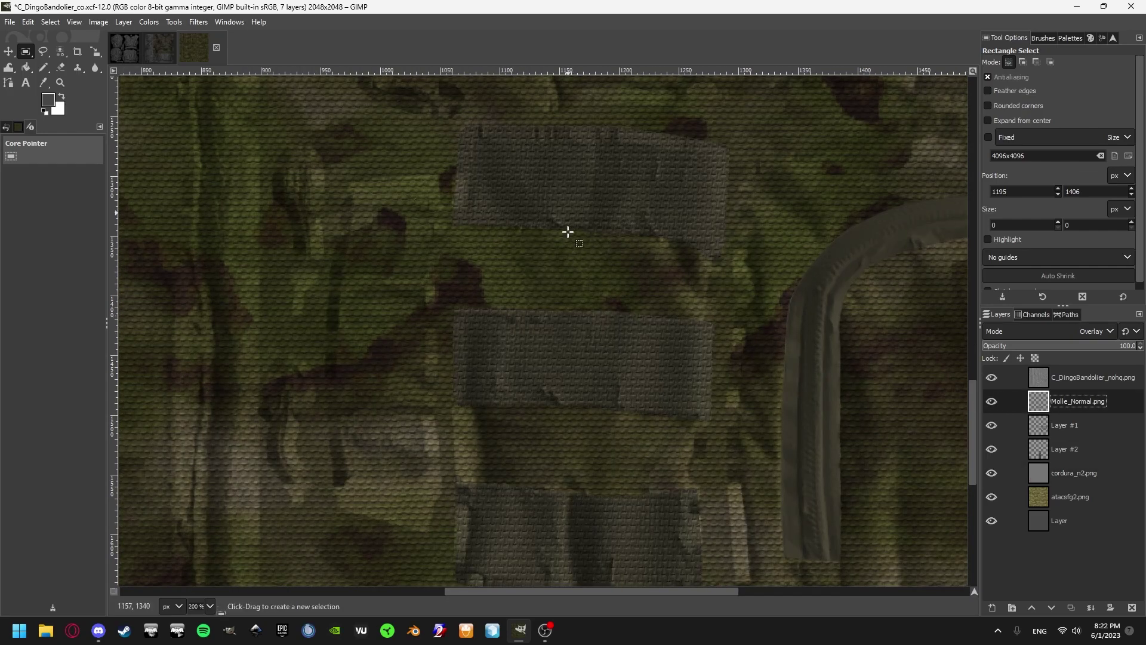
pyautogui.scroll(-2, 542, 291)
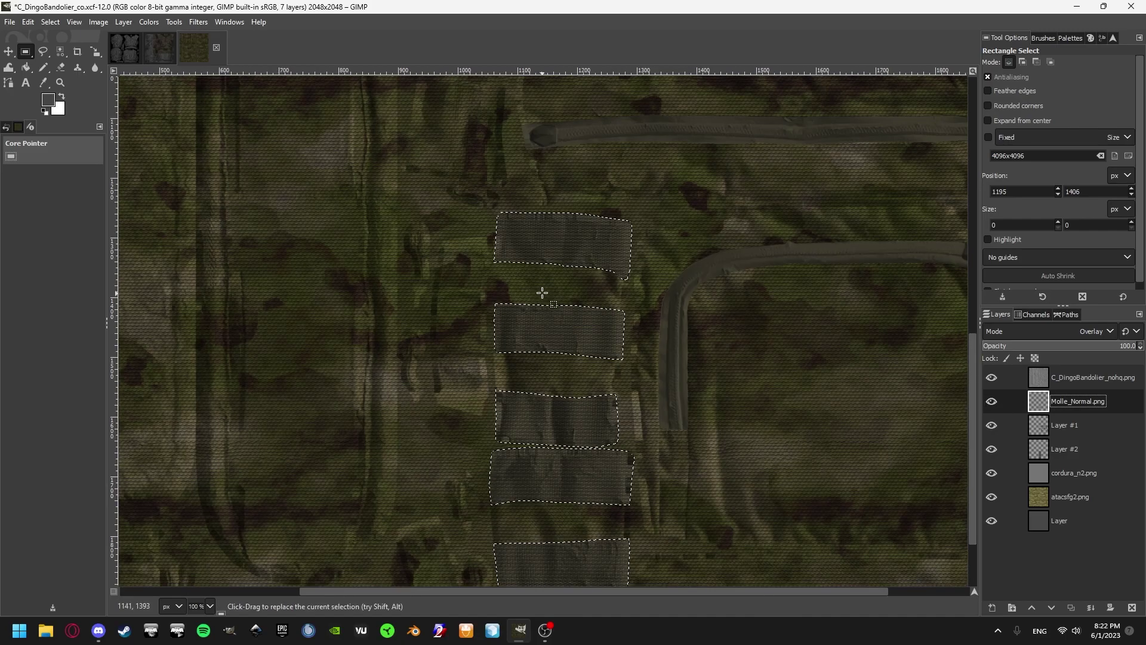
pyautogui.scroll(-2, 594, 288)
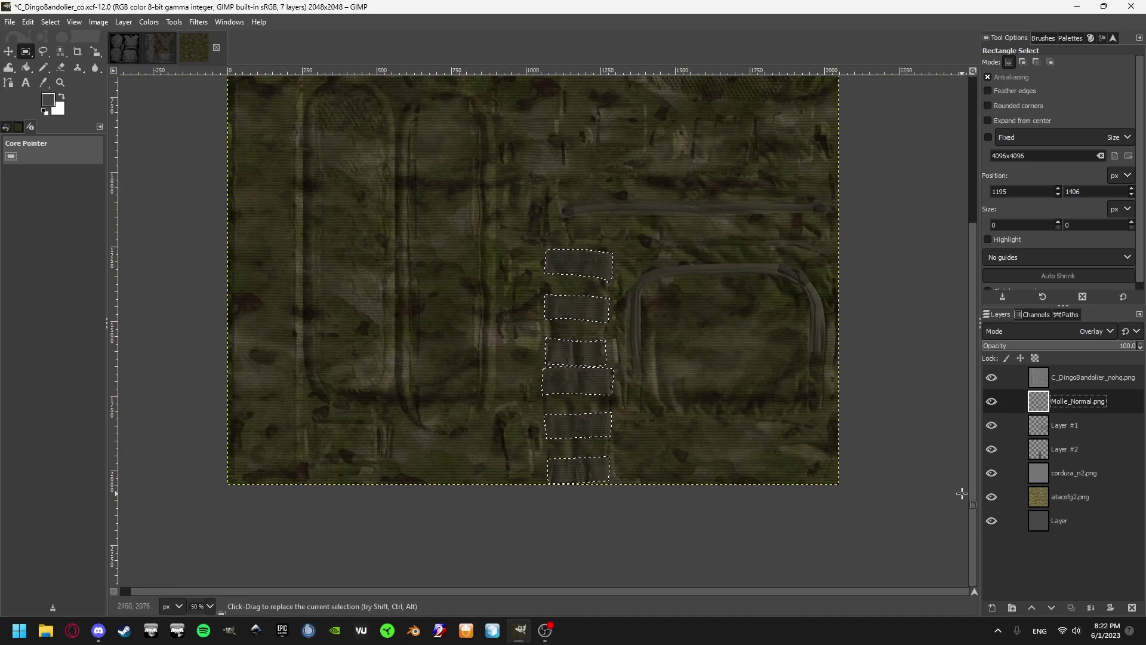
pyautogui.click(927, 496)
pyautogui.scroll(3, 593, 299)
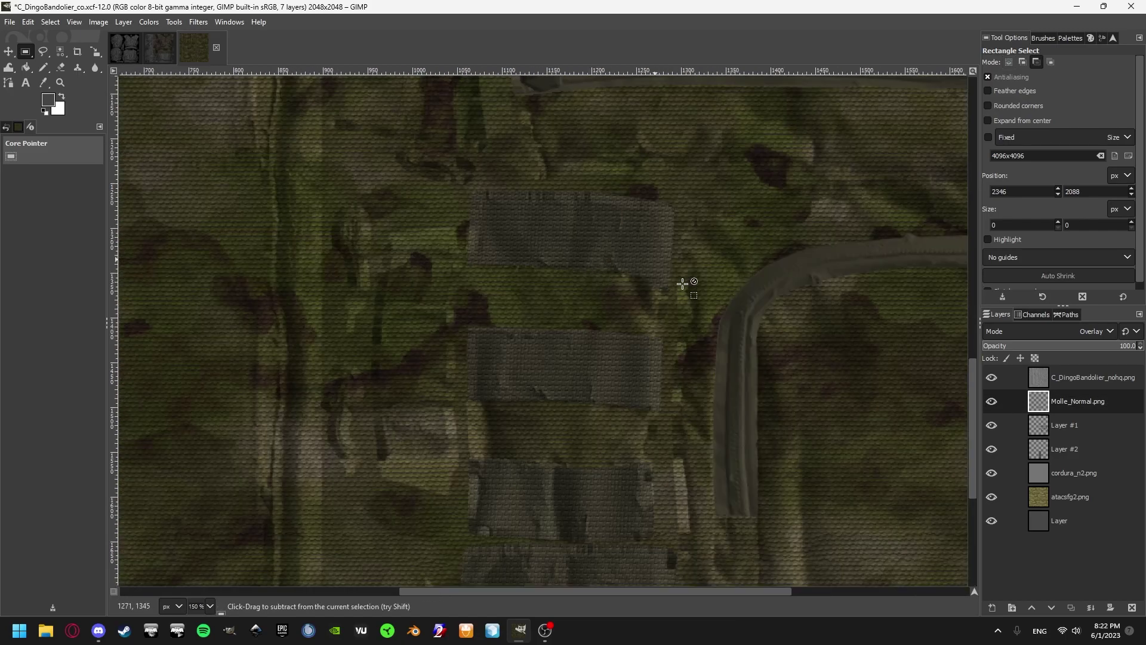
pyautogui.click(1025, 404)
pyautogui.keyDown('alt'); pyautogui.click(1037, 405); pyautogui.keyUp('alt')
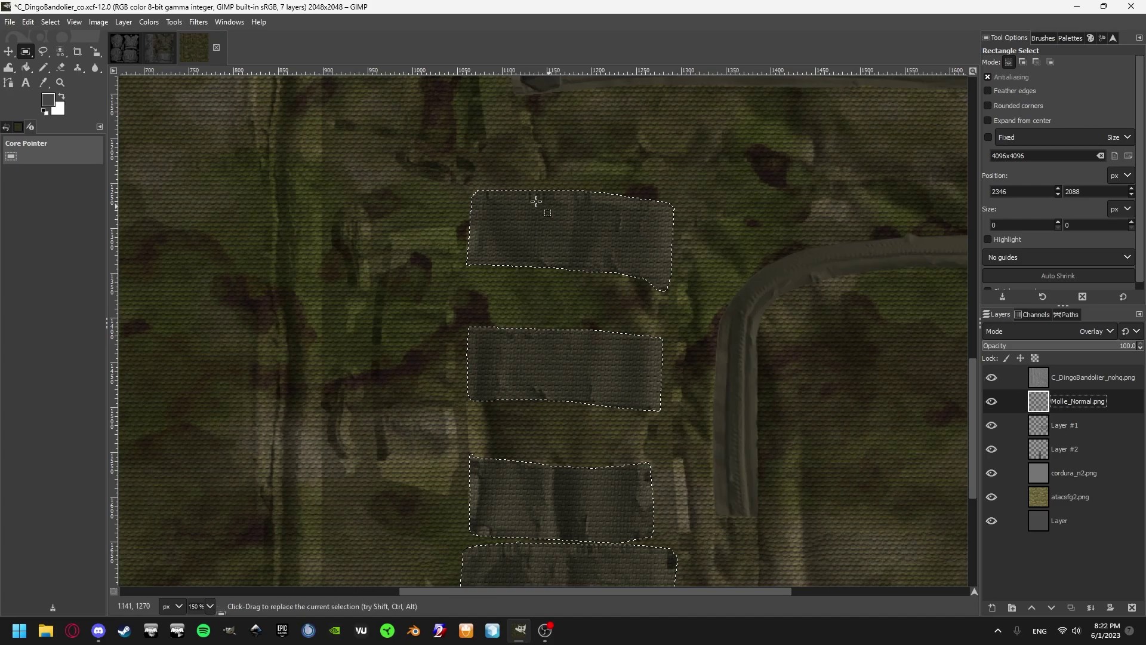
pyautogui.click(797, 305)
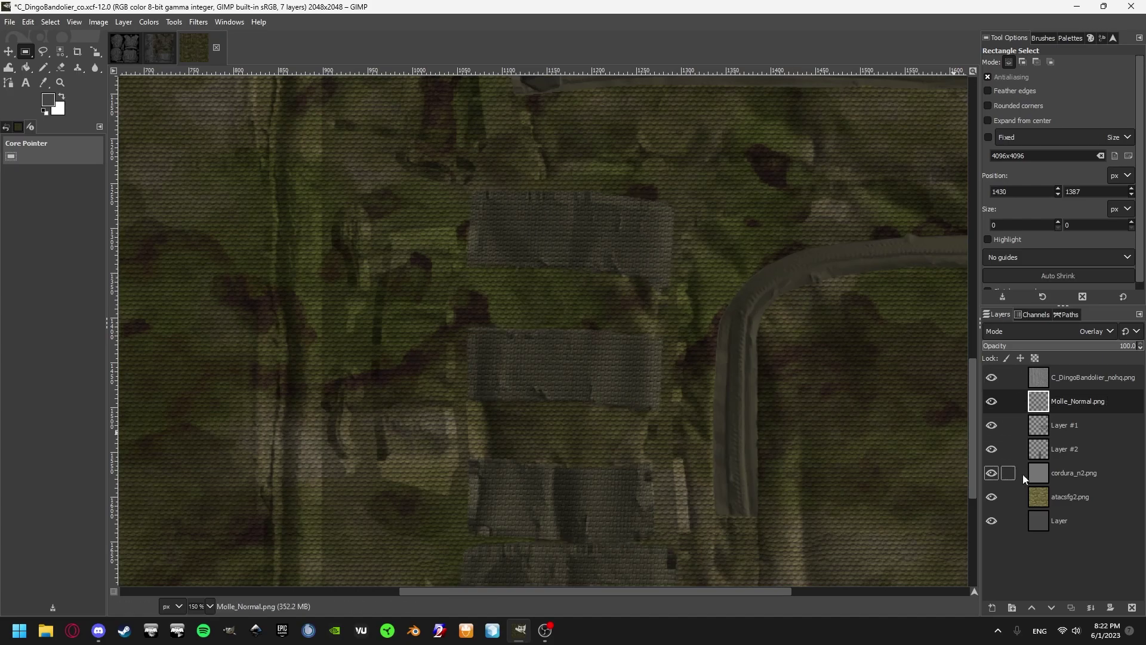
# Set the opacity of the C_DingoBandolier_nohq.png layer to 70.
pyautogui.scroll(-3, 630, 375)
pyautogui.scroll(3, 734, 382)
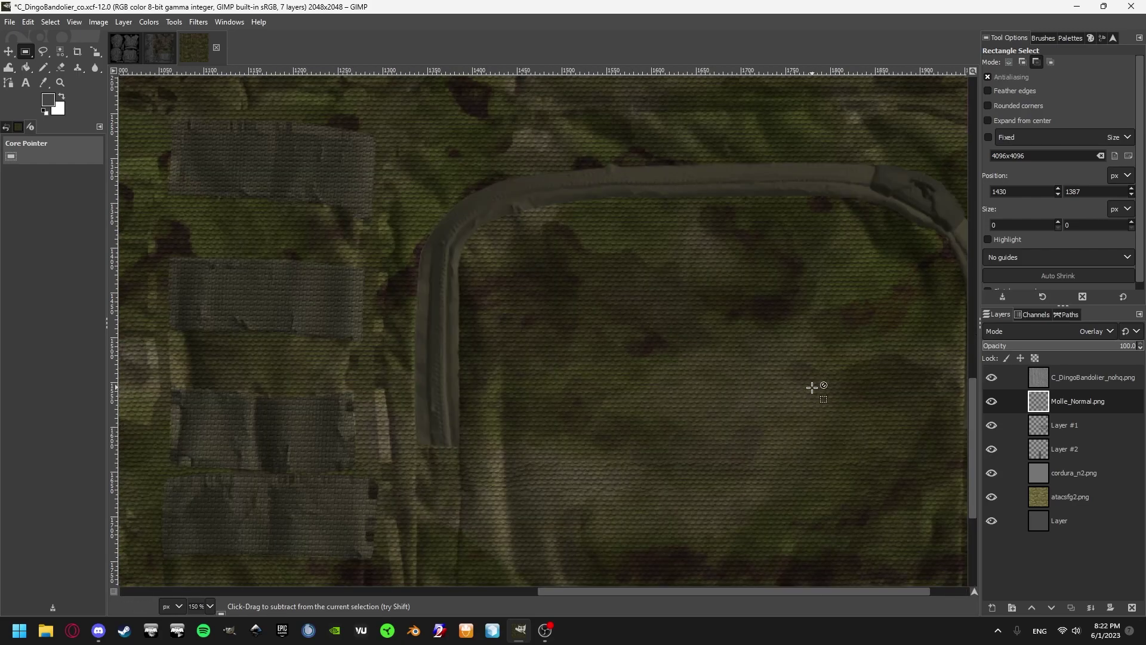
pyautogui.click(1066, 379)
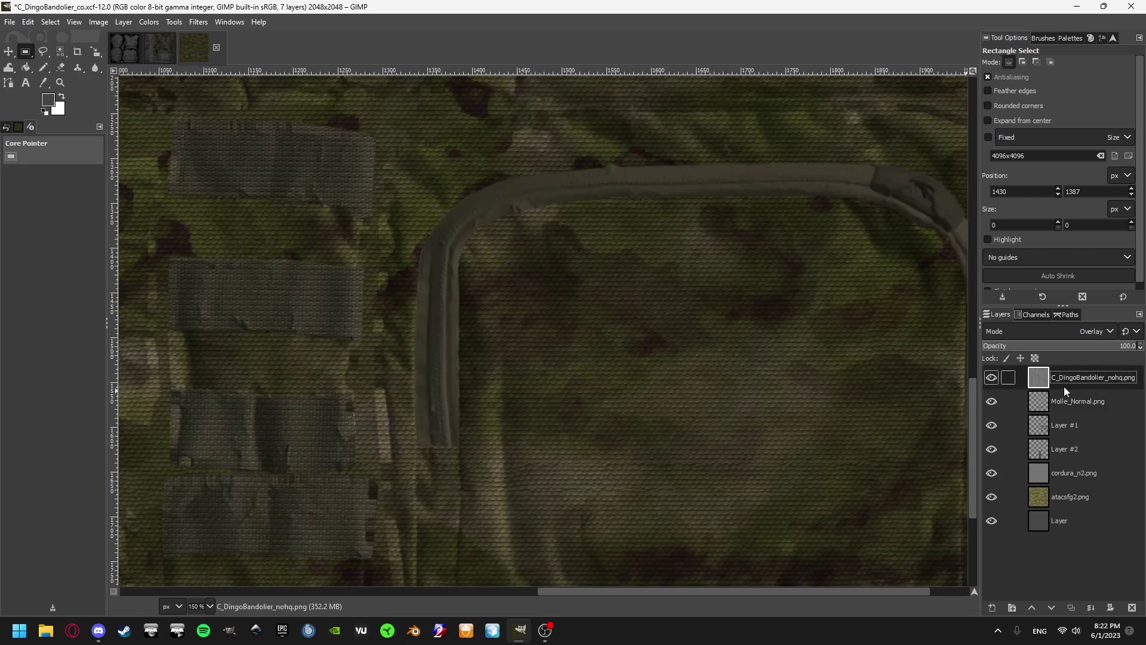
pyautogui.scroll(-4, 664, 328)
pyautogui.scroll(3, 665, 305)
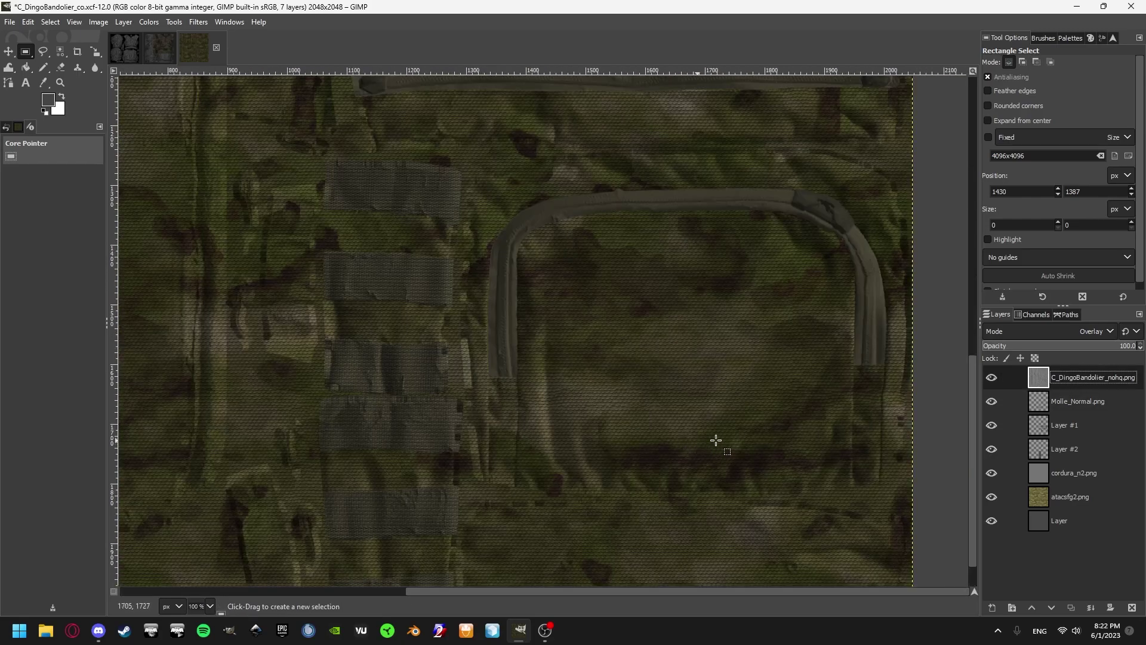
pyautogui.click(1087, 351)
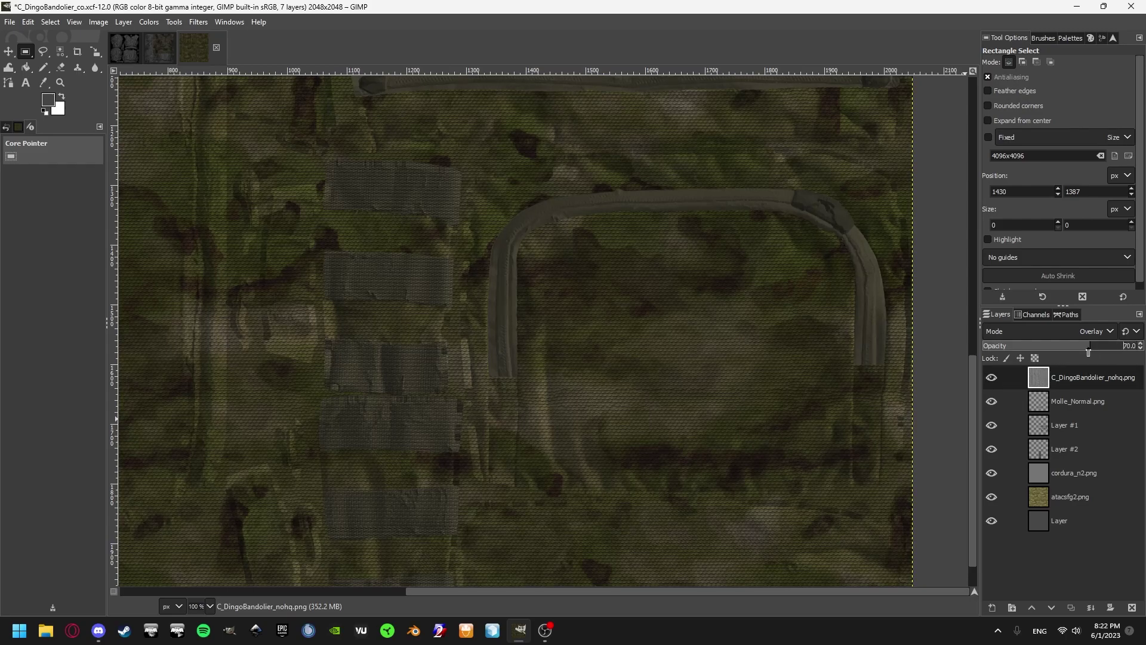
# Check the USAF overalls image briefly for comparison and return to the Dingo bandolier image.
pyautogui.click(159, 48)
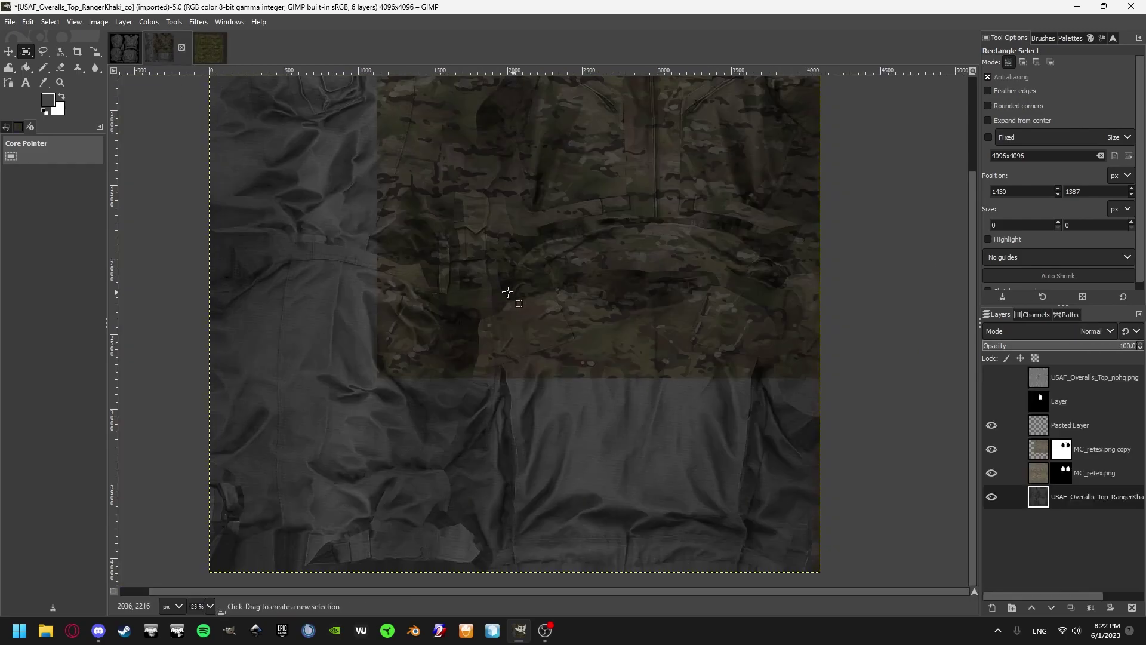
pyautogui.click(210, 53)
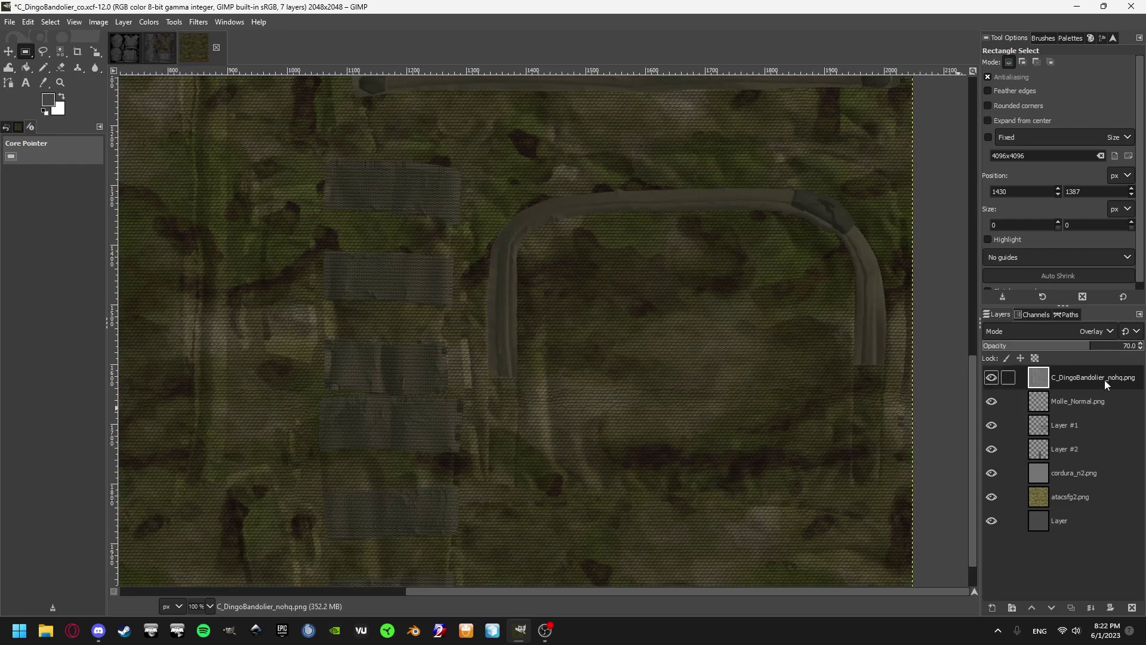
pyautogui.moveTo(1144, 365); pyautogui.dragTo(1145, 369)
# Inspect the cordura weave on the pouch and set the cordura_n2.png layer's opacity to 60.
pyautogui.click(1052, 399)
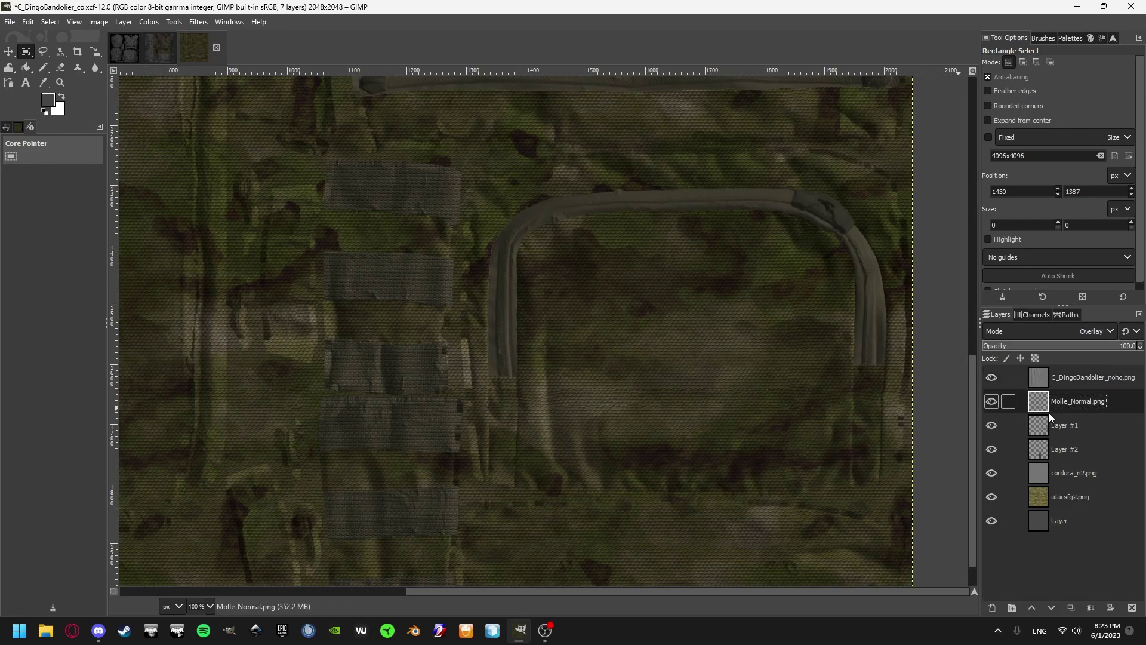
pyautogui.click(1022, 481)
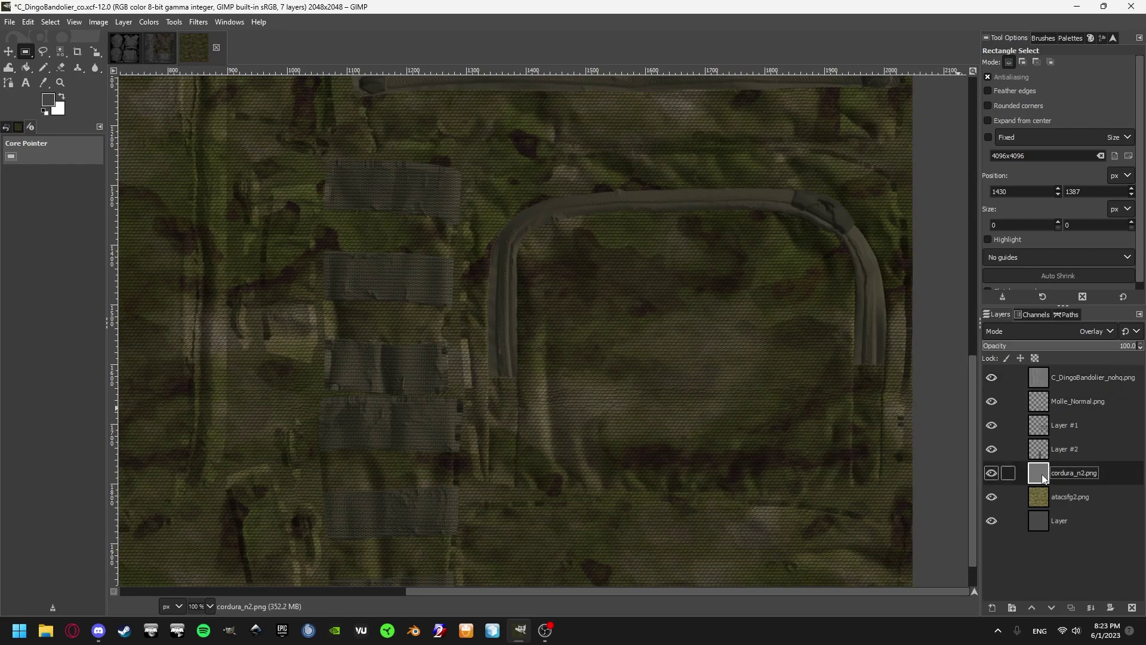
pyautogui.scroll(3, 376, 266)
pyautogui.scroll(-2, 376, 266)
pyautogui.scroll(-1, 477, 316)
pyautogui.scroll(1, 724, 329)
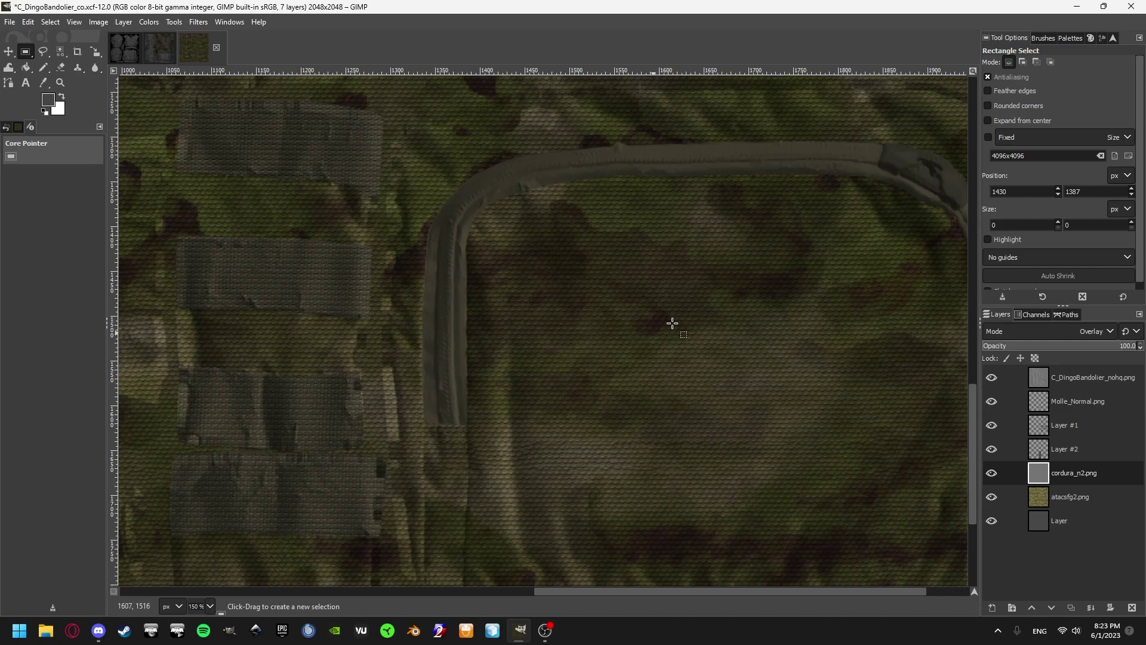
pyautogui.moveTo(1092, 348); pyautogui.dragTo(1046, 348)
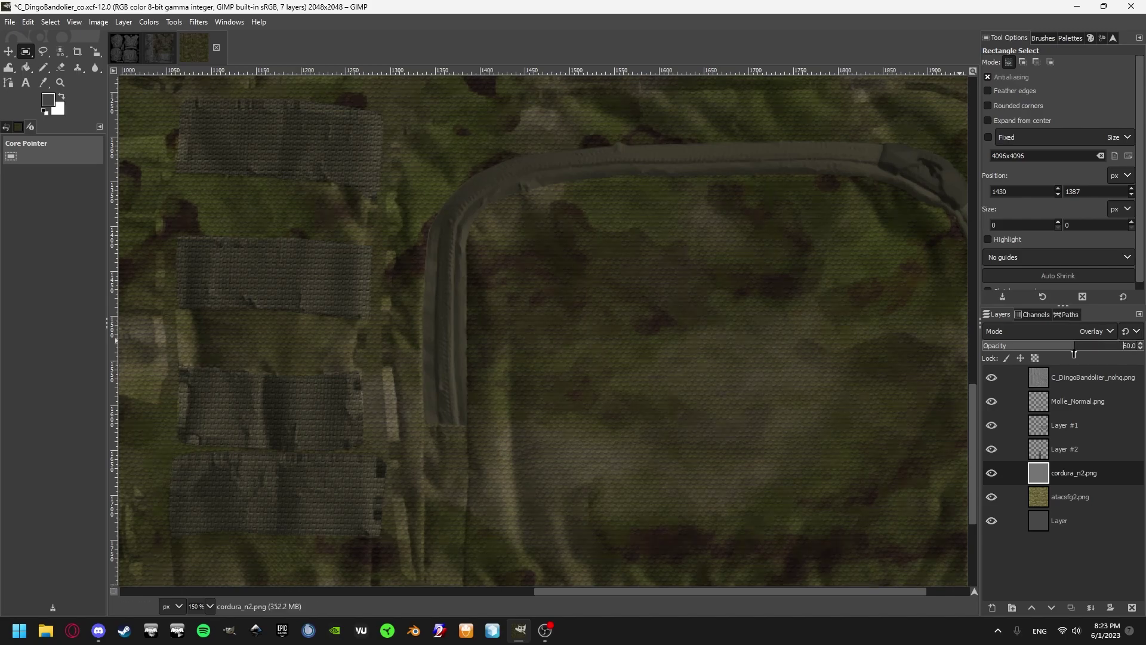
# Lower the opacity of the Molle_Normal.png layer, then make the grey base layer active and review the softened weave.
pyautogui.click(1077, 401)
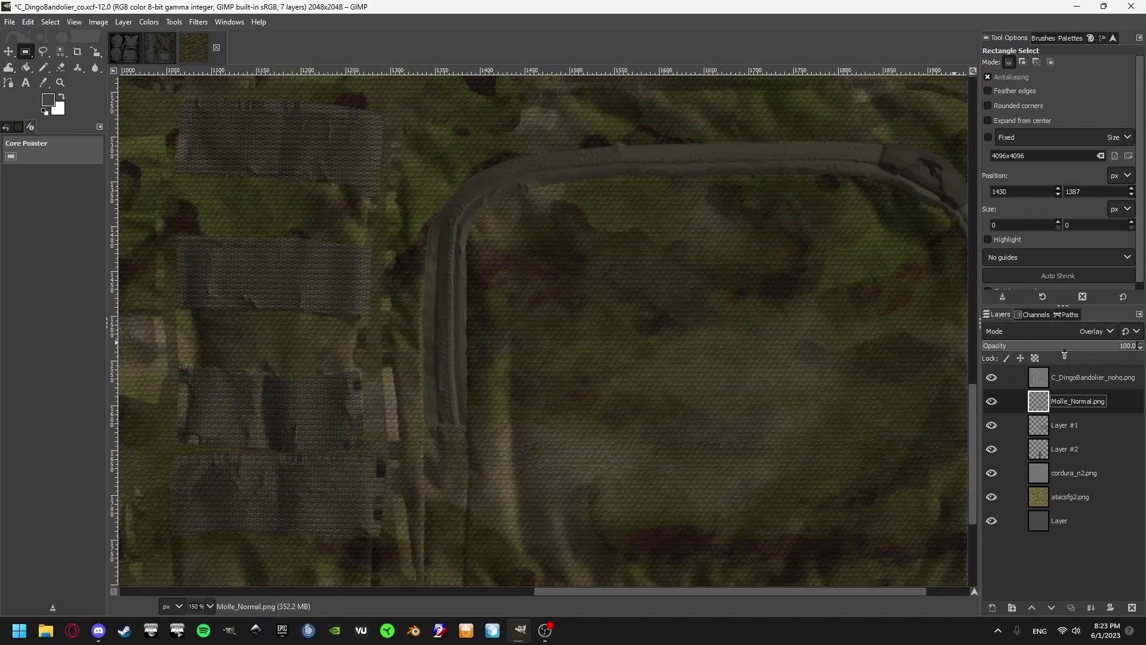
pyautogui.moveTo(1060, 348)
pyautogui.mouseDown()
pyautogui.moveTo(1020, 348)
pyautogui.moveTo(1056, 356)
pyautogui.mouseUp()
pyautogui.click(1060, 519)
pyautogui.scroll(-4, 642, 271)
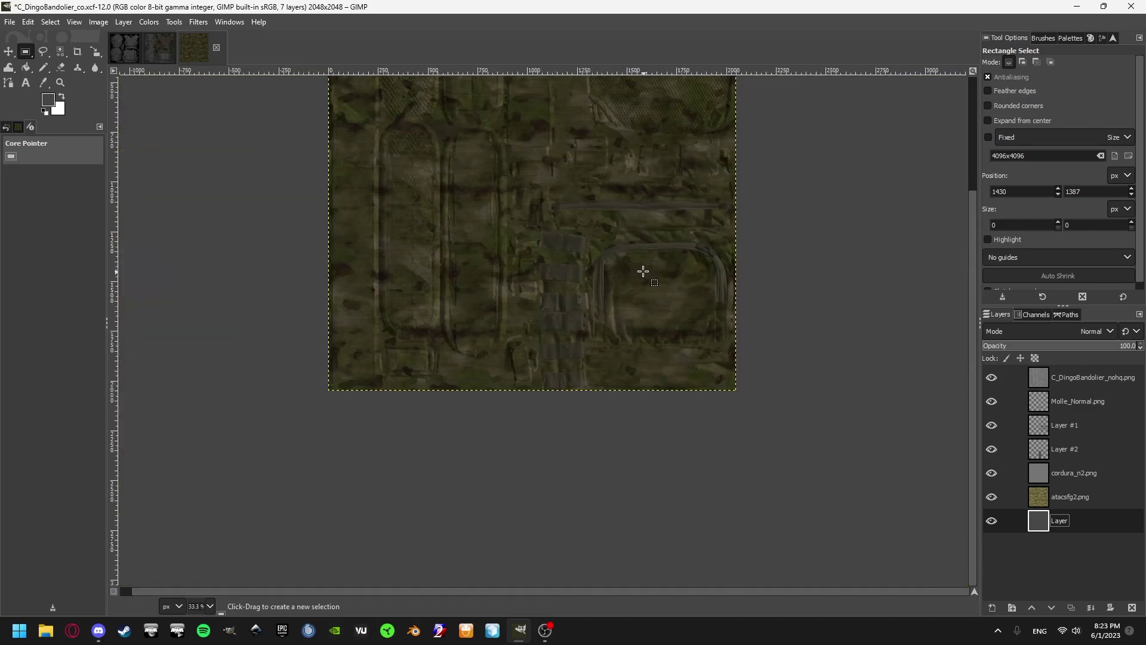
pyautogui.scroll(2, 606, 237)
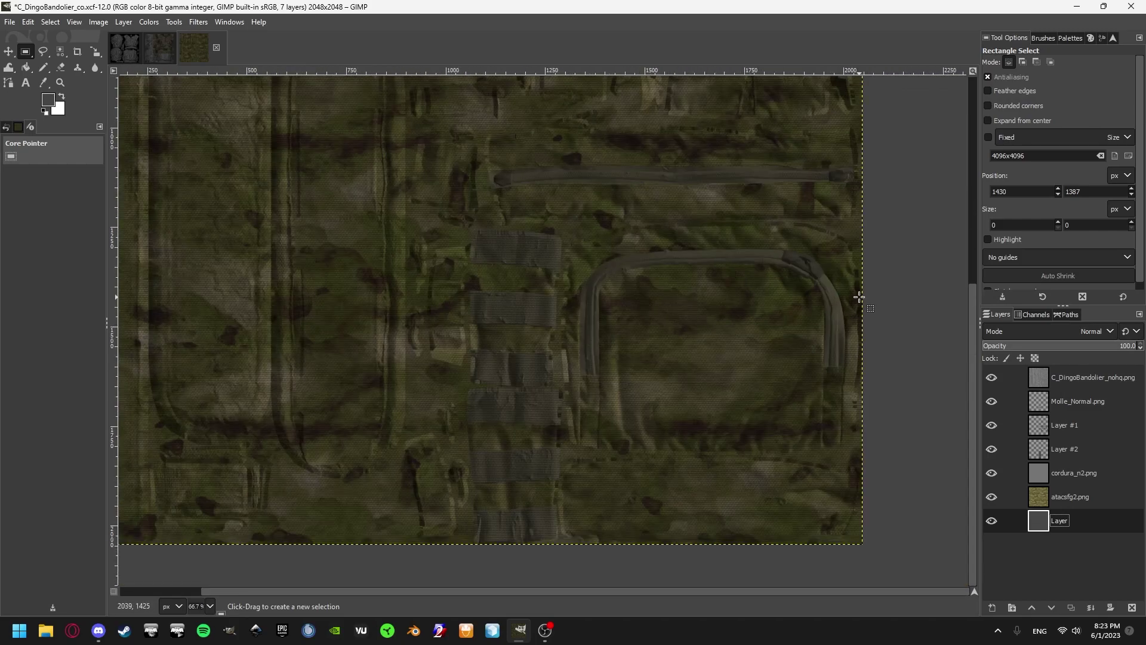
pyautogui.scroll(2, 727, 358)
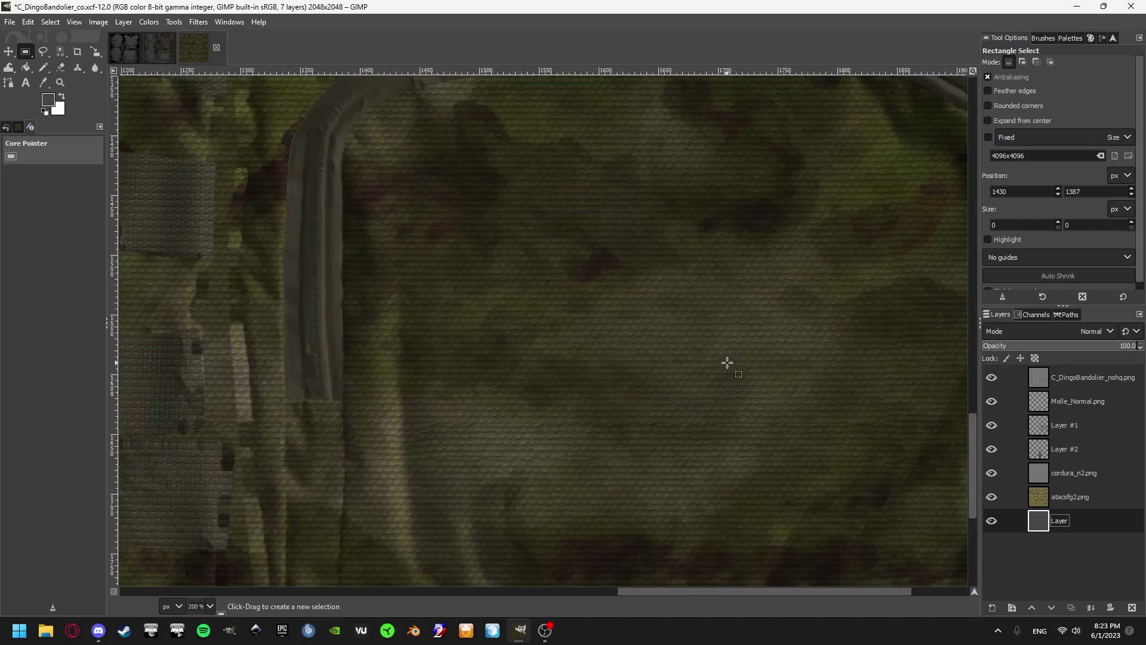
pyautogui.scroll(-4, 647, 348)
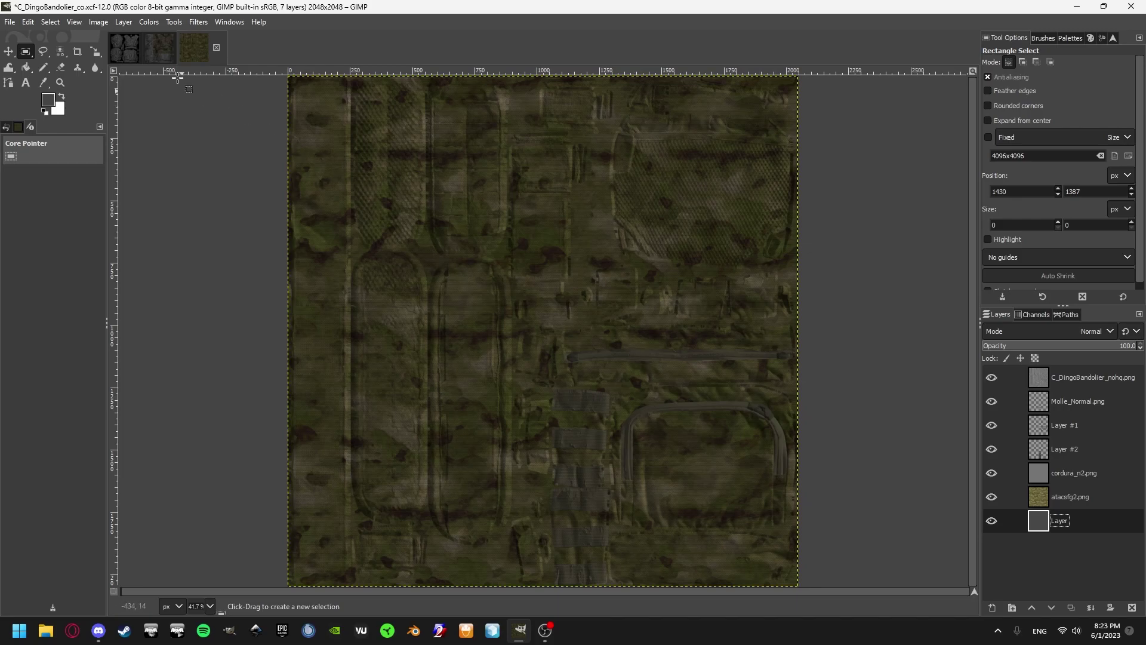
# In the USAF overalls image, temporarily show the USAF_Overalls_Top_nohq.png layer to examine its fabric weave closely, hiding it again.
pyautogui.click(167, 47)
pyautogui.click(1057, 382)
pyautogui.hotkey('shift', 'ctrl', 'j')
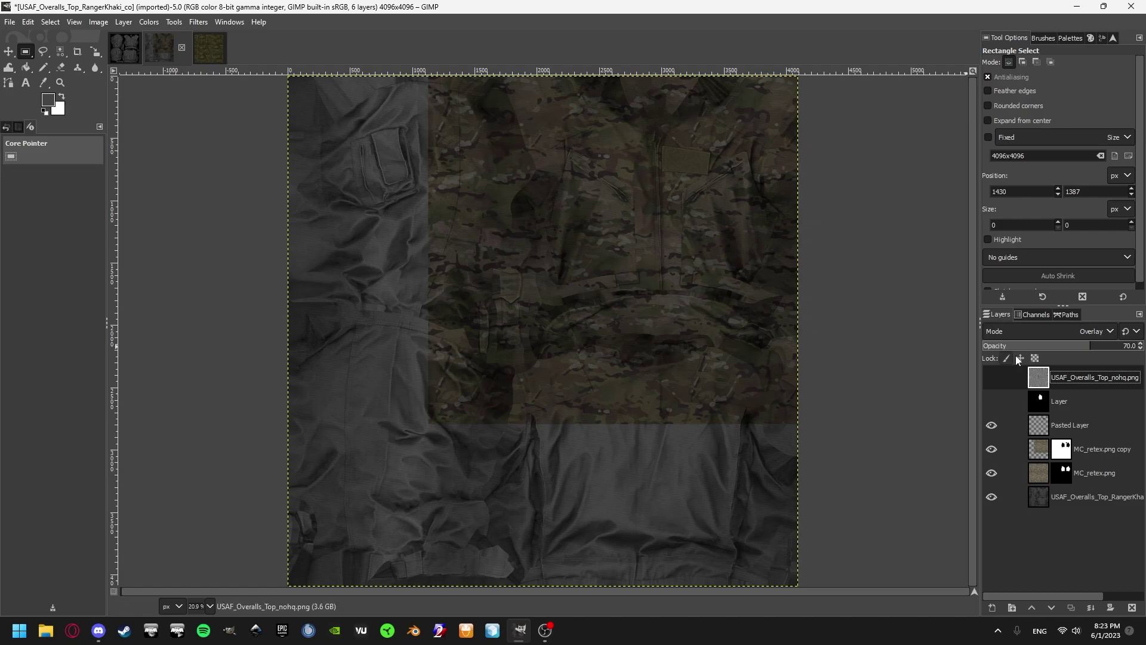
pyautogui.click(990, 378)
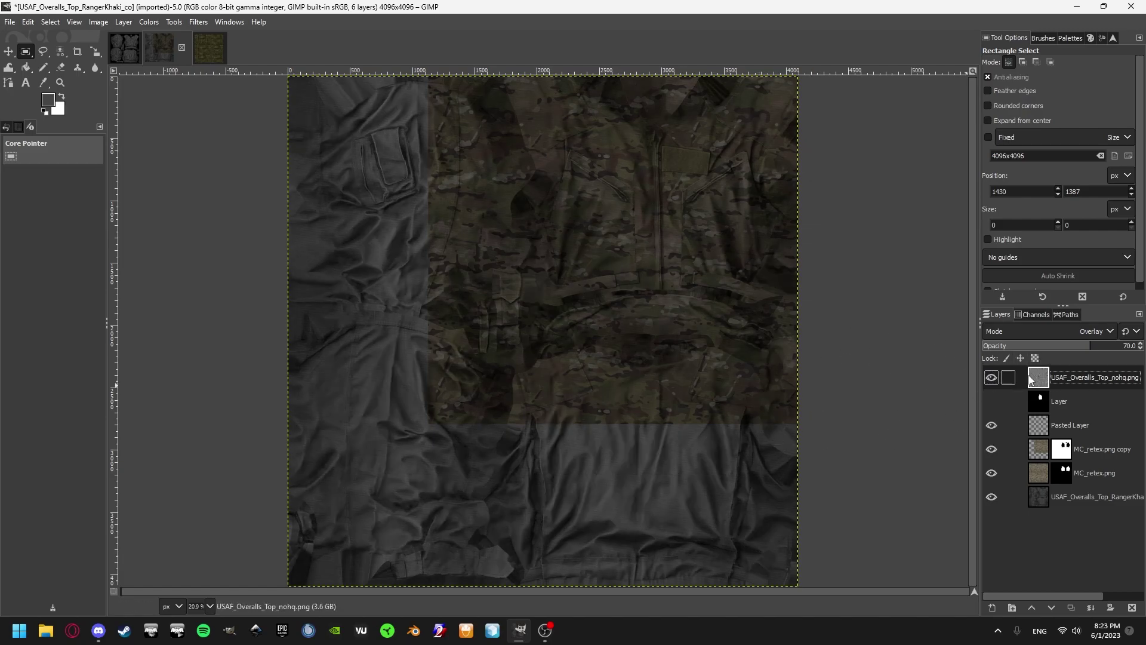
pyautogui.scroll(6, 645, 540)
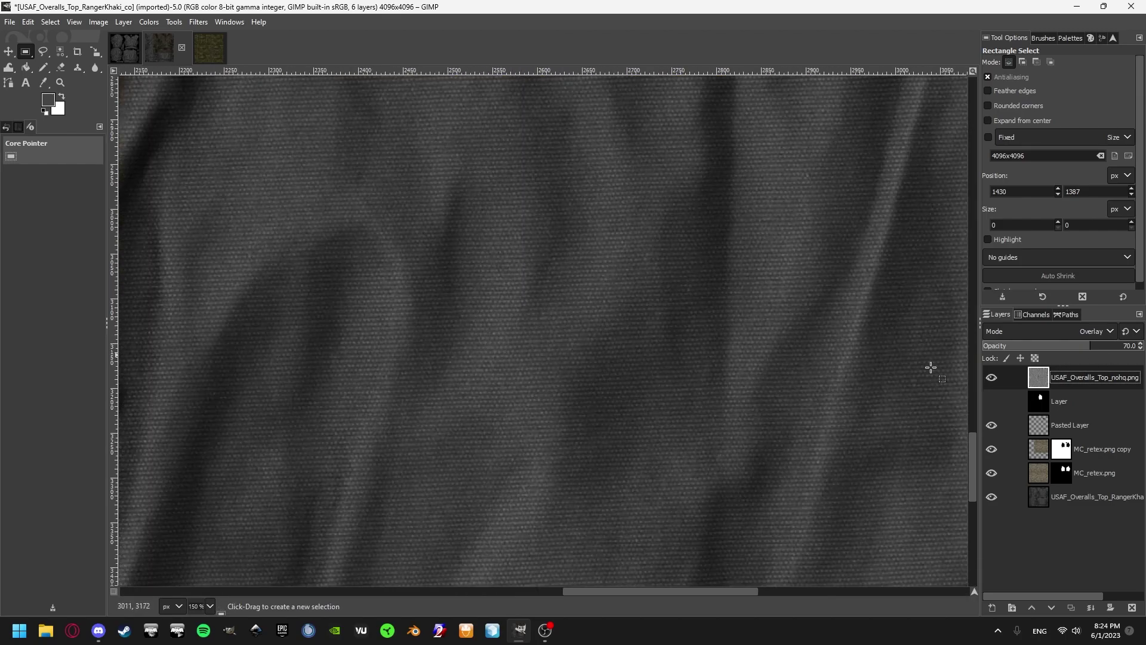
pyautogui.click(993, 380)
pyautogui.scroll(-6, 563, 373)
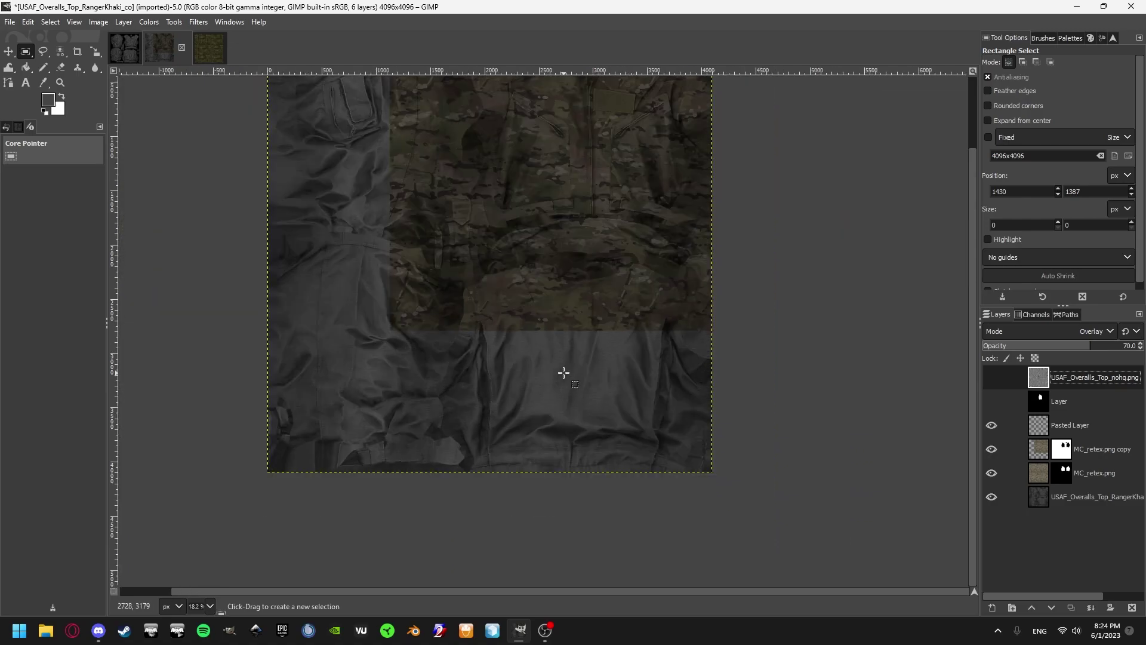
# Return to the Dingo bandolier image and view the complete camouflage texture.
pyautogui.click(209, 47)
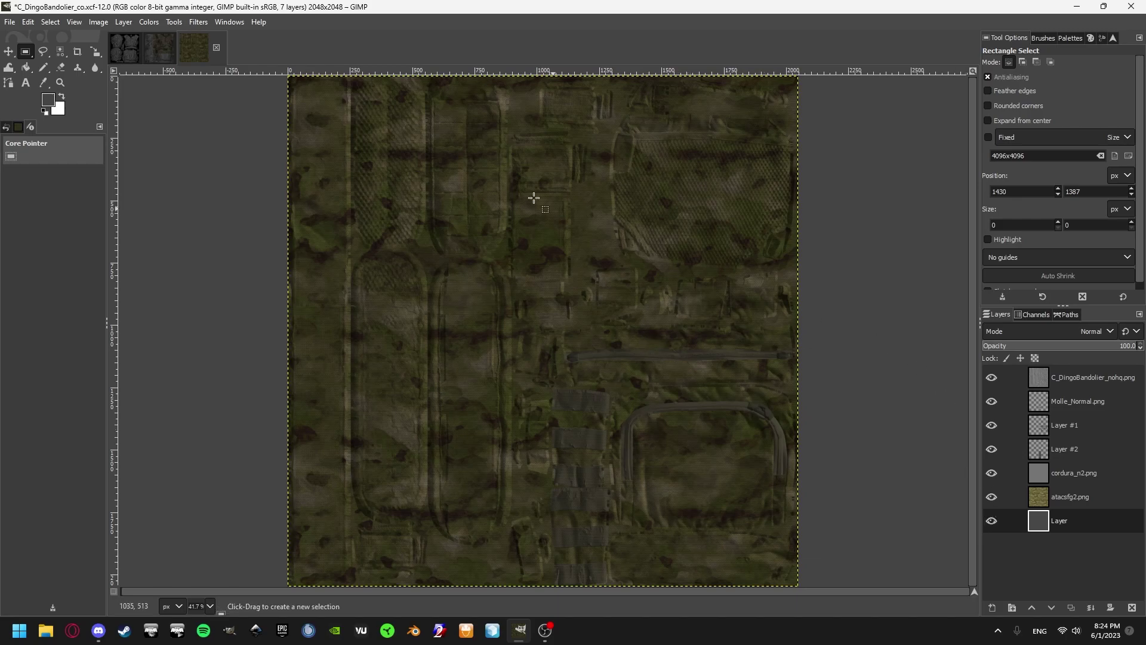
pyautogui.keyDown('ctrl'); pyautogui.scroll(-1, 540, 296); pyautogui.keyUp('ctrl')
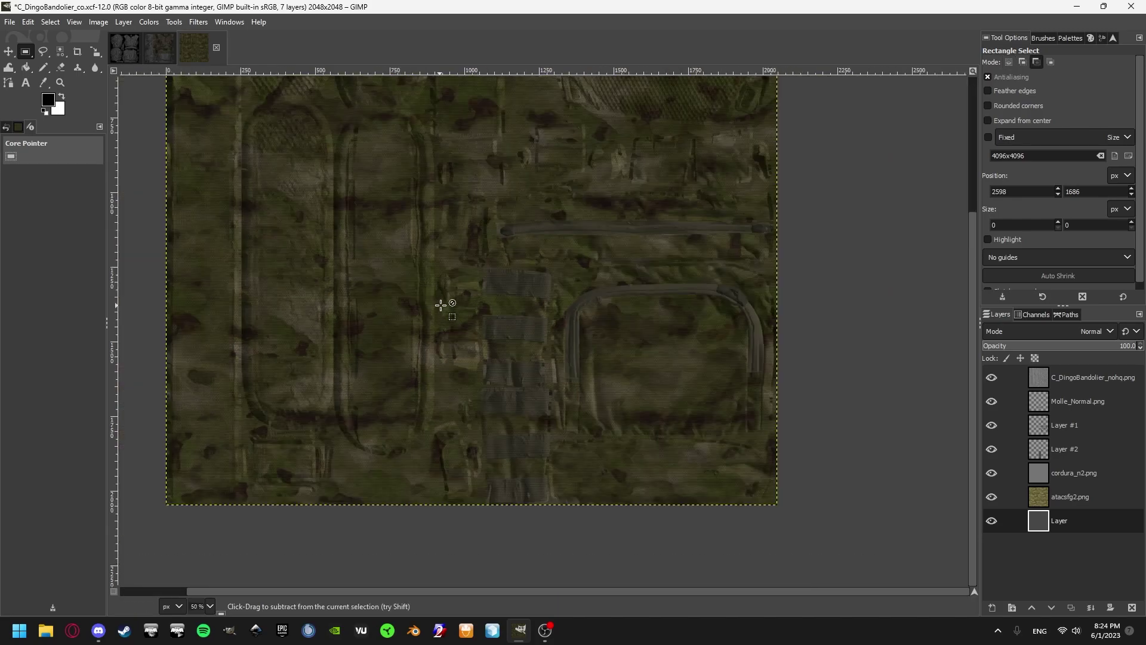
pyautogui.keyDown('ctrl'); pyautogui.scroll(-2, 481, 318); pyautogui.keyUp('ctrl')
pyautogui.hotkey('ctrl', 'shift', 'j')
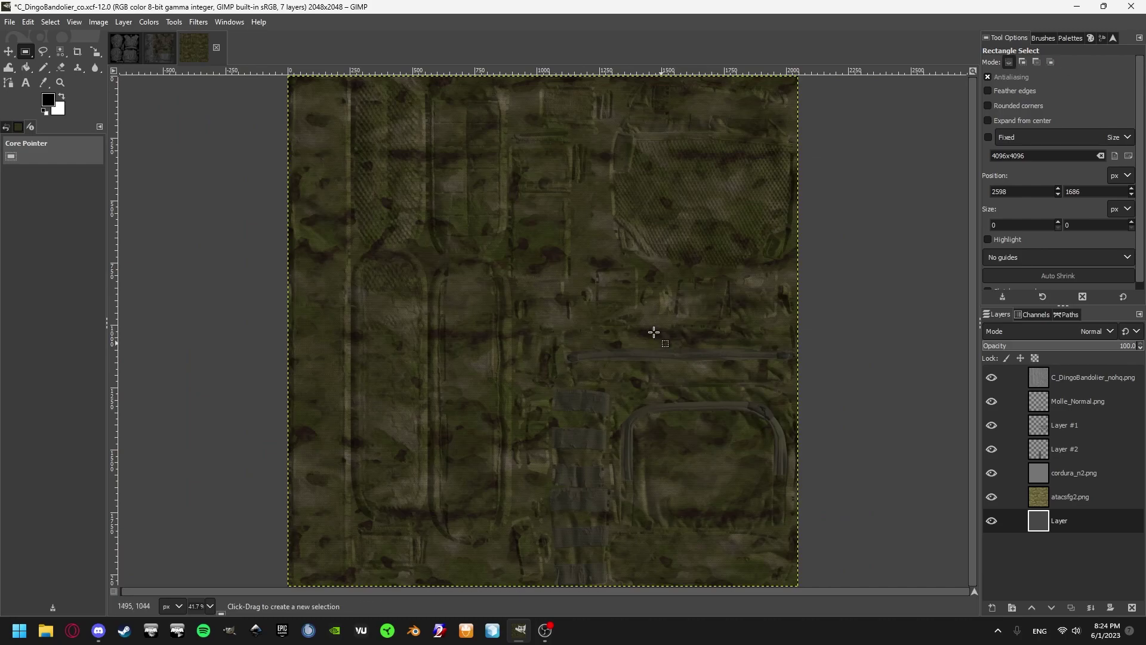
pyautogui.keyDown('ctrl'); pyautogui.scroll(-1, 642, 302); pyautogui.keyUp('ctrl')
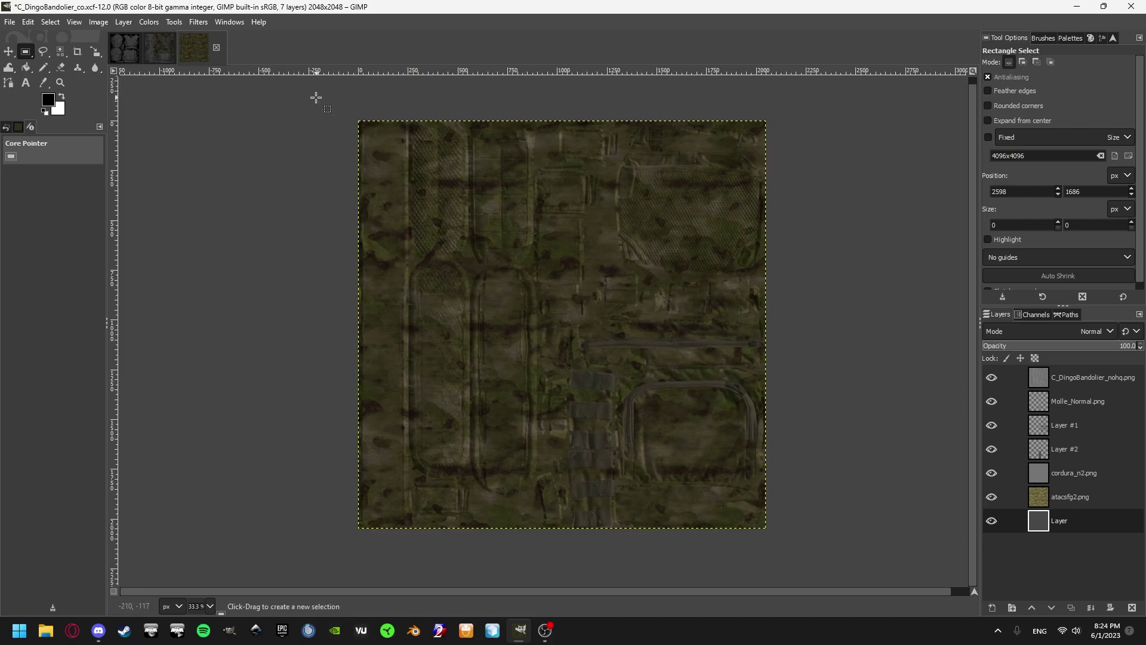